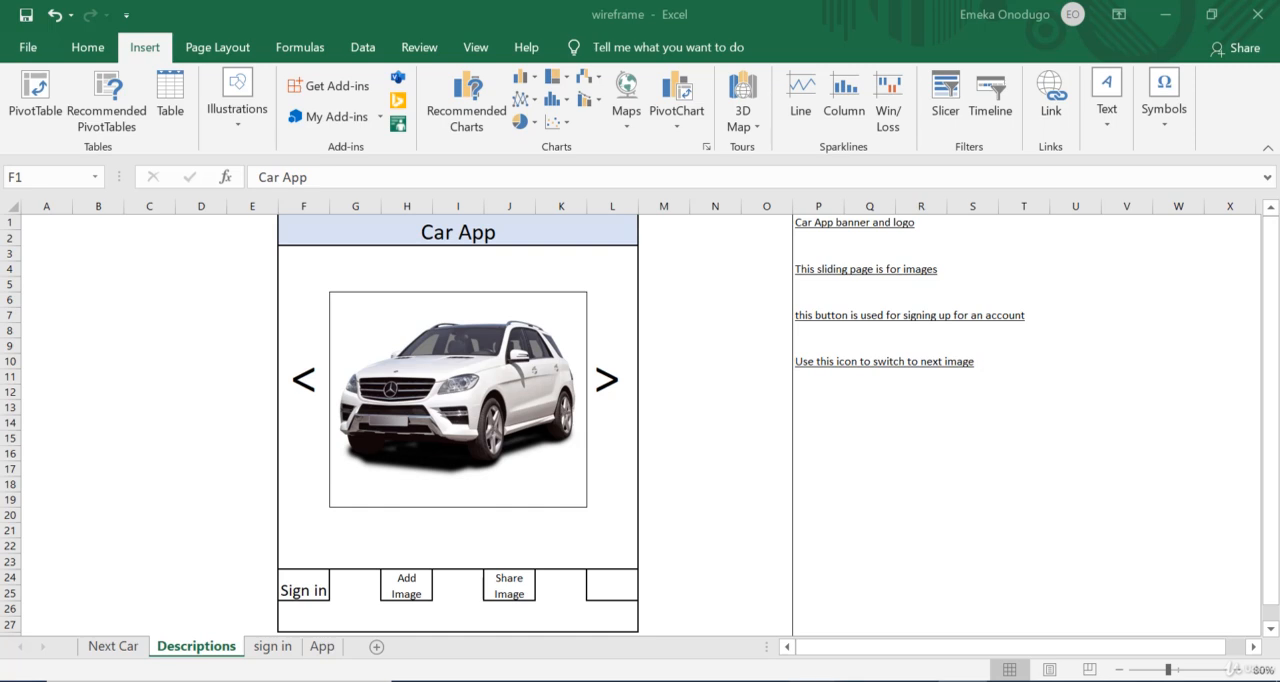
Step: Test the App sheet's next-image and Sign in links, plus the arrow links on the linked pages
click(322, 646)
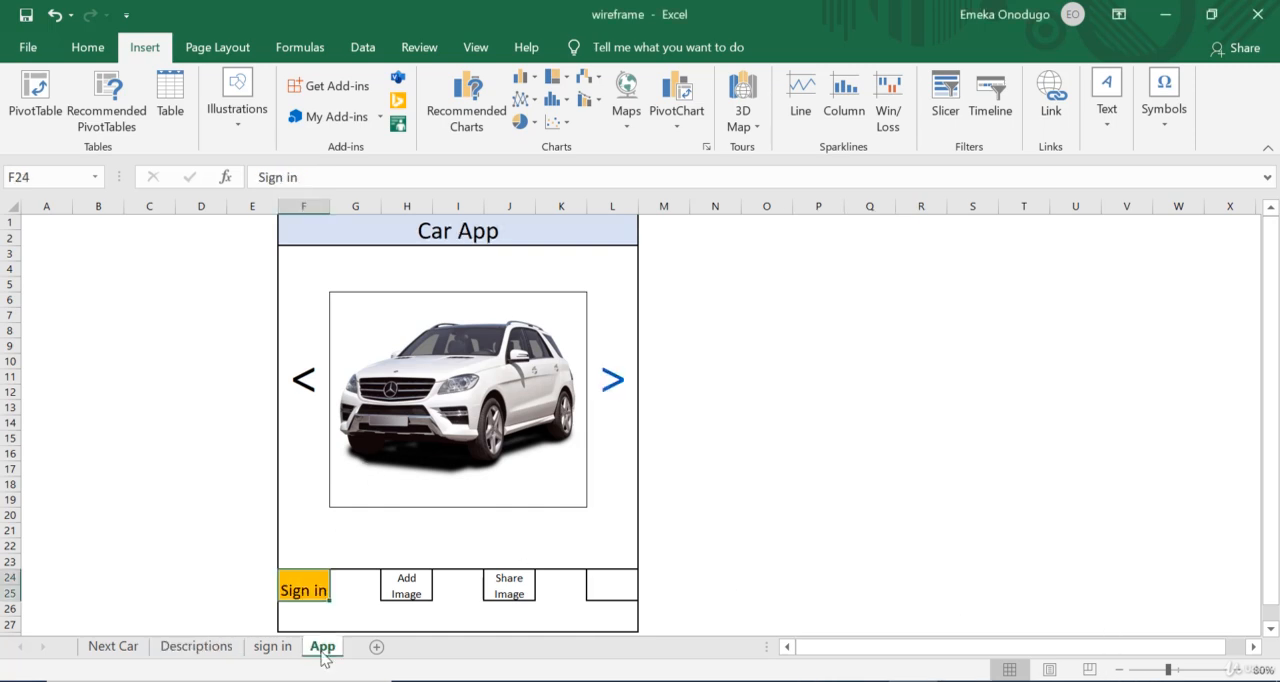
click(88, 47)
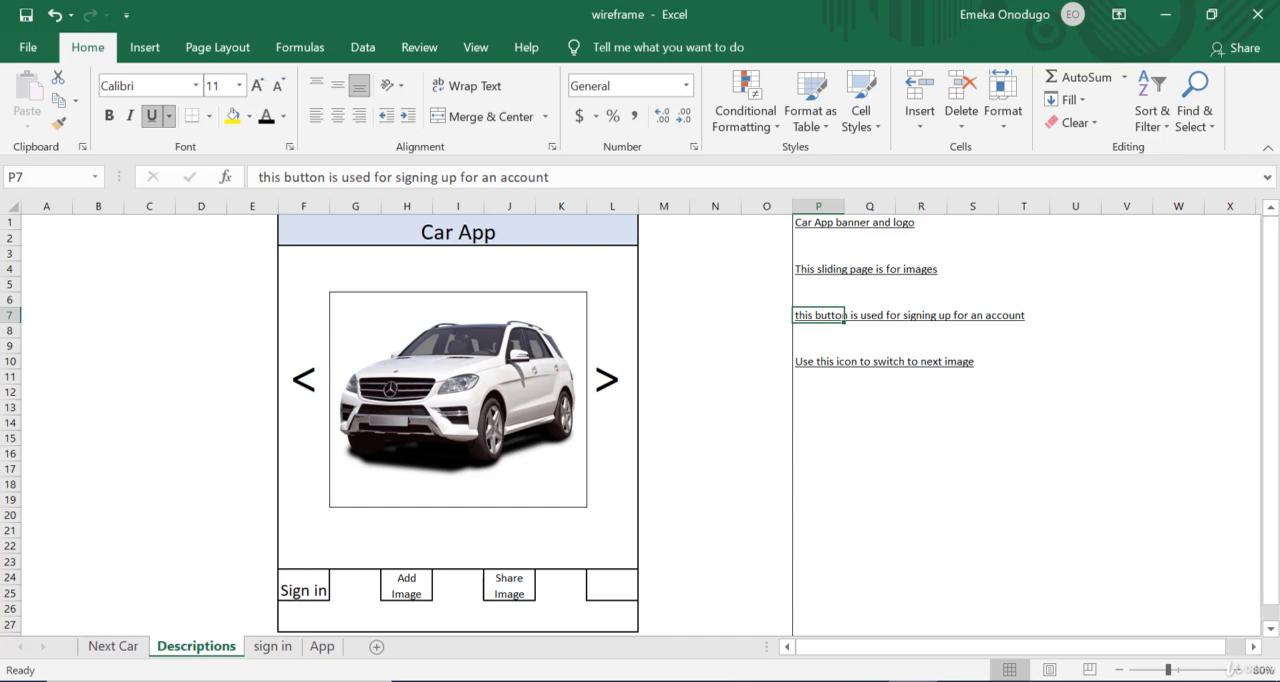
click(322, 646)
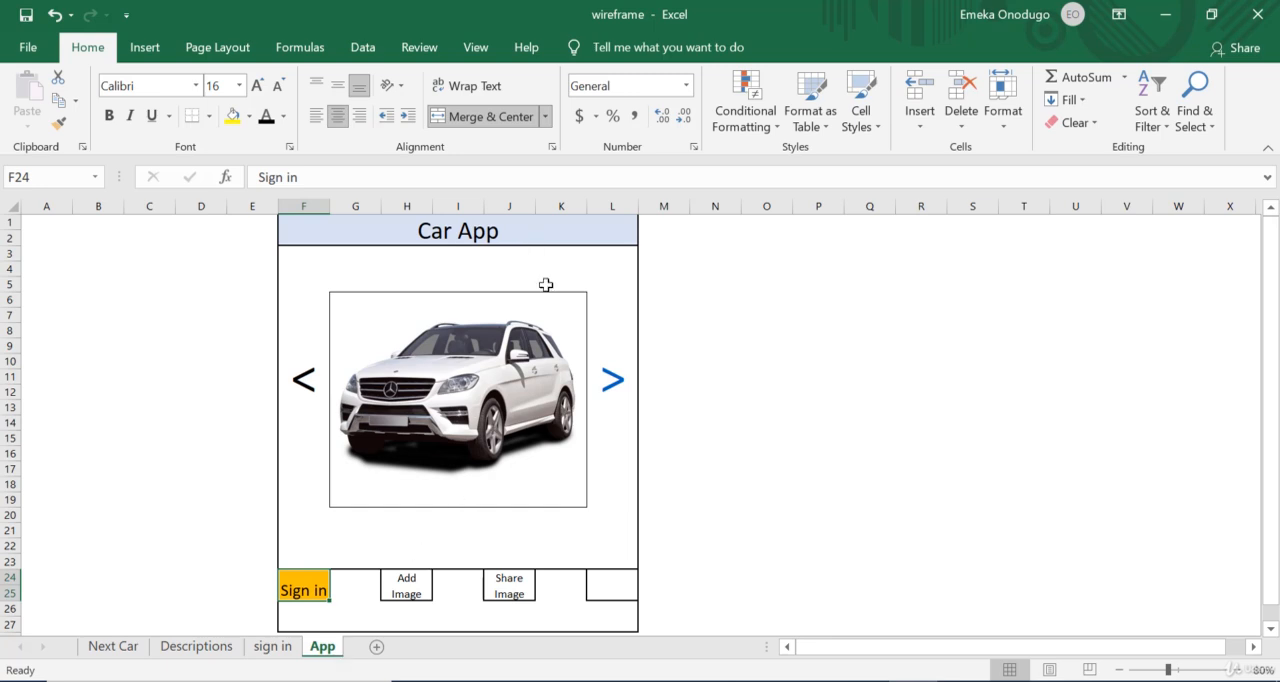
click(617, 393)
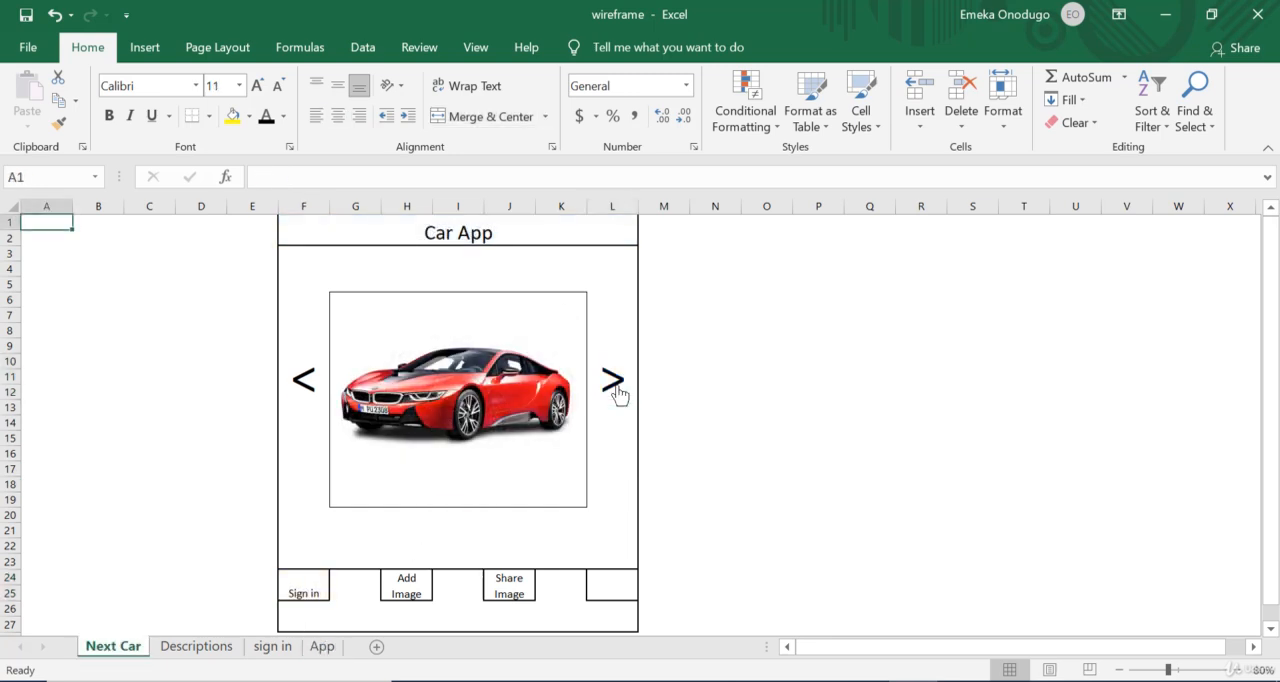
click(313, 394)
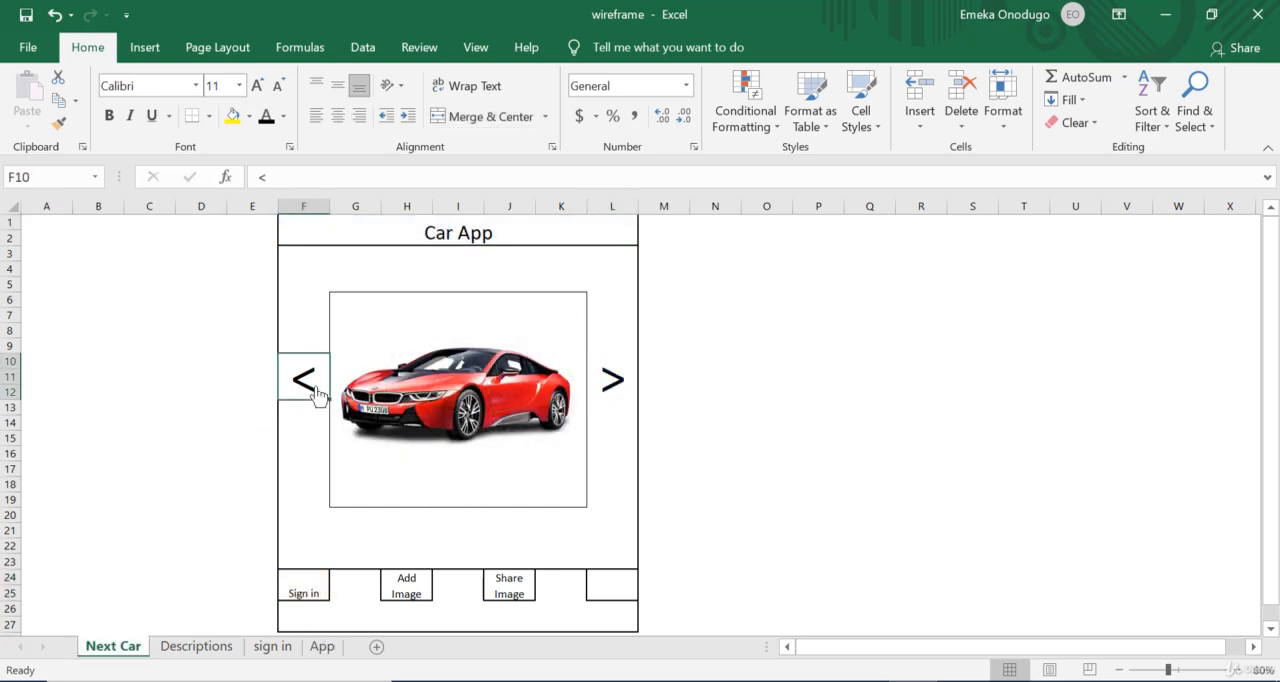
click(313, 598)
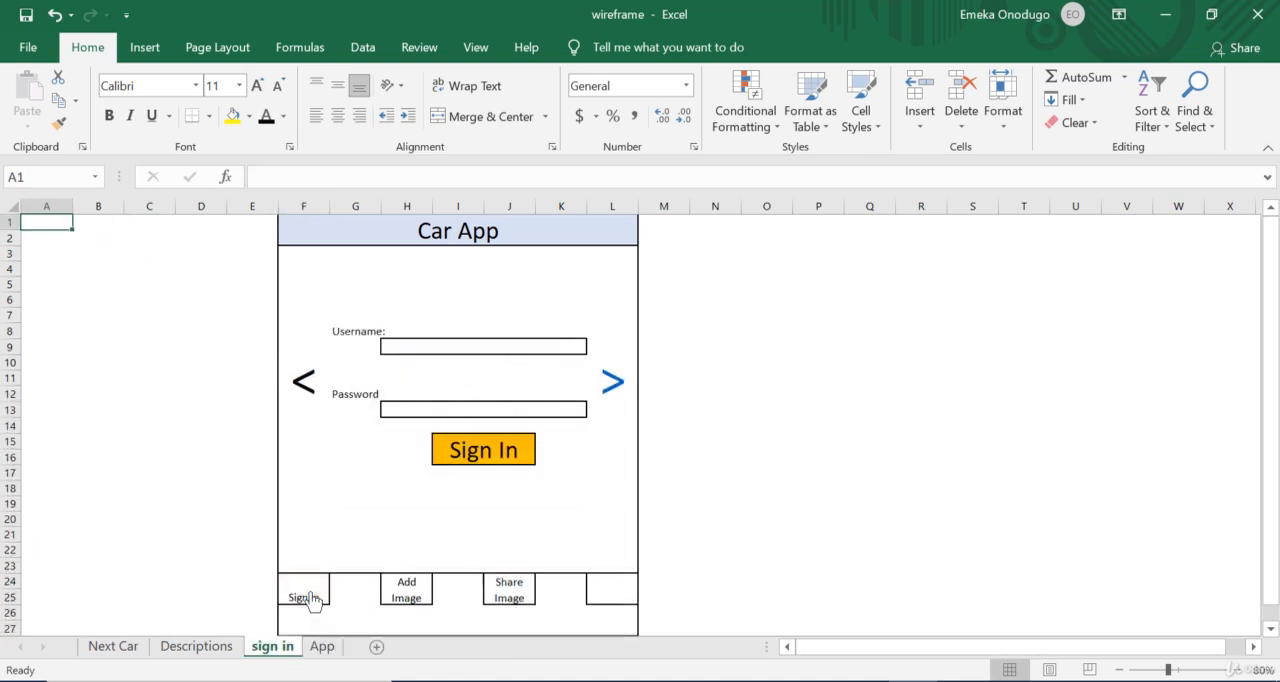
click(612, 390)
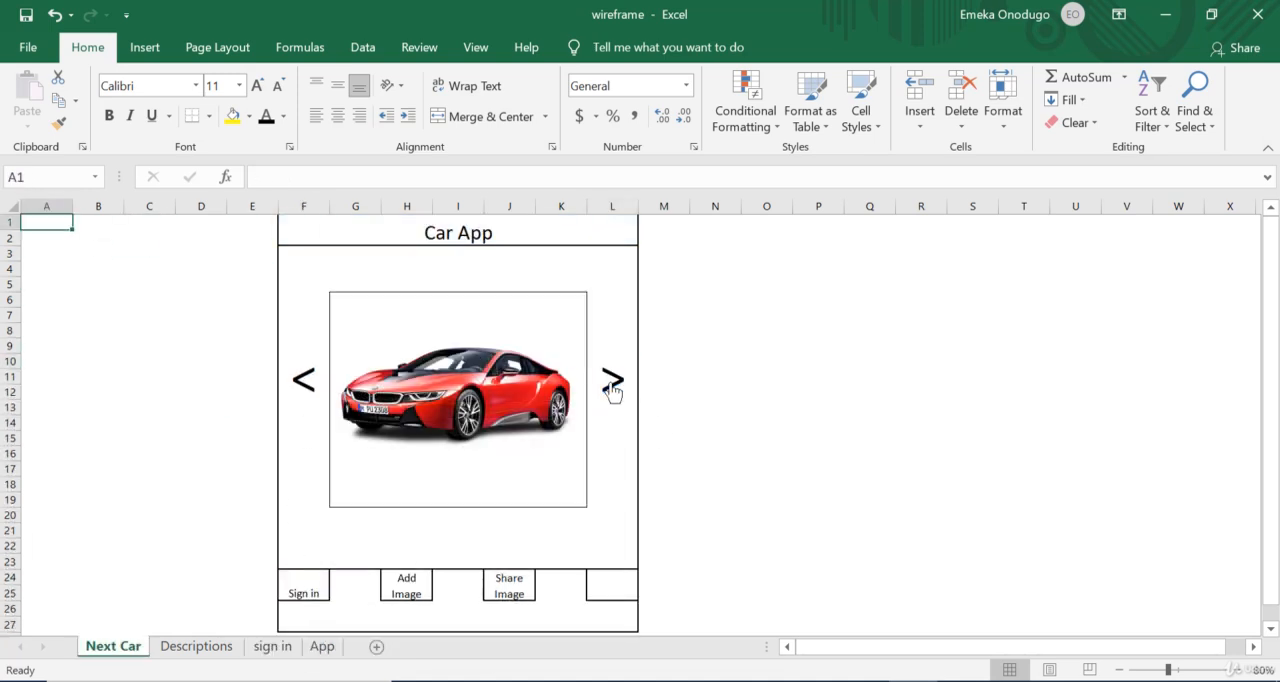
Step: On the Descriptions sheet, follow the links from the Car App banner, the Sign in button and the car image
click(220, 651)
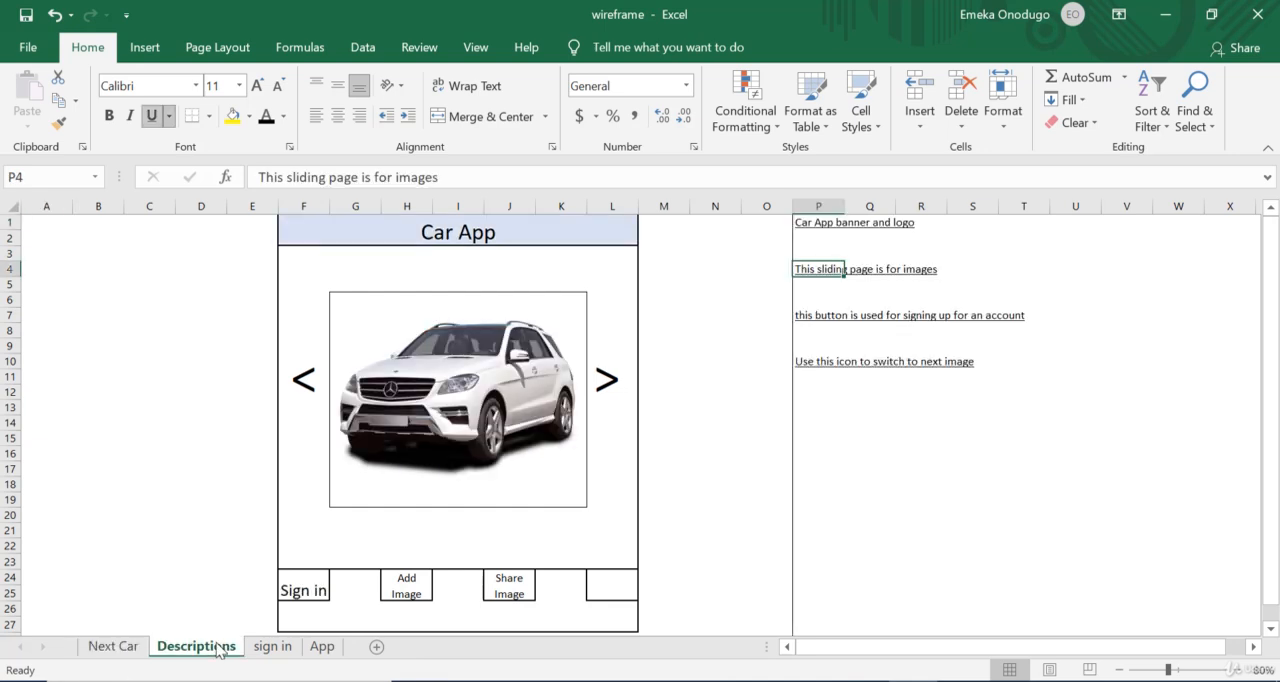
click(485, 232)
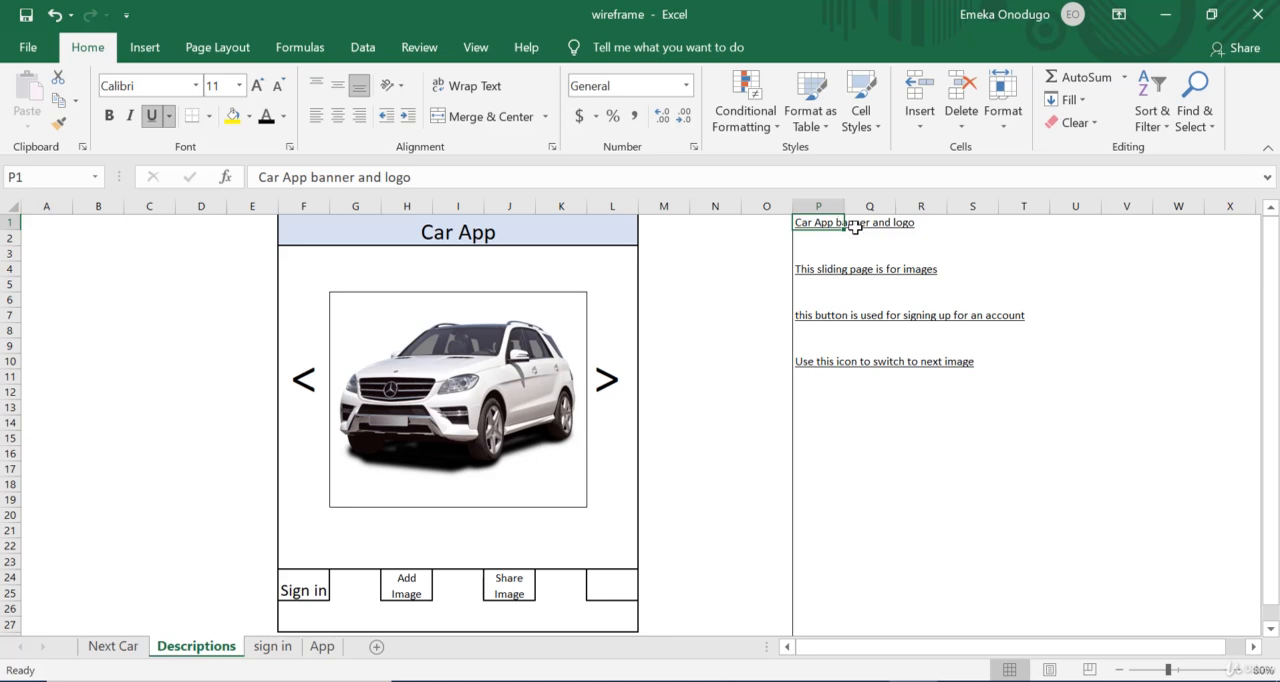
click(326, 588)
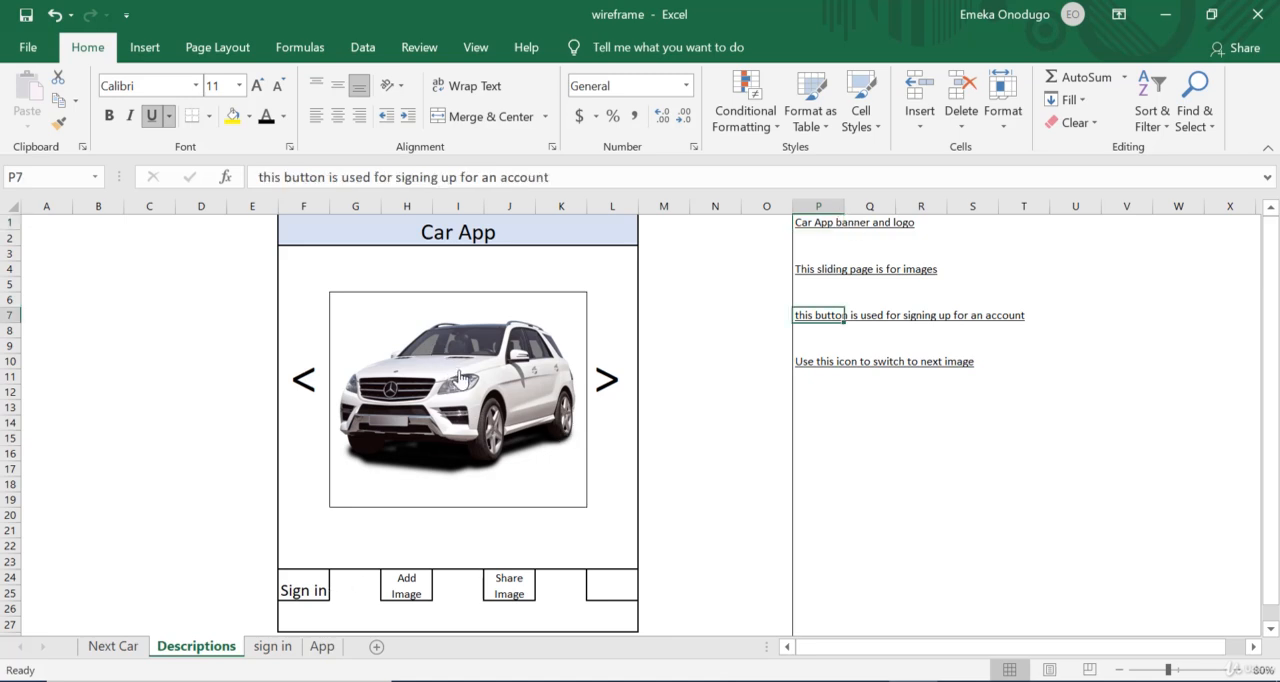
click(458, 378)
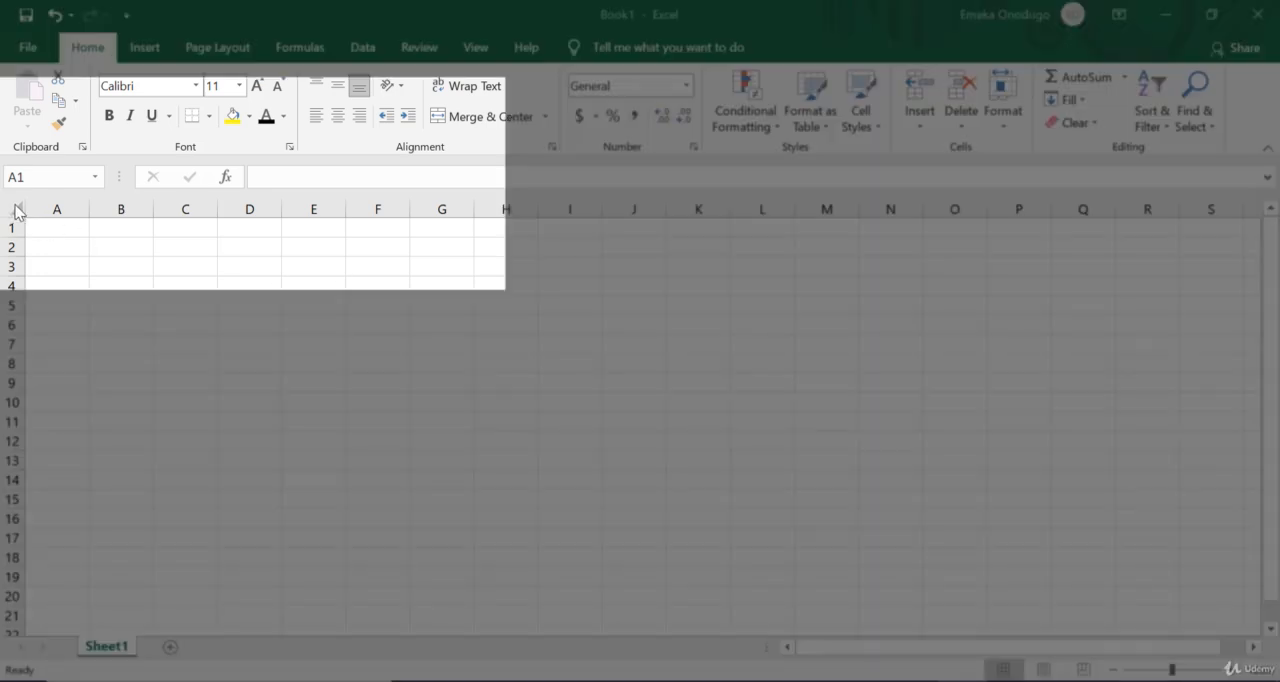
Step: Fill the entire blank worksheet with the white theme color
click(15, 205)
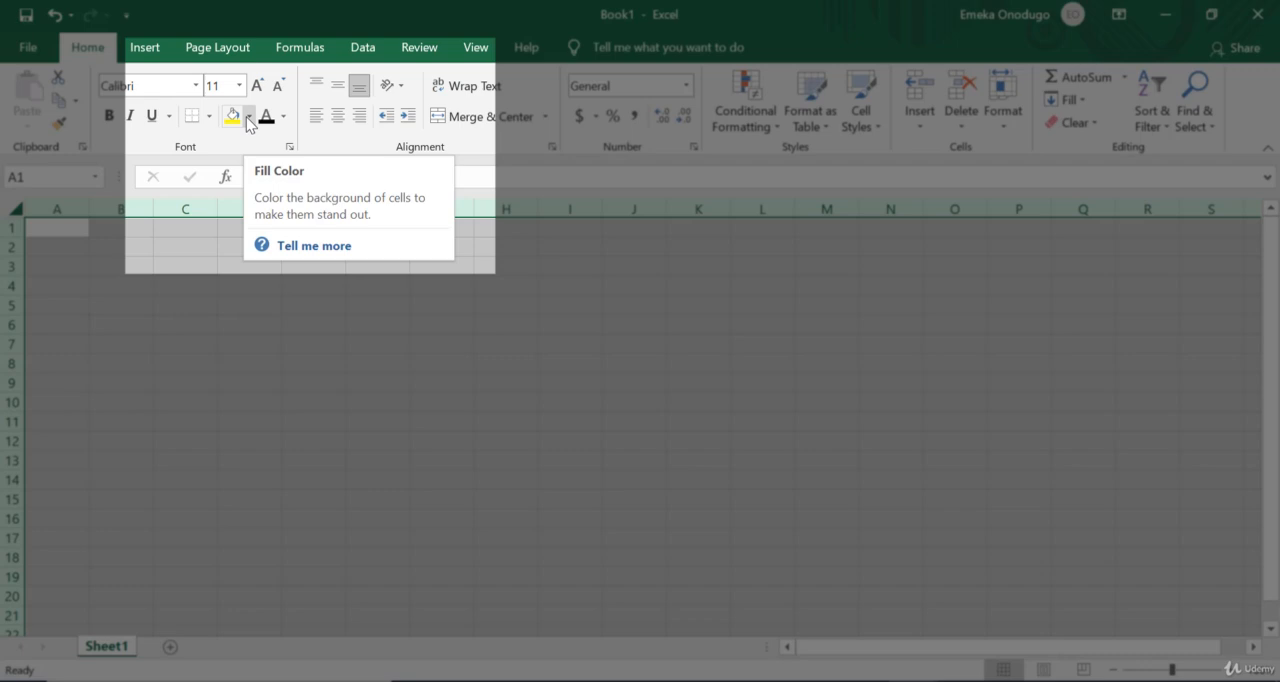
click(249, 117)
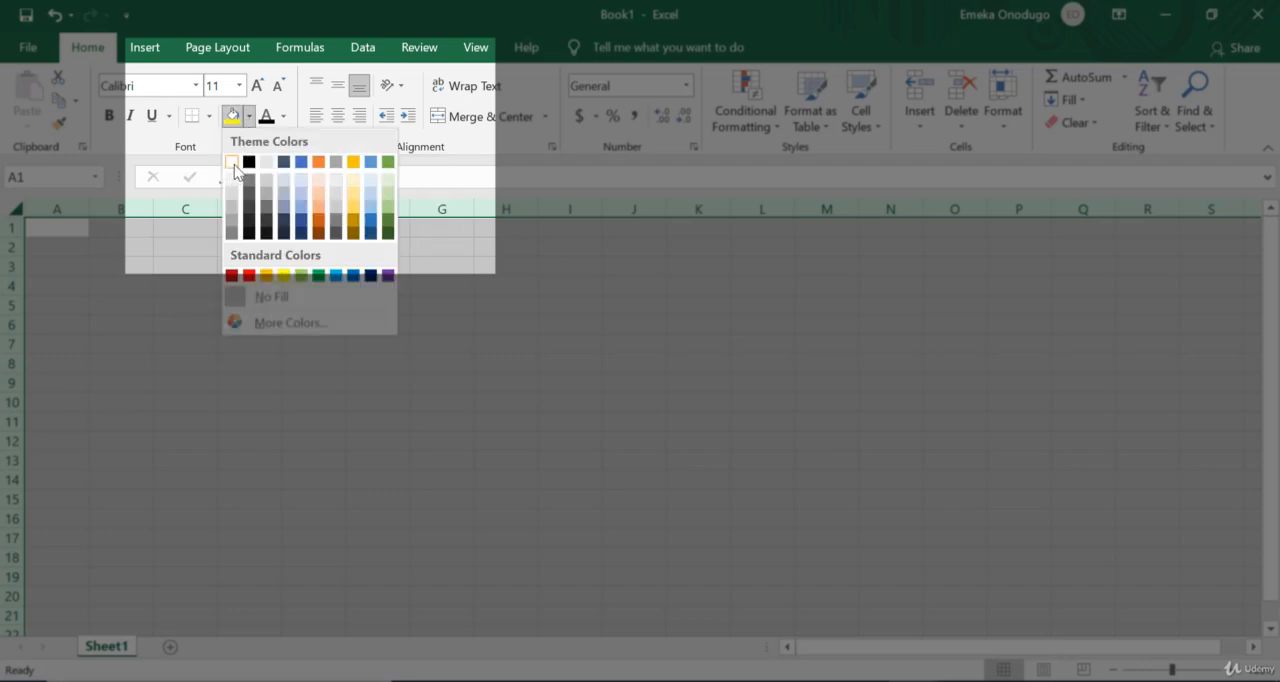
click(234, 164)
click(486, 365)
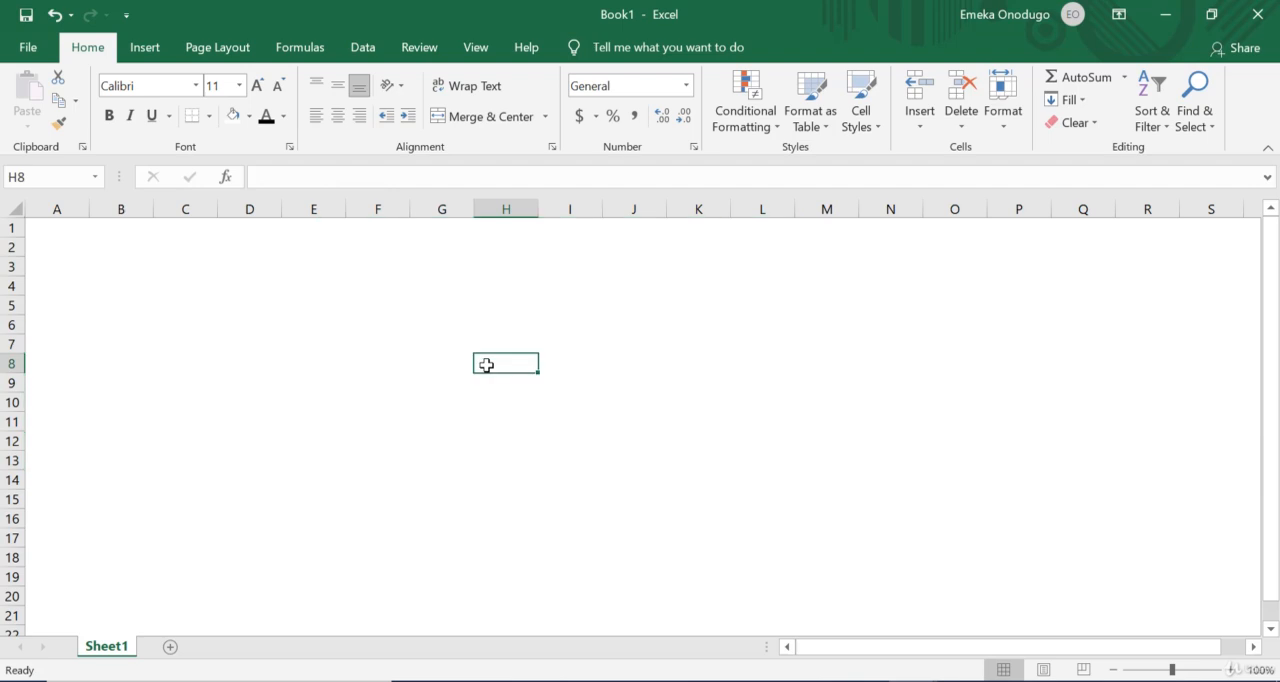
Step: Rename Sheet1 as "App Load Page"
right_click(101, 653)
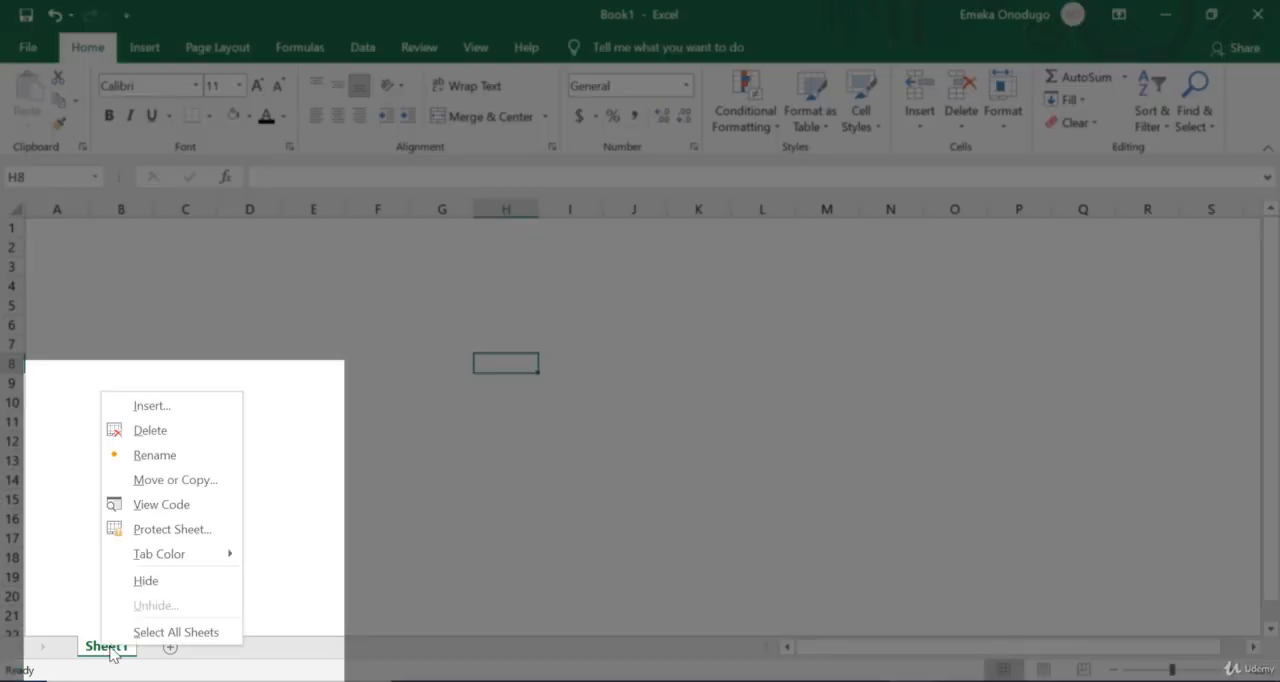
click(166, 456)
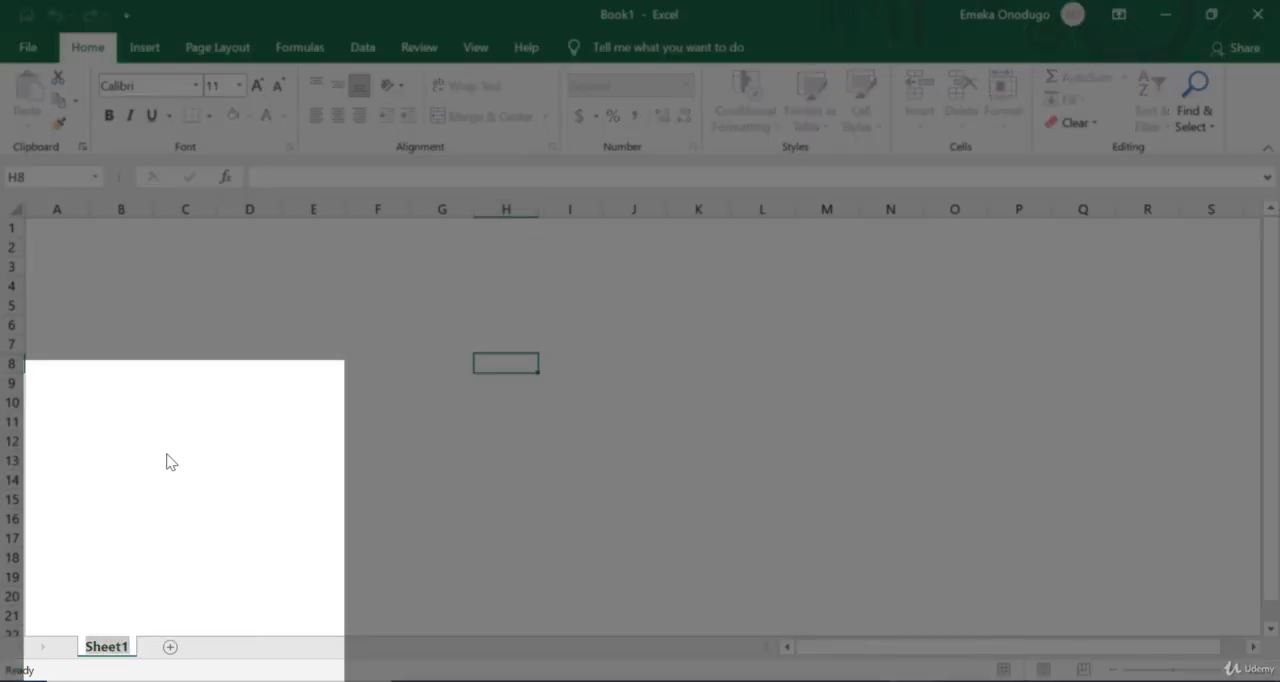
text(A)
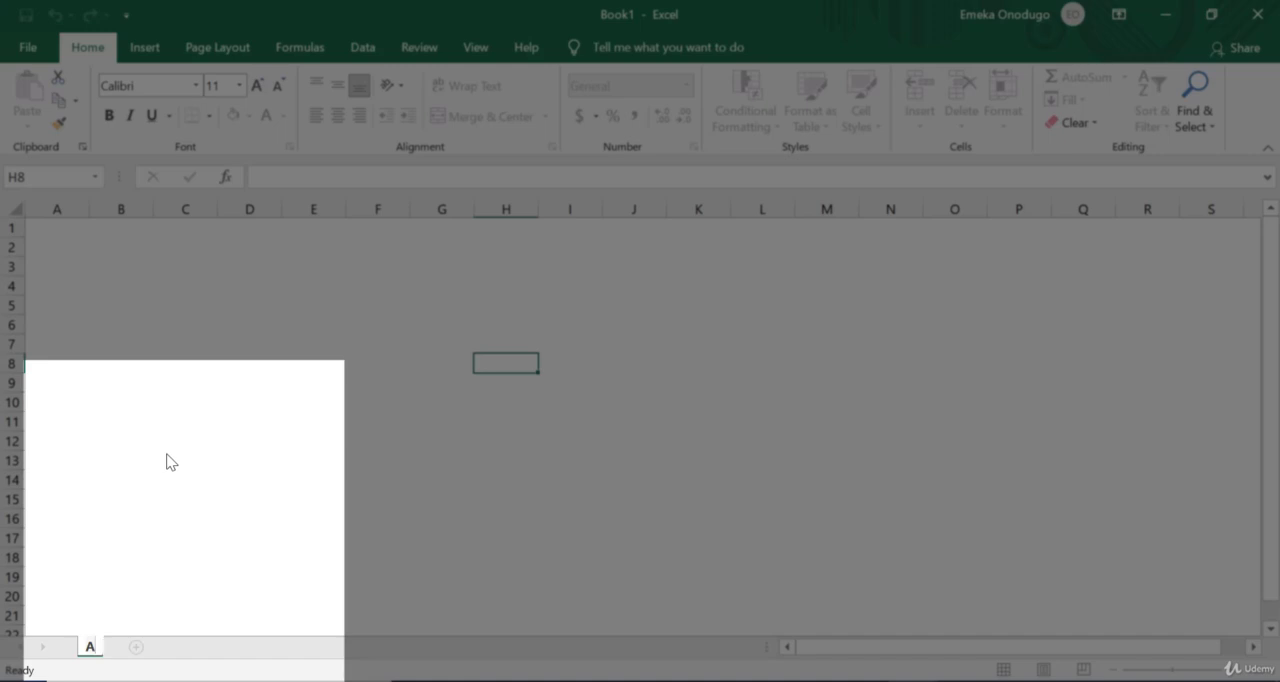
text(pp Load PAge)
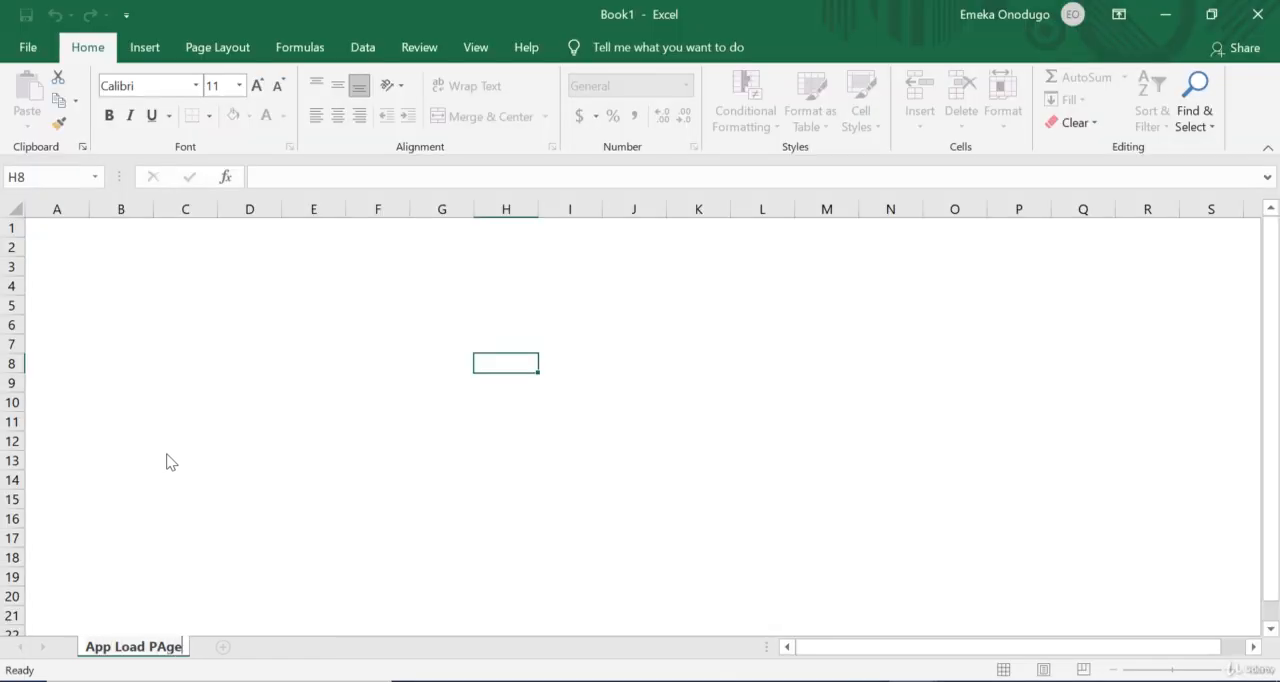
key(BackSpace)
key(BackSpace)
key(BackSpace)
text(age)
key(Return)
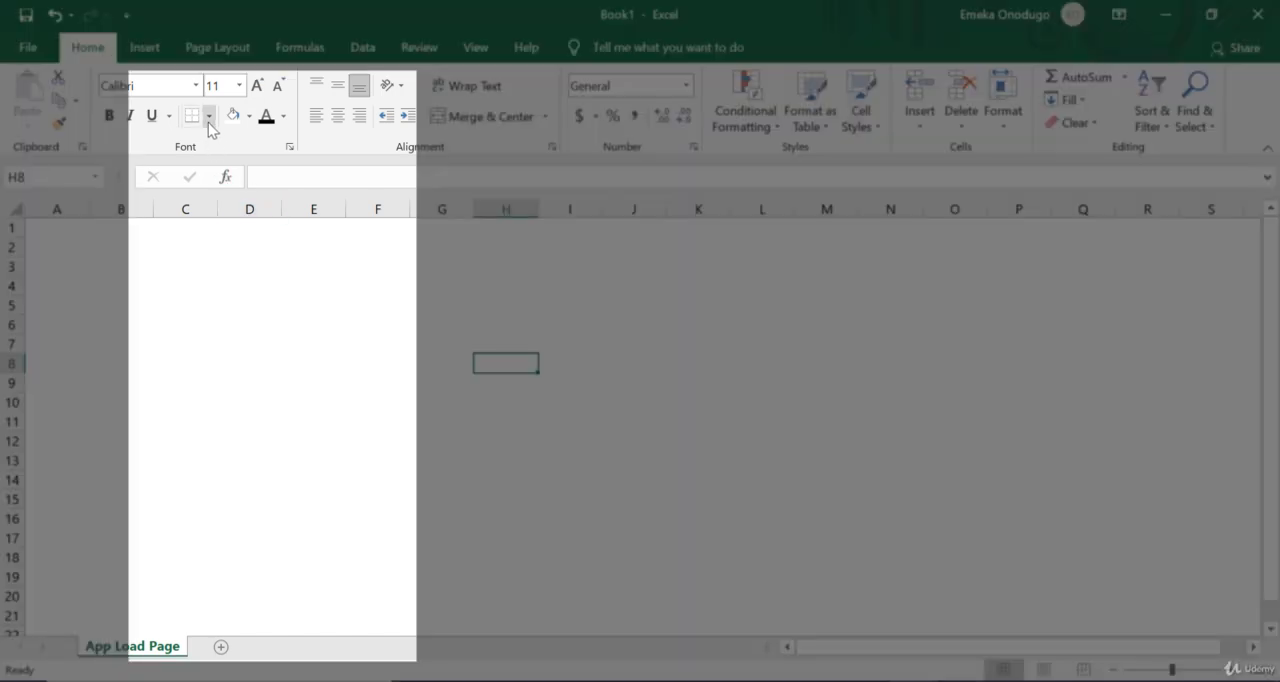
Step: Outline the app frame by applying Thick Outside Borders to the range G2:L23
click(209, 116)
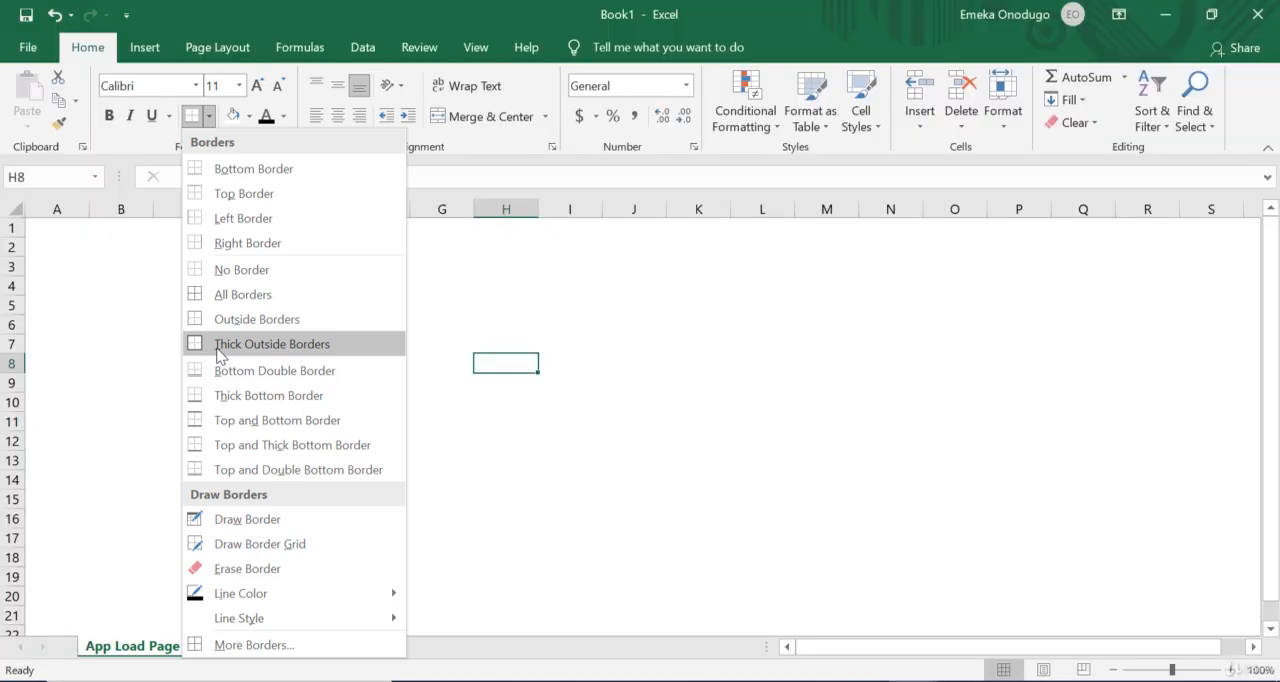
click(214, 348)
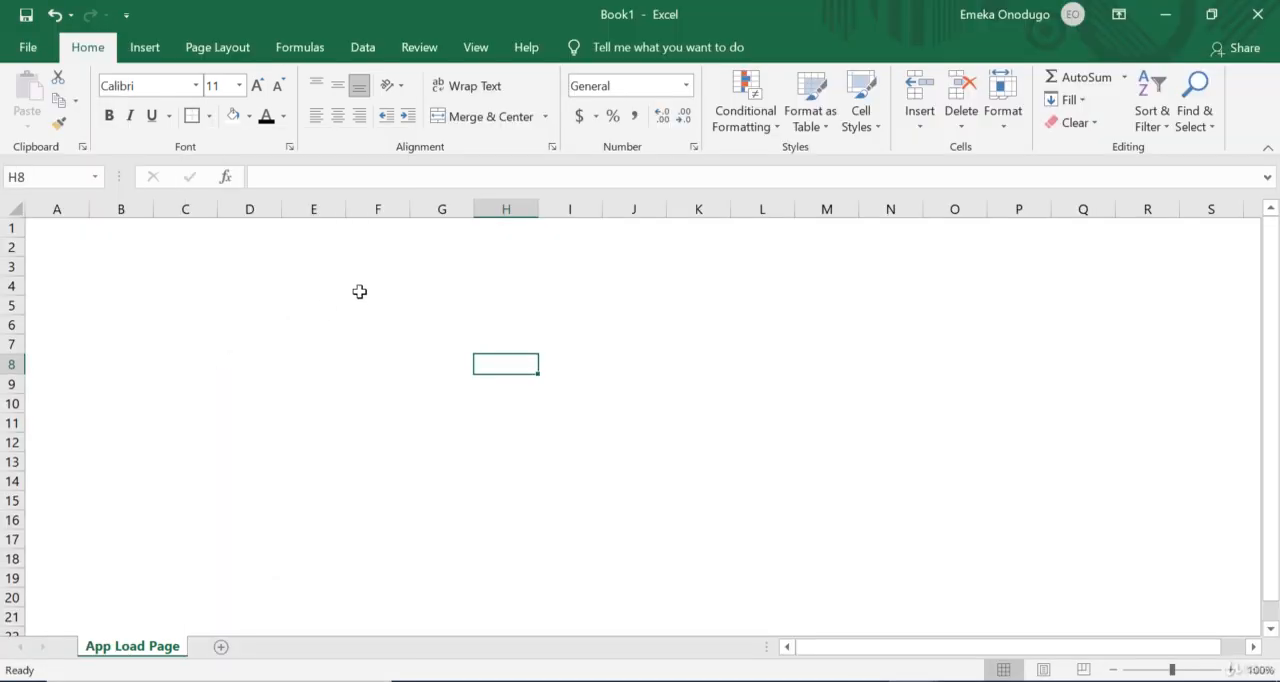
ctrl+scroll(370, 237, down, 1)
drag(386, 240, 672, 610)
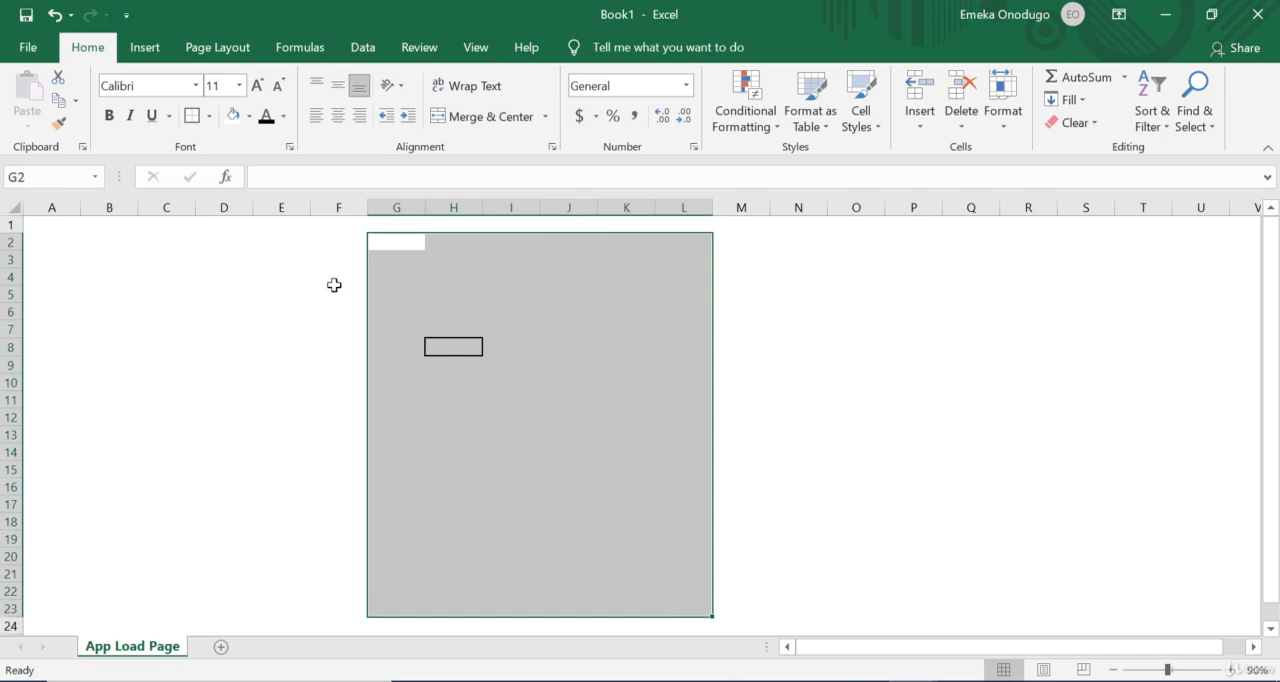
click(193, 117)
click(760, 434)
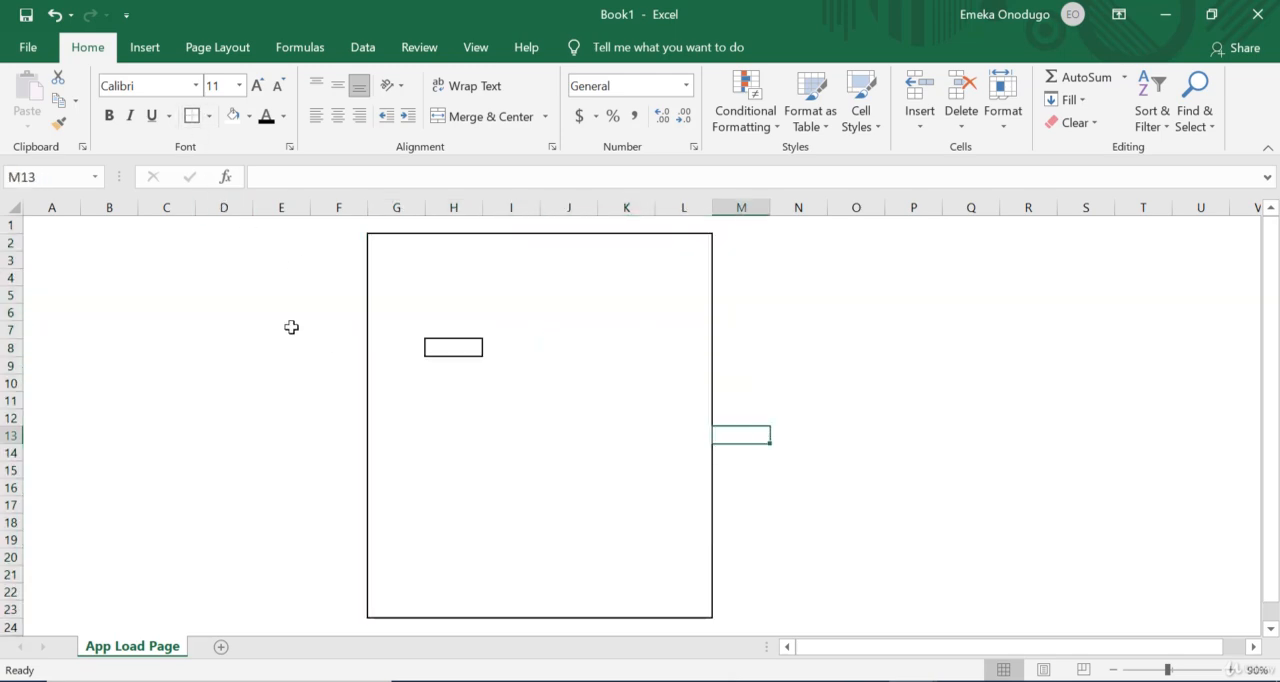
Step: Remove the stray border from cell H8 inside the frame
click(529, 446)
click(466, 350)
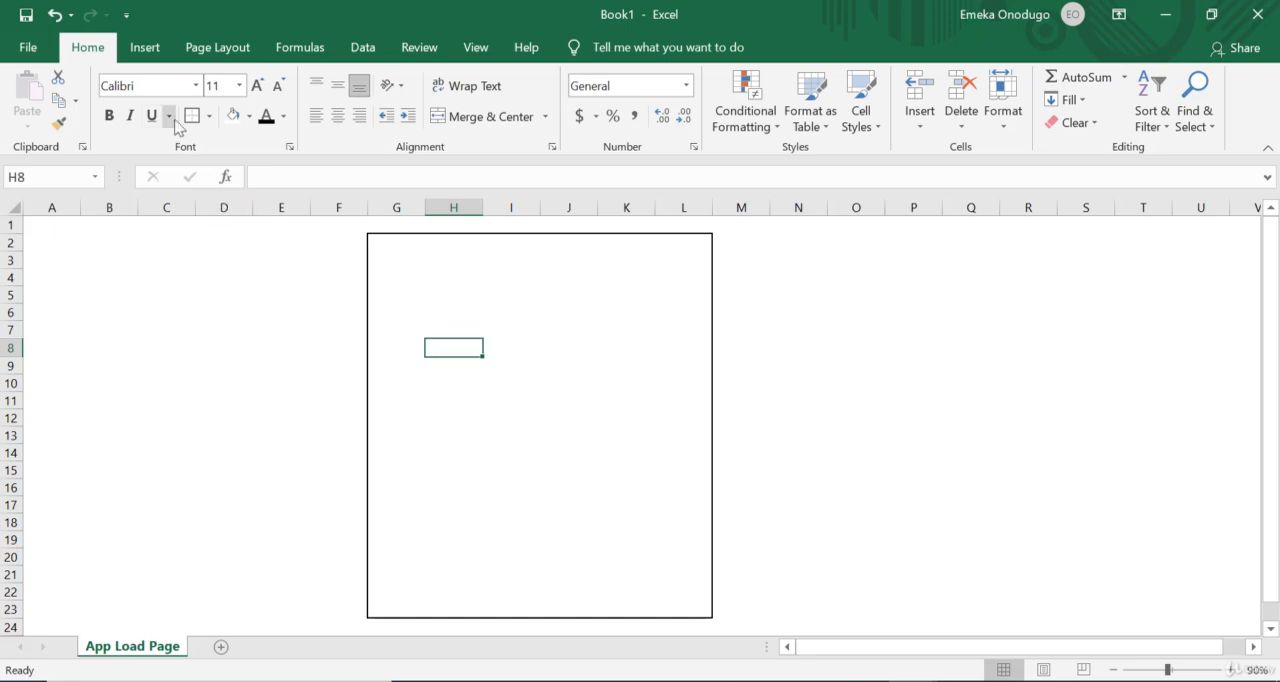
click(209, 116)
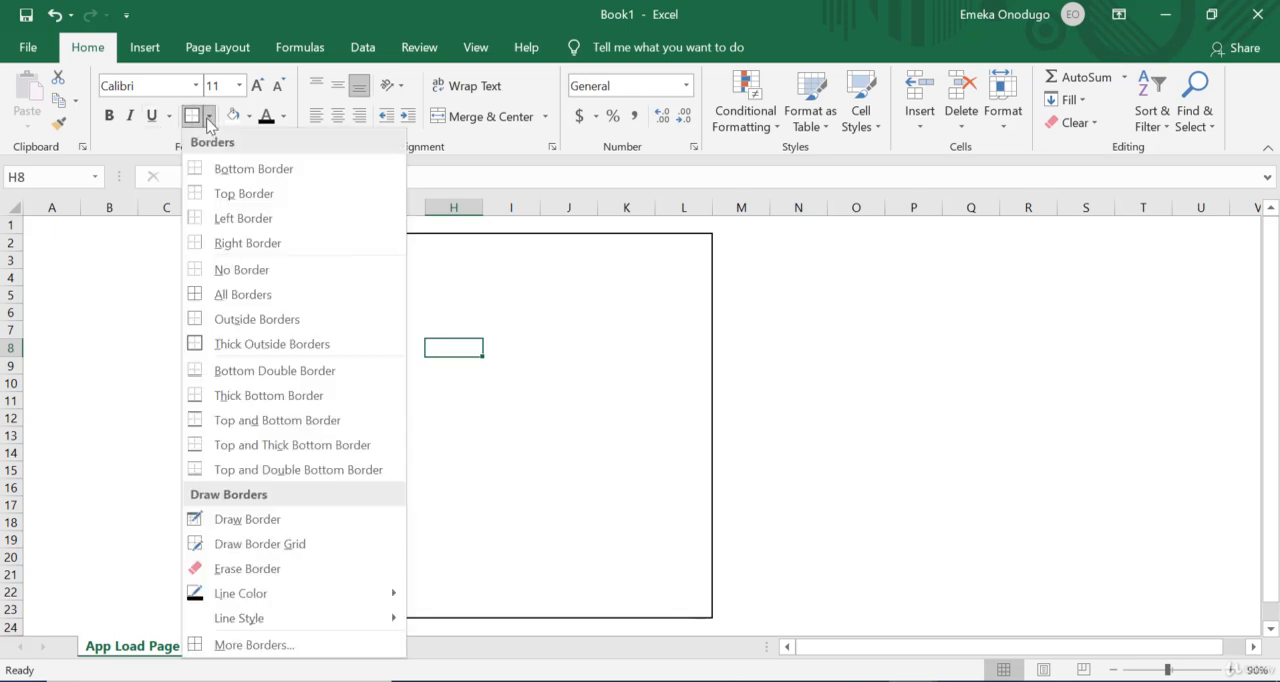
click(209, 117)
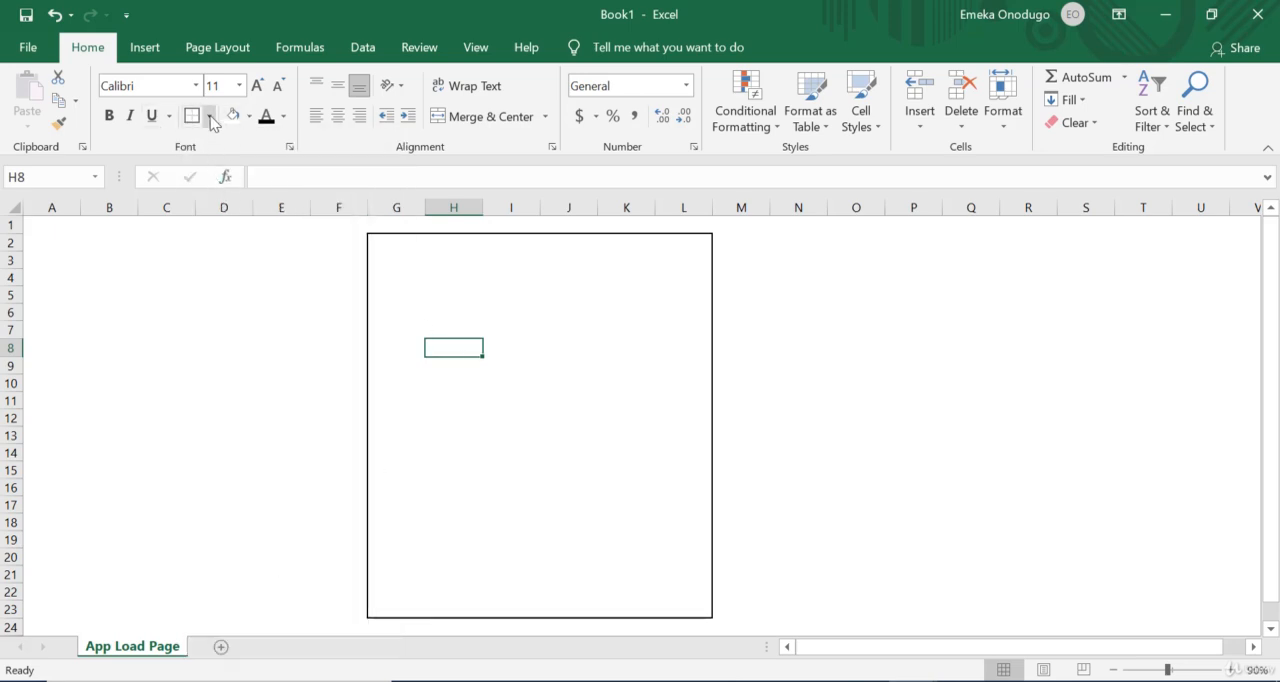
click(209, 116)
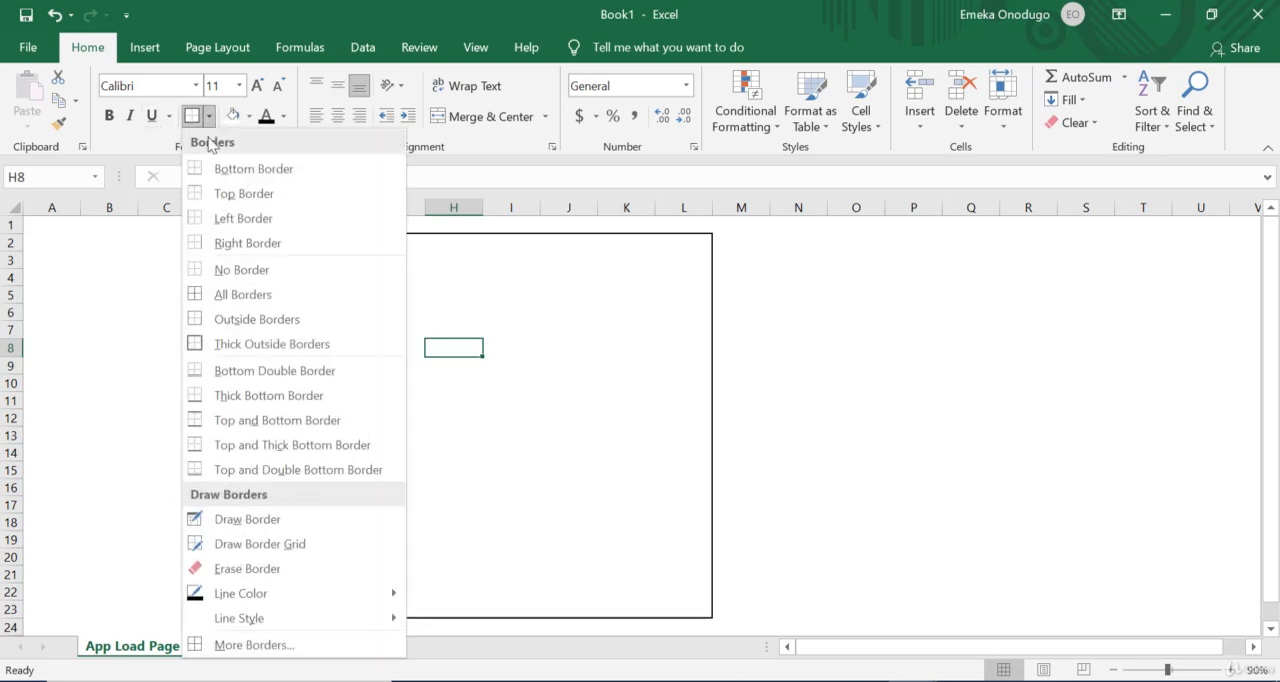
click(218, 284)
click(603, 414)
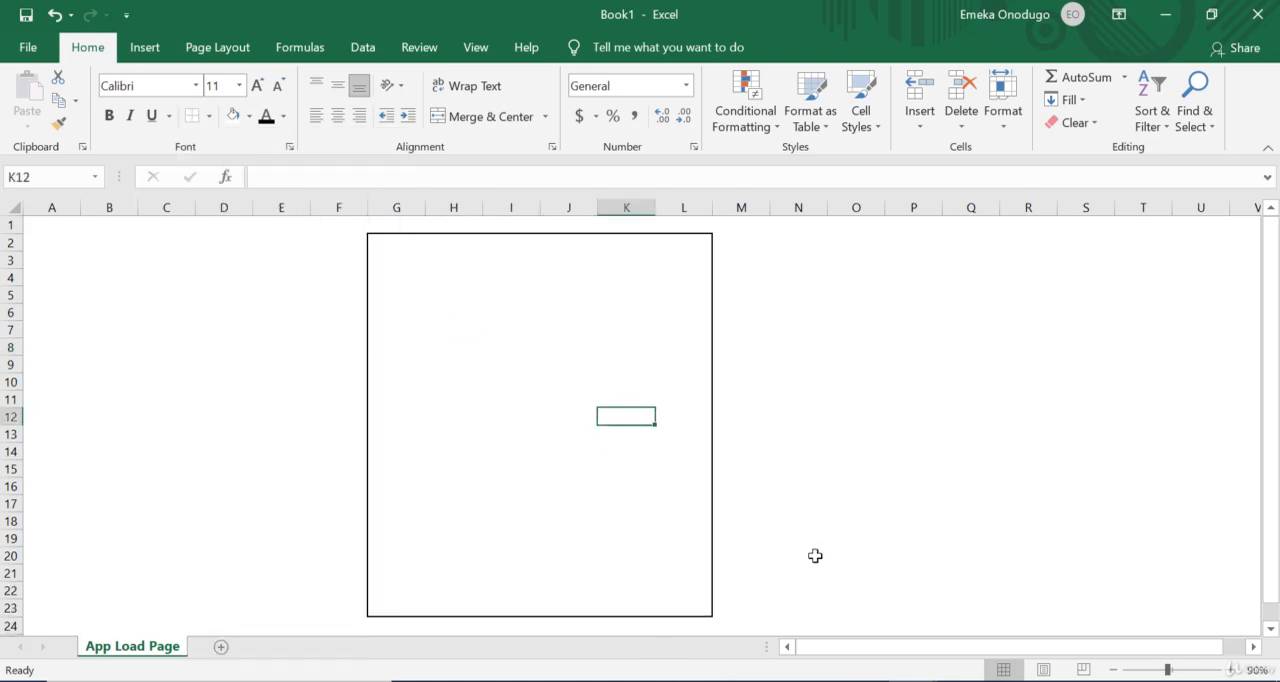
click(382, 240)
drag(421, 258, 703, 281)
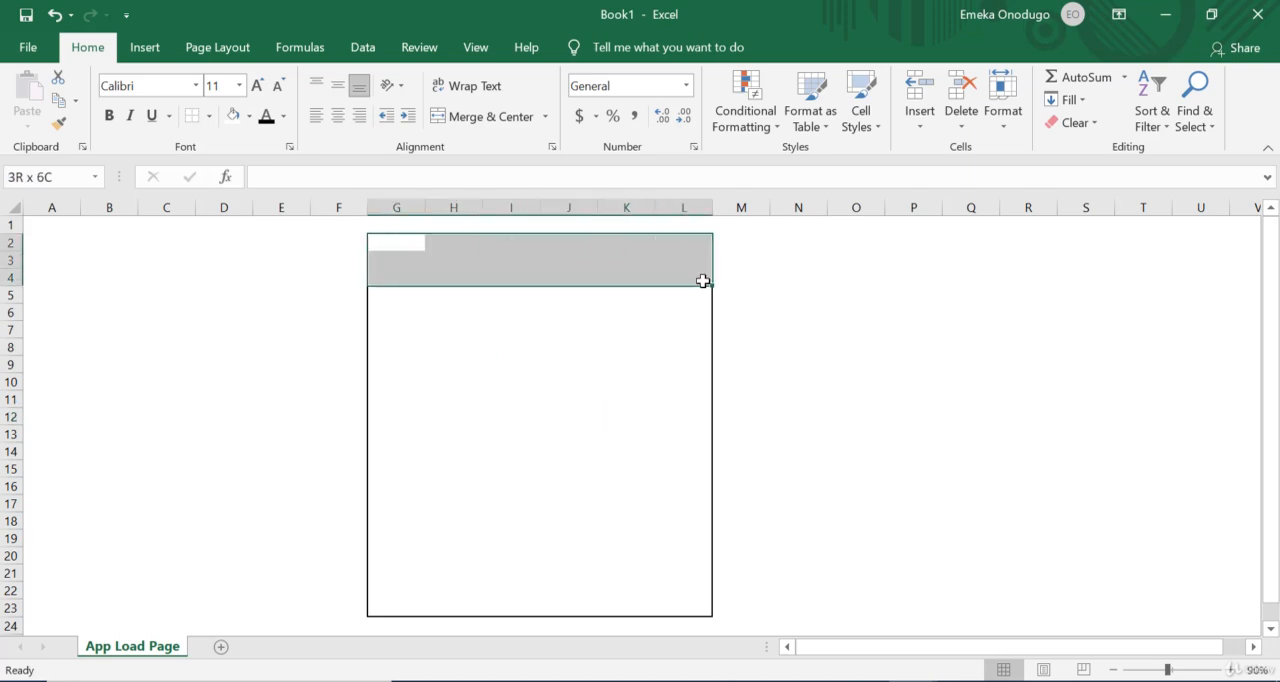
click(502, 261)
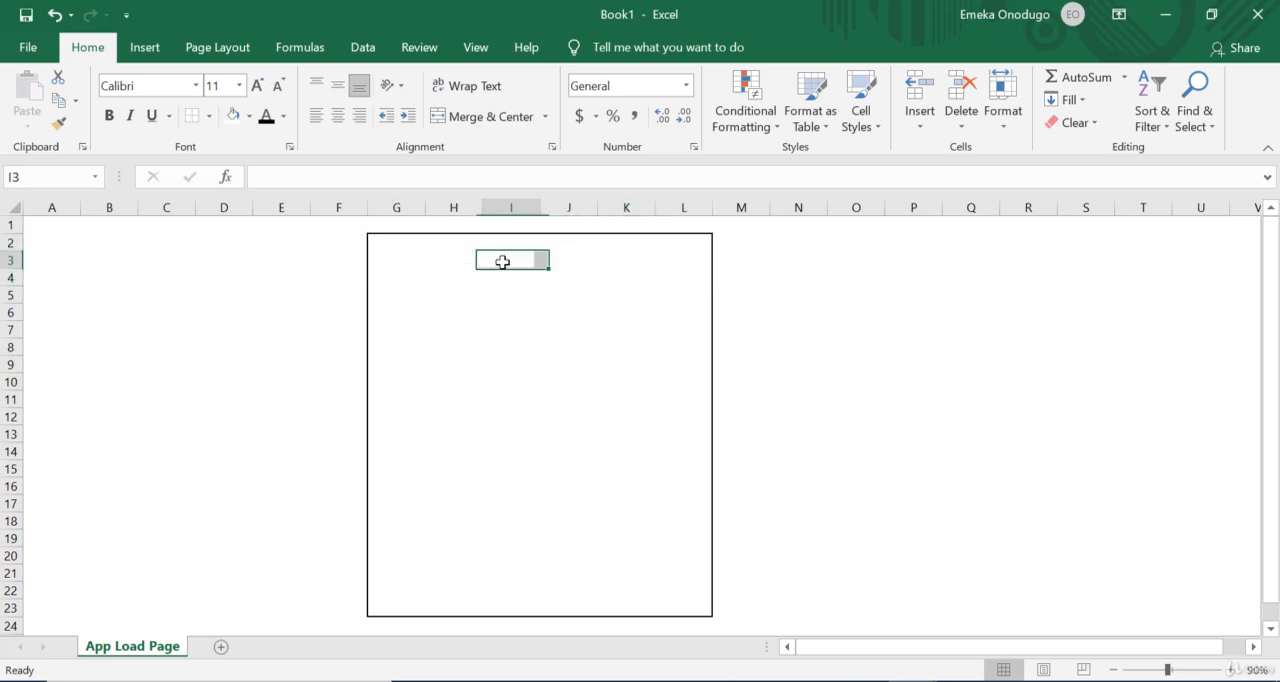
key(Left)
key(Down)
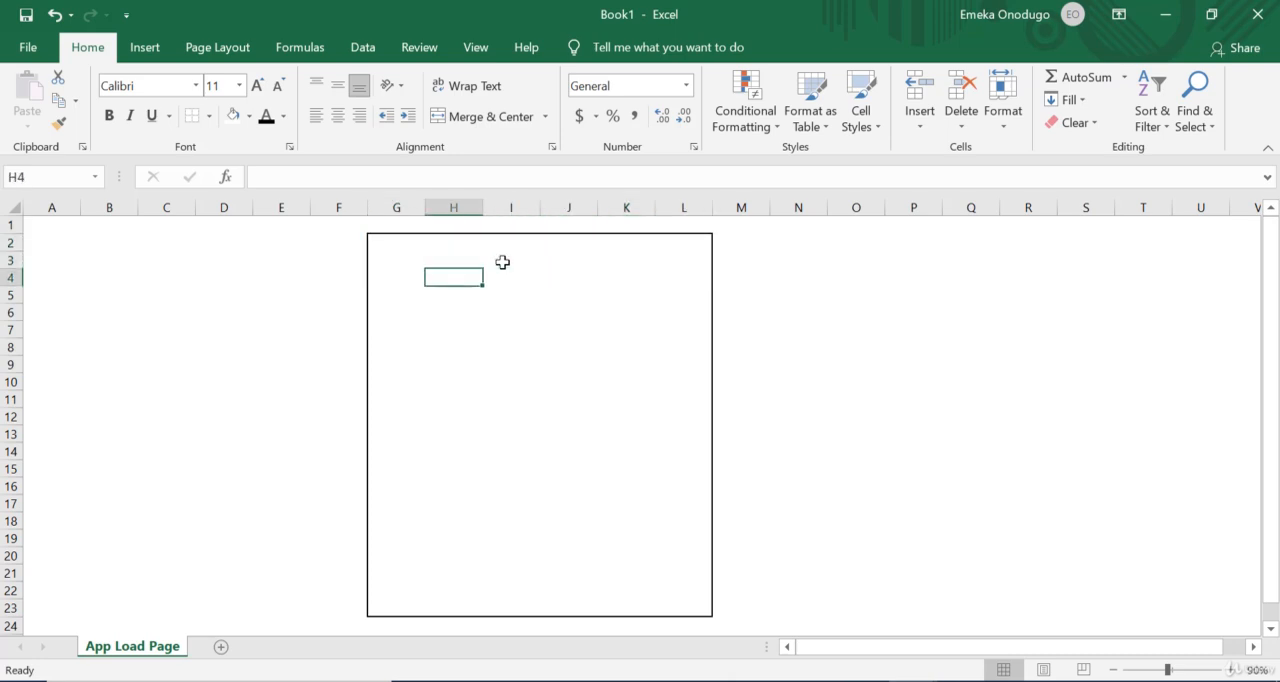
key(Left)
key(Left)
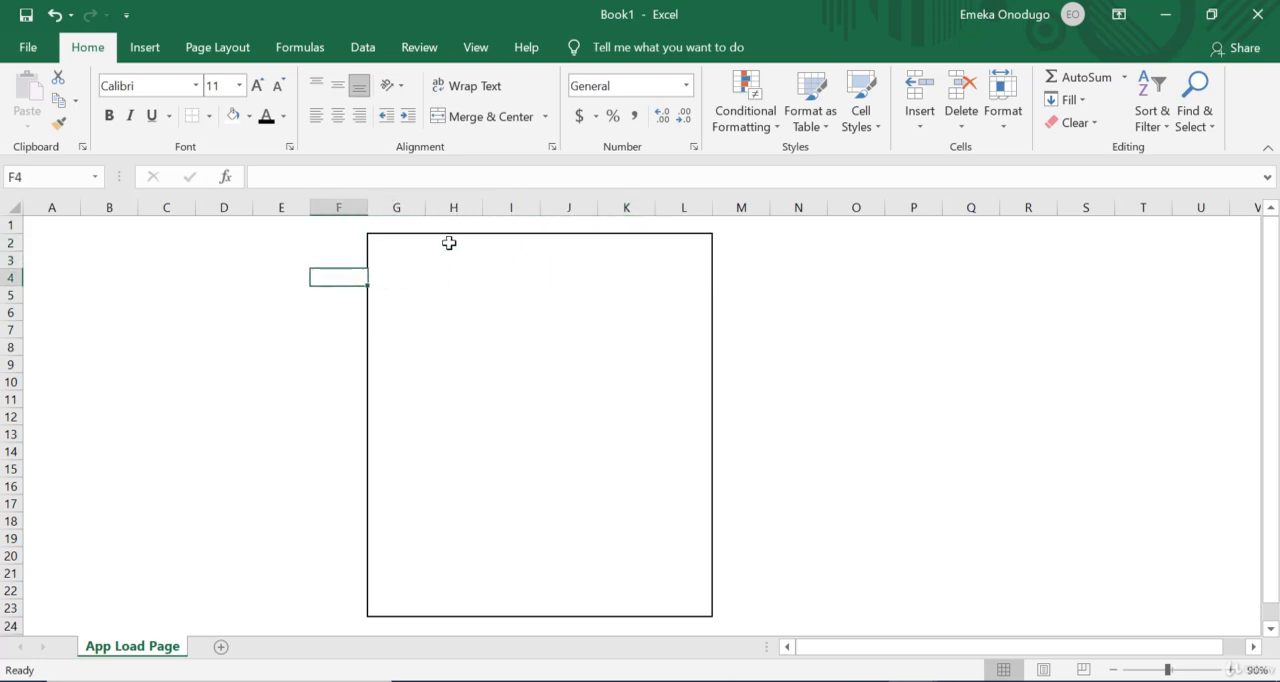
Step: Merge and center the range G2:L4 at the frame's top edge and enter the title "Car App"
drag(385, 247, 701, 270)
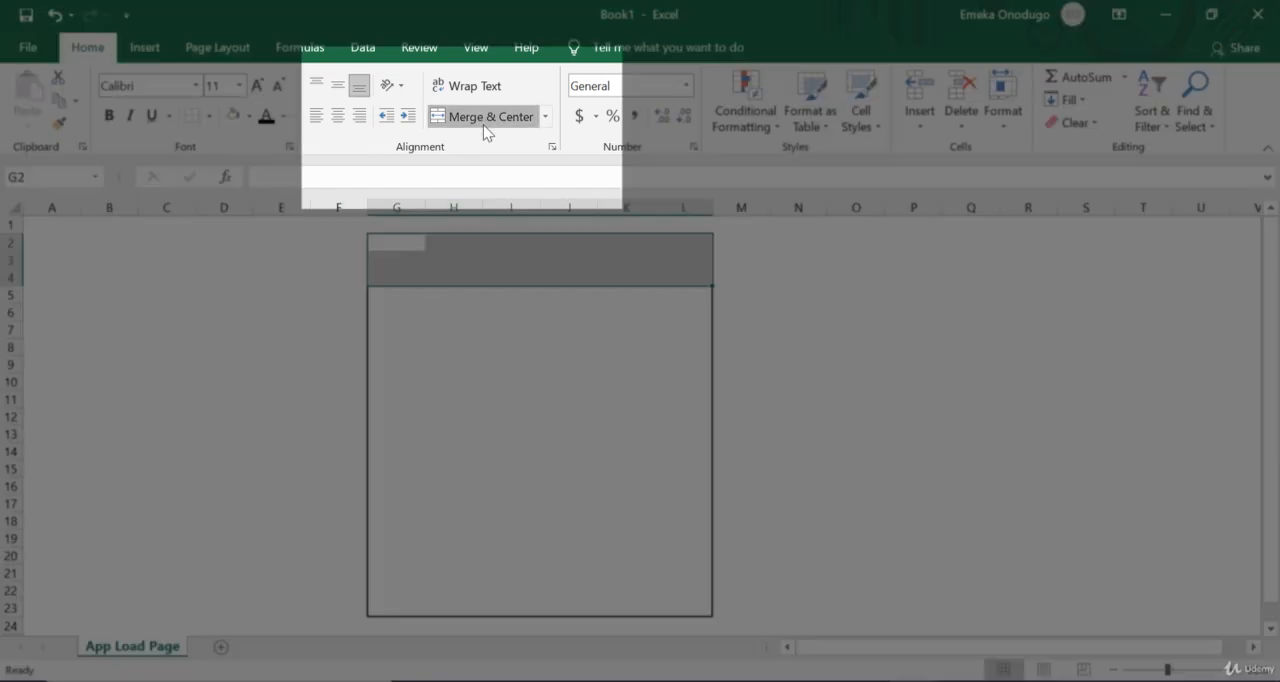
click(483, 124)
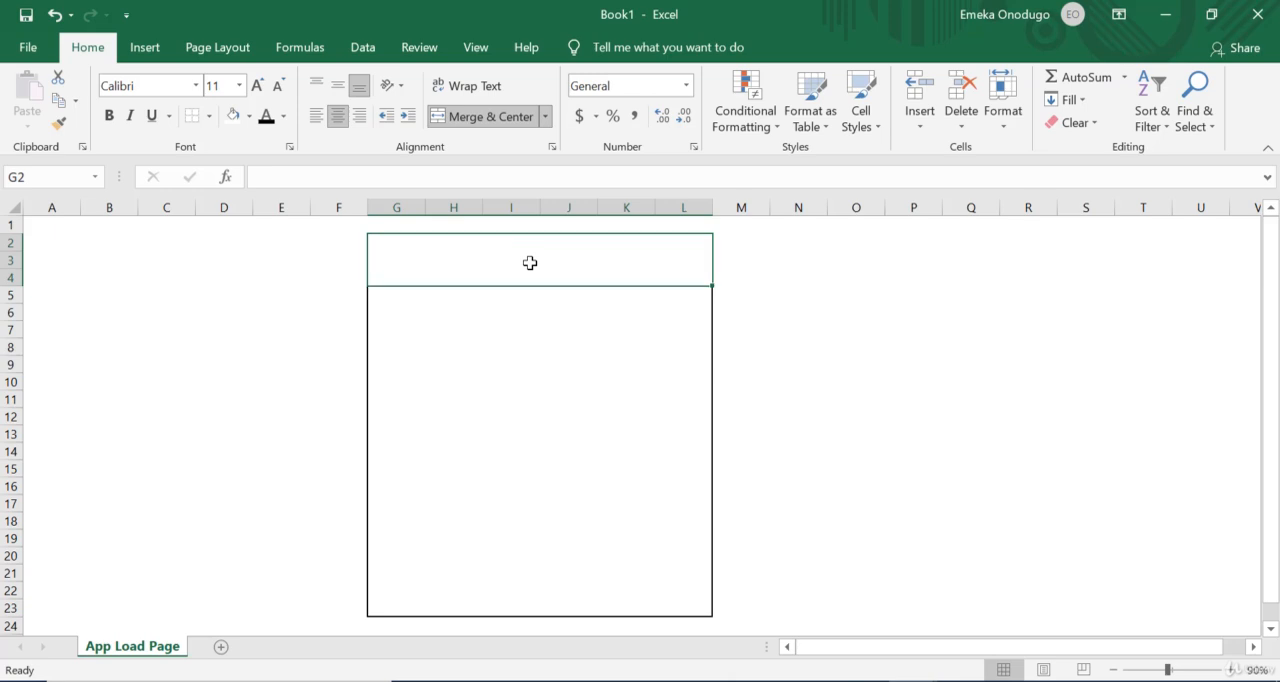
text(C)
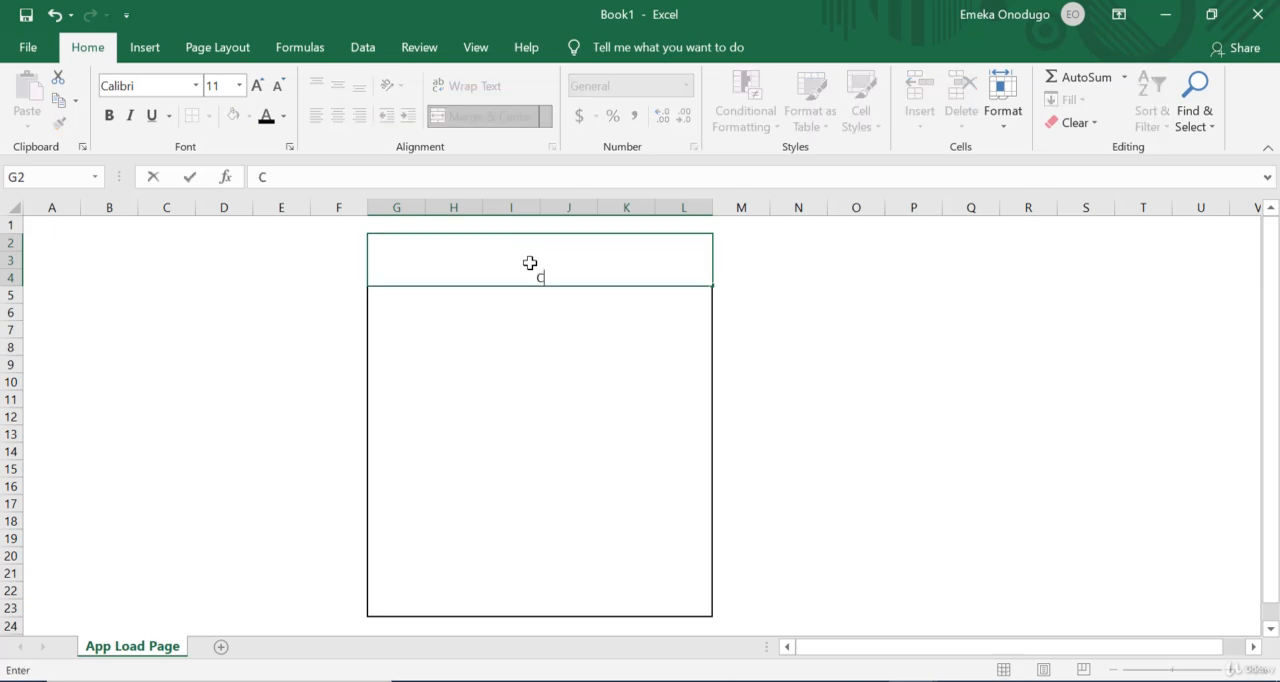
text(ar App)
key(Return)
Step: Middle-align the Car App title vertically and increase its font size to 26
click(555, 270)
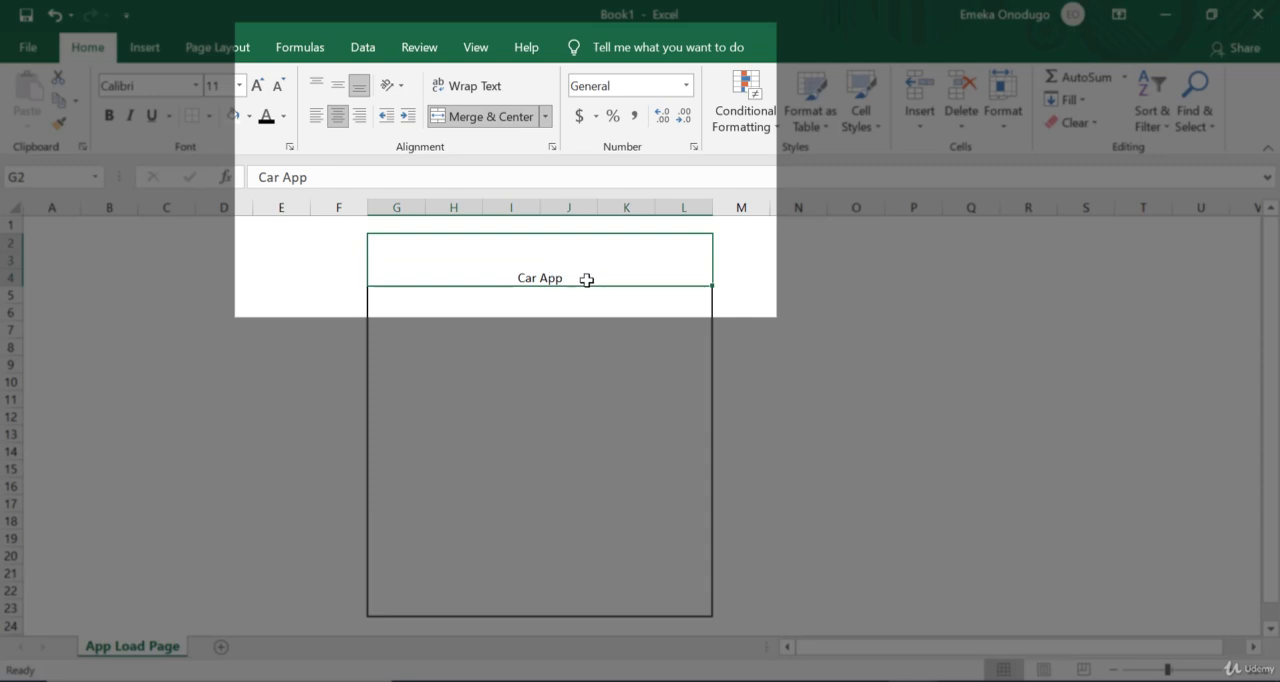
click(317, 86)
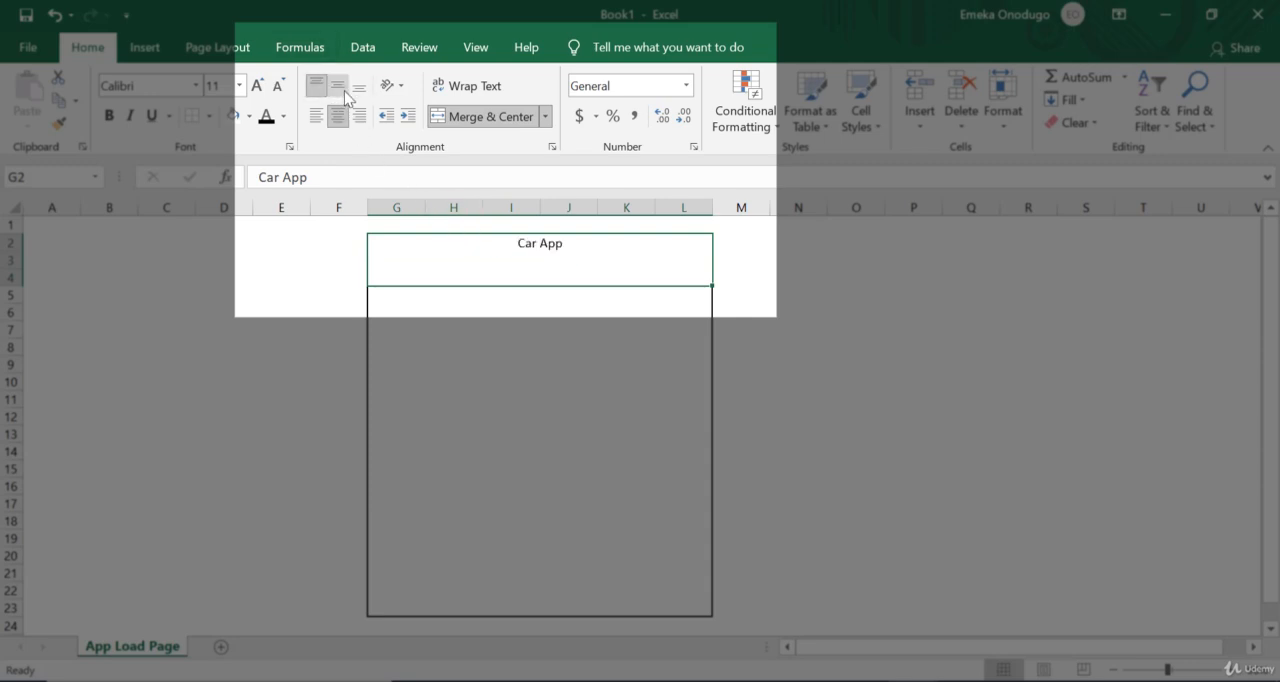
click(344, 92)
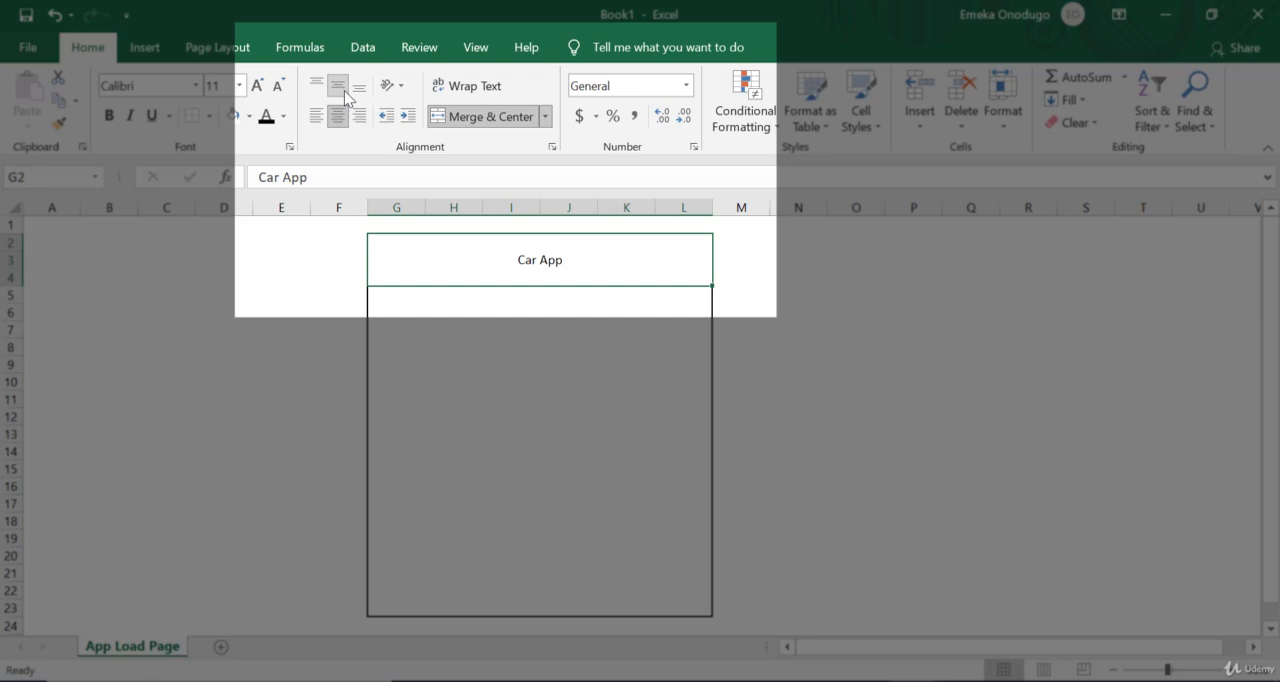
click(257, 86)
click(257, 86)
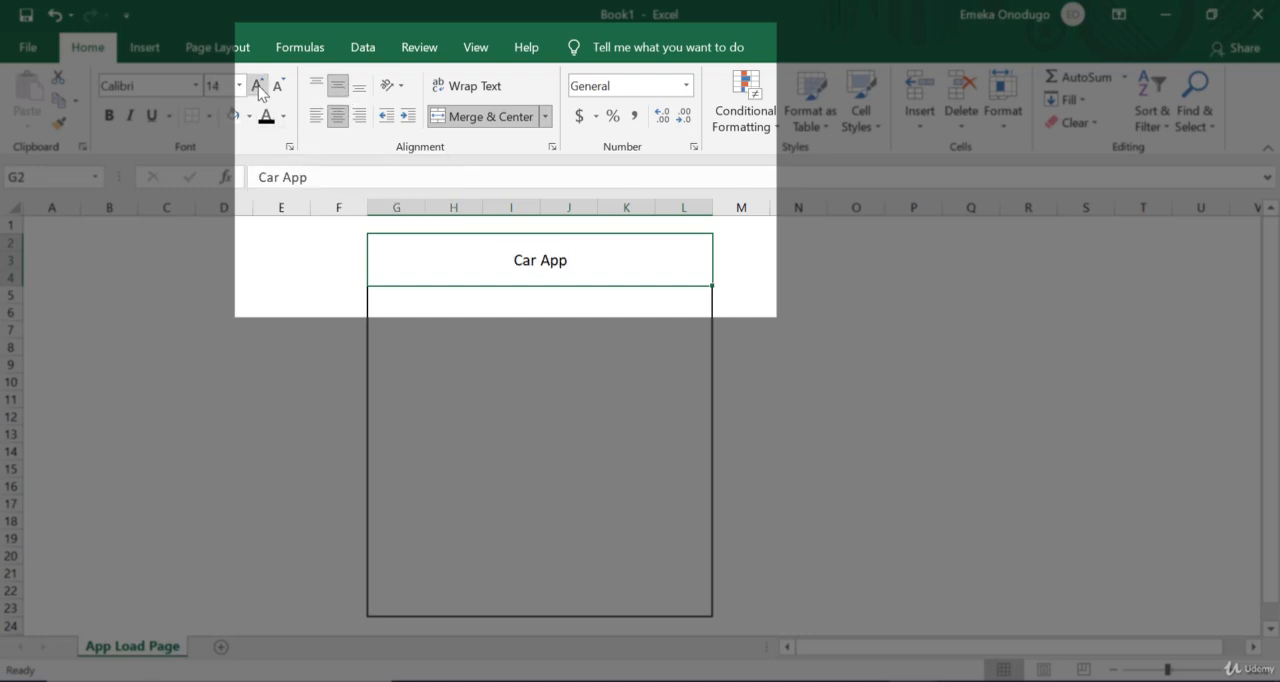
click(257, 86)
click(257, 86)
click(257, 86)
click(257, 86)
click(257, 86)
click(257, 86)
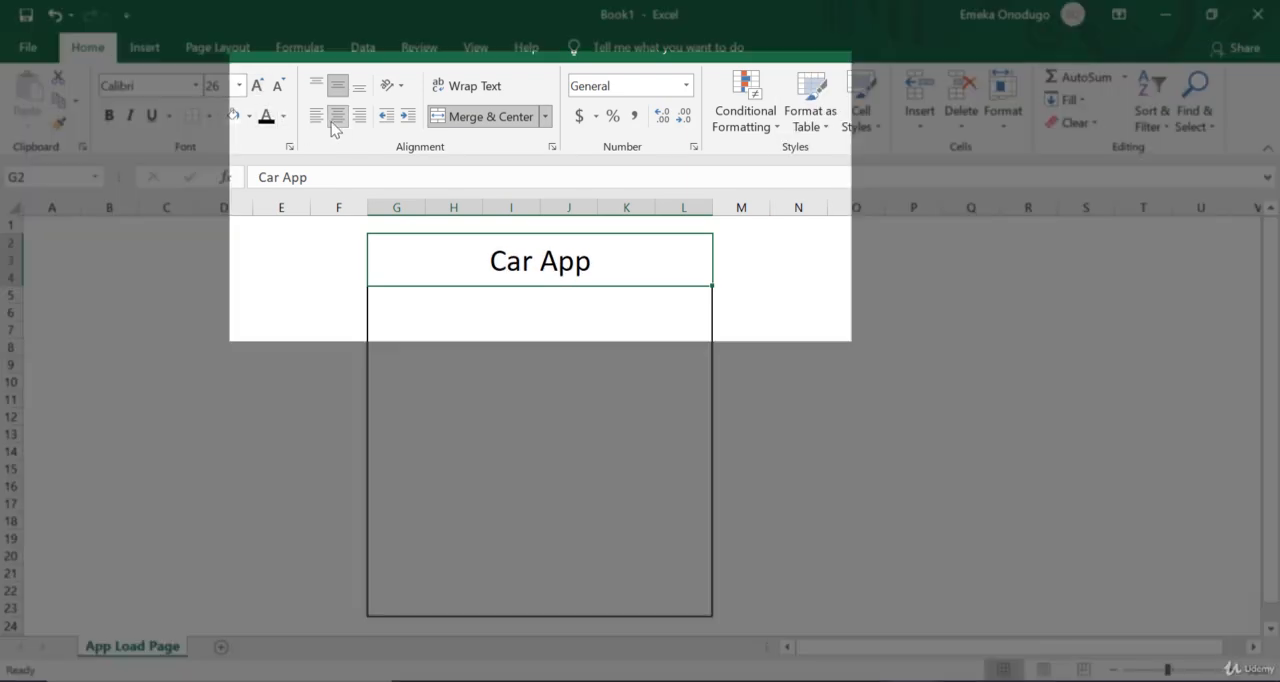
Step: Right-align the Car App title and fill its merged banner cell with the light blue theme color
click(318, 117)
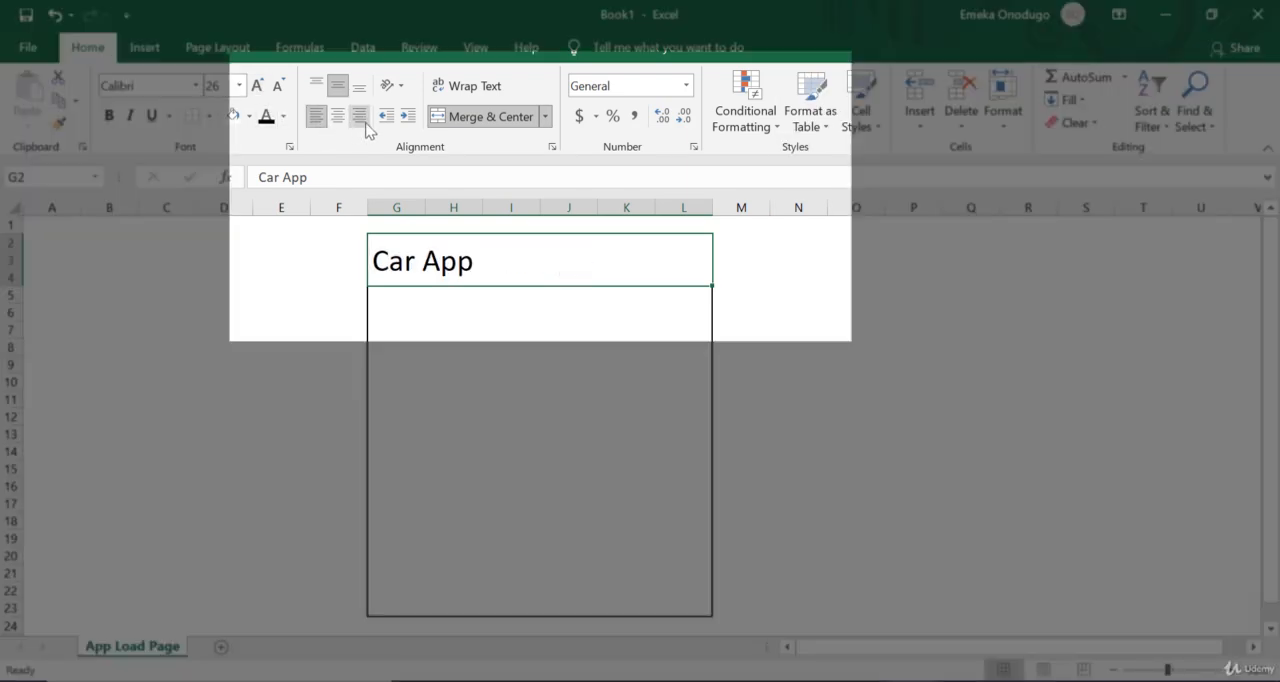
click(362, 120)
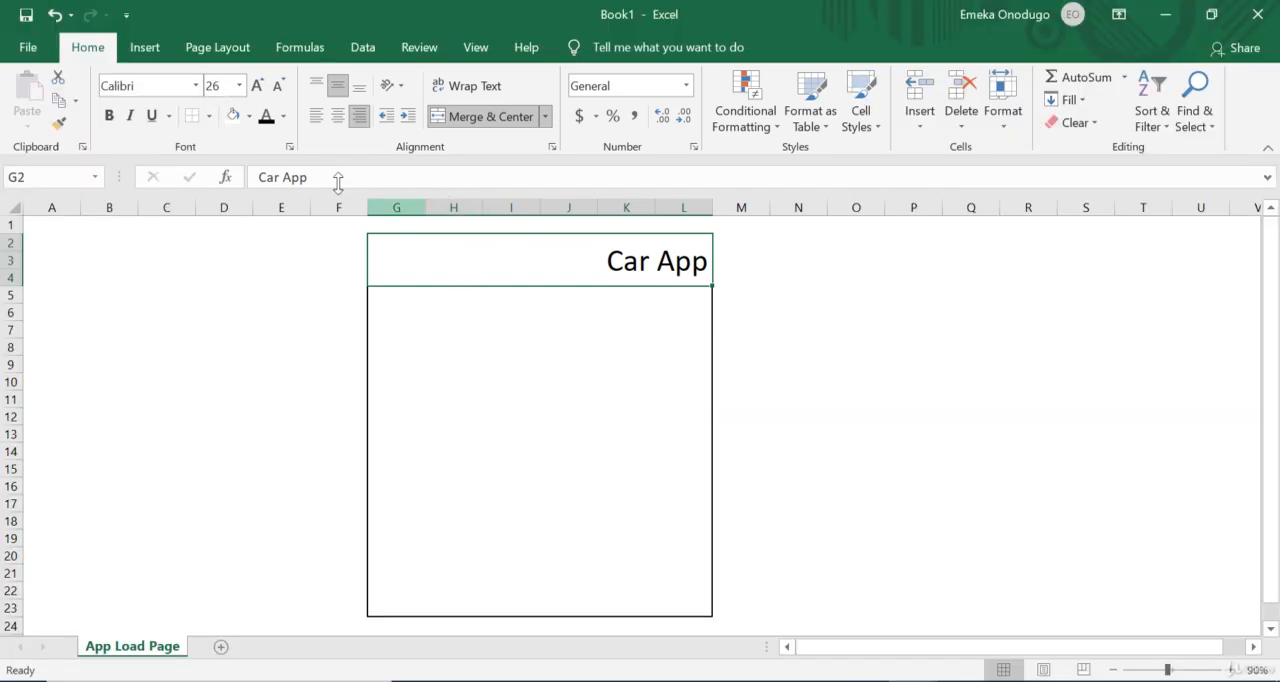
click(249, 116)
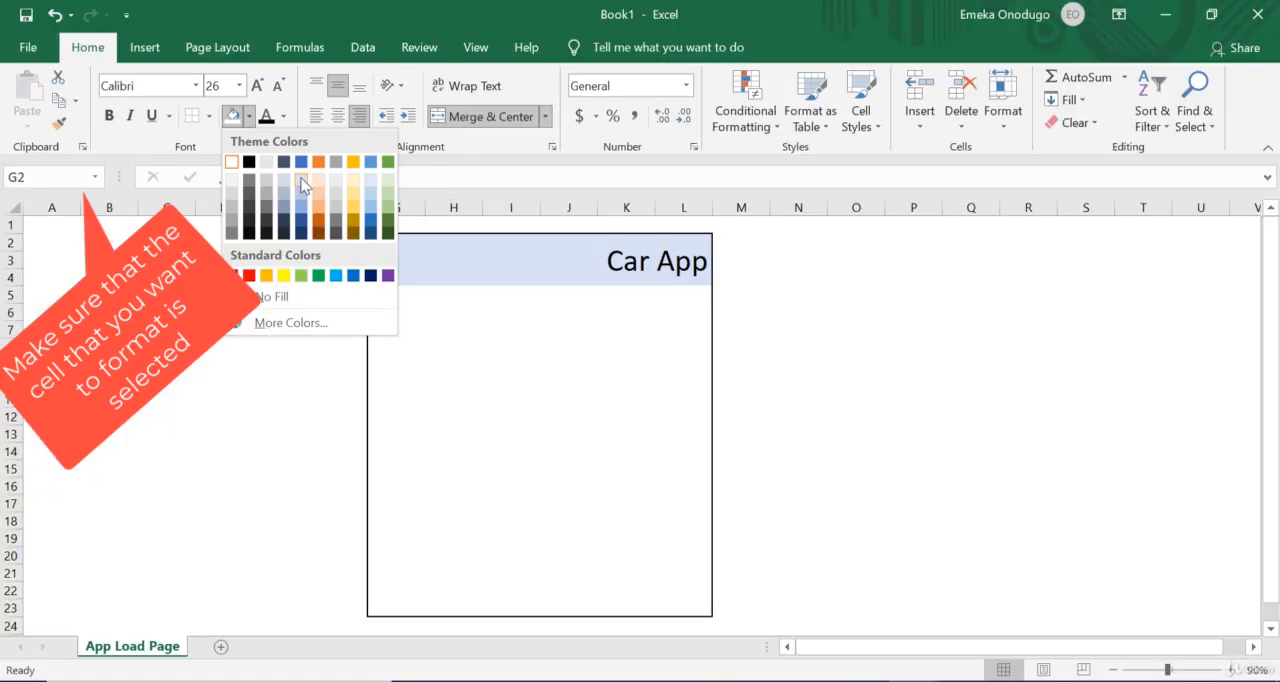
click(300, 181)
click(830, 402)
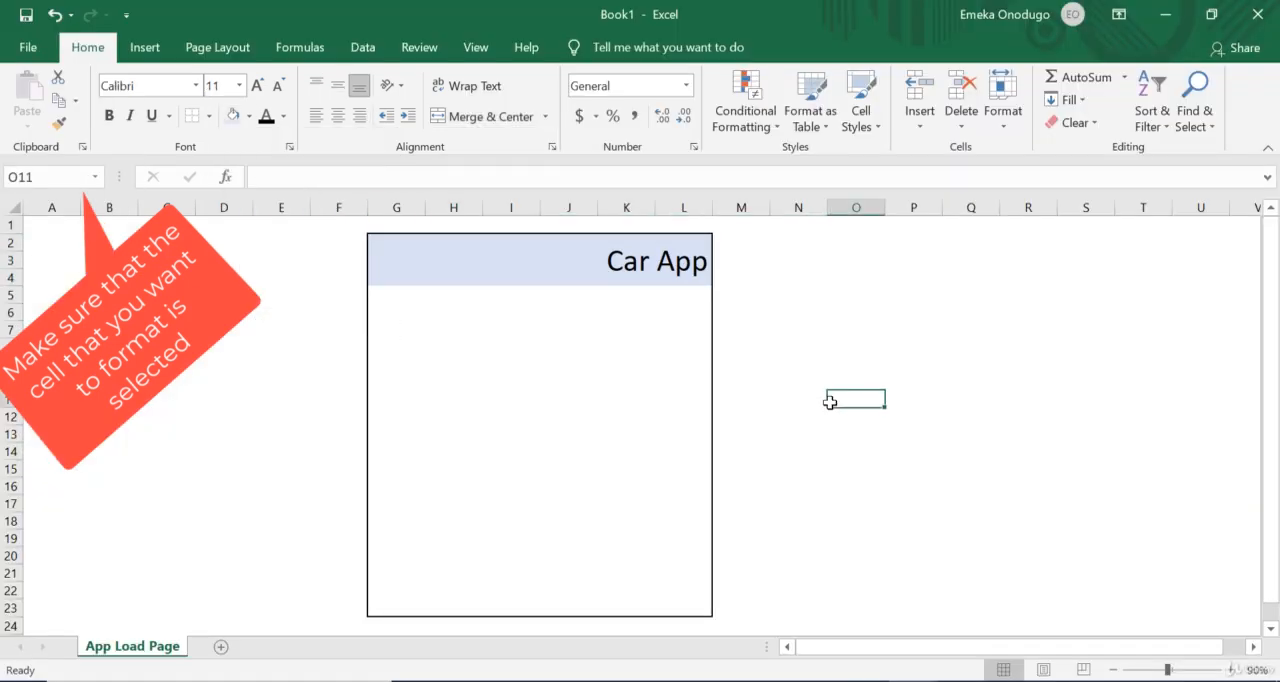
Step: Draw an inner box in the app frame by applying Outside Borders to the range H8:K19
click(688, 400)
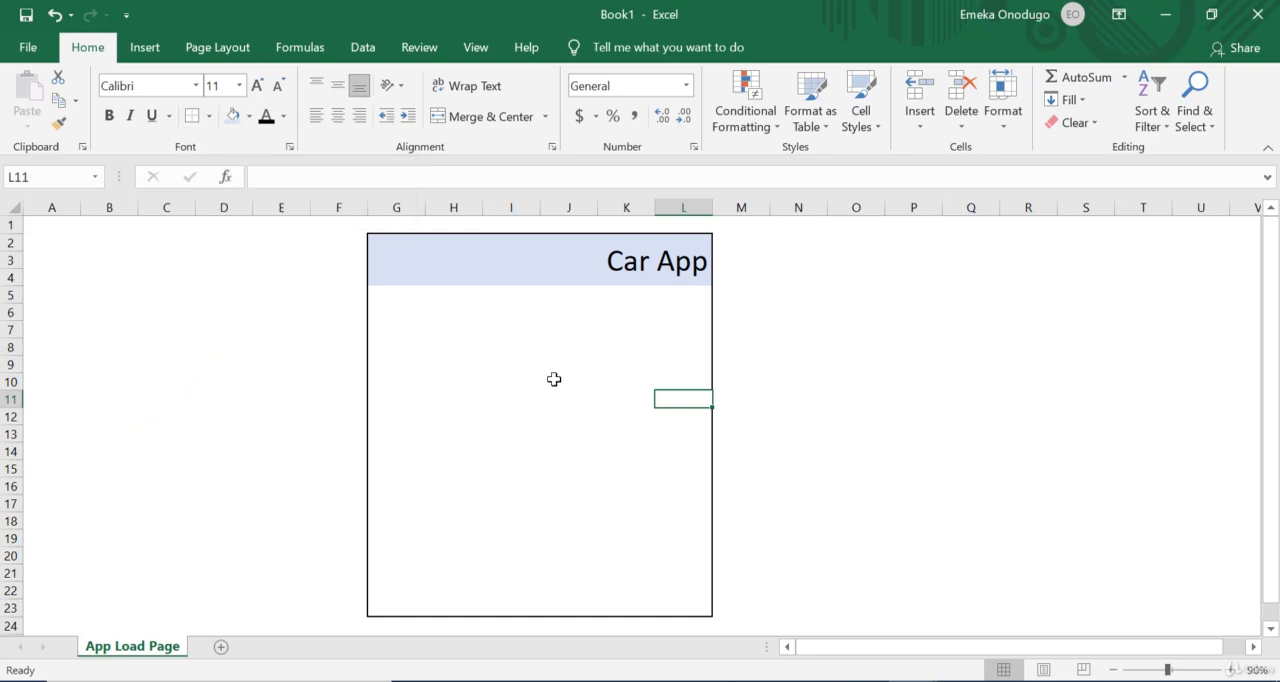
click(454, 354)
drag(454, 354, 652, 518)
click(831, 514)
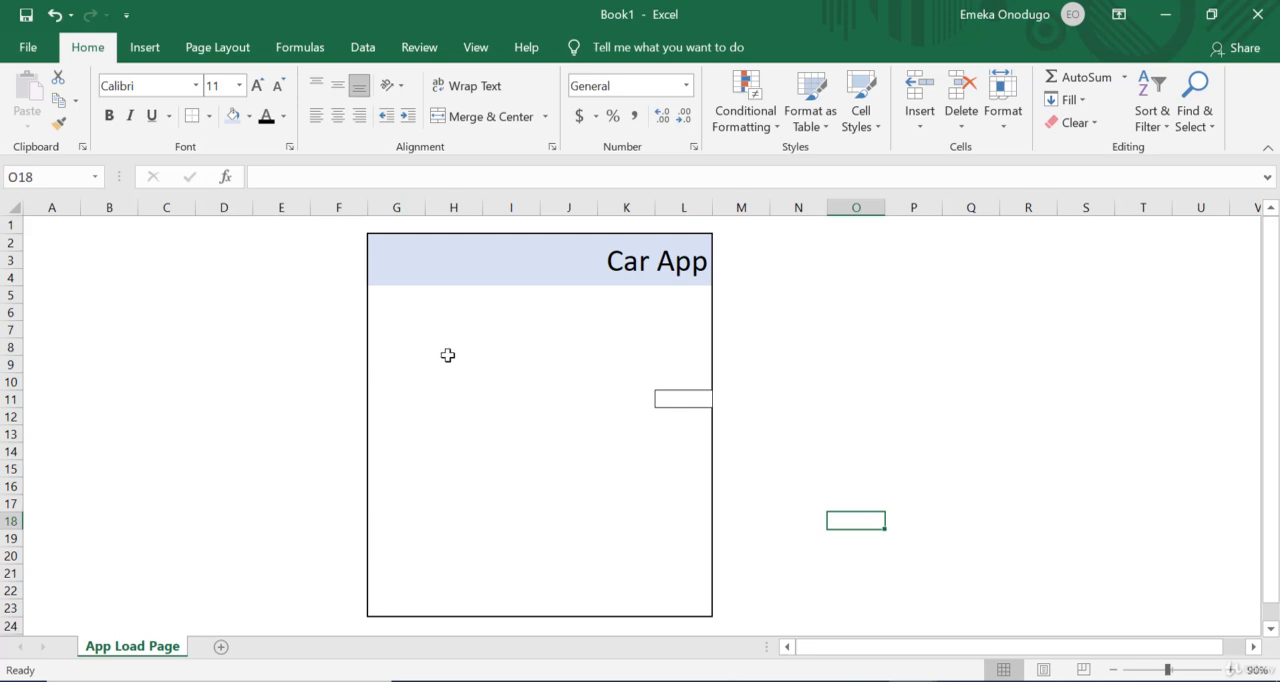
drag(447, 355, 646, 535)
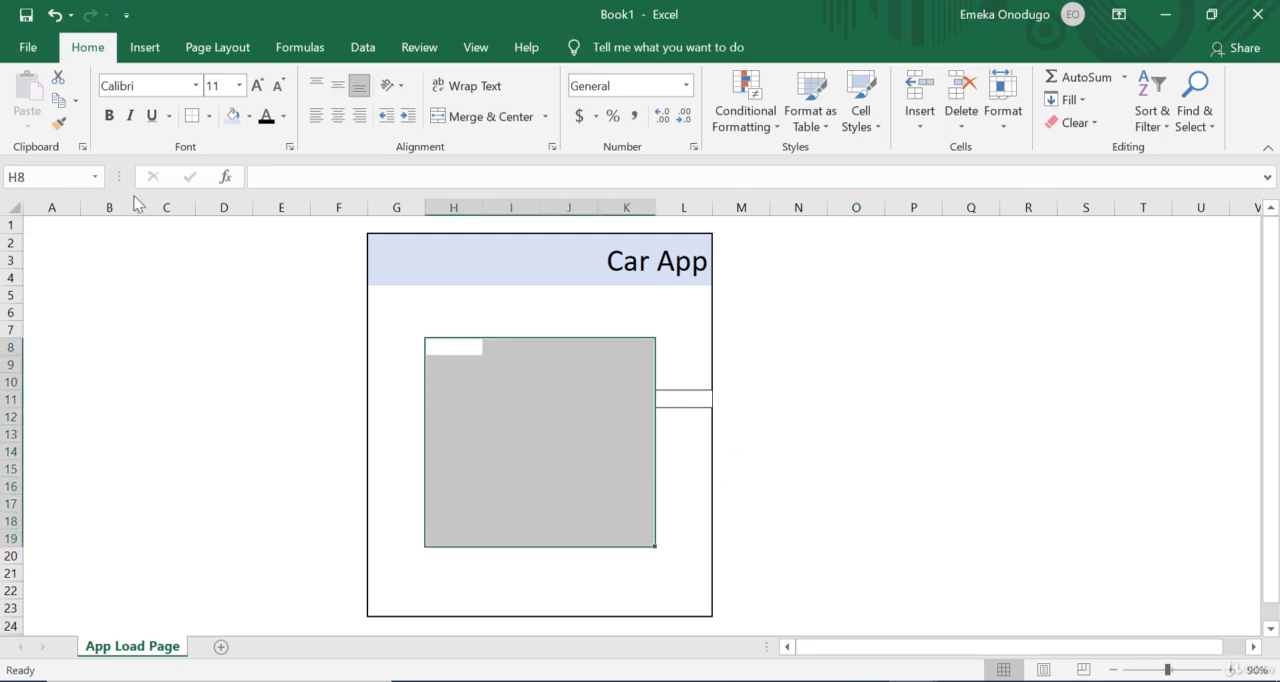
click(933, 488)
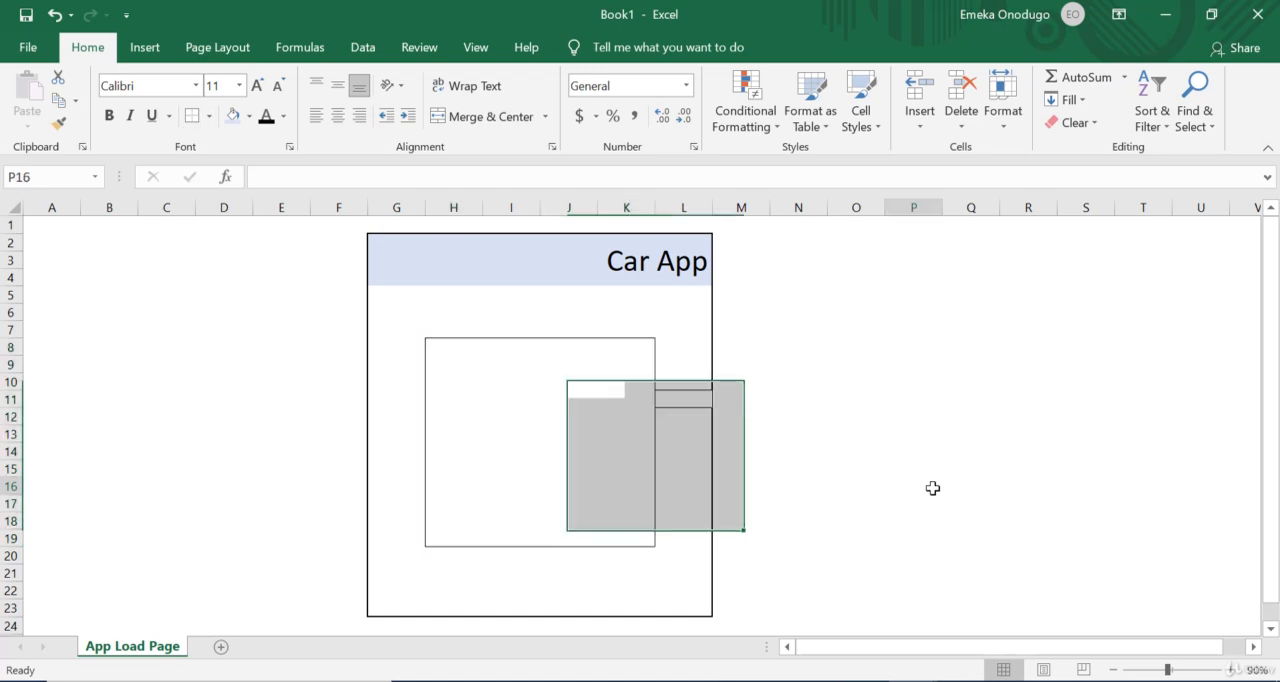
Step: Remove the stray border around cell L11 by applying No Border
click(692, 465)
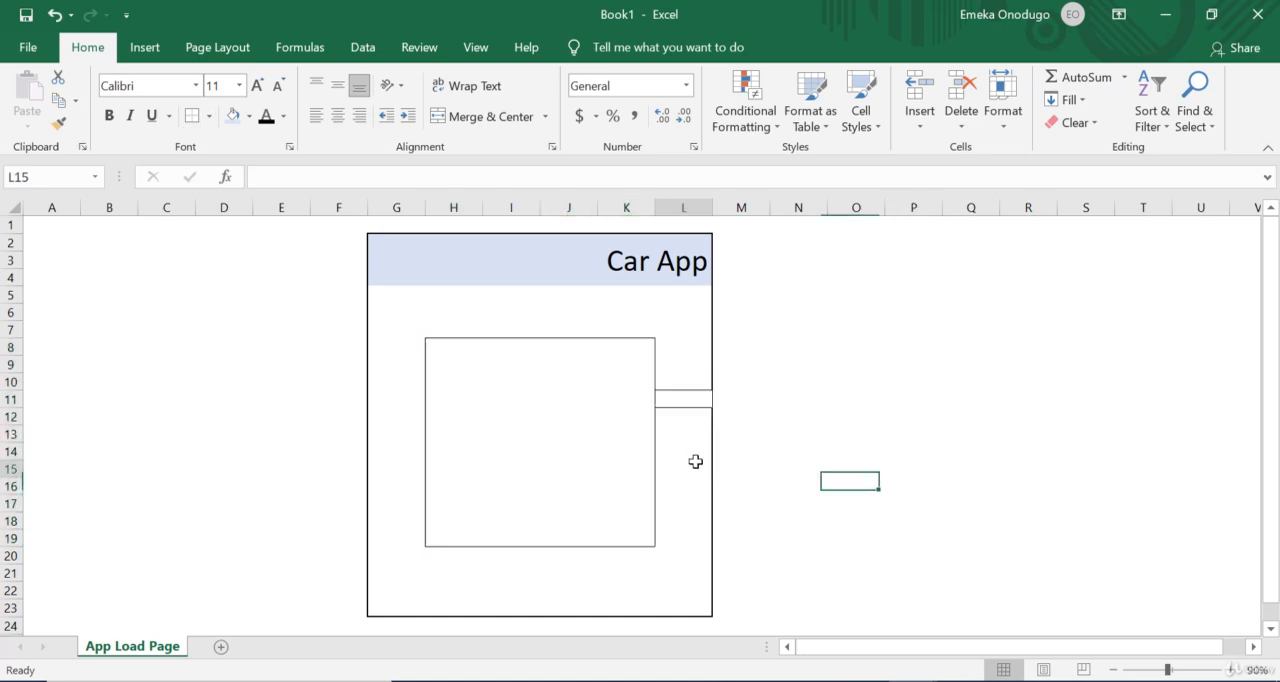
click(685, 399)
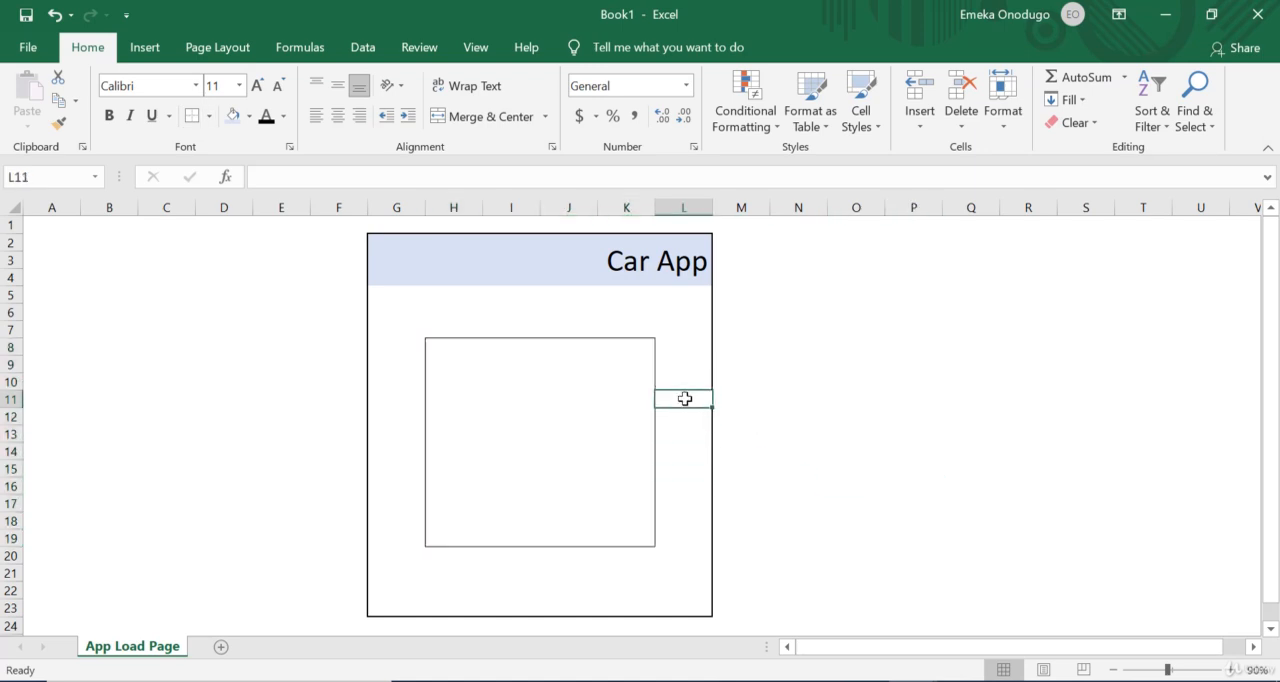
click(214, 122)
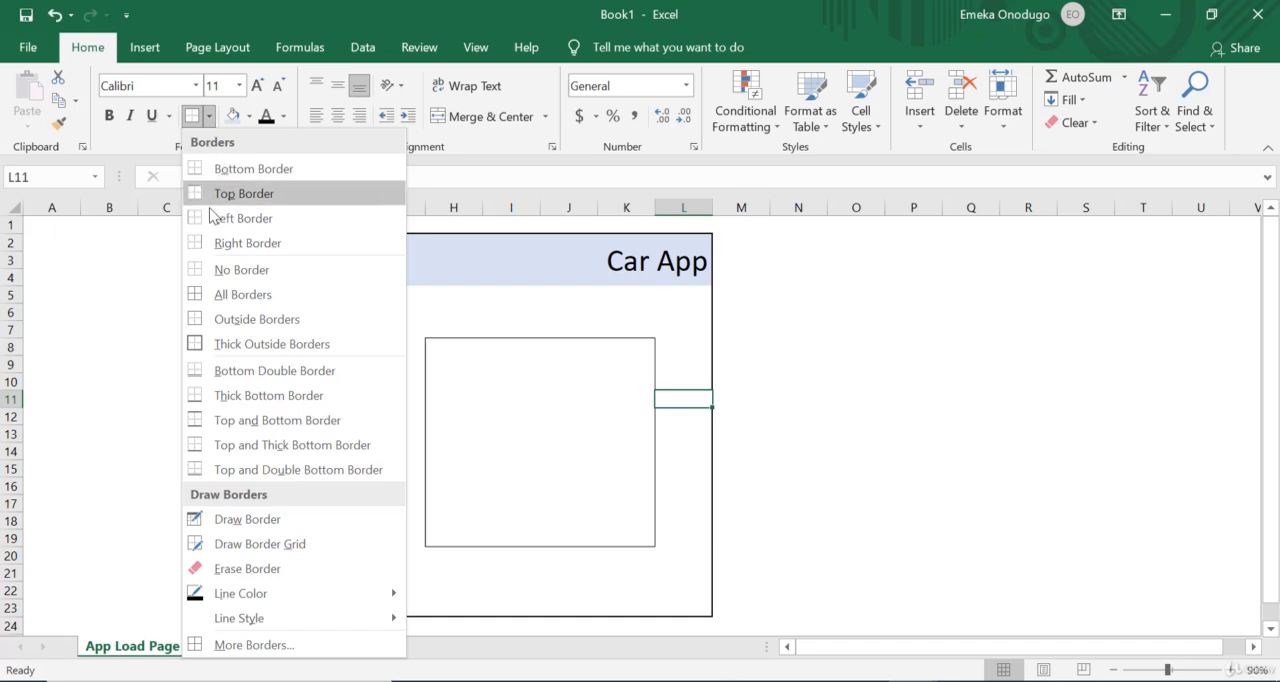
click(198, 268)
click(822, 369)
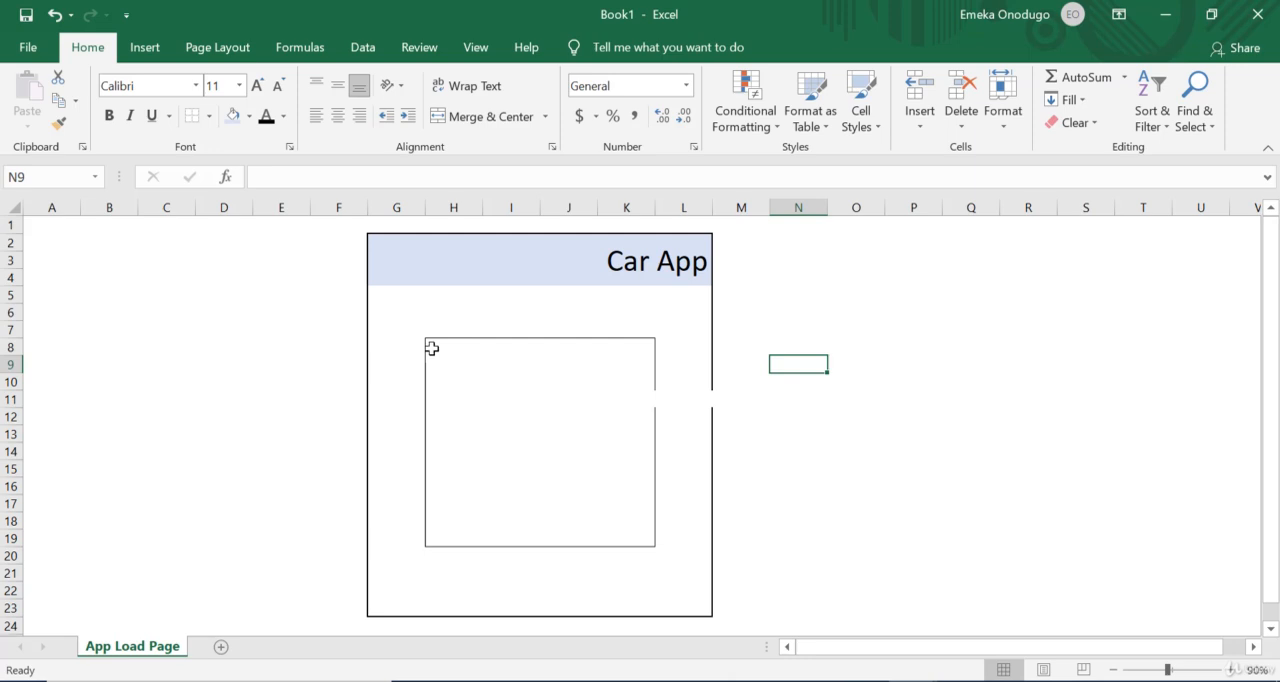
Step: Restore the inner box outline by reapplying Outside Borders to the range H8:K19
drag(432, 347, 617, 541)
click(208, 115)
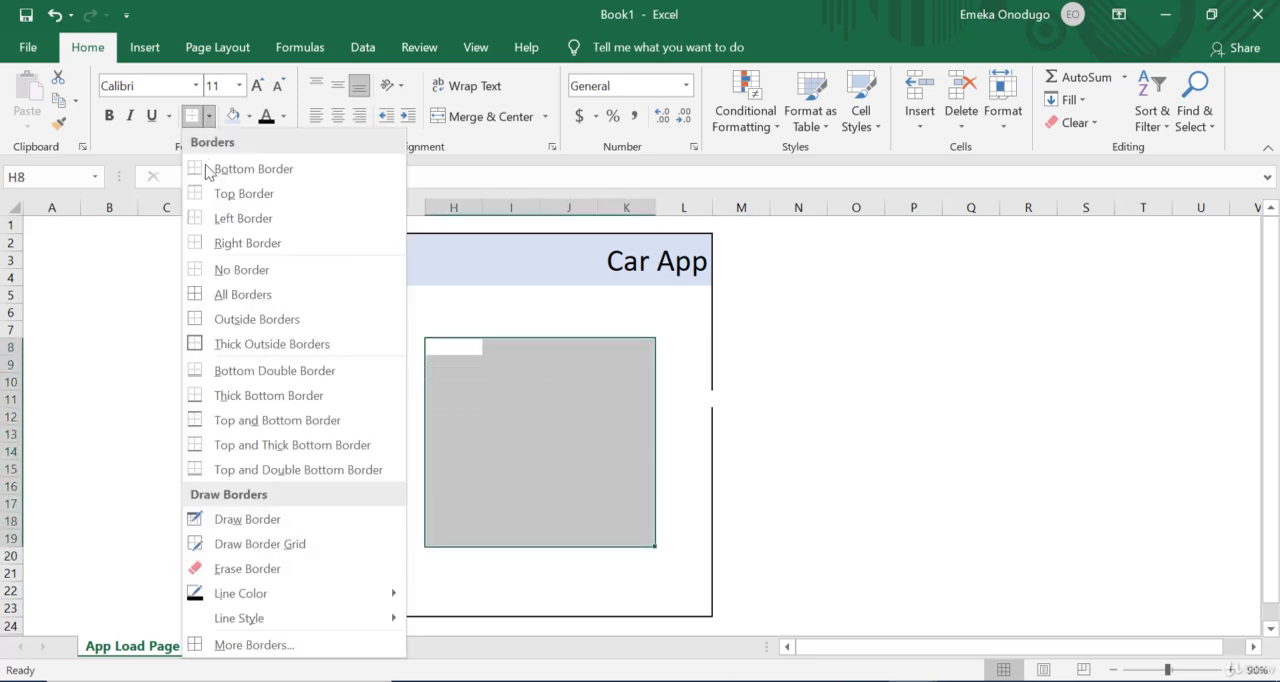
click(256, 319)
click(800, 365)
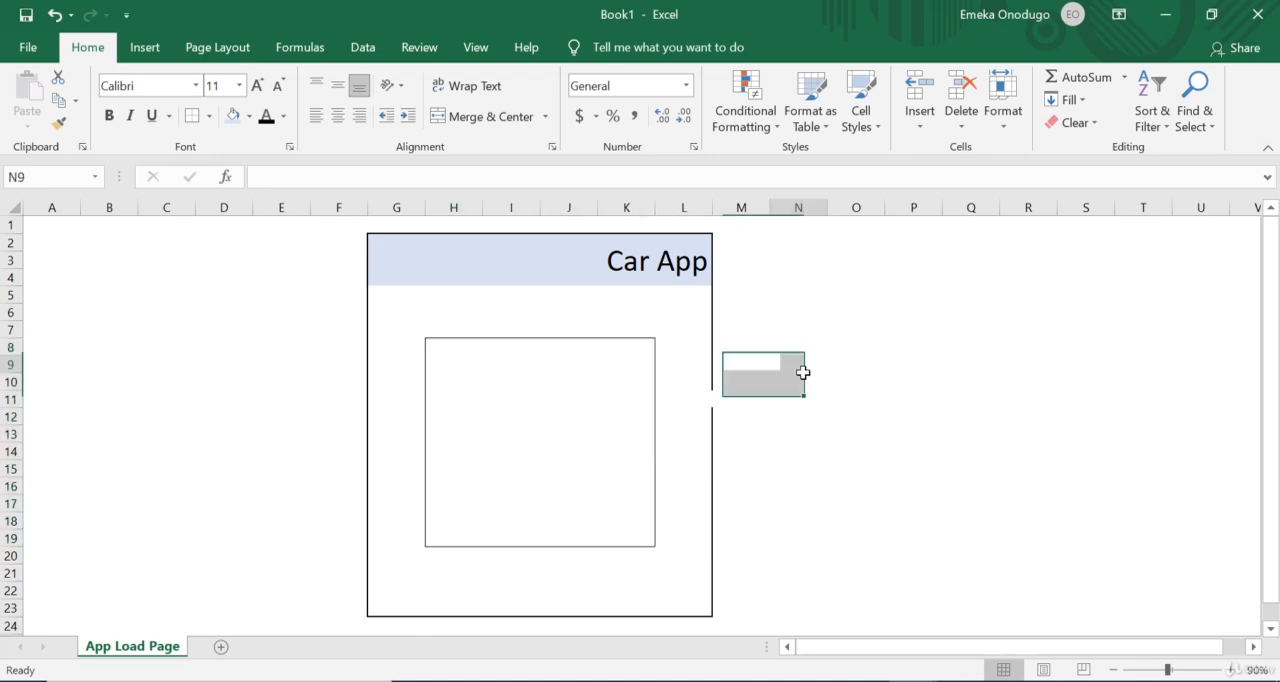
Step: Repair the app frame's outline by reapplying Thick Outside Borders to the range G2:L23
drag(703, 612, 371, 239)
click(209, 115)
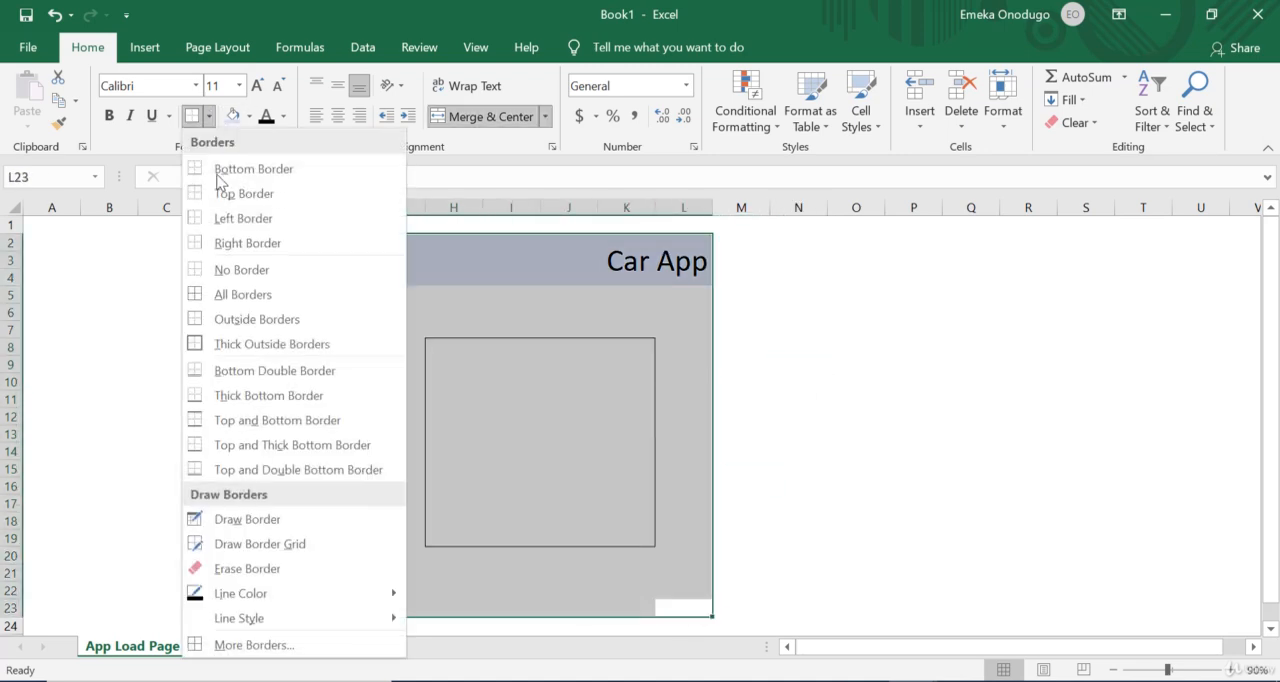
click(215, 343)
click(822, 365)
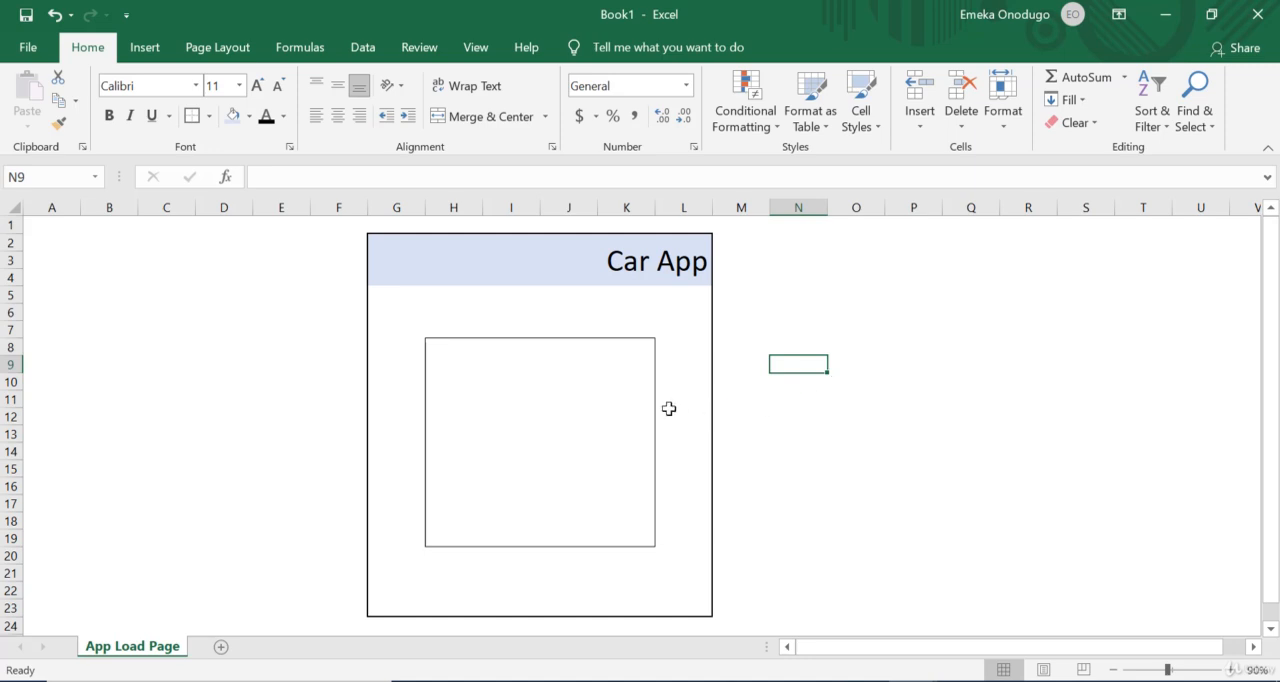
Step: Merge and center the cells on both sides of the inner box, L12:L14 and G12:G14
drag(669, 410, 672, 455)
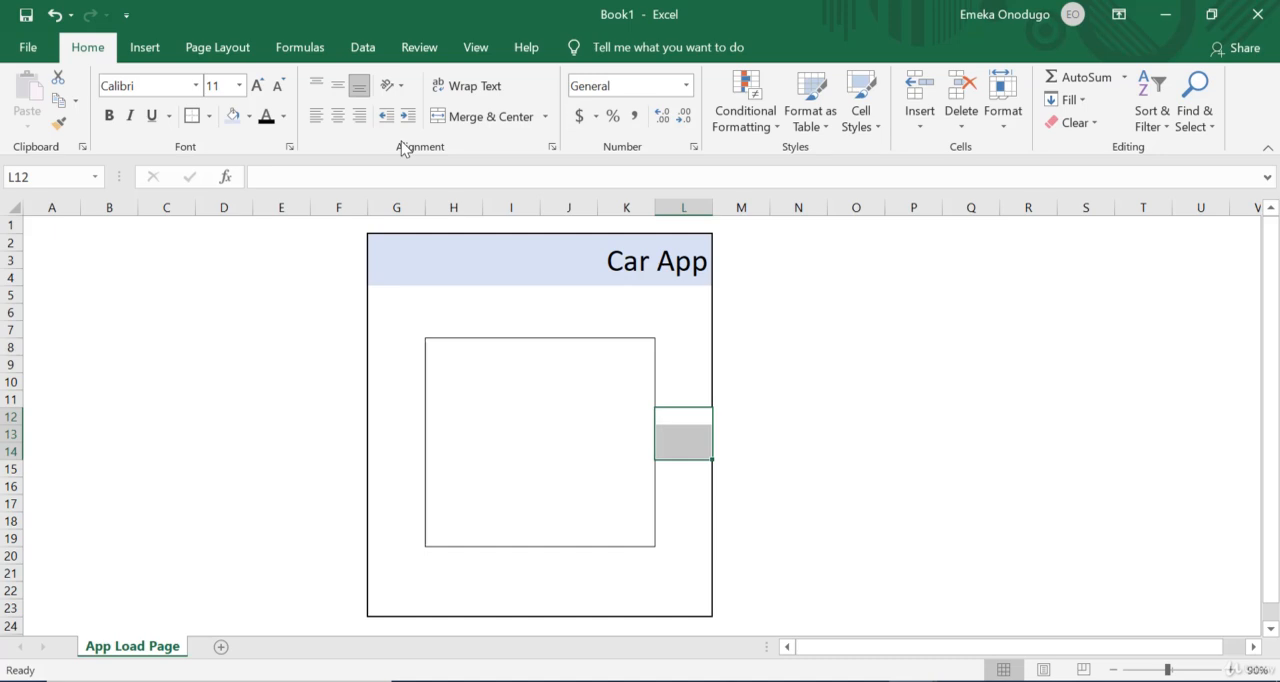
click(478, 118)
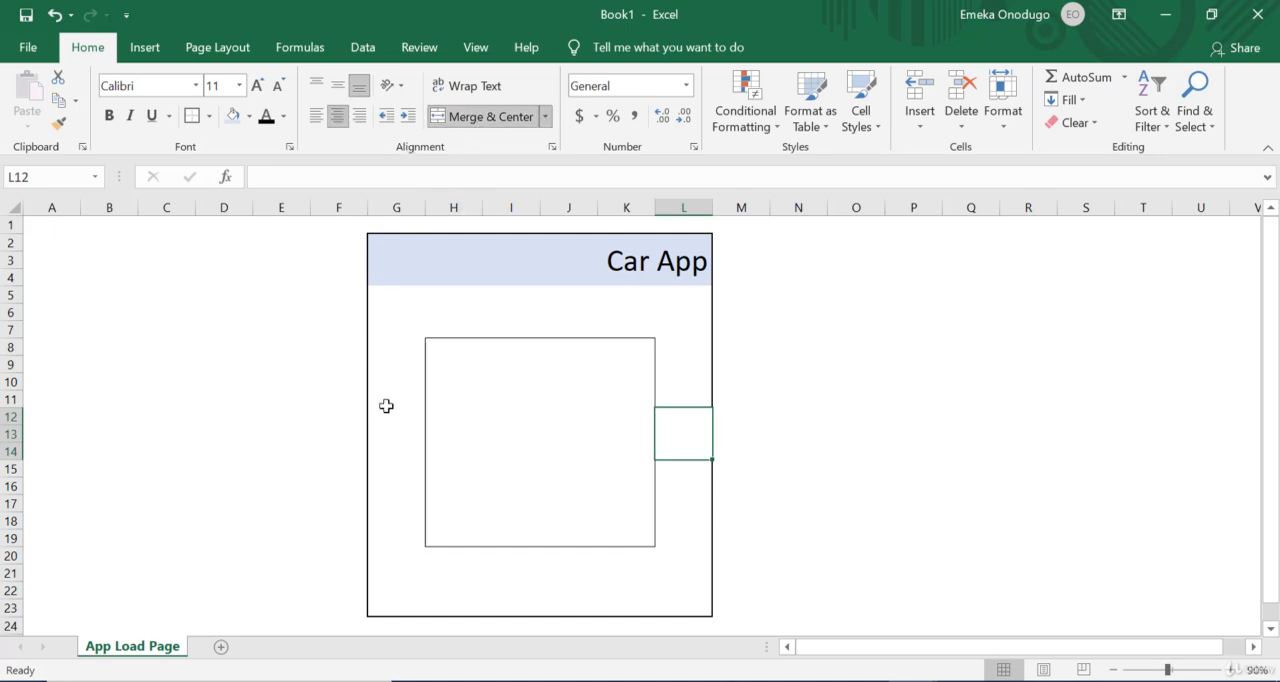
drag(386, 405, 386, 455)
click(683, 428)
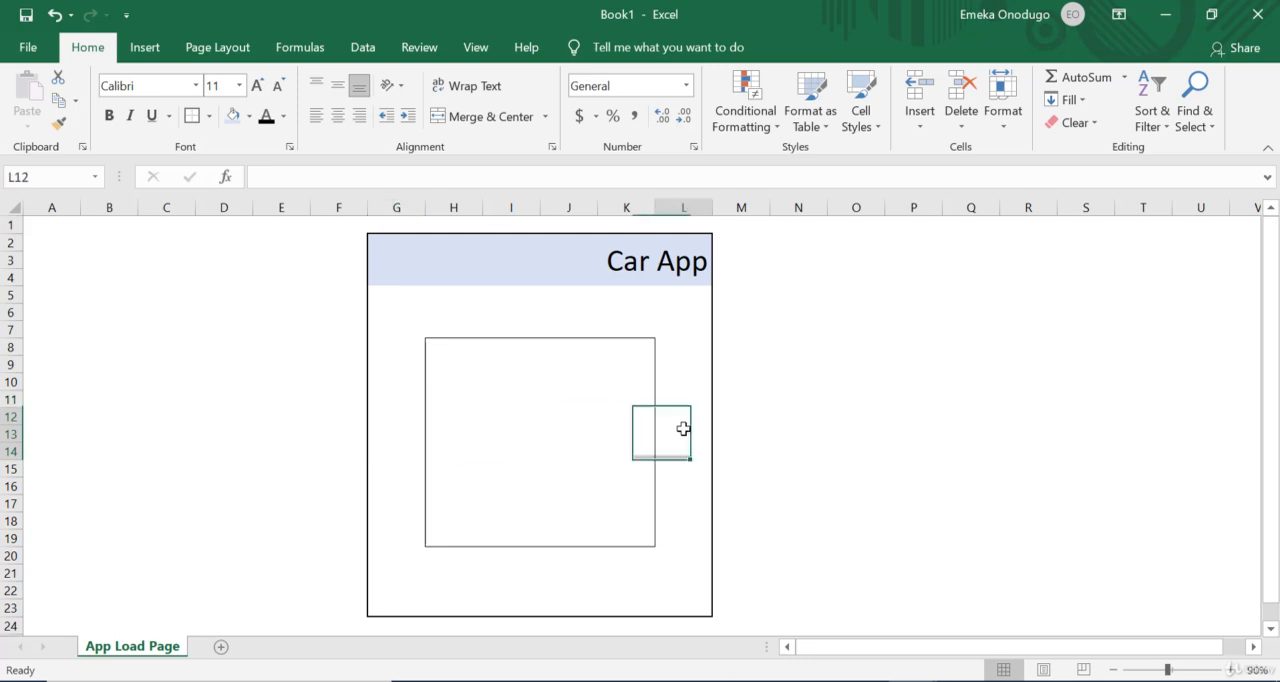
key(Left)
key(Left)
key(Left)
key(Left)
key(Left)
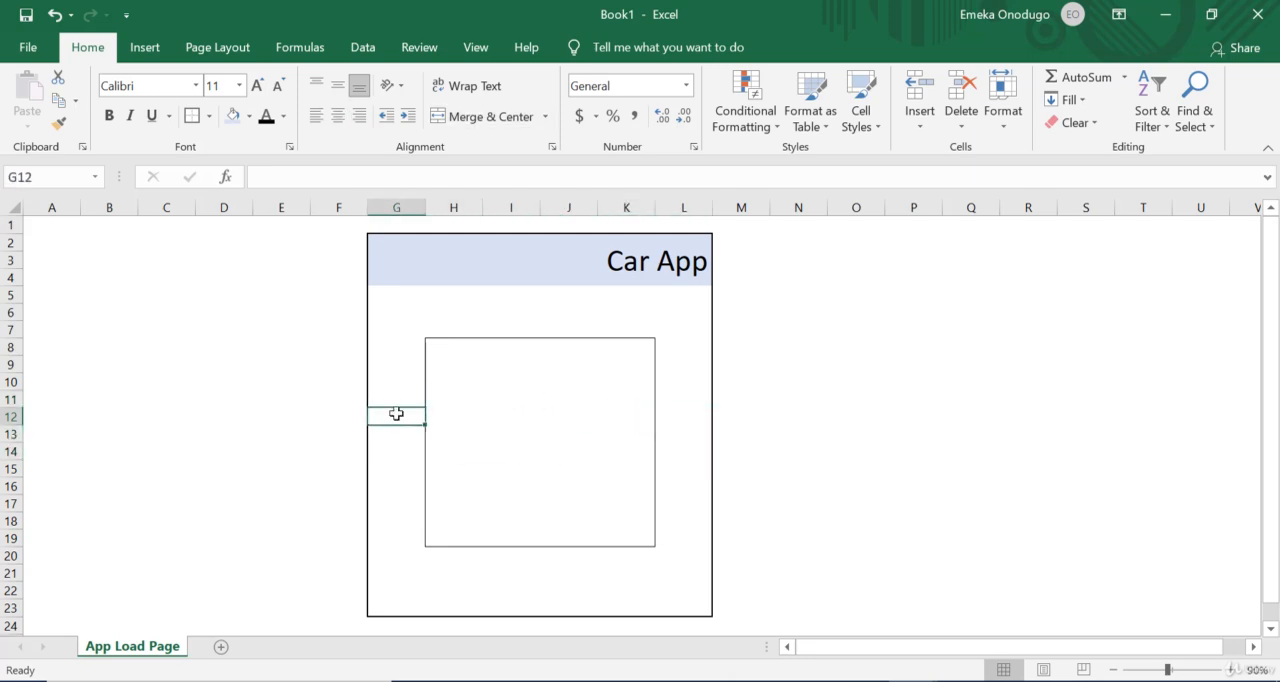
drag(394, 414, 400, 453)
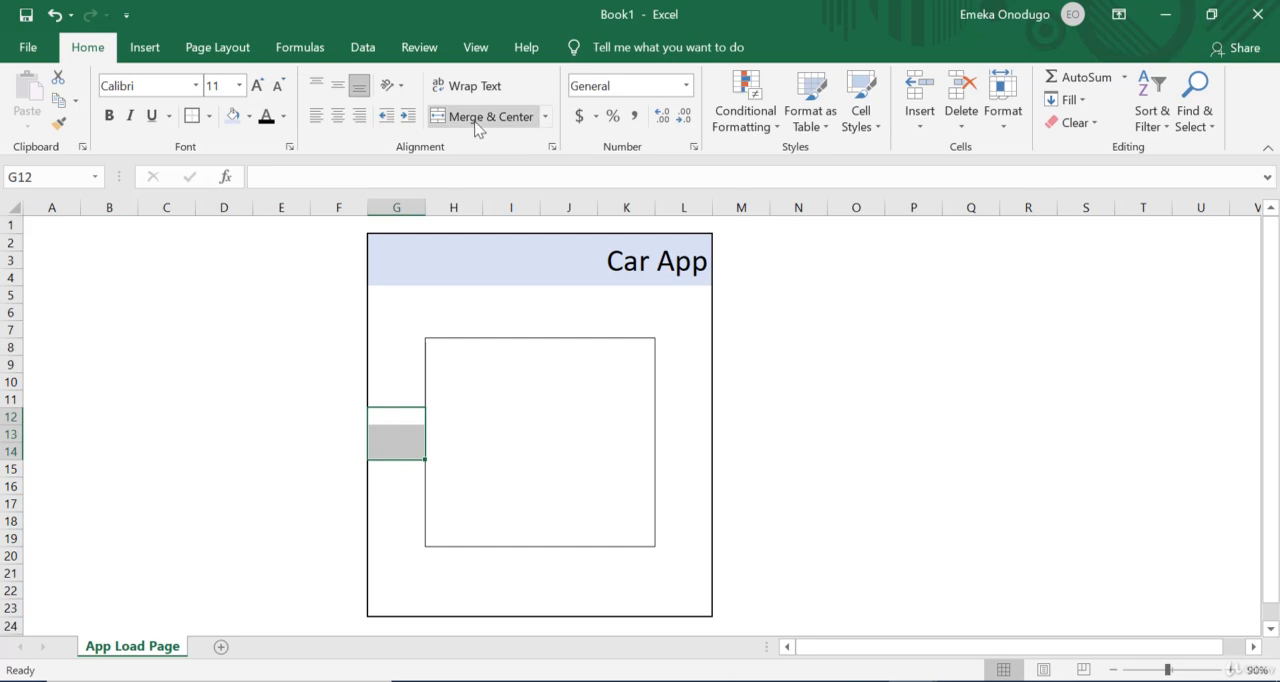
click(478, 117)
key(Page_Down)
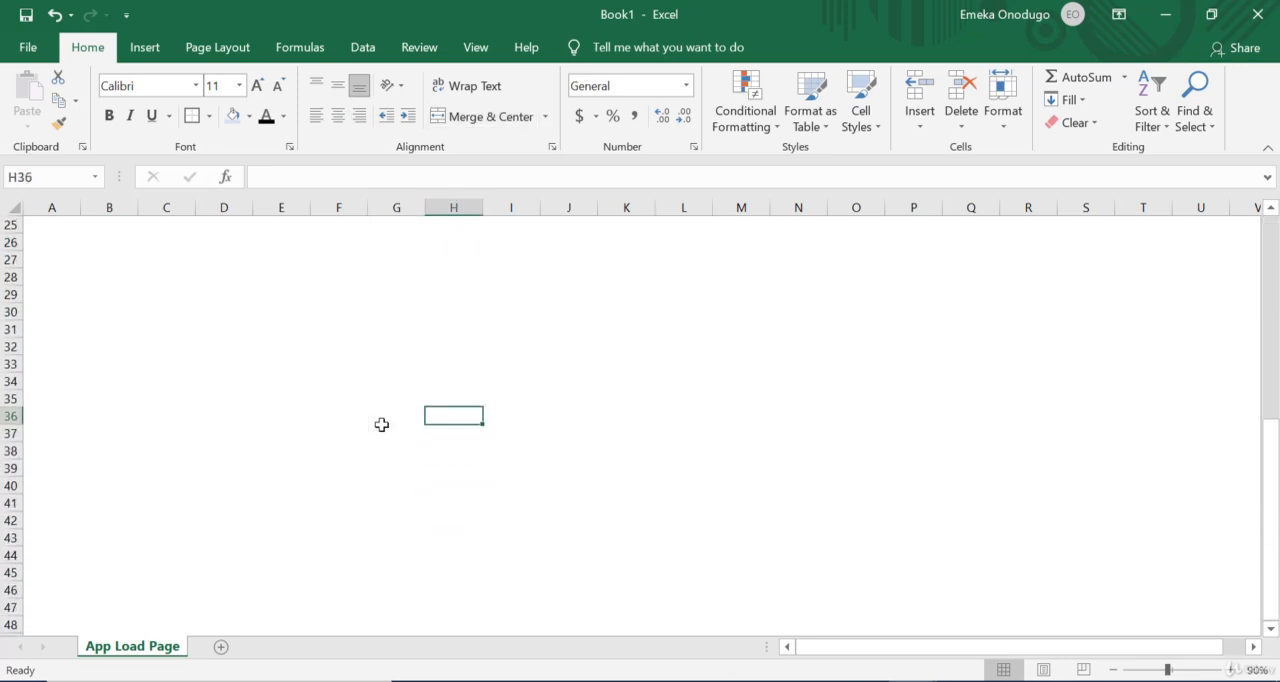
key(Up)
key(Up)
key(Up)
key(Up)
key(Up)
key(Up)
key(Up)
key(Up)
key(Up)
key(Up)
key(Up)
key(Up)
key(Up)
key(Up)
key(Up)
key(Up)
key(Up)
key(Up)
key(Up)
key(Up)
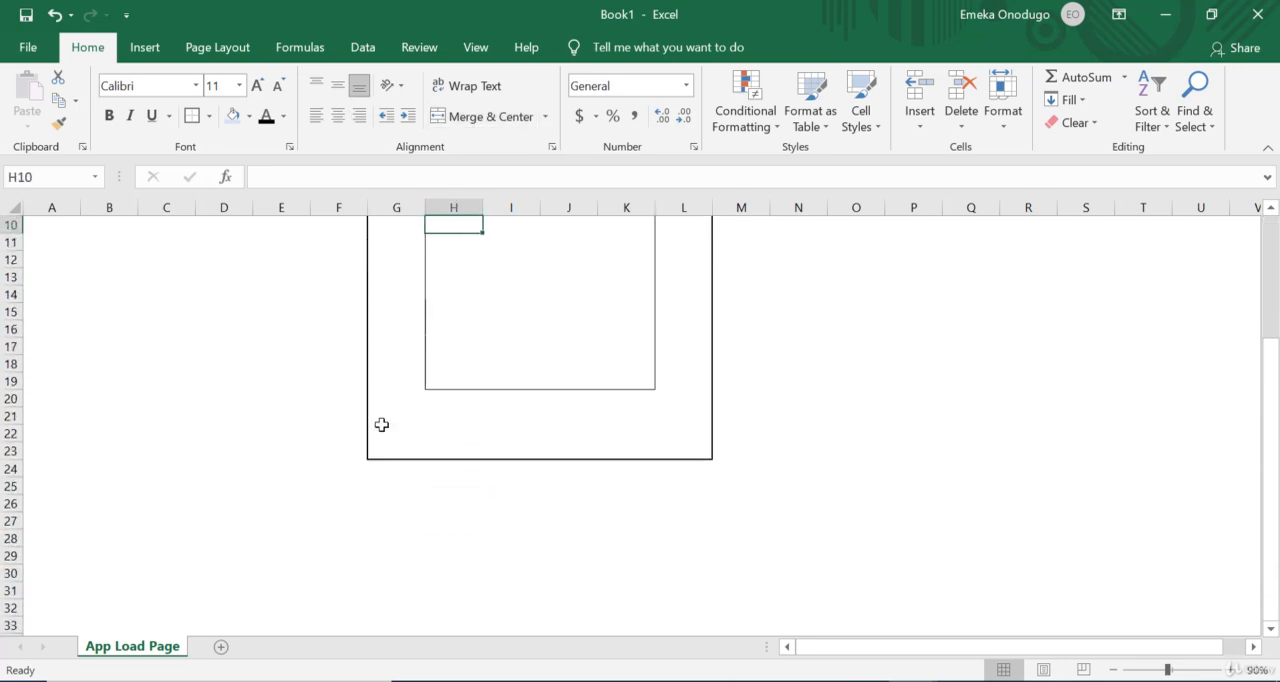
key(Down)
key(Down)
key(Down)
key(Down)
key(Down)
key(Down)
key(Down)
key(Down)
key(Down)
key(Down)
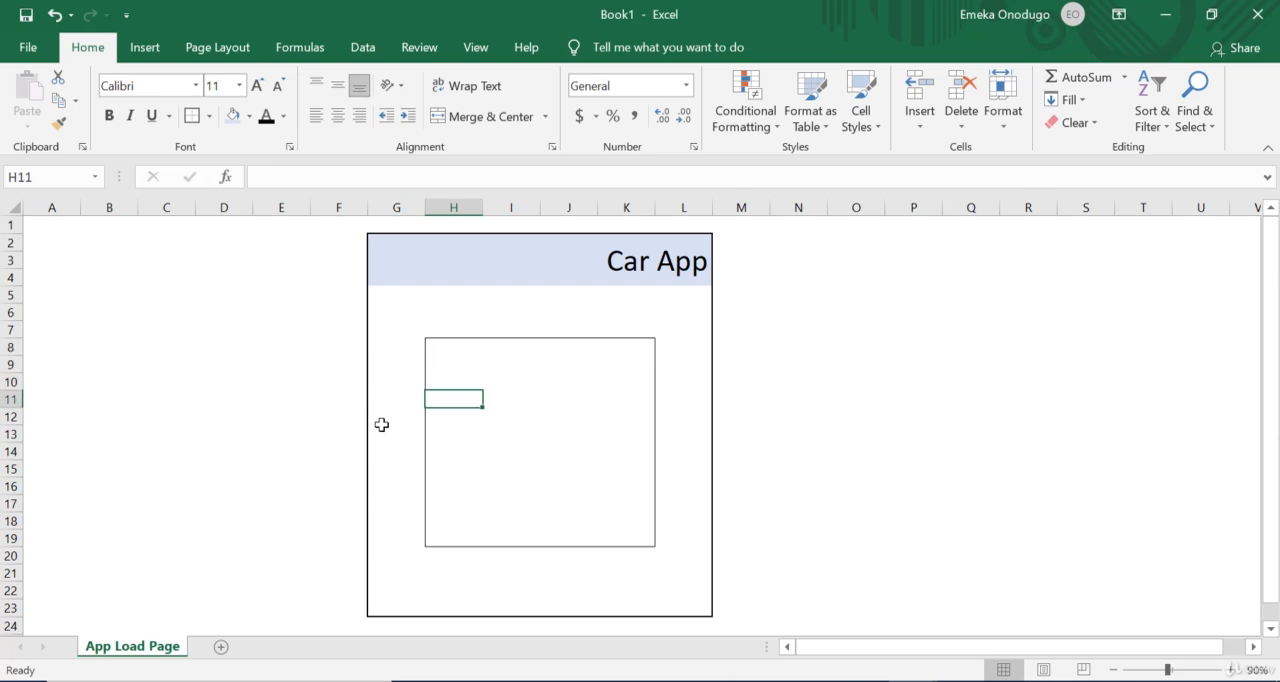
key(Left)
key(Down)
key(Right)
key(Right)
key(Right)
key(Right)
key(Right)
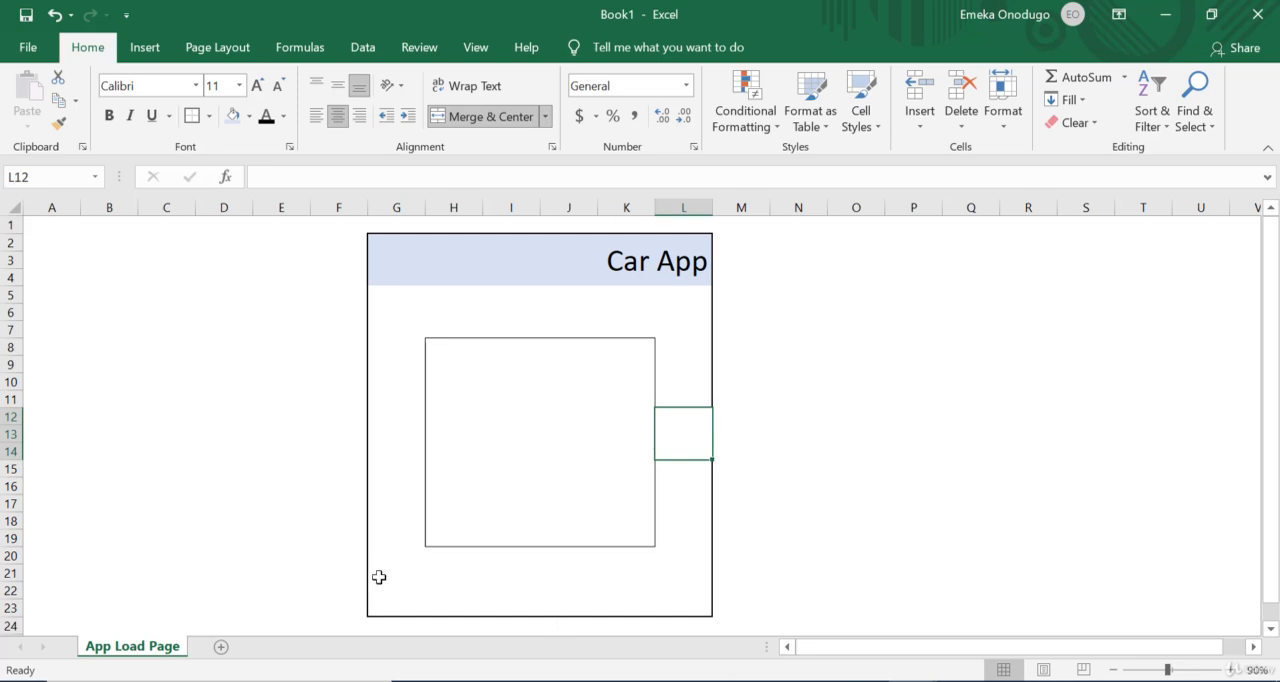
Step: Merge and center the range G21:G23 and give it a thick outside border
drag(379, 577, 694, 611)
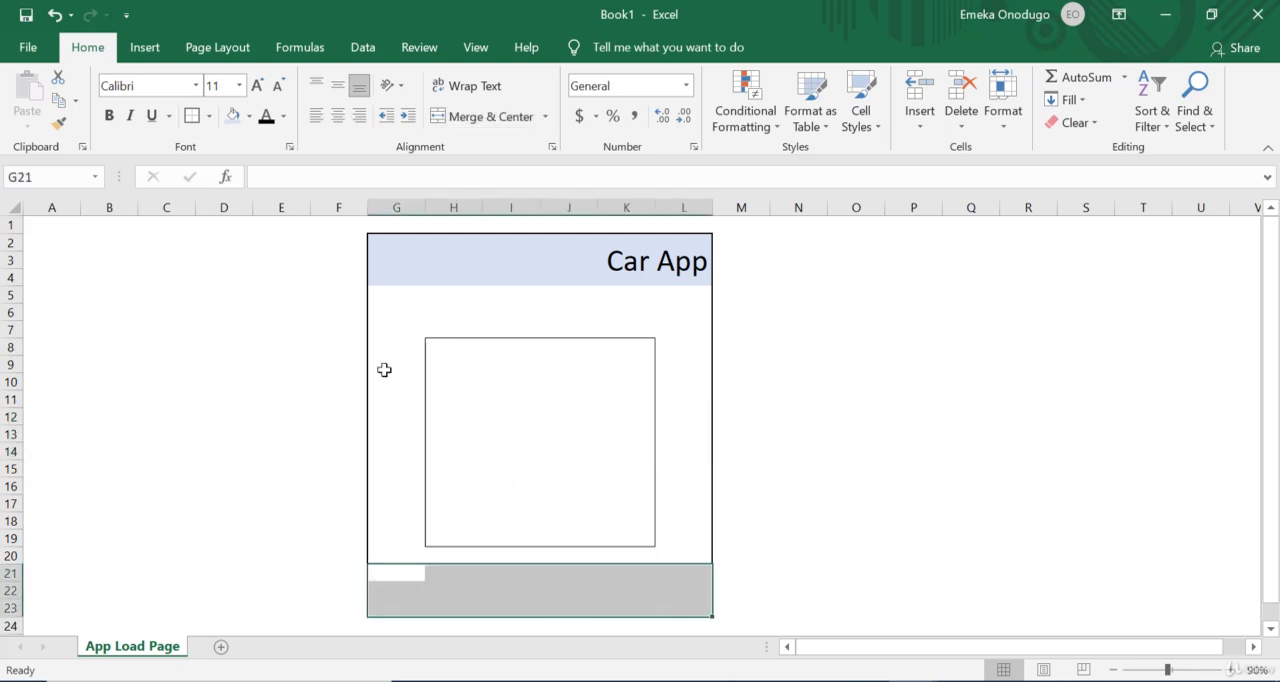
click(407, 604)
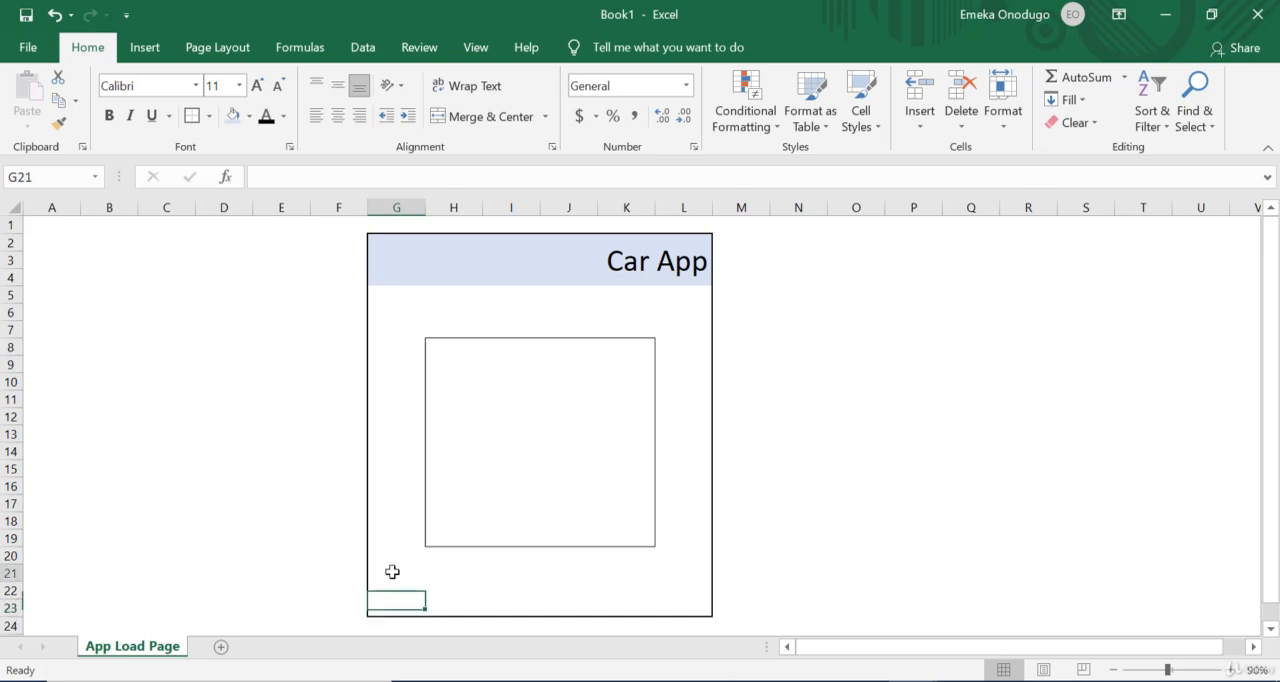
drag(392, 571, 398, 605)
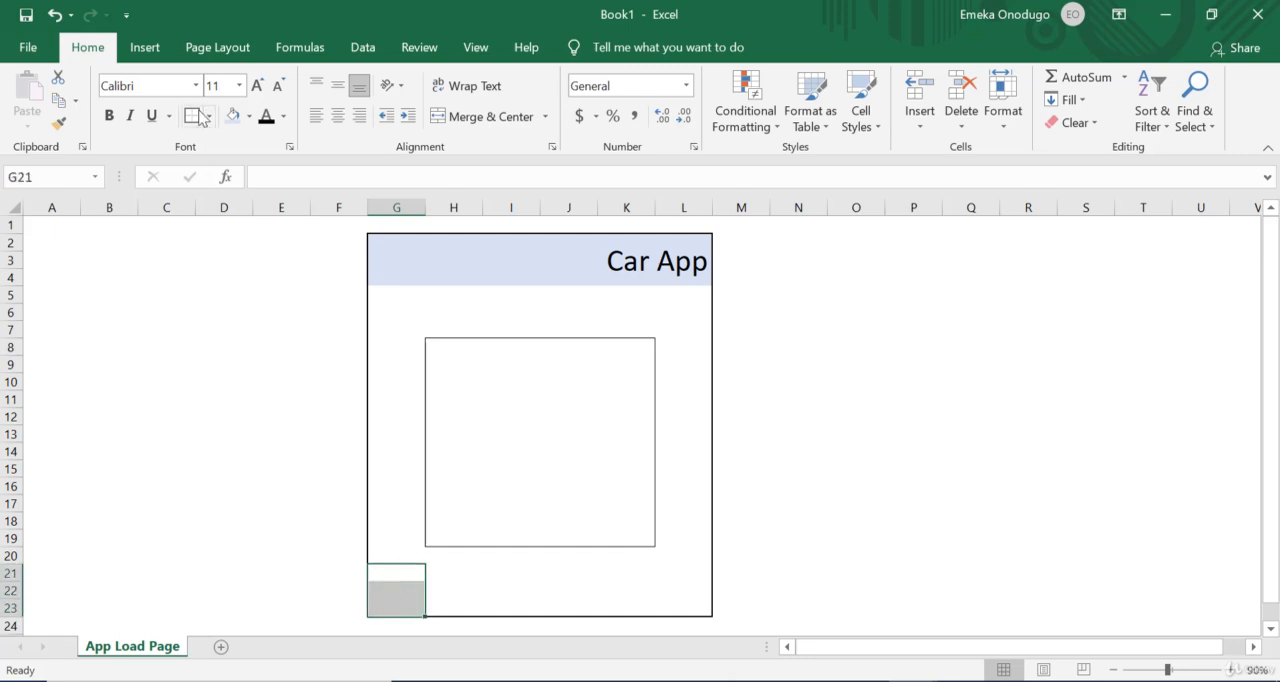
click(478, 116)
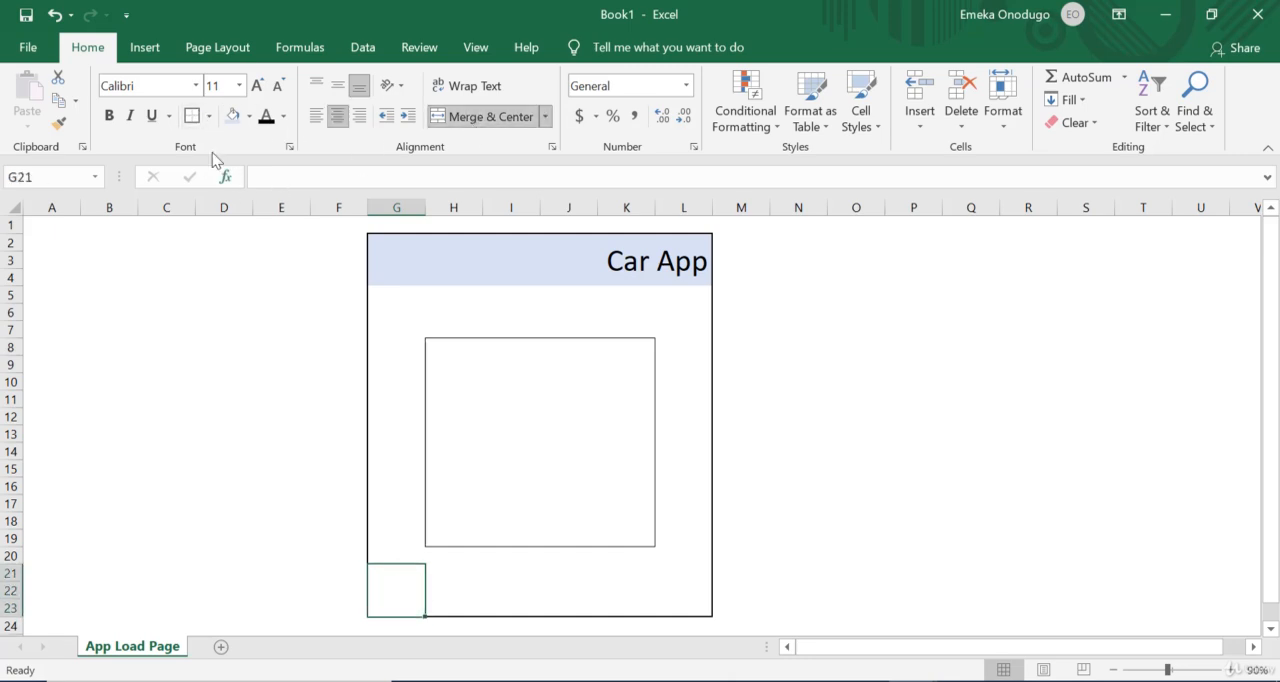
click(189, 116)
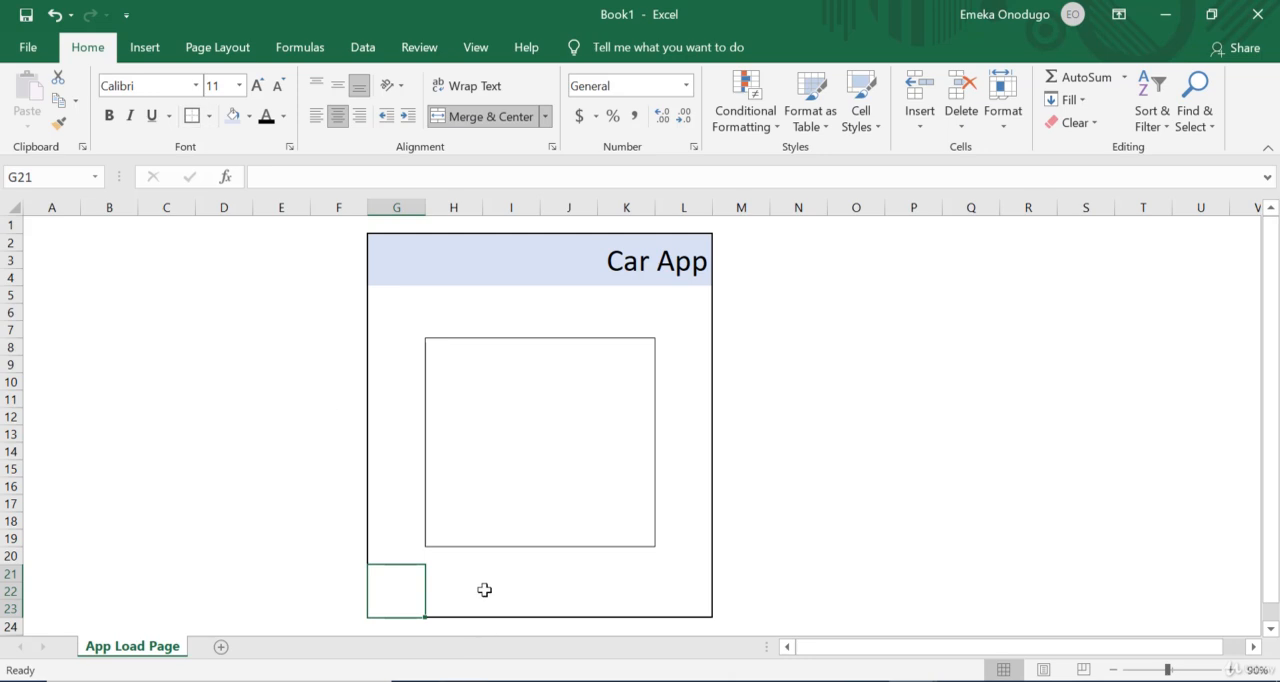
Step: Merge and center the ranges I21:I23 and K21:K23, and give both cells thick outside borders
drag(497, 576, 500, 608)
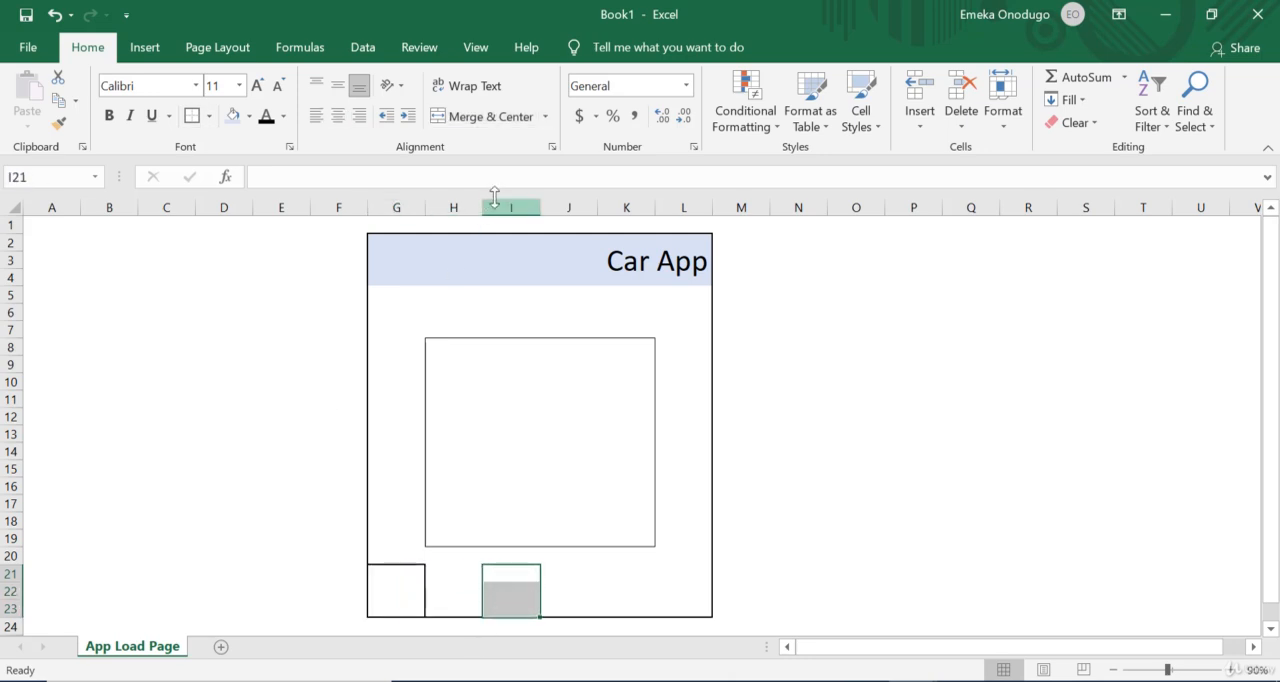
click(492, 116)
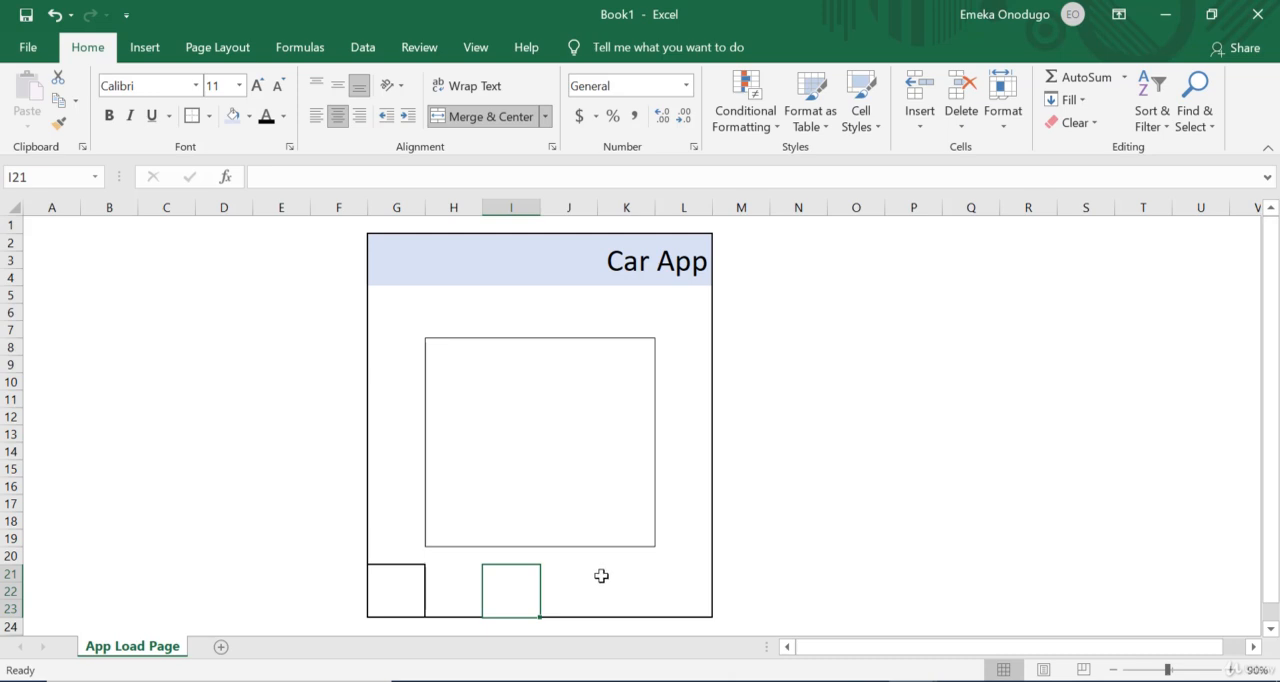
drag(600, 577, 605, 612)
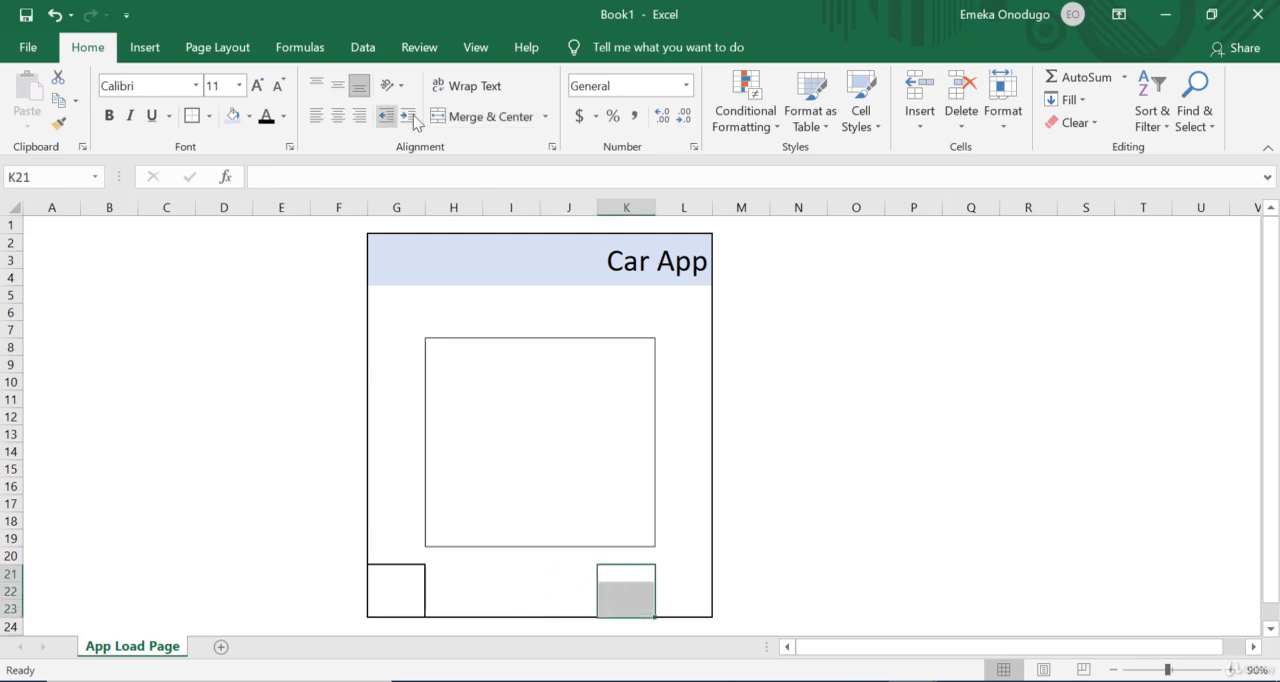
click(460, 117)
click(191, 116)
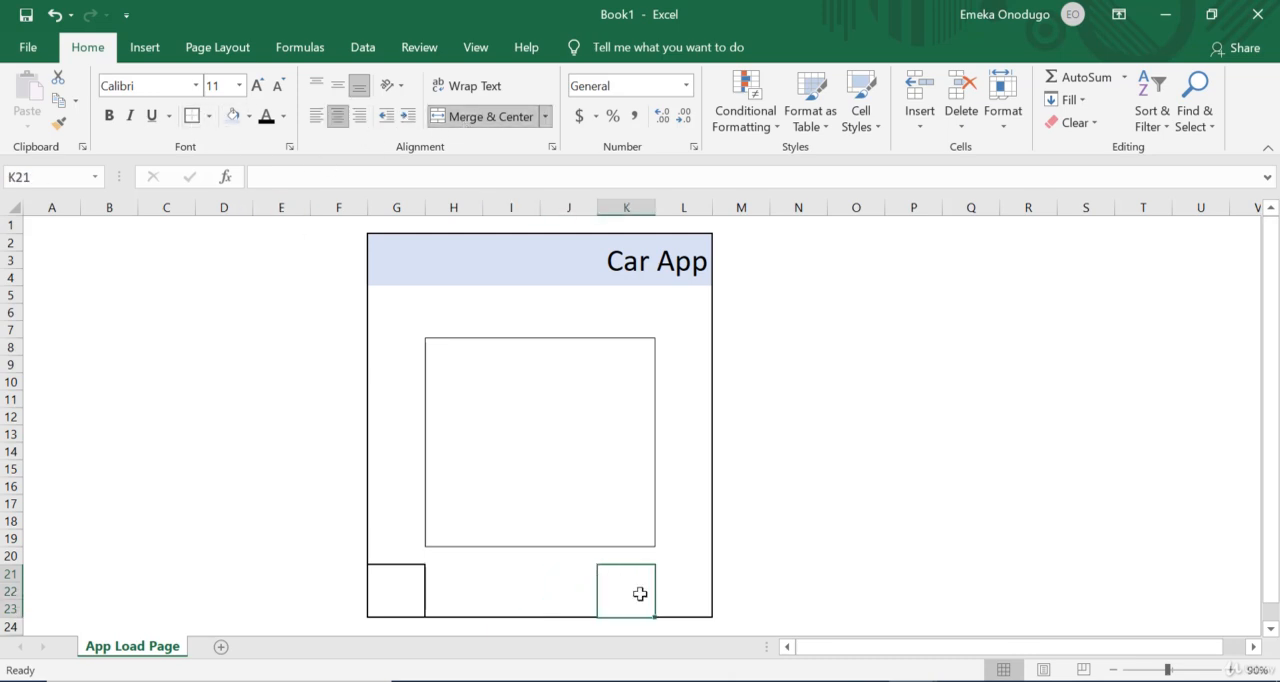
drag(509, 562, 512, 598)
click(511, 571)
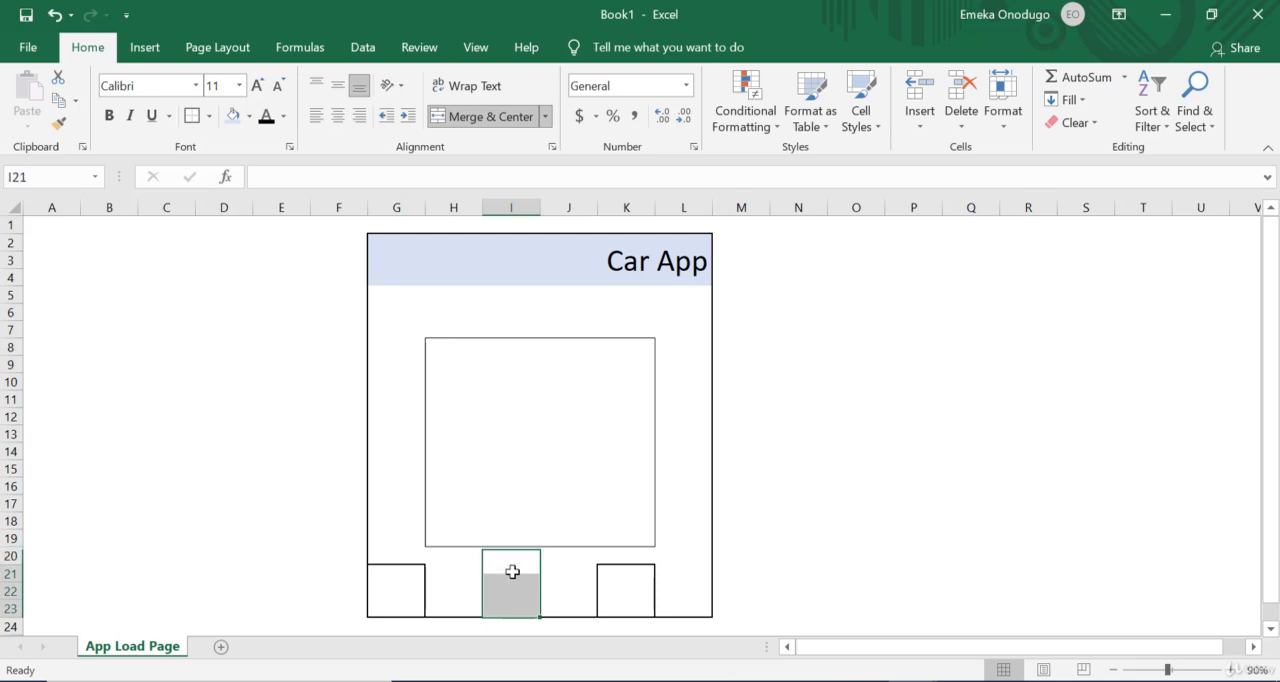
click(191, 116)
click(672, 590)
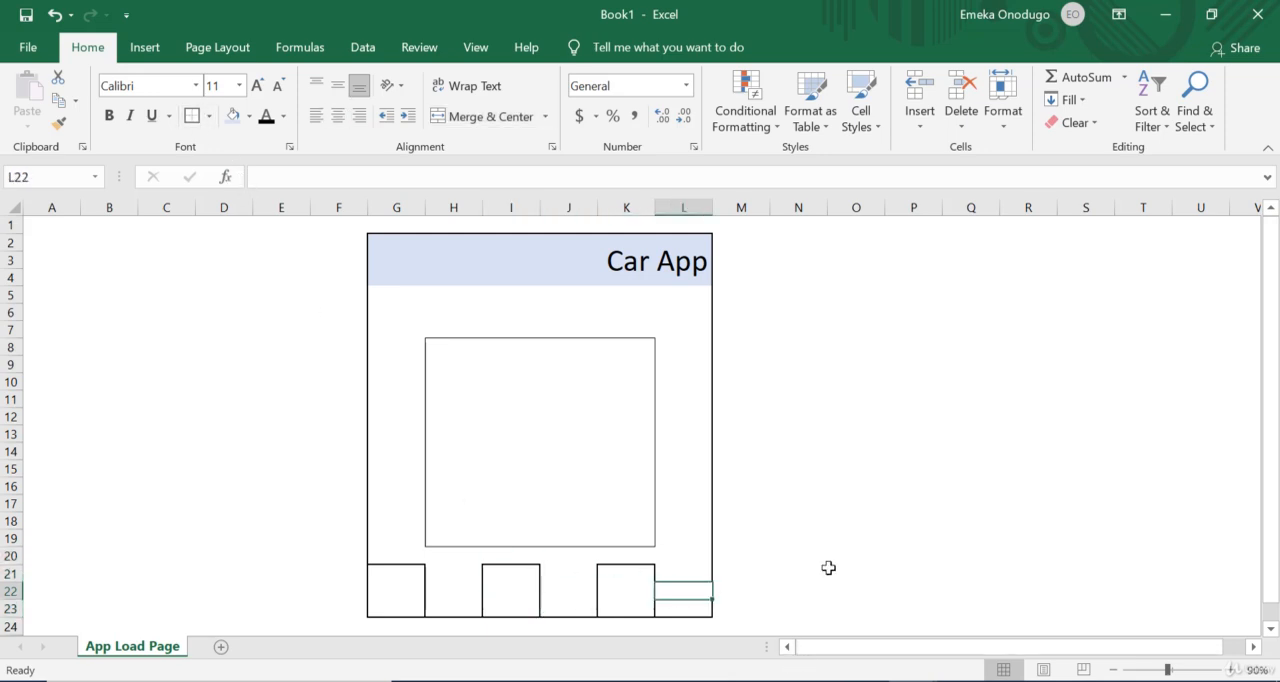
click(828, 568)
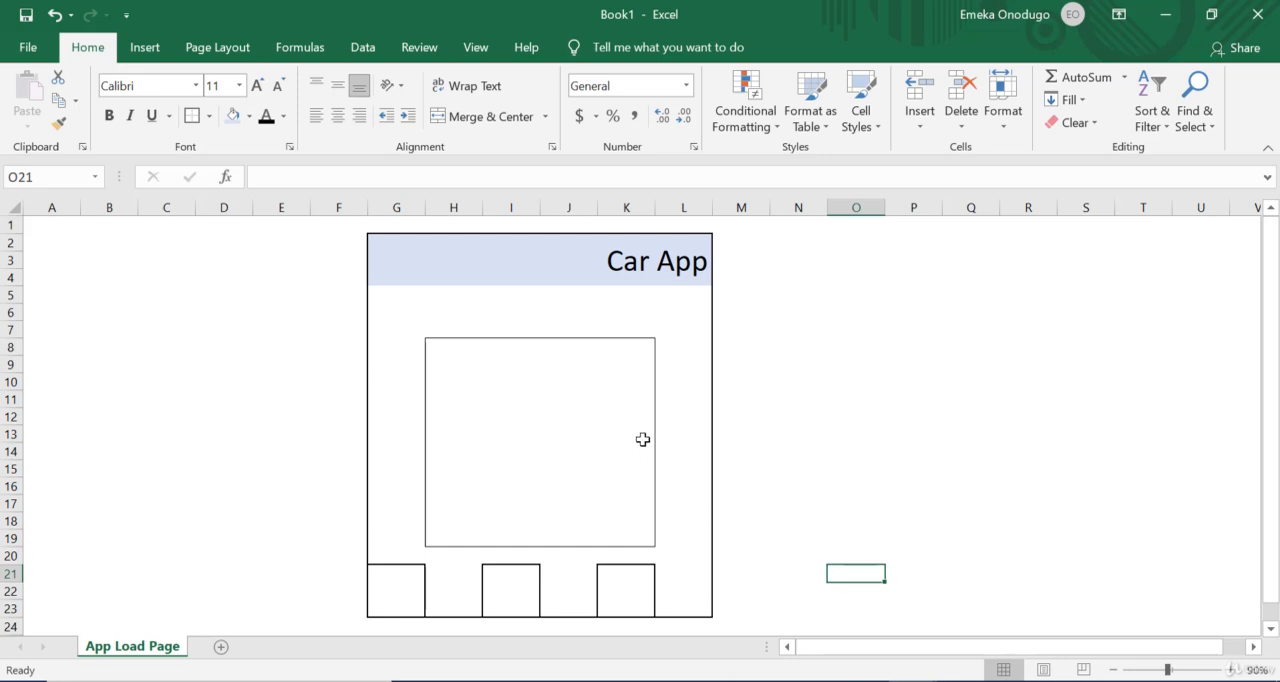
Step: Enter ">" in the merged cell L12 and "<" in the merged cell G12
double_click(670, 424)
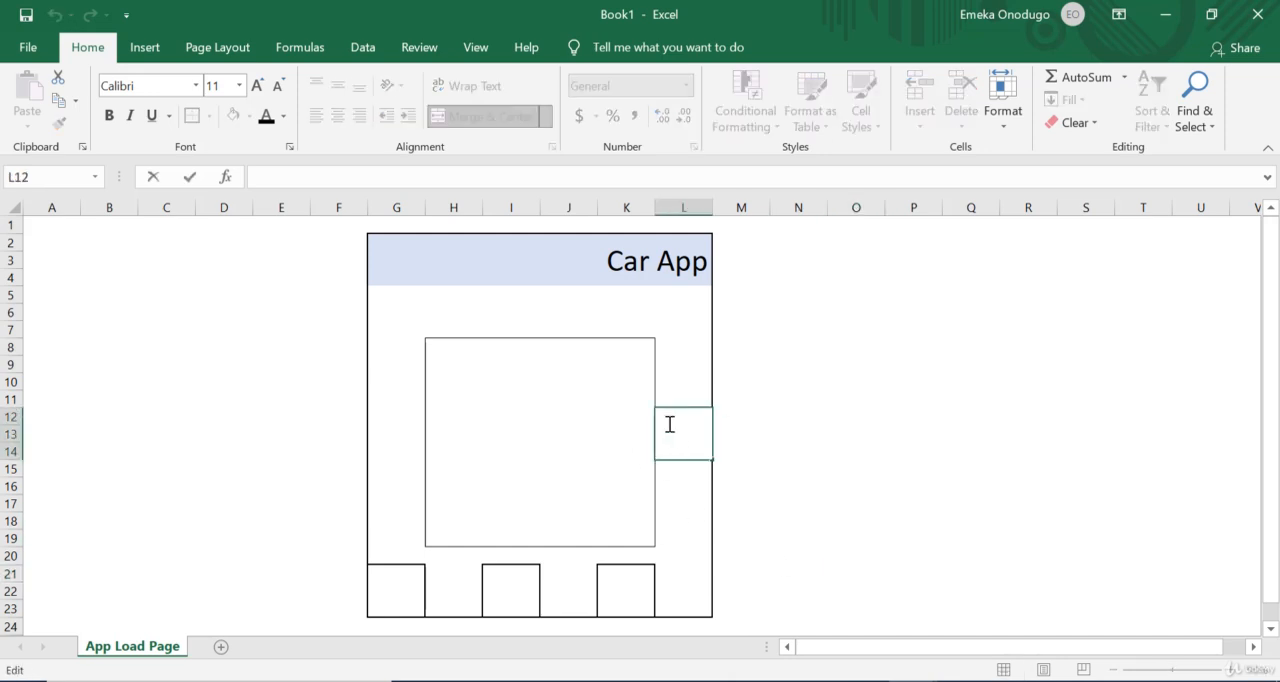
text(>)
click(402, 438)
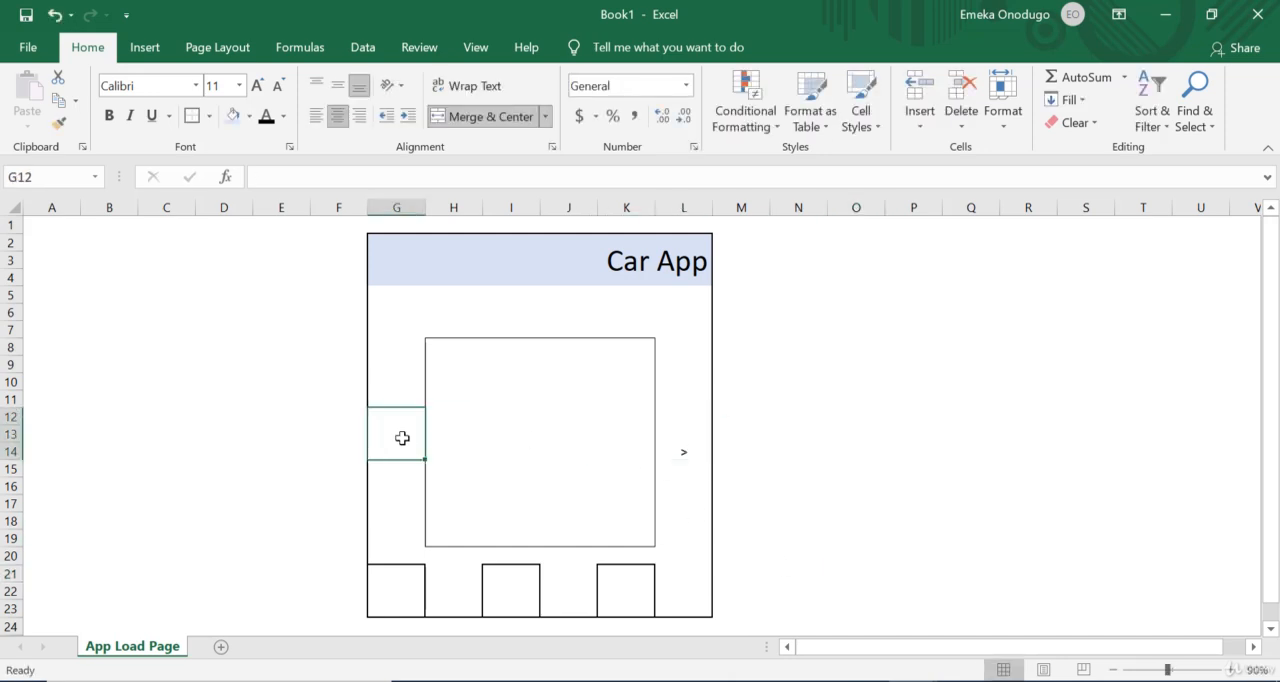
text(<)
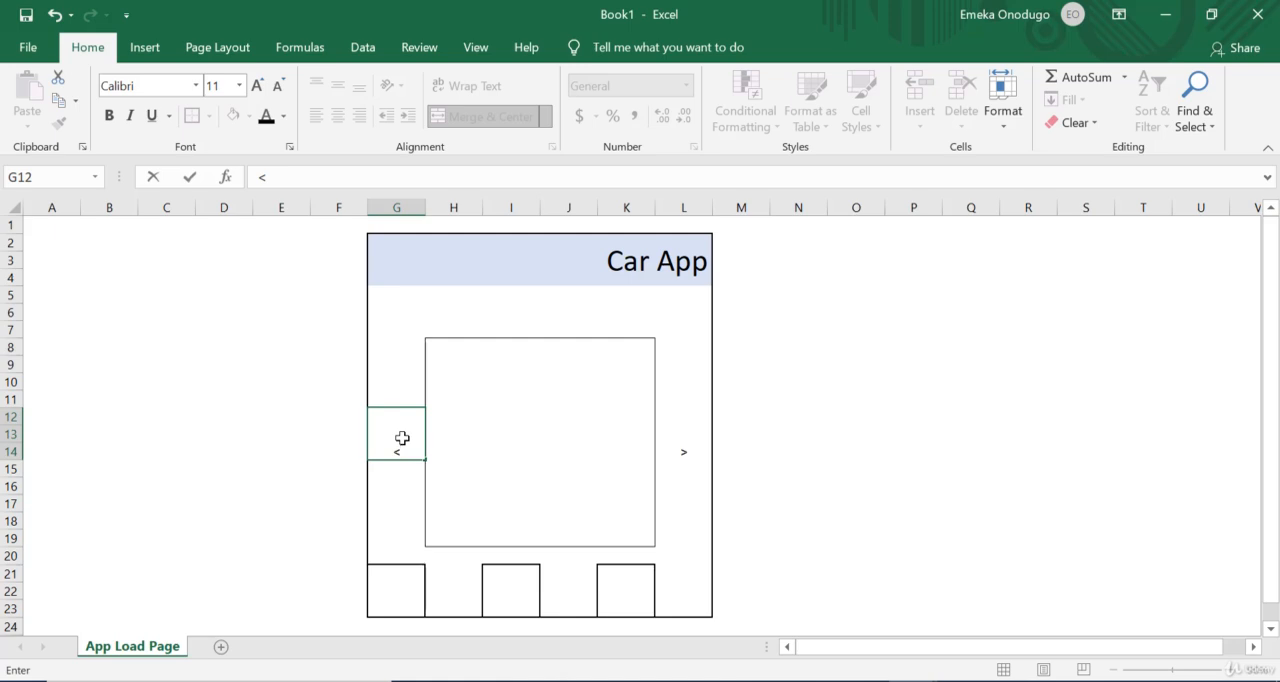
click(741, 423)
Step: Middle-align the arrow characters vertically in cells L12 and G12
click(683, 453)
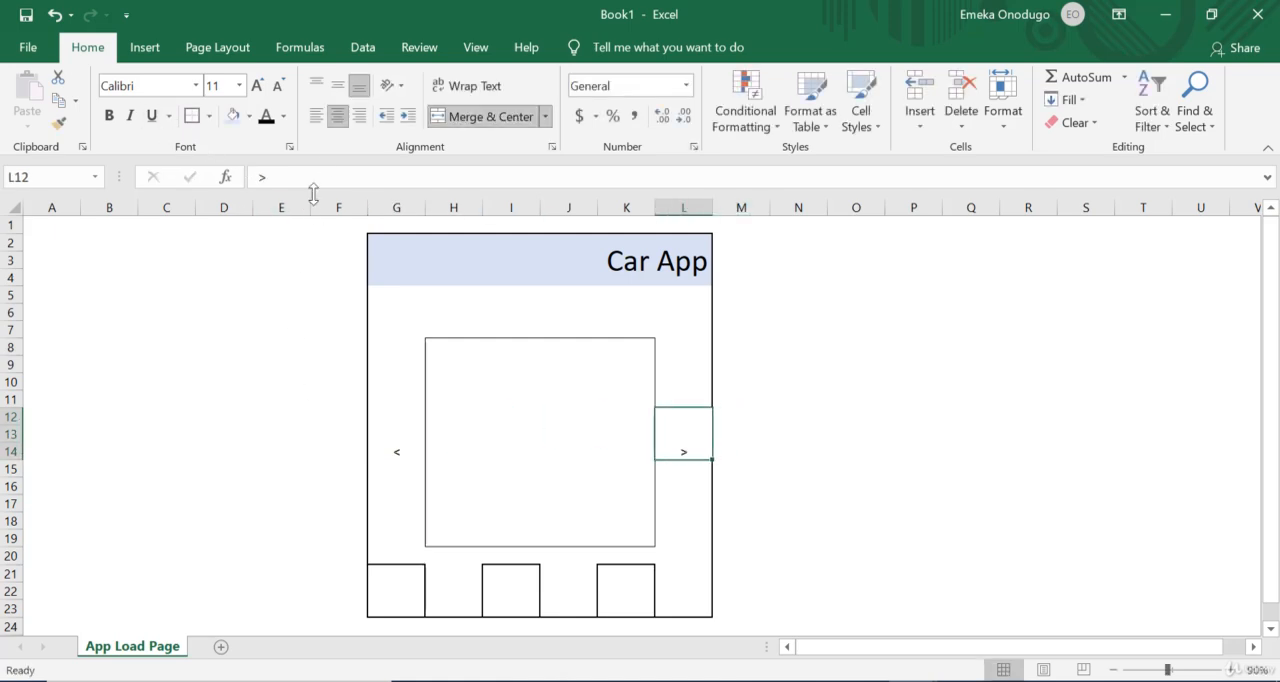
click(339, 87)
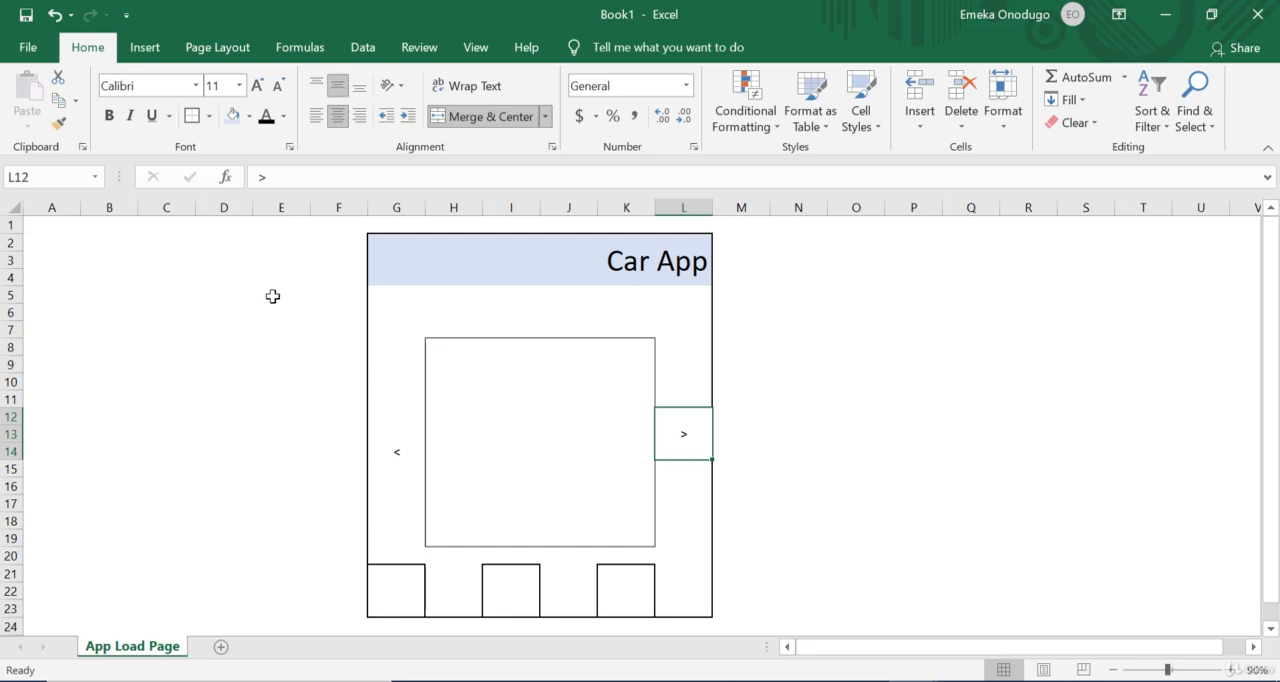
click(405, 449)
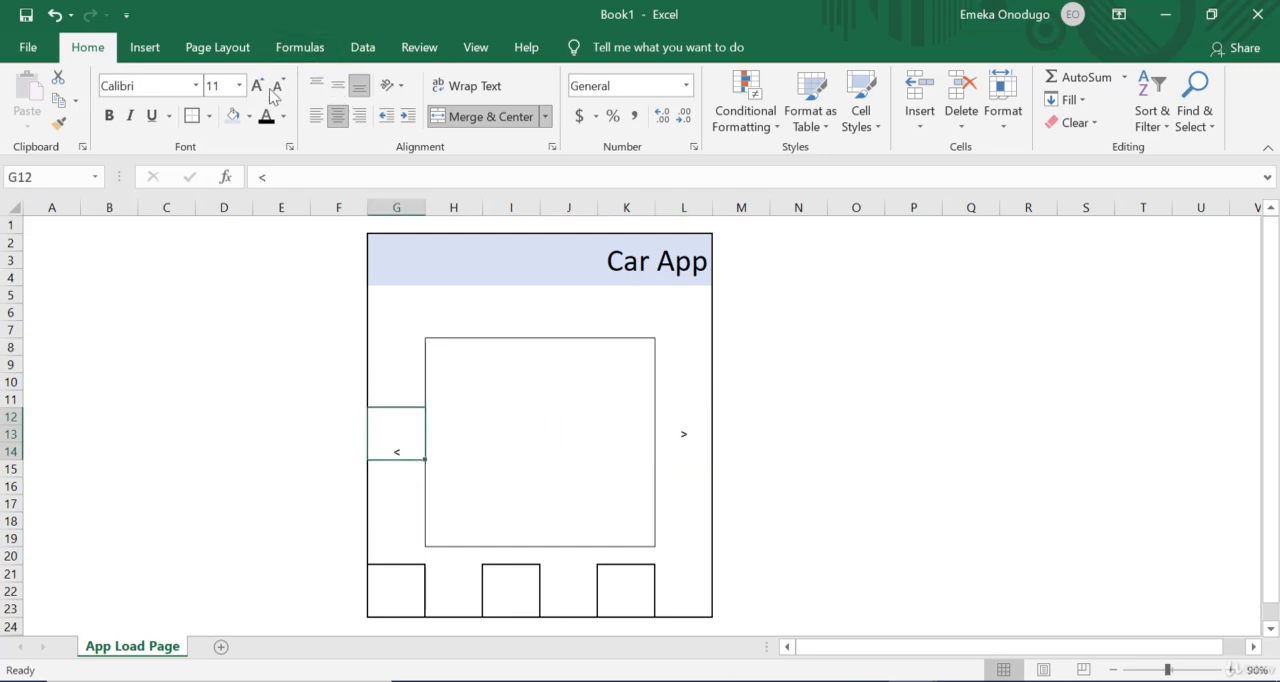
click(343, 86)
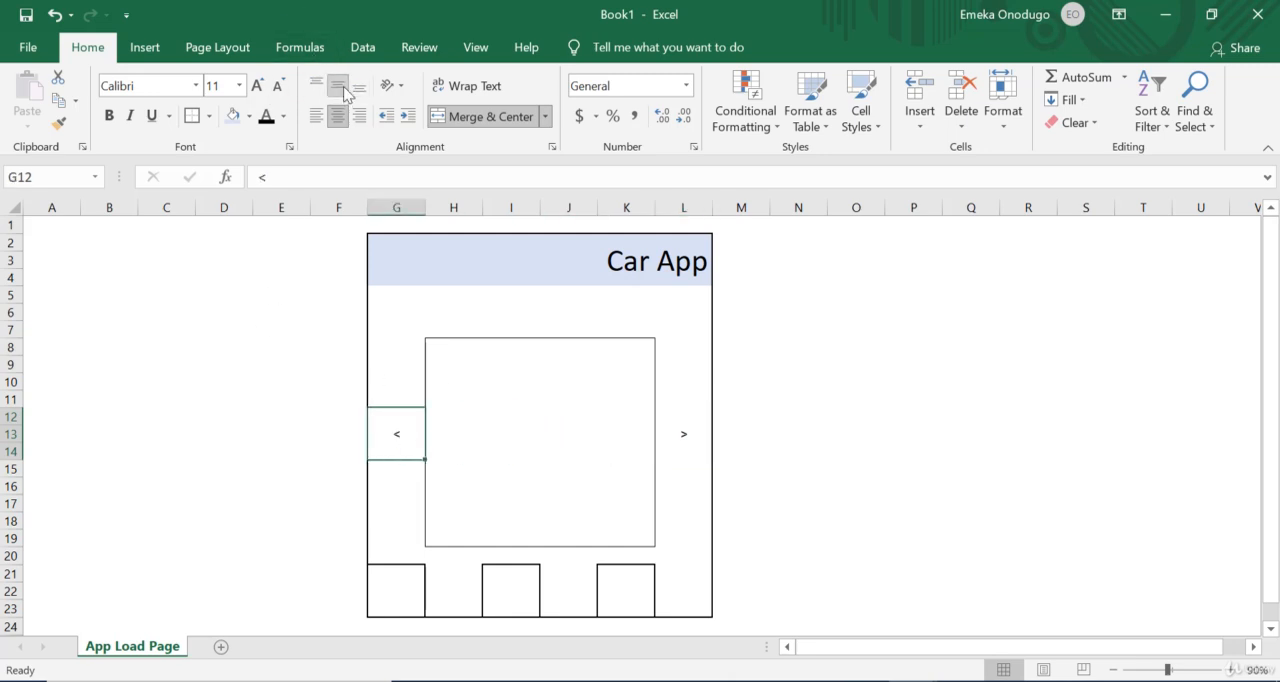
Step: Enlarge the arrow characters in cells G12 and L12 to font size 48
click(257, 86)
click(257, 86)
click(257, 86)
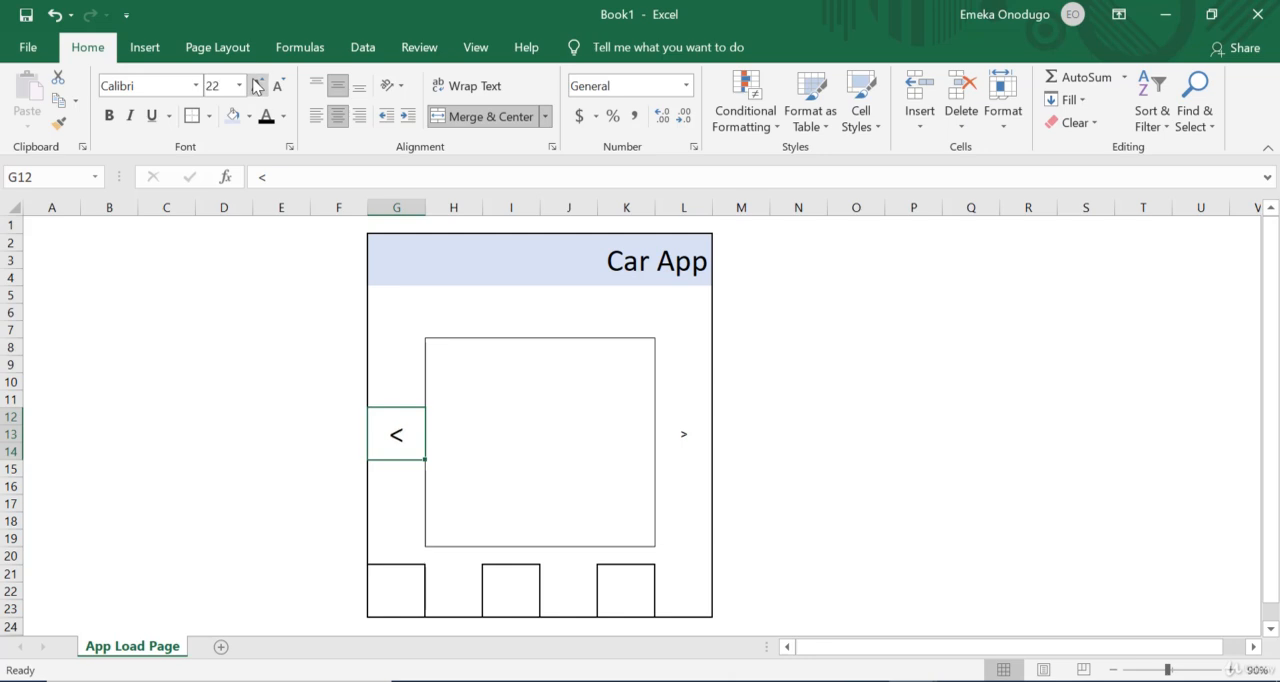
click(257, 86)
click(257, 86)
click(257, 86)
click(257, 86)
click(257, 86)
click(700, 430)
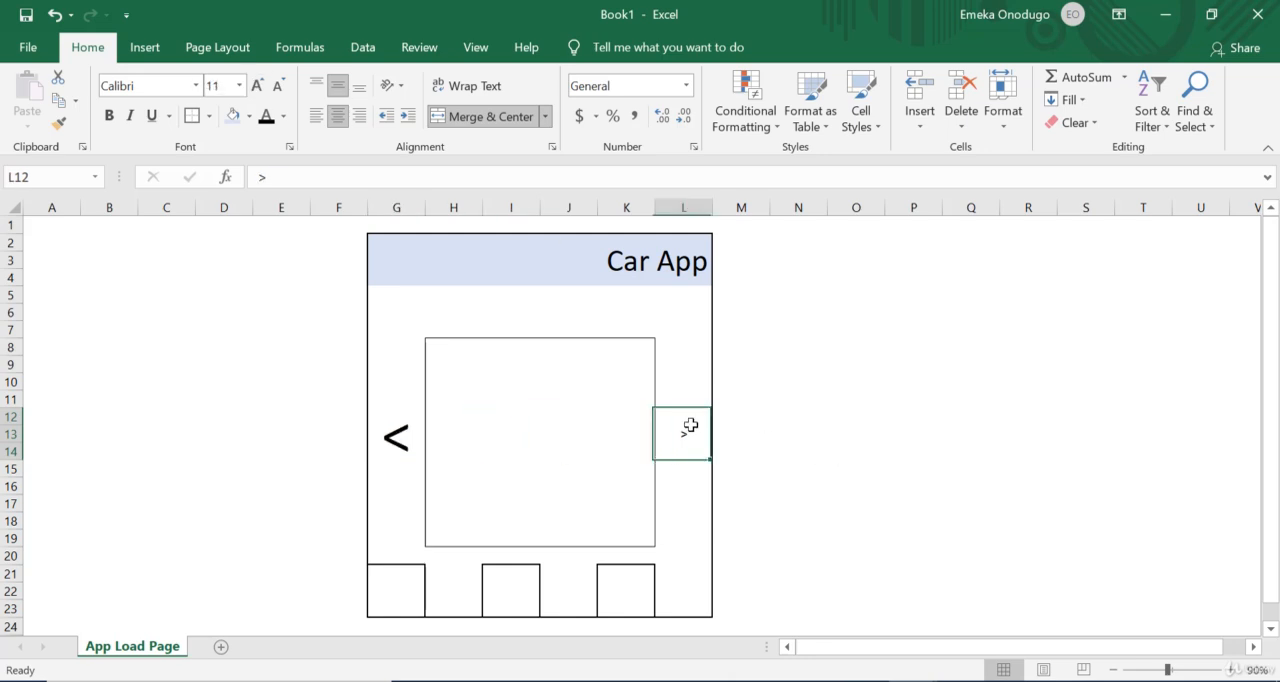
click(258, 87)
click(258, 87)
click(258, 87)
click(258, 87)
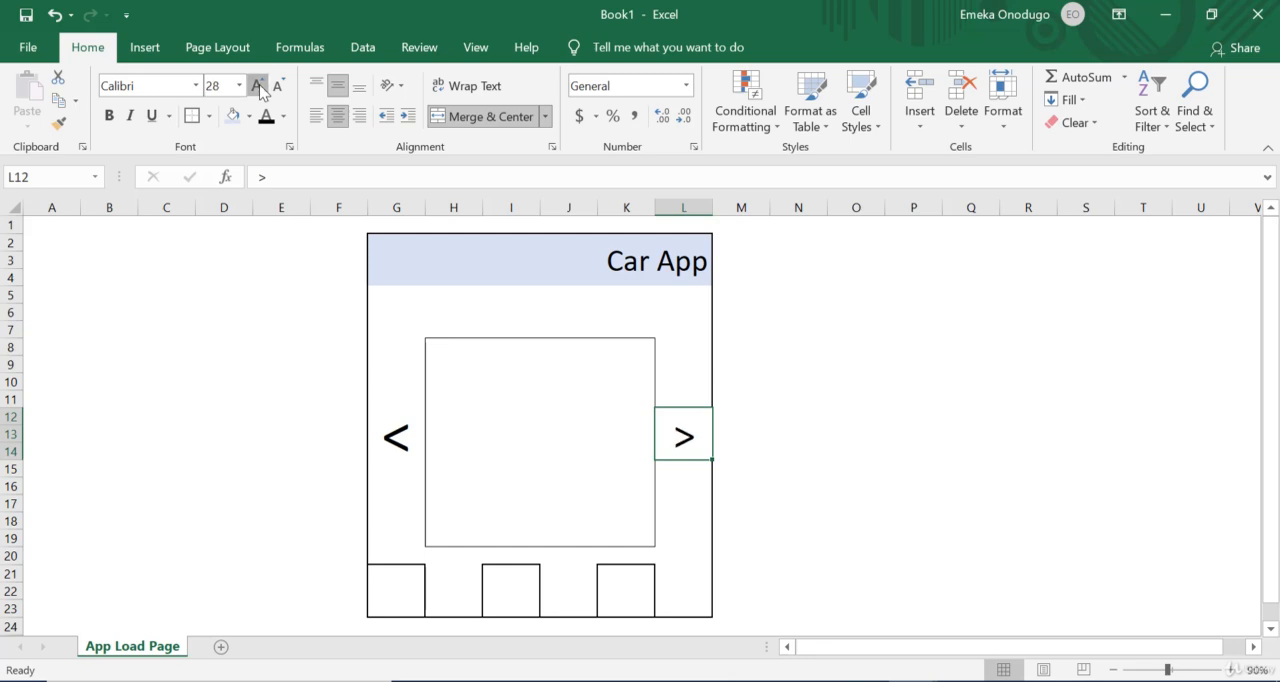
click(258, 87)
click(258, 87)
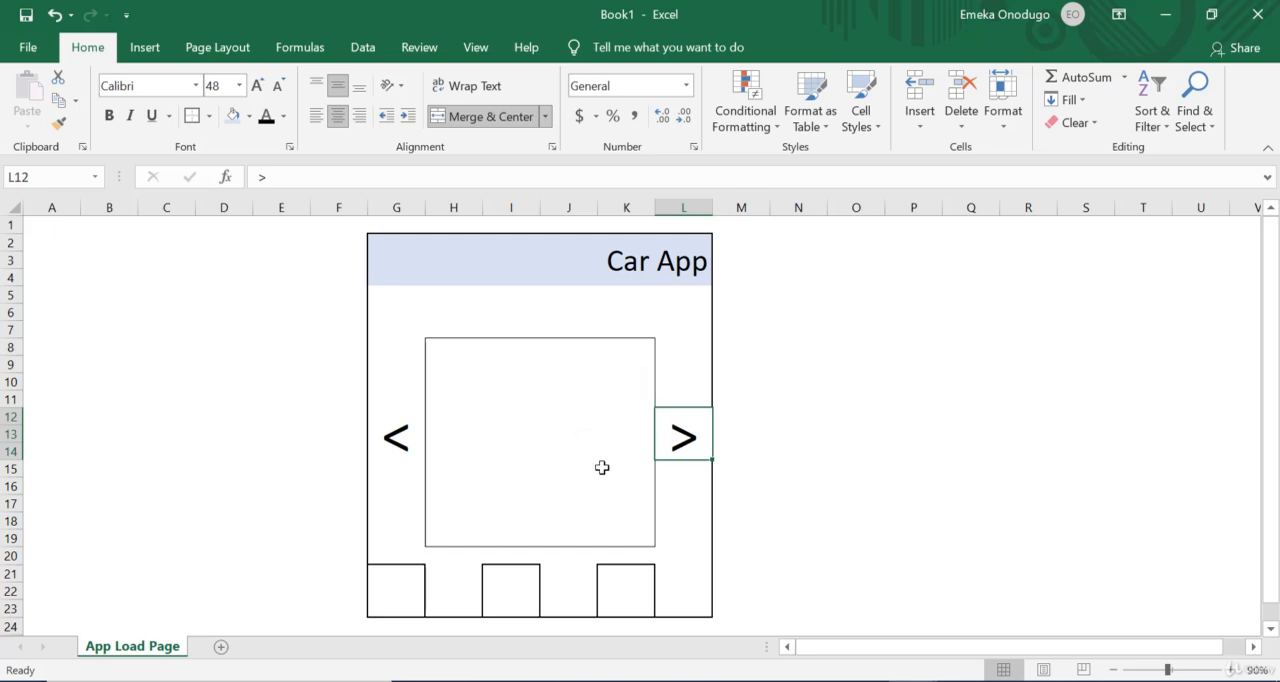
Step: Insert the picture cars3 from the device's Desktop folder into the sheet
click(922, 470)
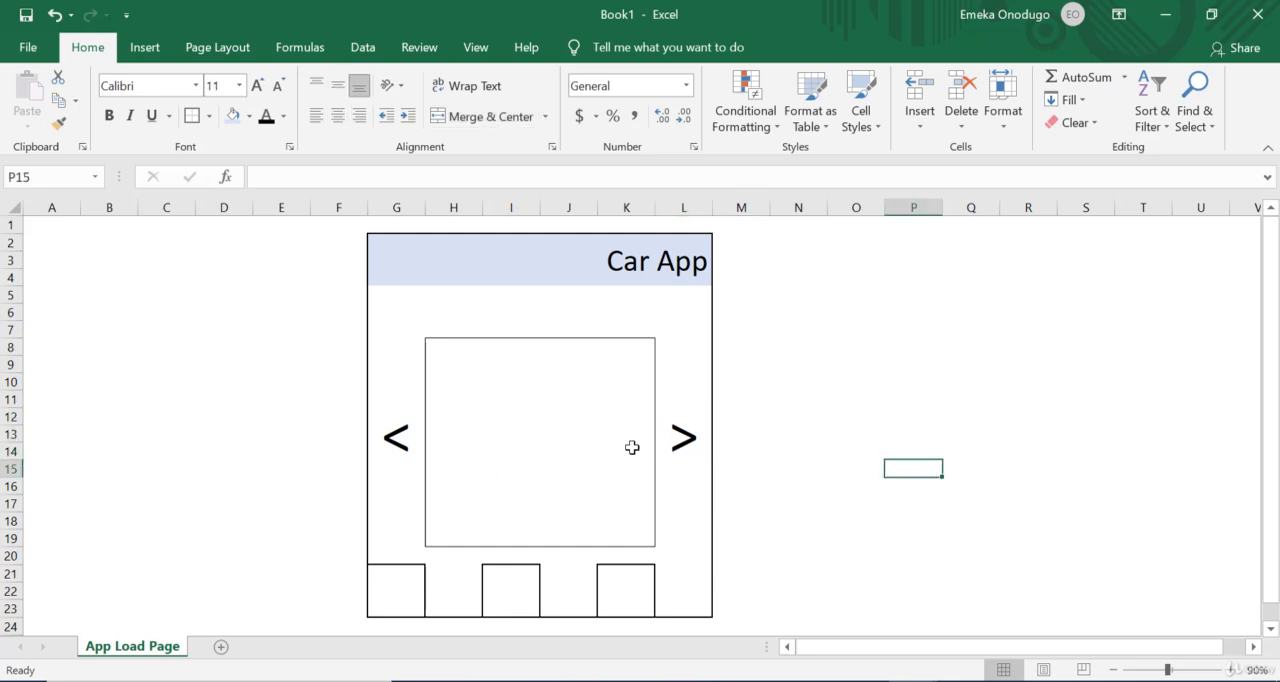
click(145, 50)
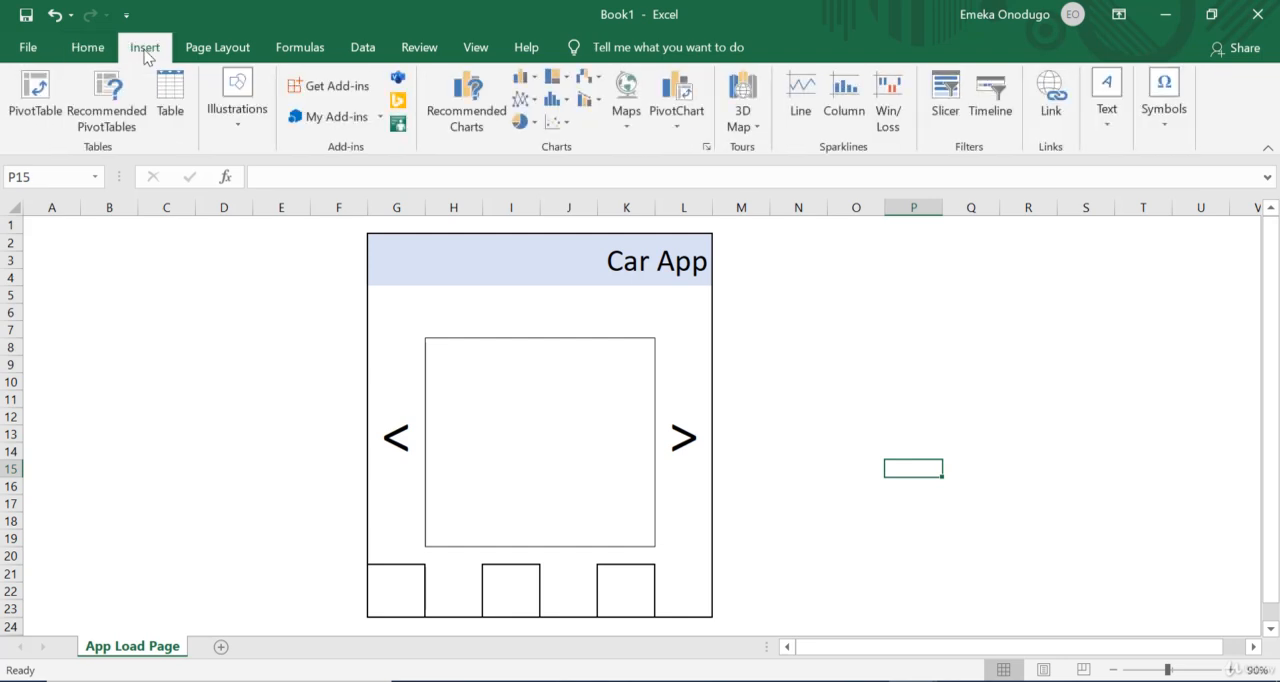
click(238, 120)
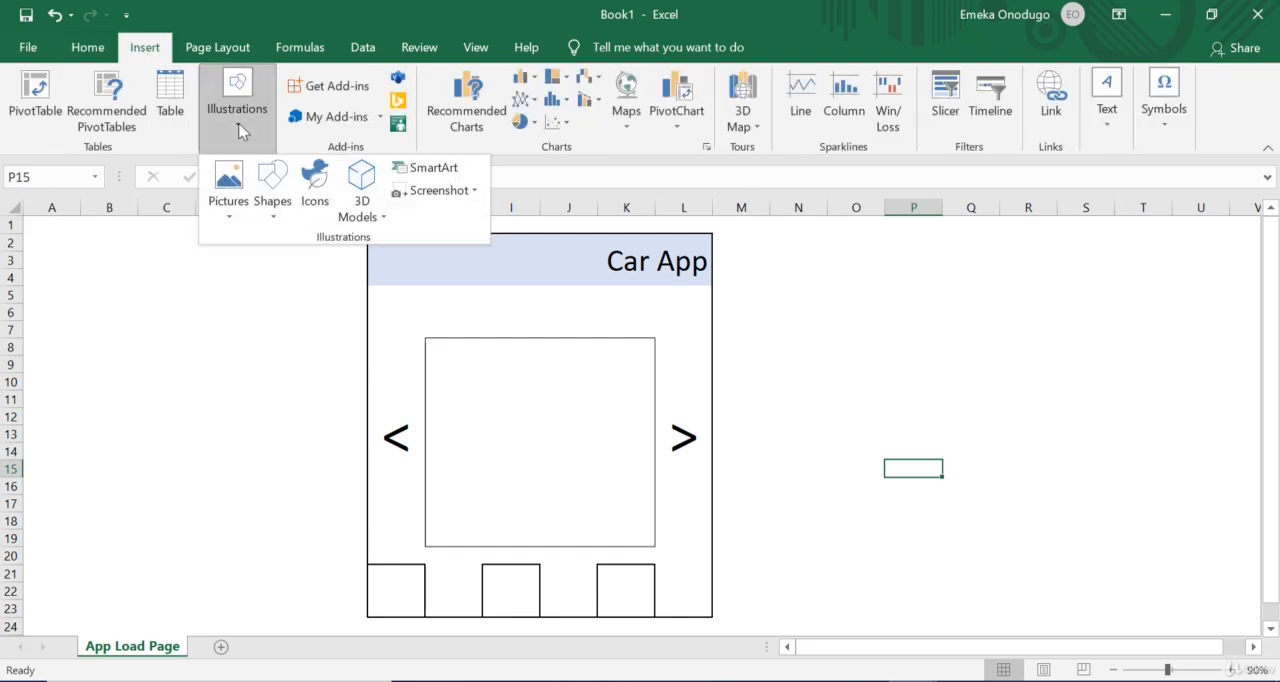
click(238, 190)
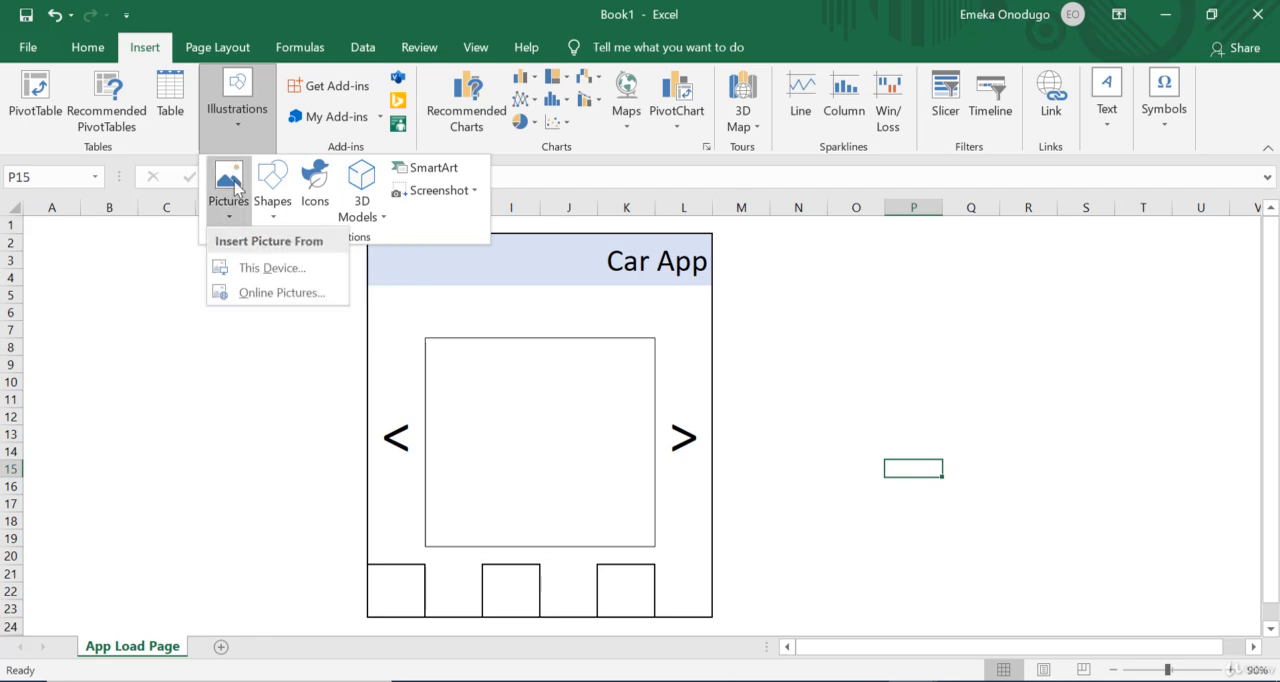
click(276, 280)
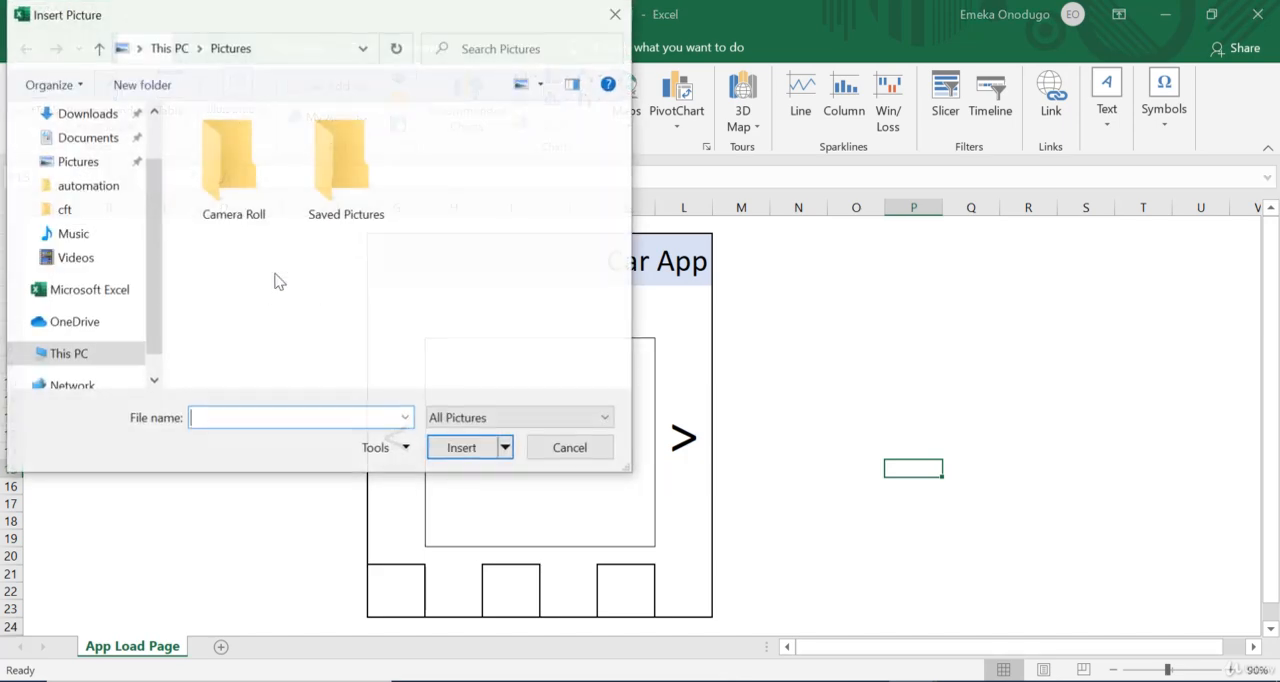
click(142, 53)
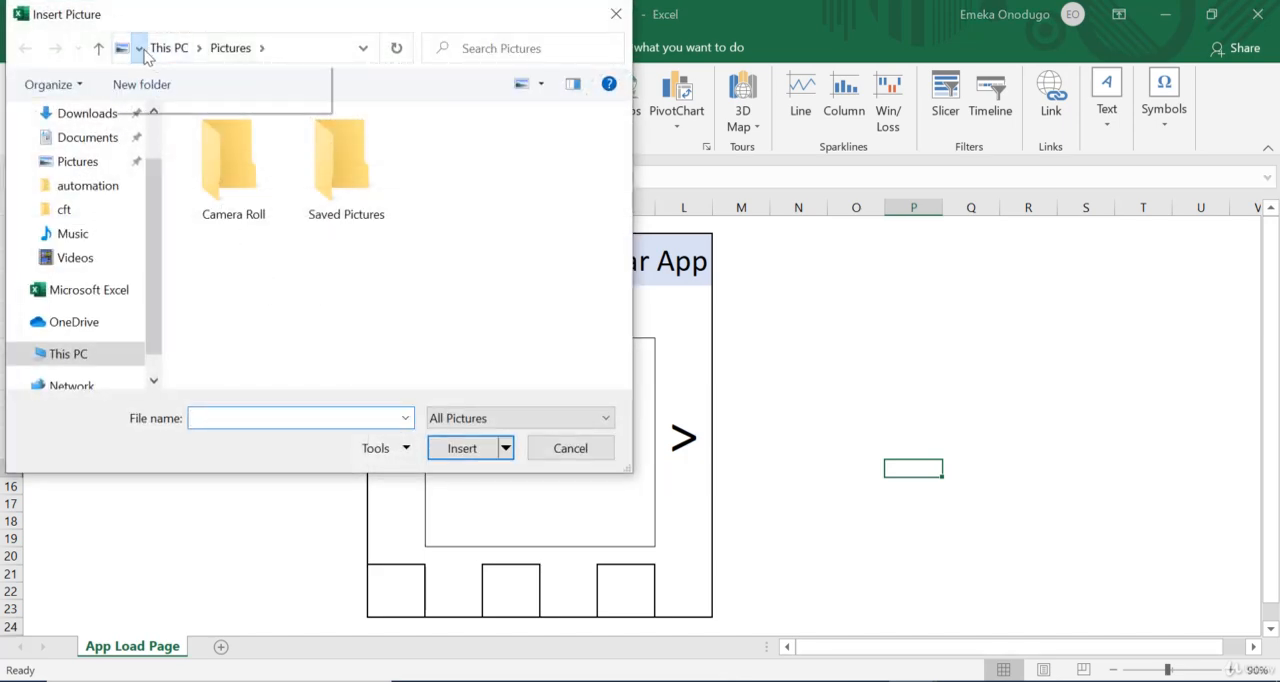
click(151, 54)
click(140, 49)
click(149, 48)
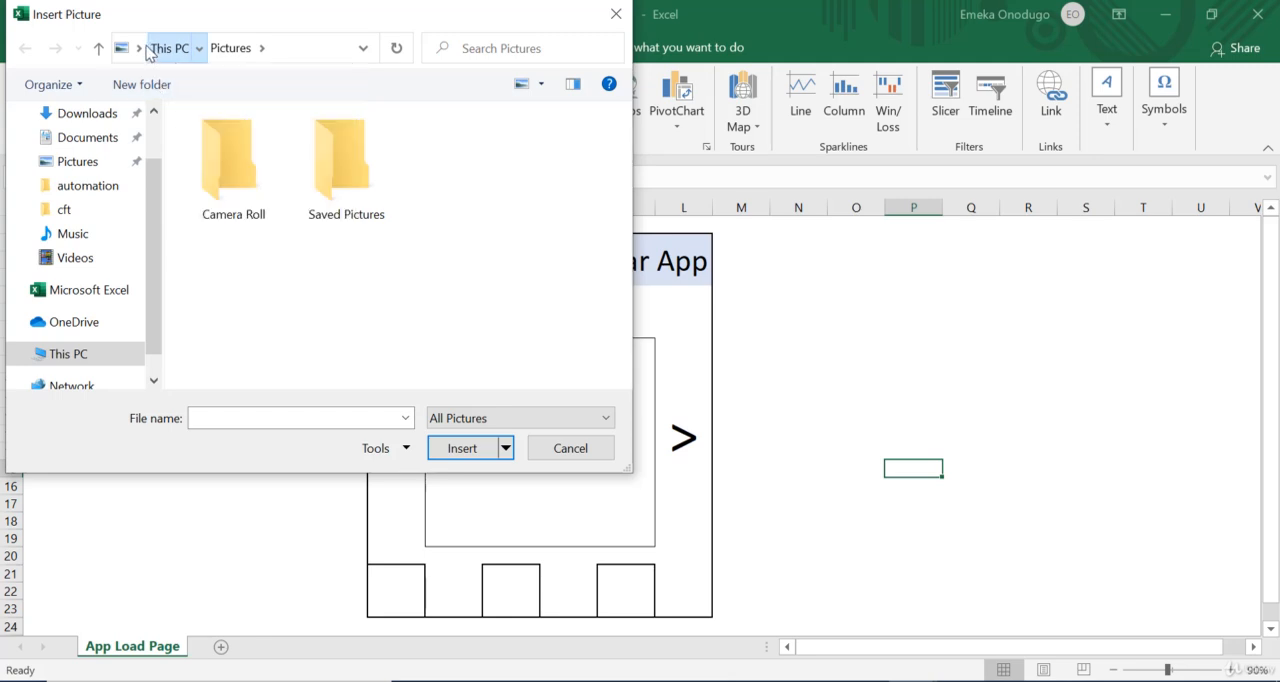
click(140, 49)
click(143, 75)
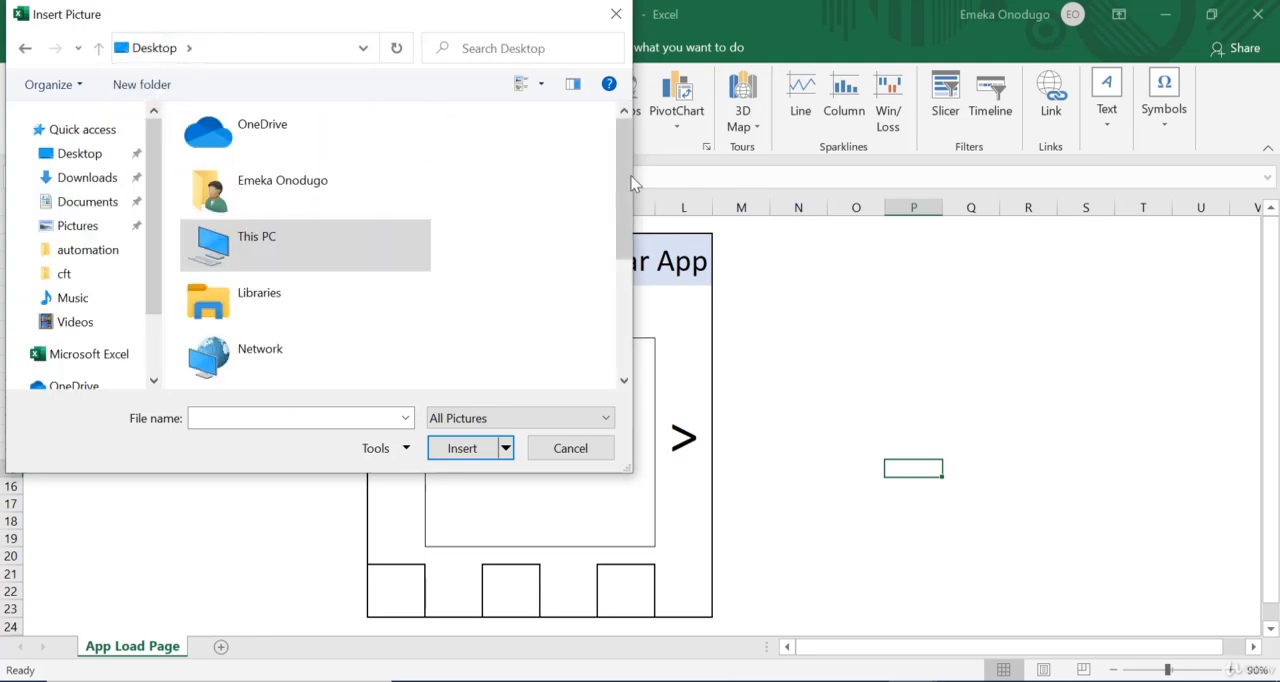
drag(626, 186, 614, 298)
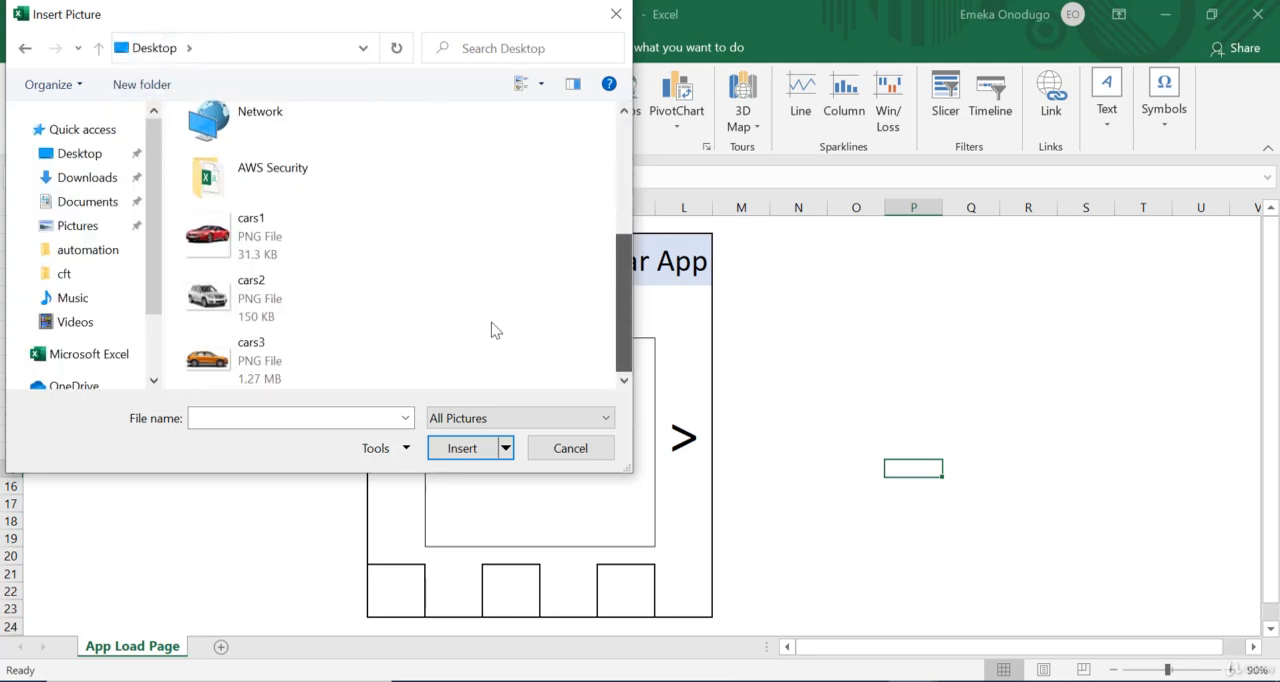
double_click(224, 370)
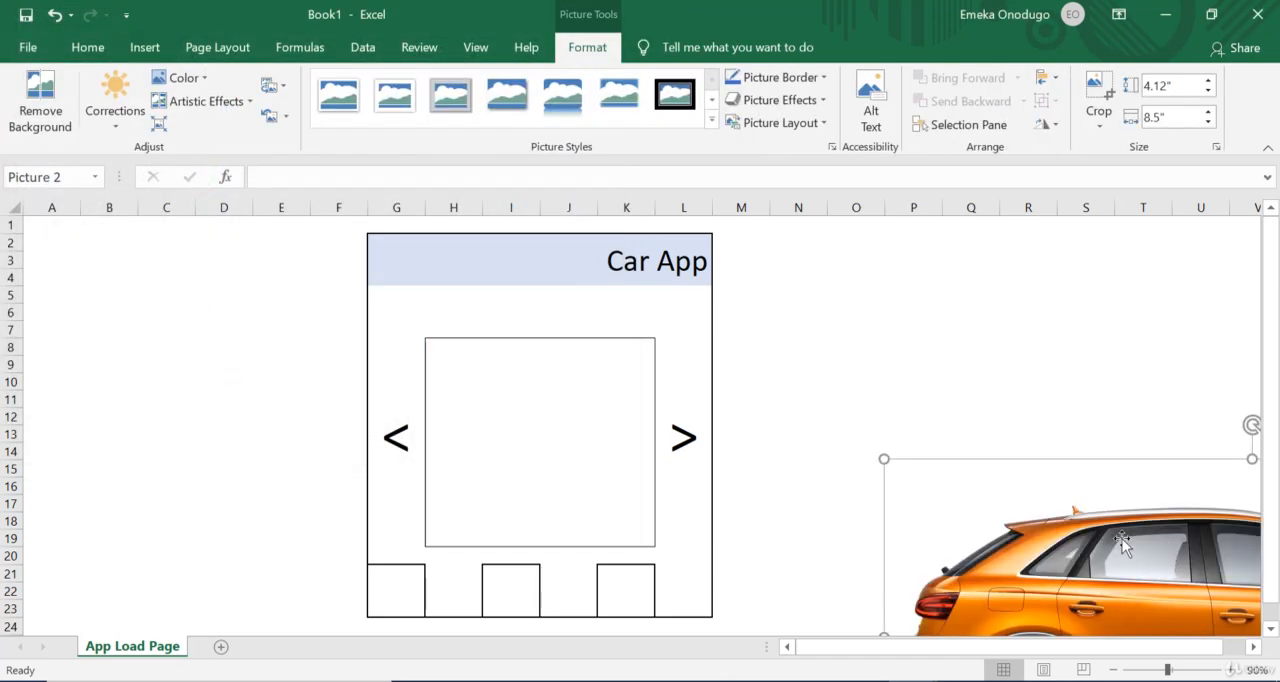
Step: Shrink the orange car picture and place it inside the inner box between the two arrows
drag(997, 514, 622, 354)
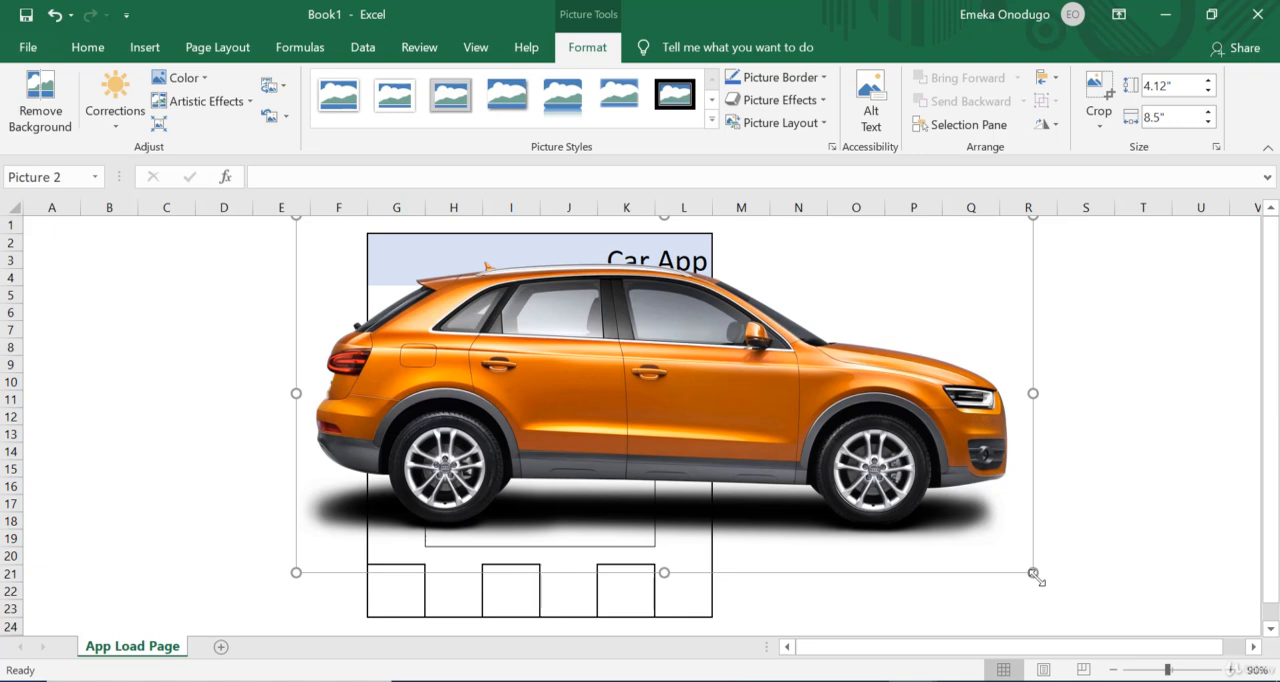
drag(1034, 574, 576, 468)
click(879, 429)
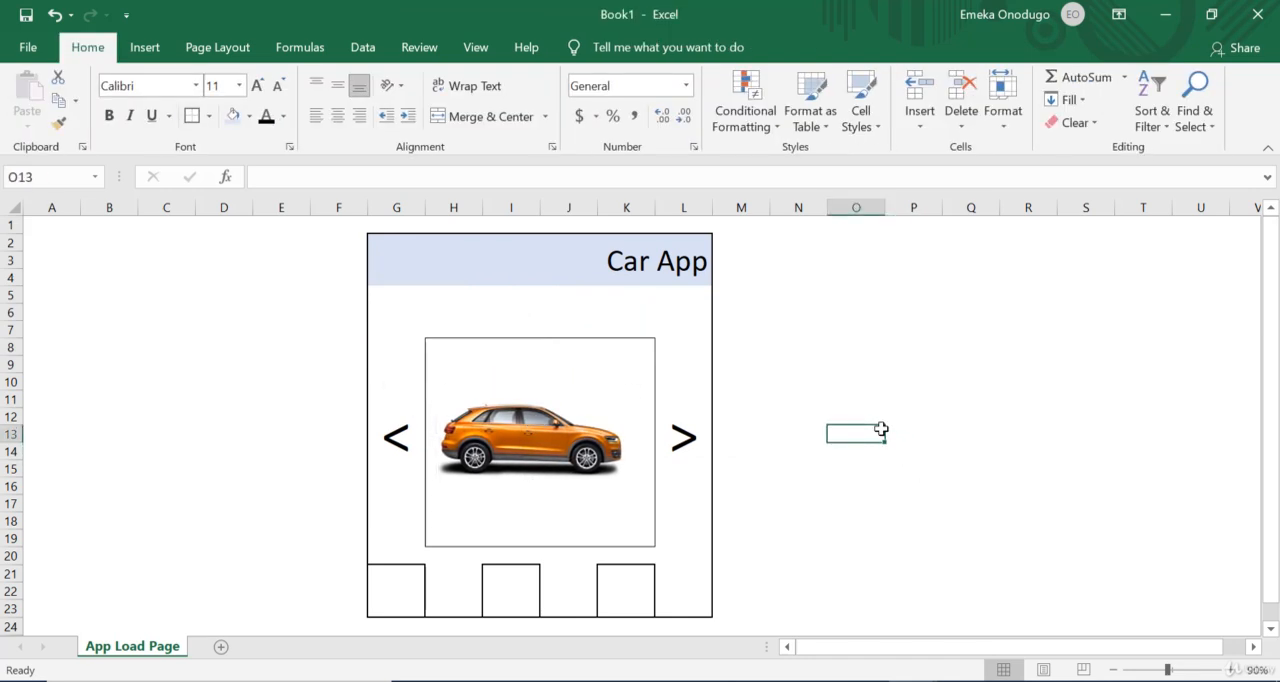
Step: Label the three bottom boxes Sign in, Share and Upload Image in cells G21, I21 and K21
click(407, 585)
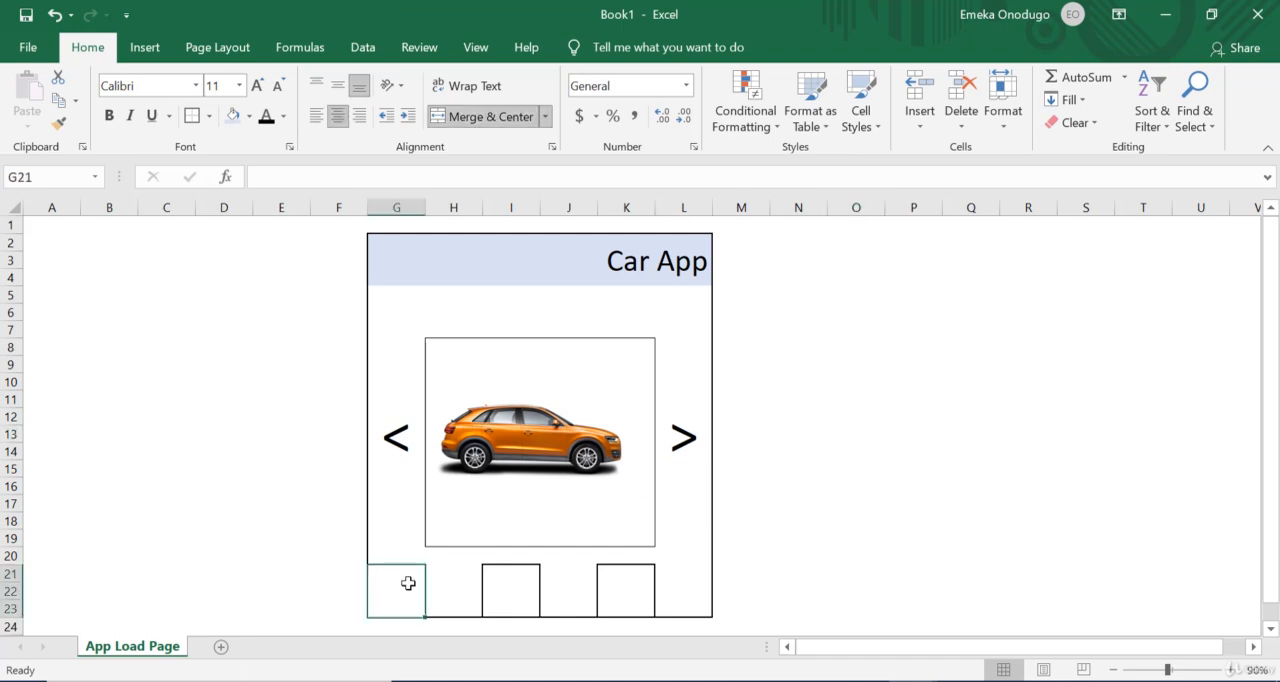
text(S)
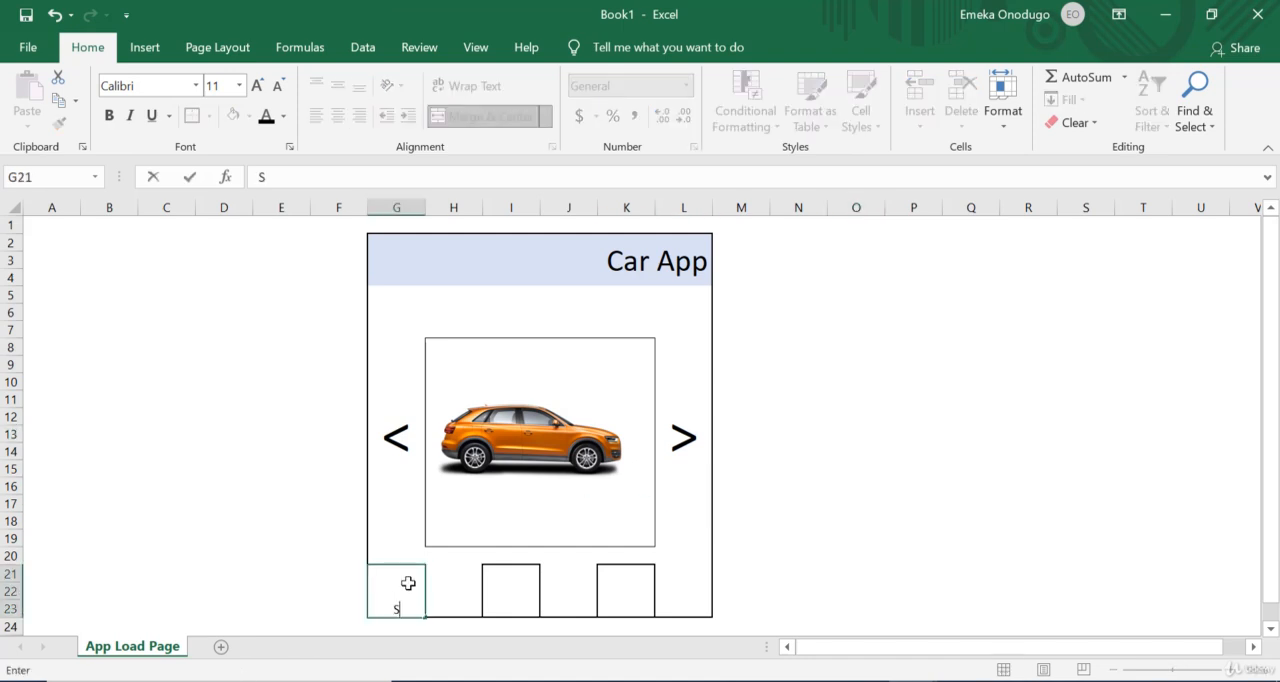
text(ign in)
click(517, 586)
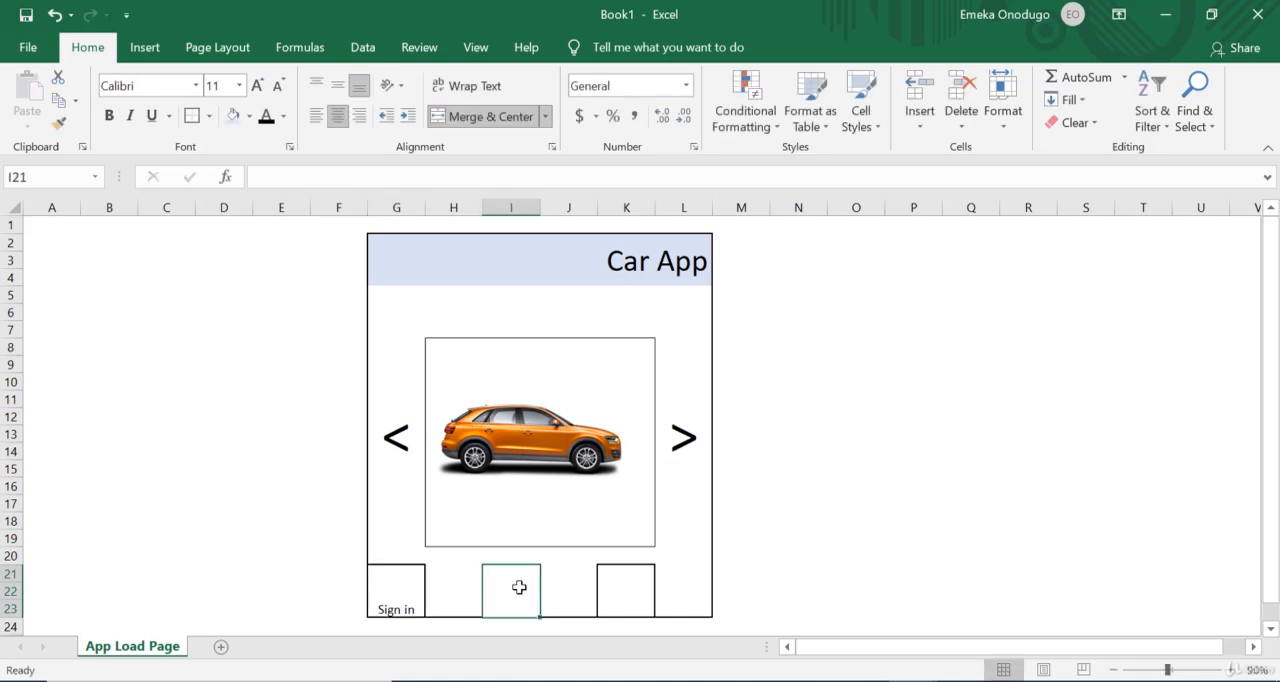
text(Share)
click(632, 585)
text(U)
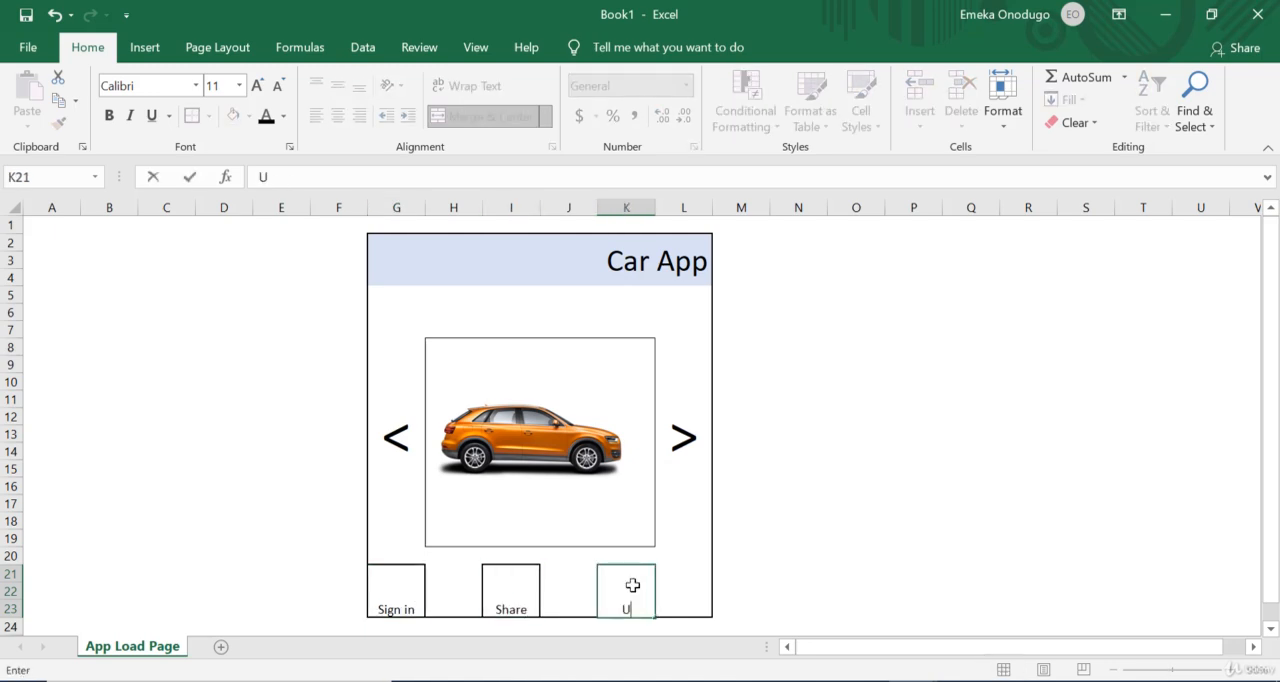
text(pload Image)
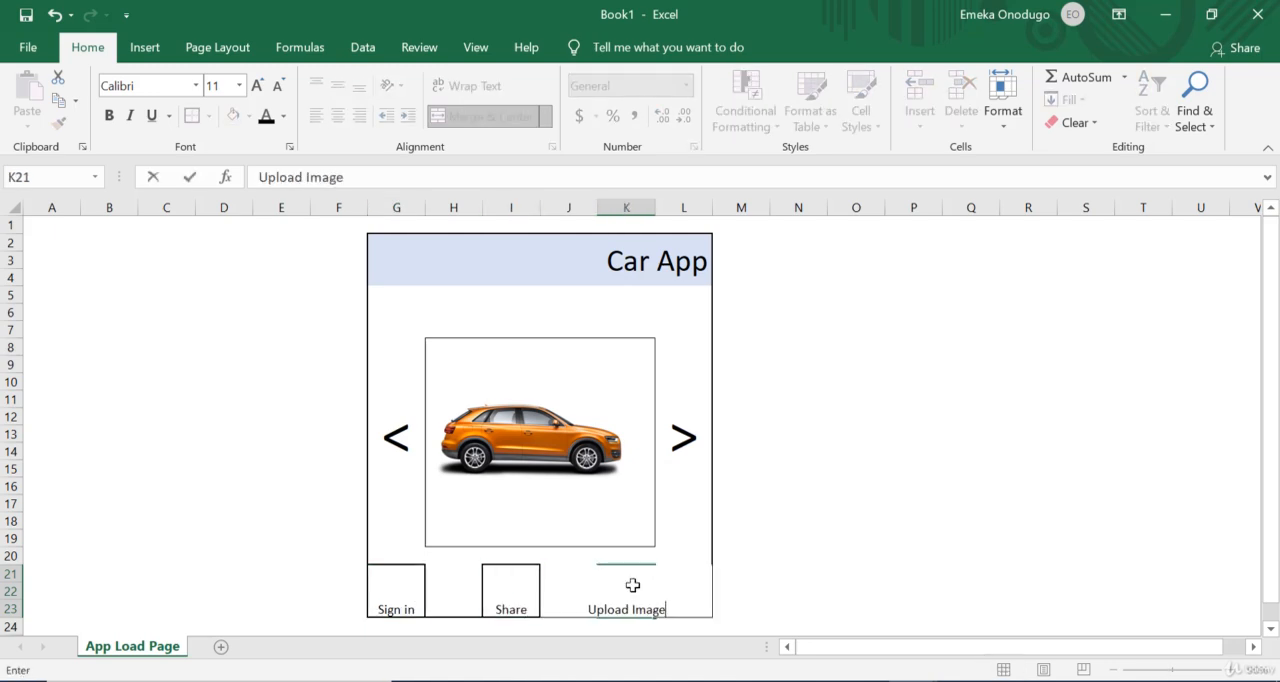
key(Return)
Step: Wrap the Upload Image text in cell K21 so it fits inside its box
click(632, 585)
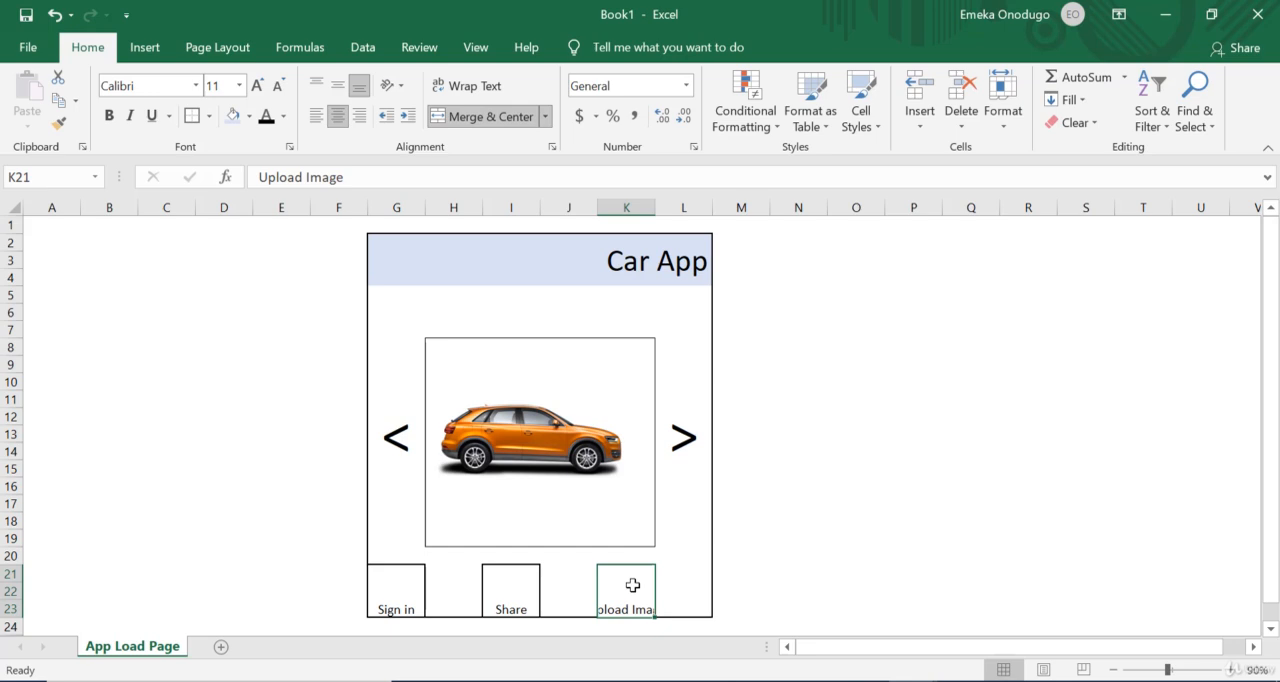
click(471, 91)
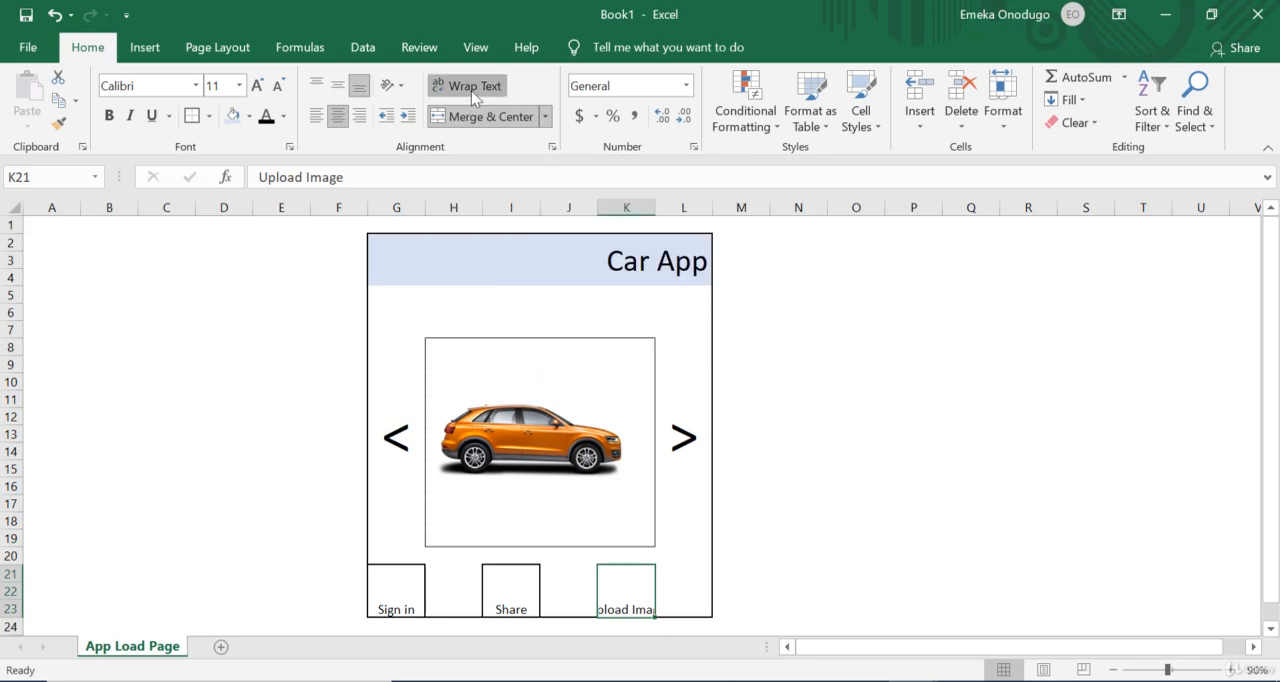
click(960, 448)
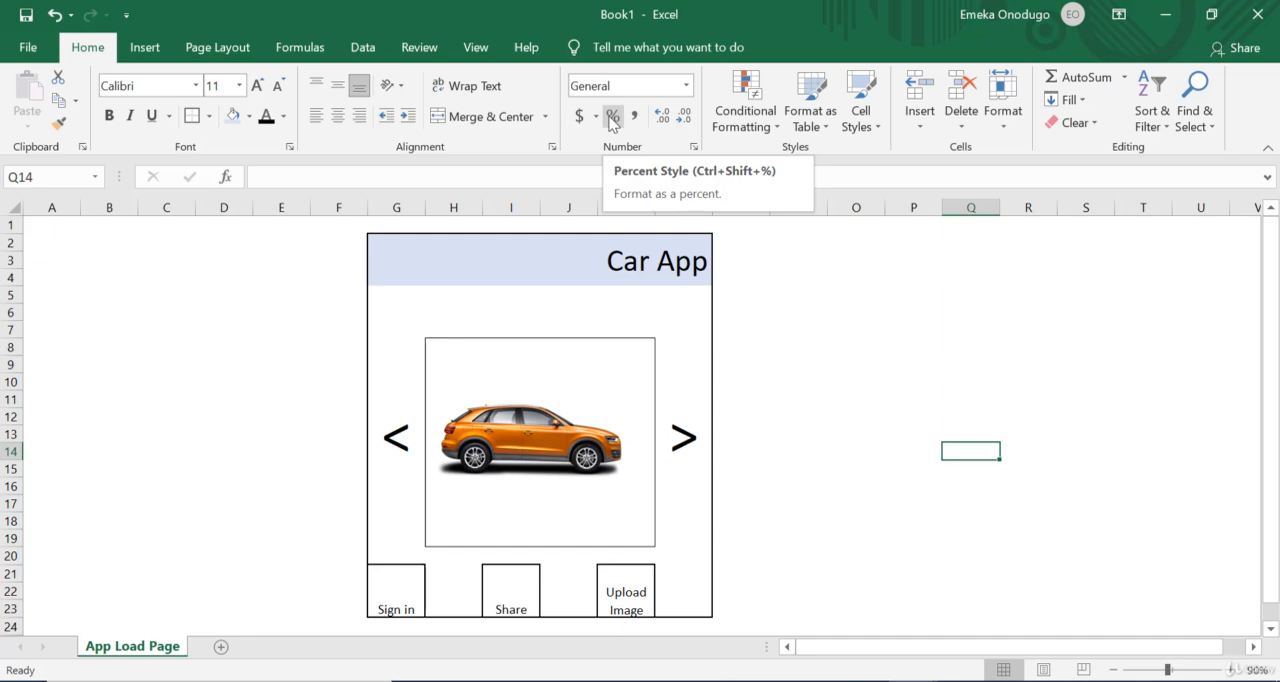
click(884, 438)
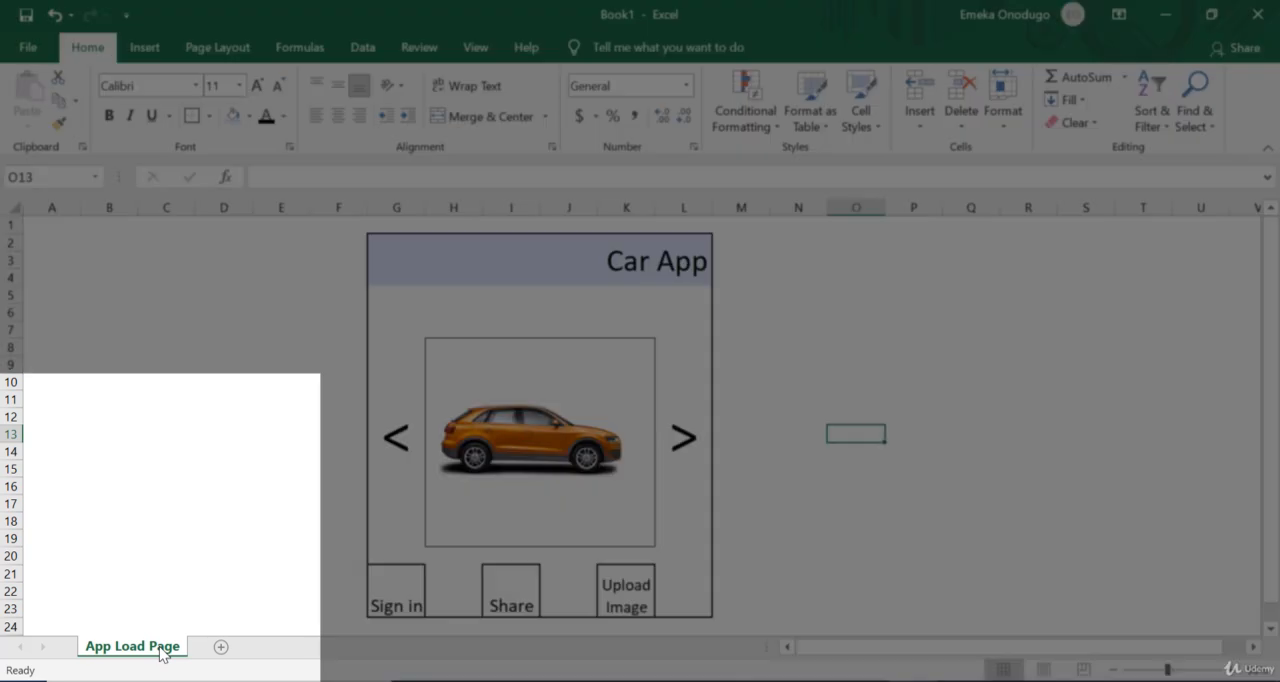
Step: Create a copy of the App Load Page sheet in Book1, placed before the original
right_click(161, 655)
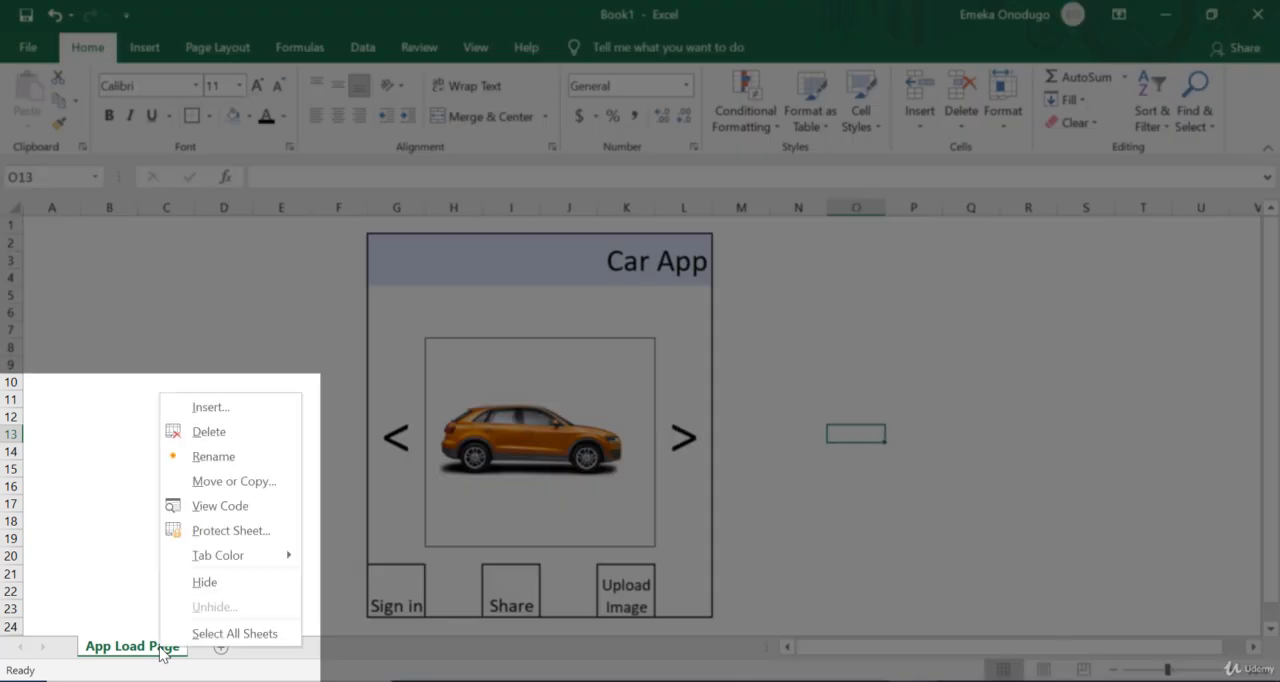
click(236, 483)
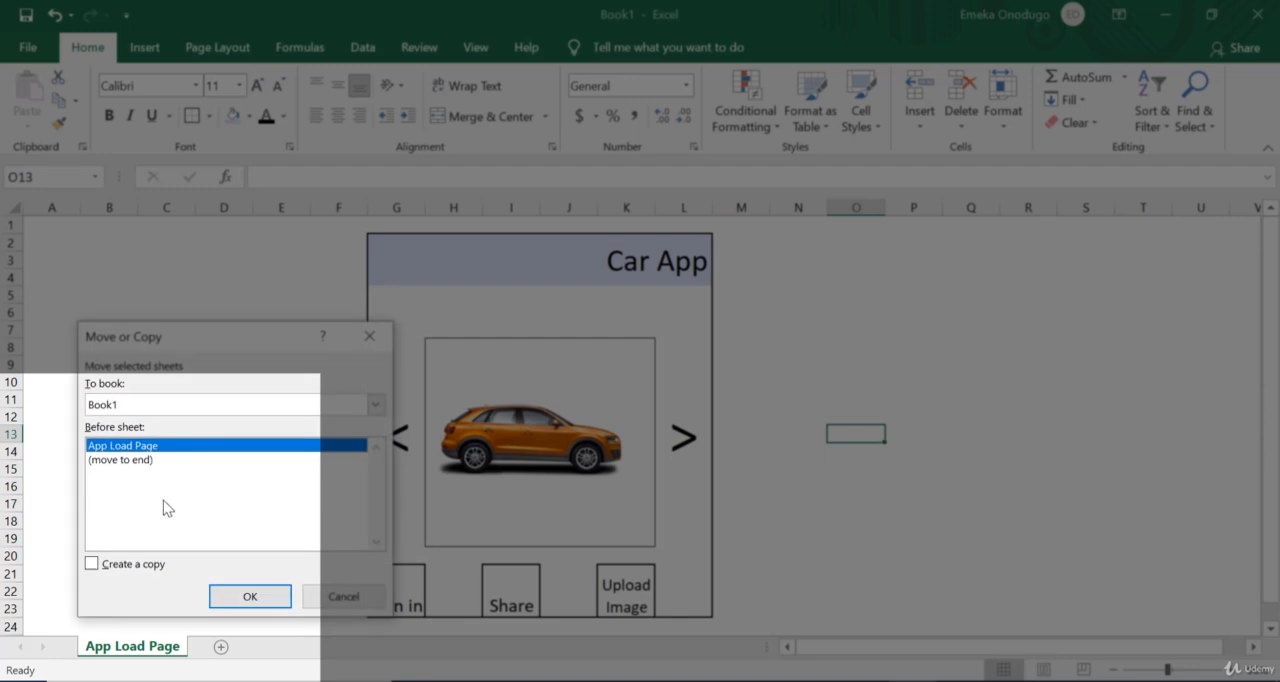
click(93, 564)
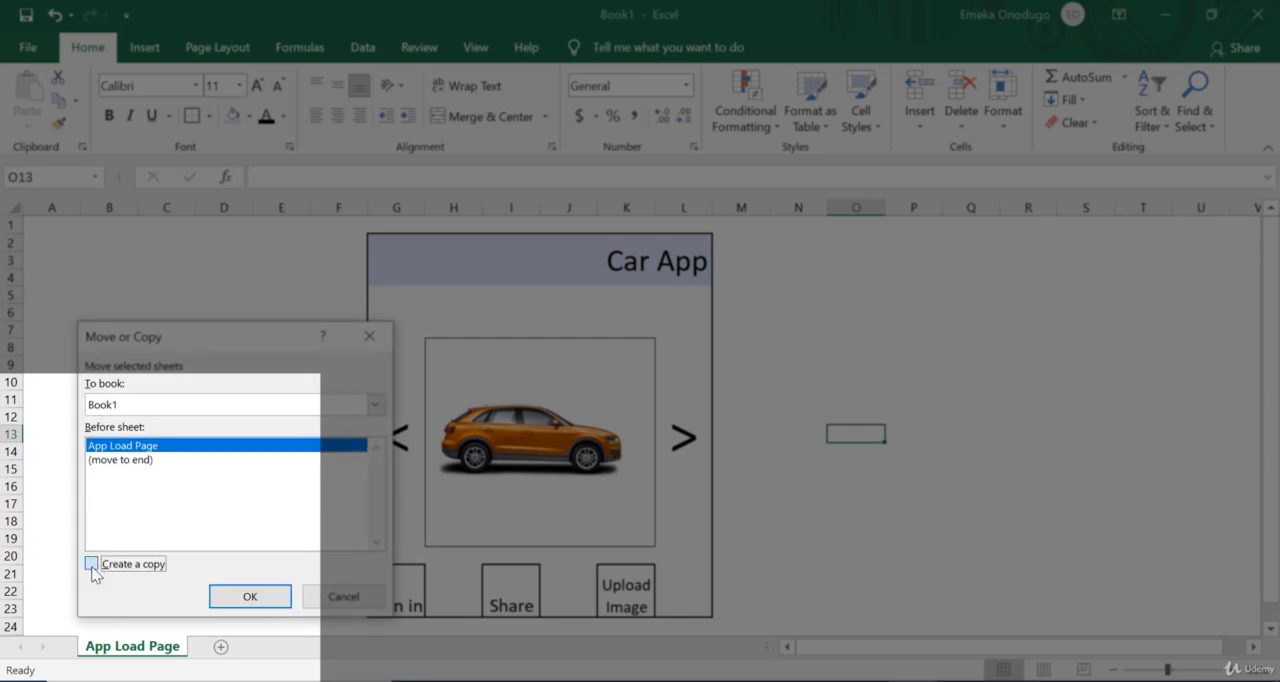
click(250, 598)
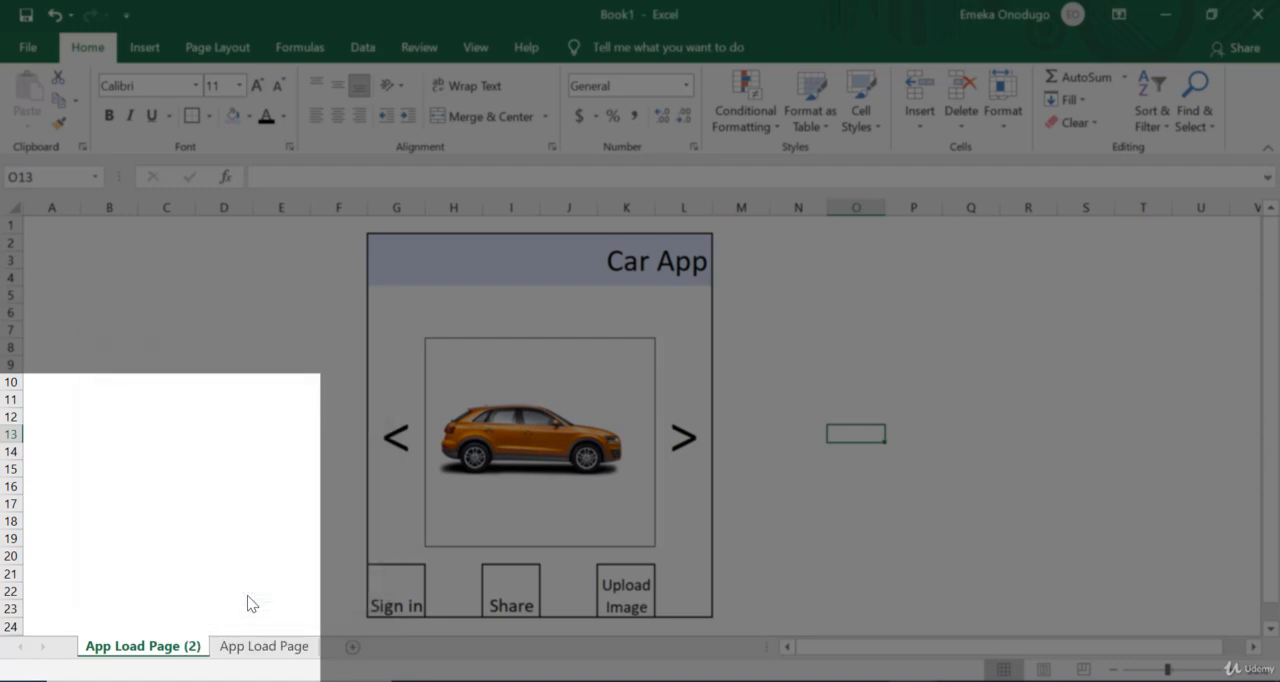
click(252, 648)
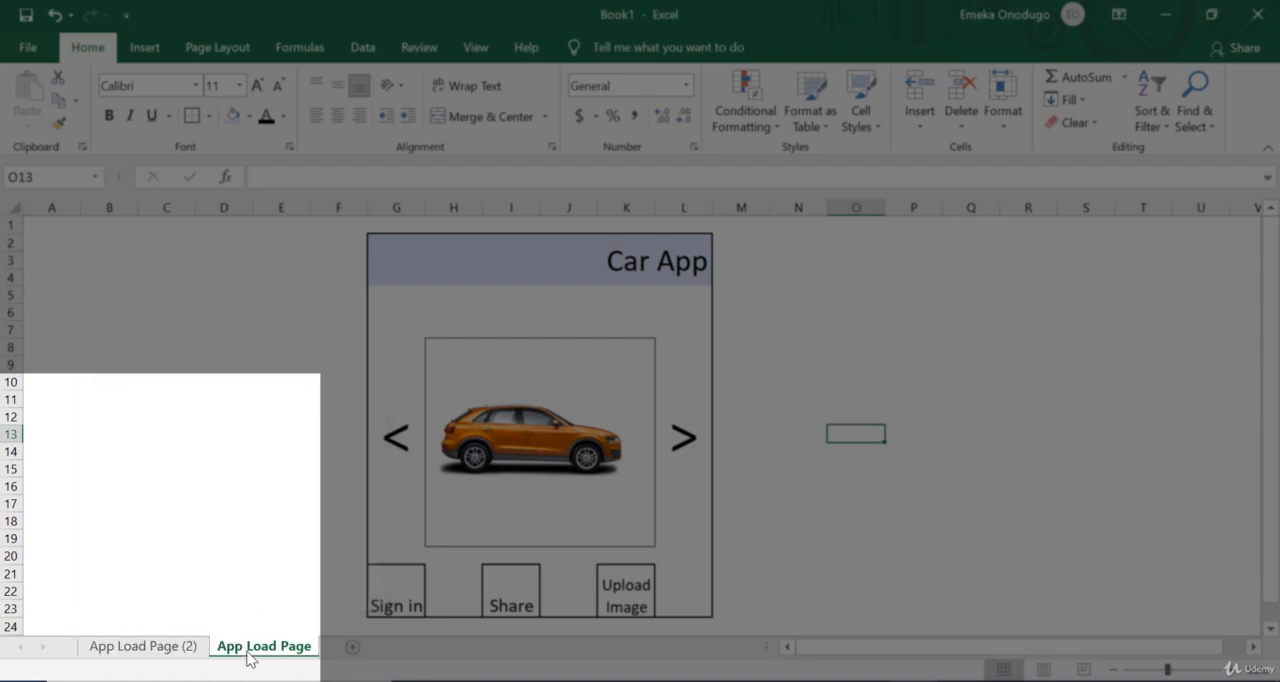
Step: Create a copy of the App Load Page (2) sheet in Book1, placed before that sheet
click(150, 646)
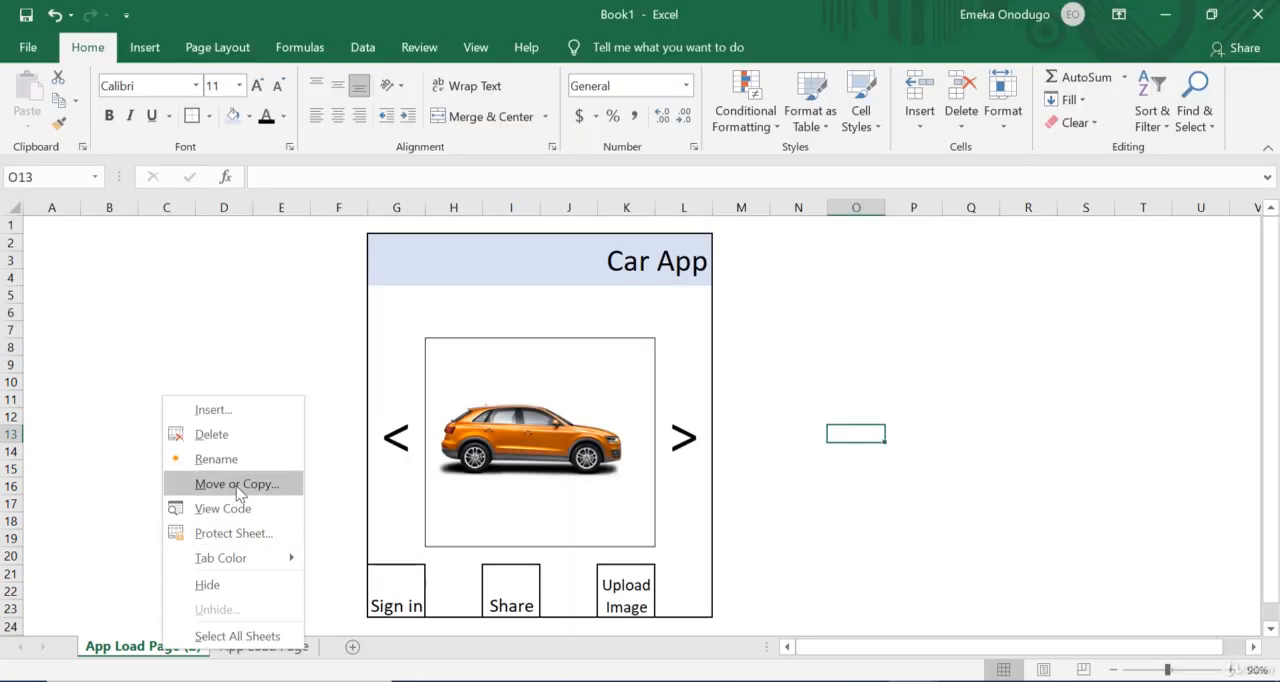
click(236, 486)
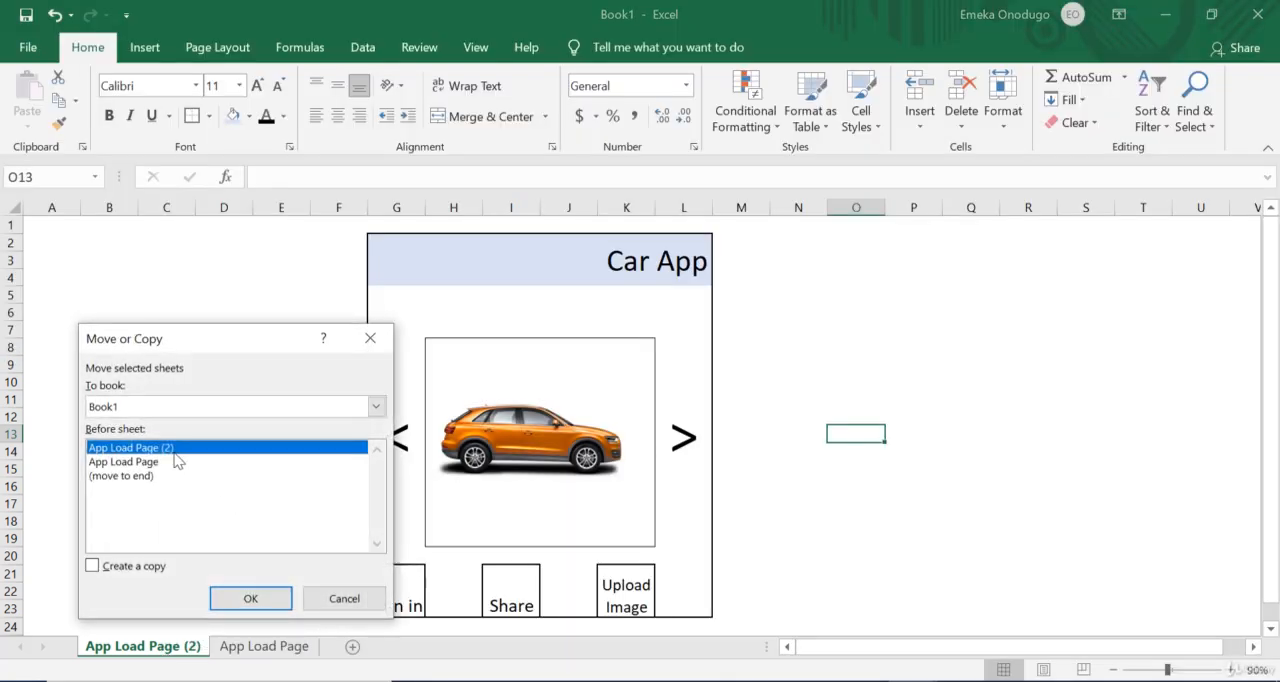
click(93, 567)
click(251, 599)
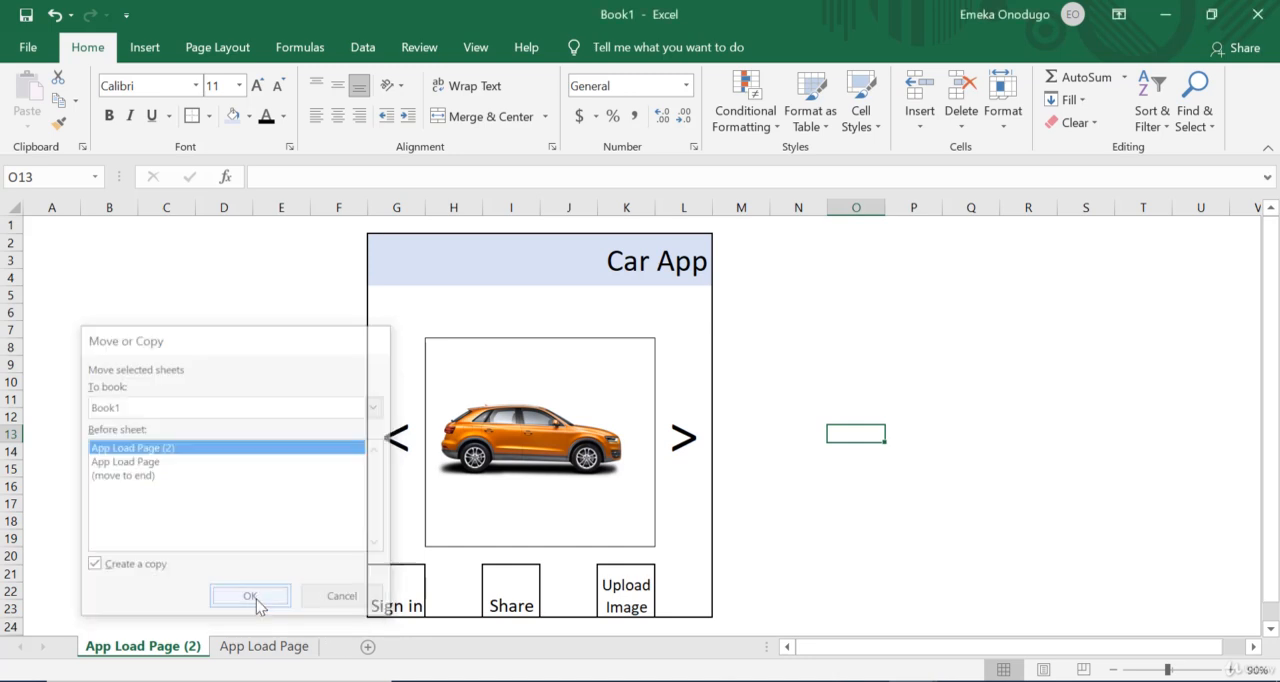
click(300, 651)
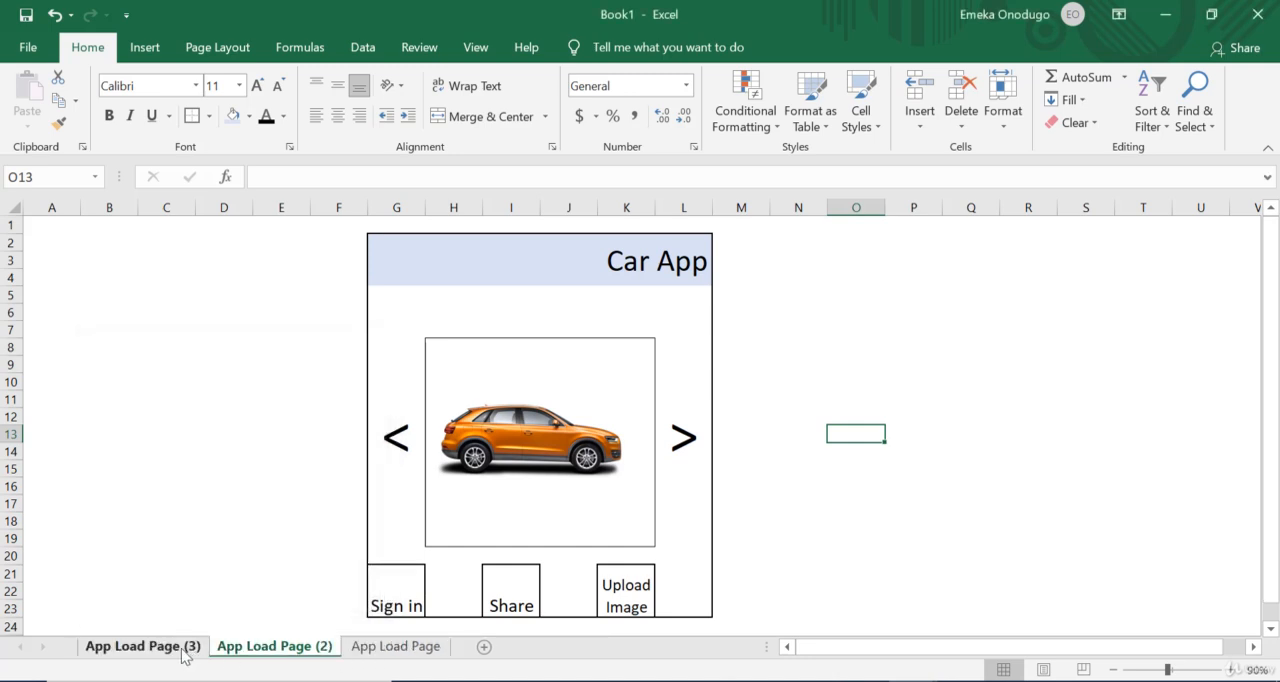
click(181, 650)
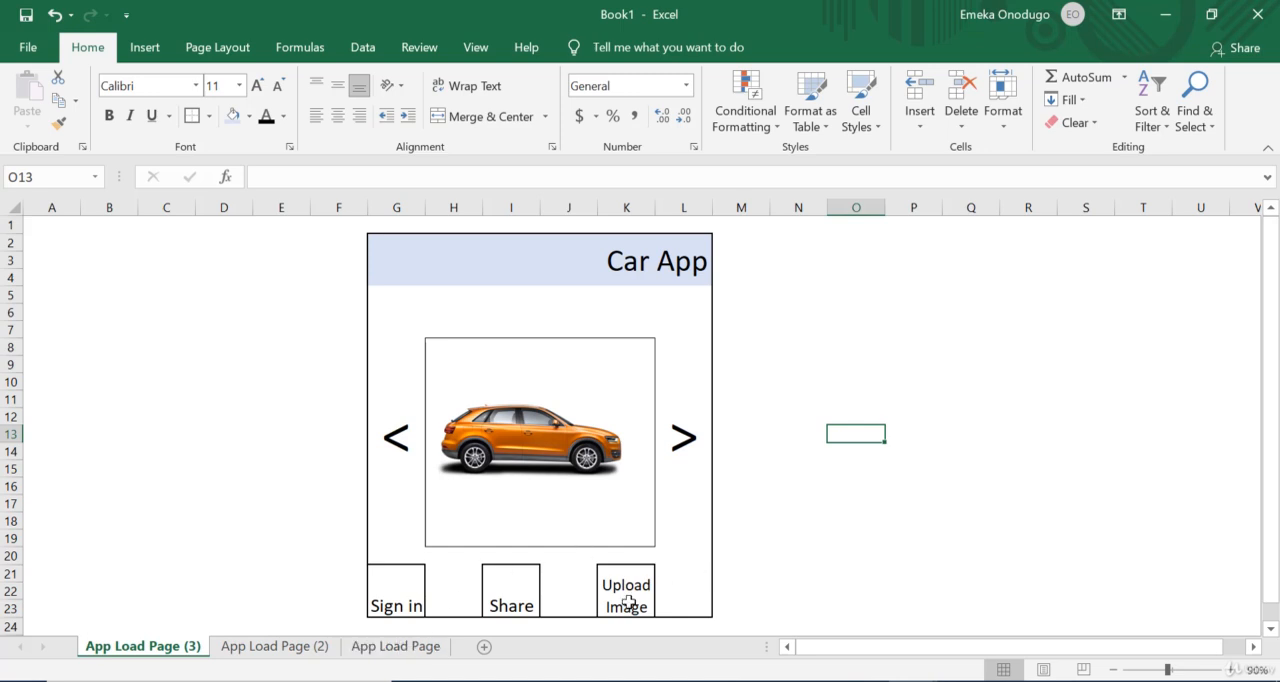
Step: Delete the orange car picture from the App Load Page (2) sheet
click(301, 648)
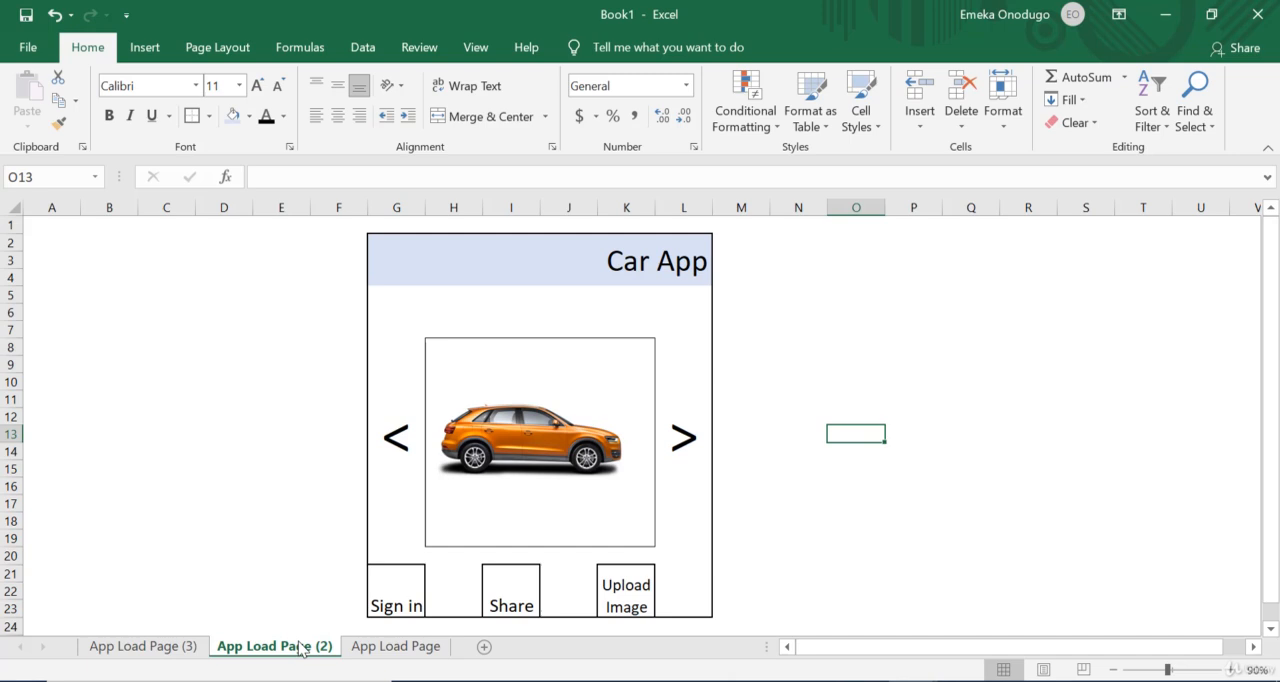
click(518, 452)
key(Delete)
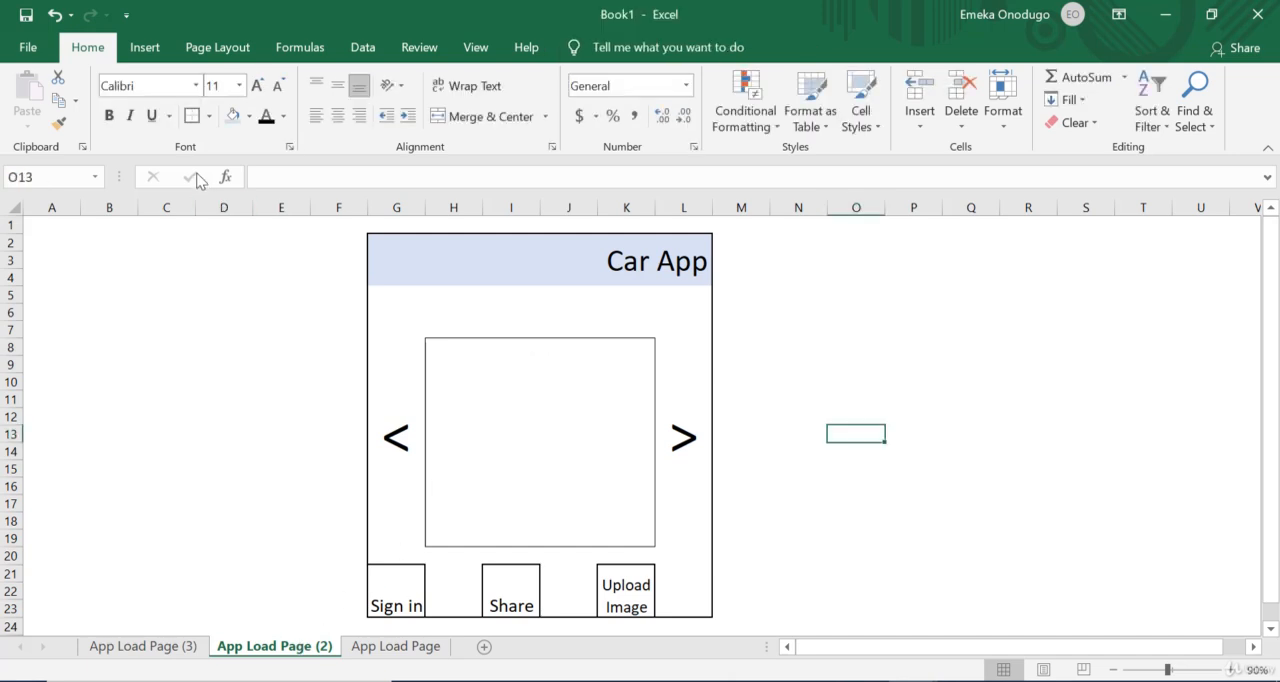
Step: Insert the picture cars1 from the device's Desktop folder and place it inside the inner box between the arrows
click(146, 50)
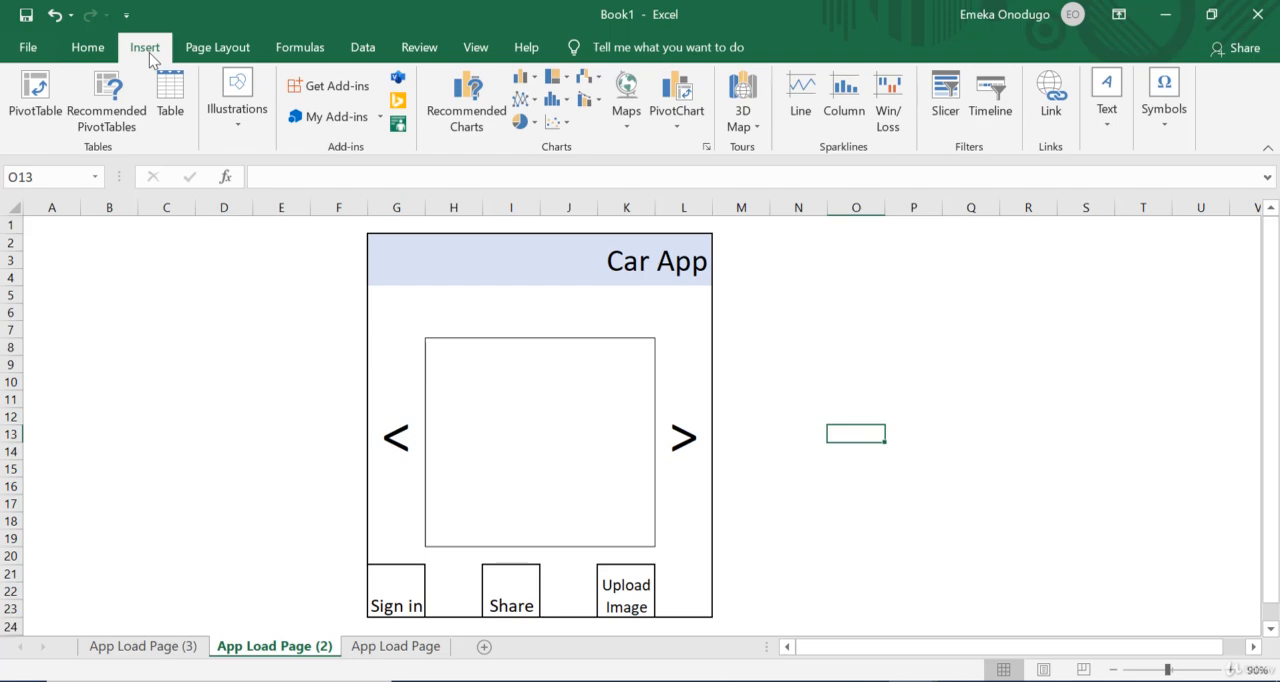
click(246, 127)
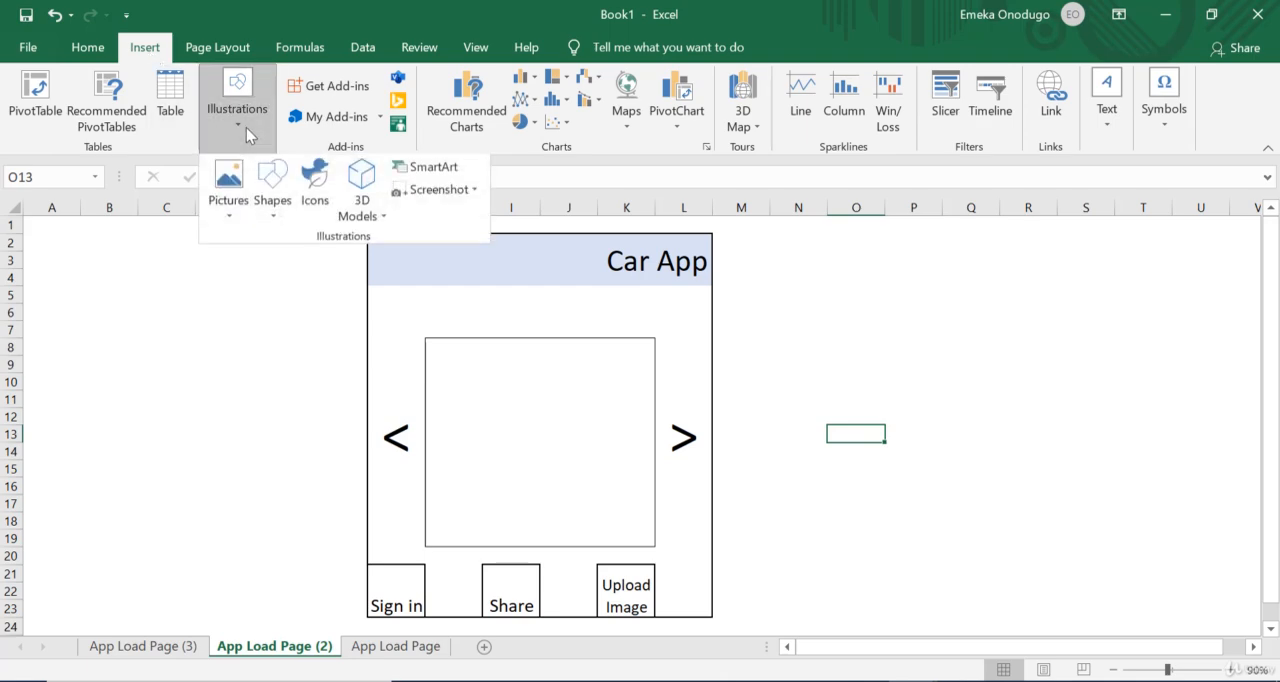
click(243, 195)
click(255, 270)
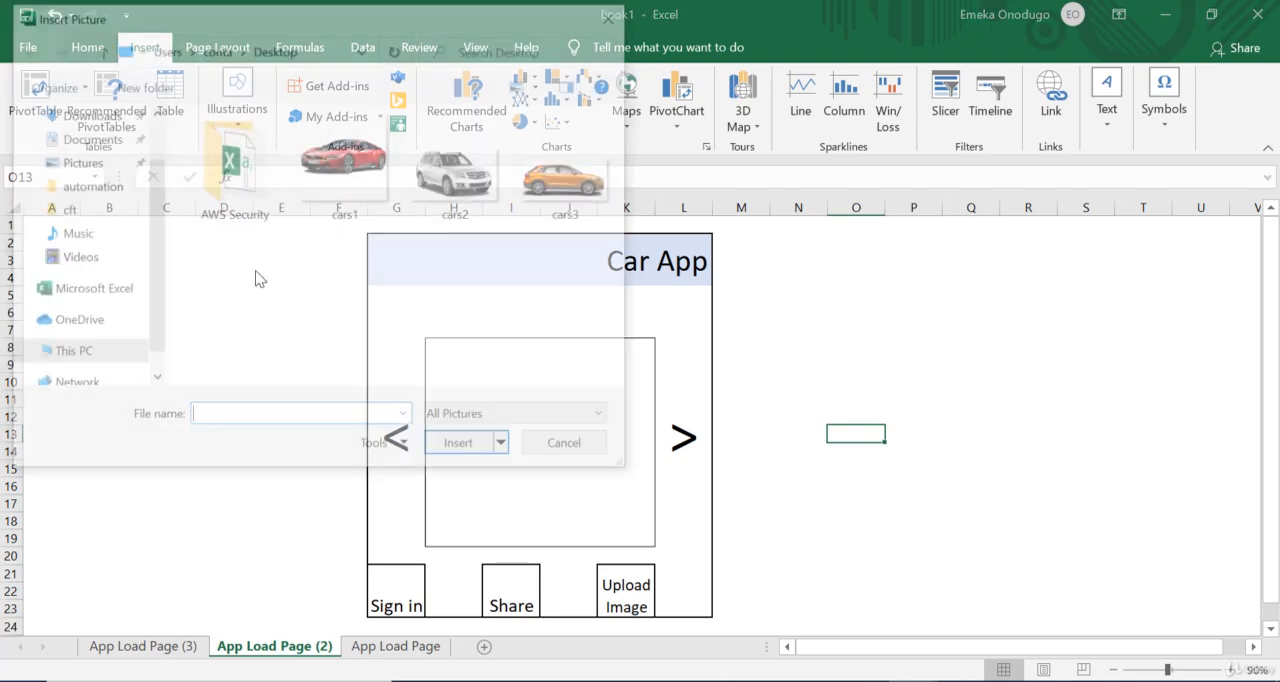
double_click(345, 170)
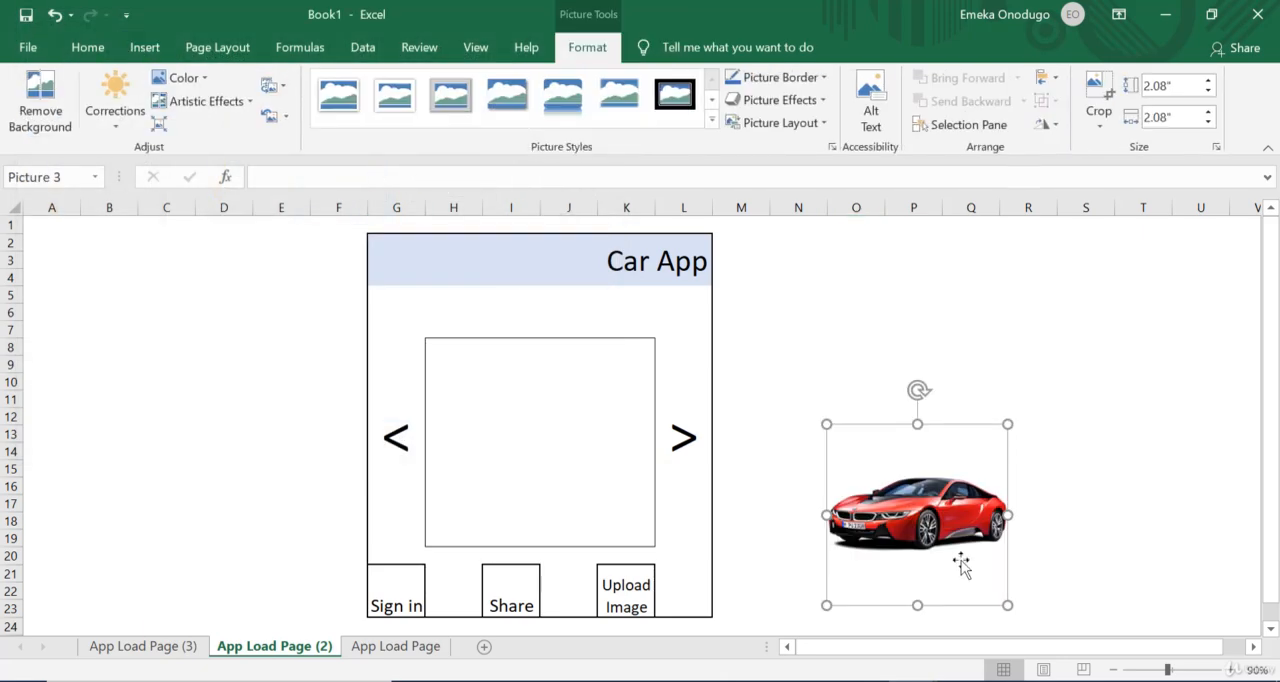
drag(958, 533, 581, 455)
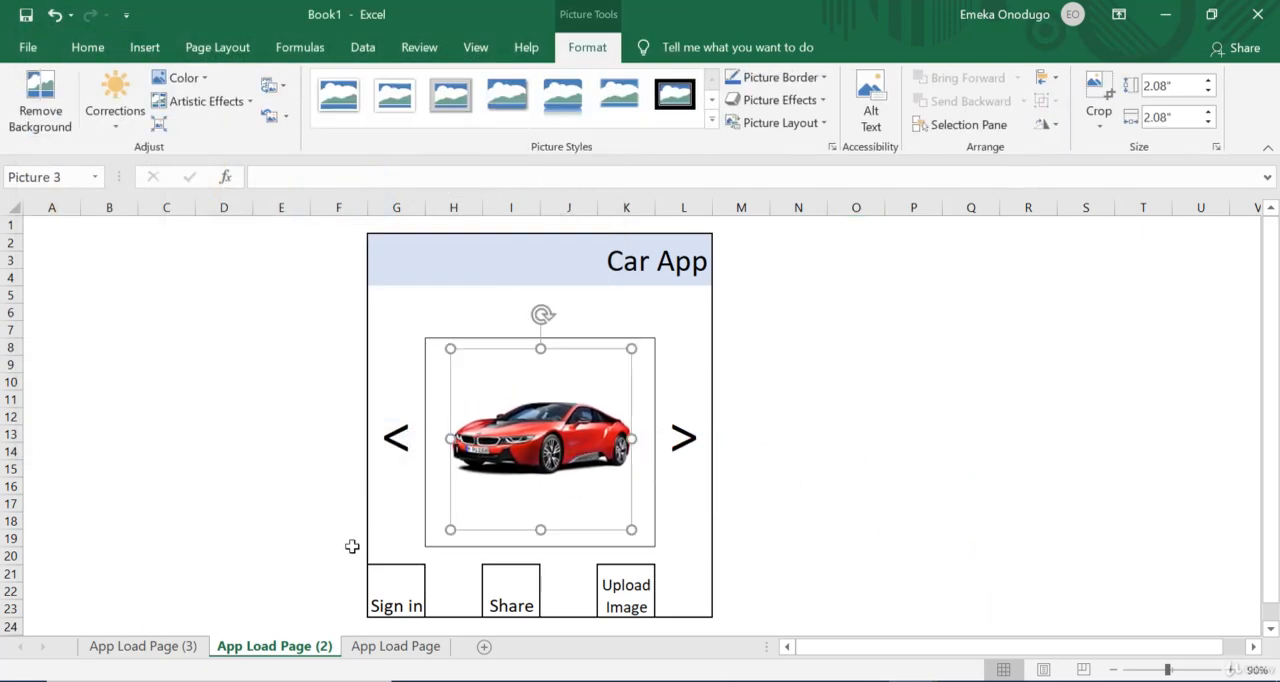
Step: Delete the orange car picture from the App Load Page (3) sheet
click(157, 651)
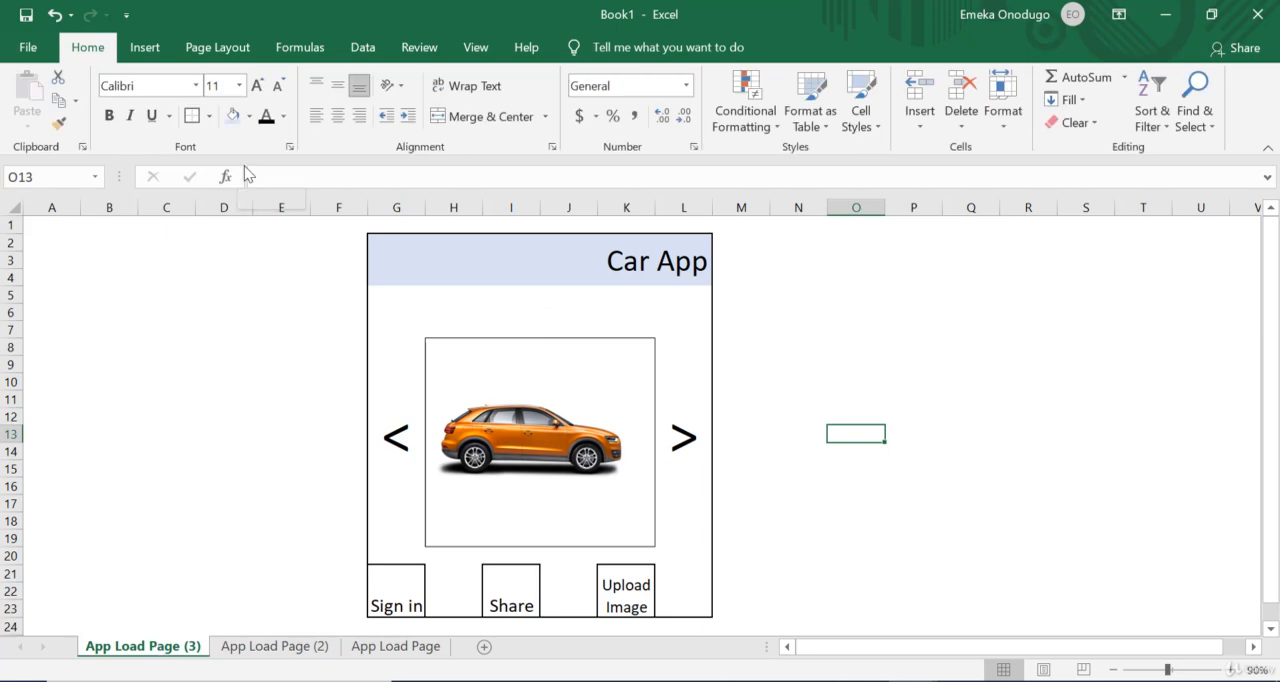
click(149, 48)
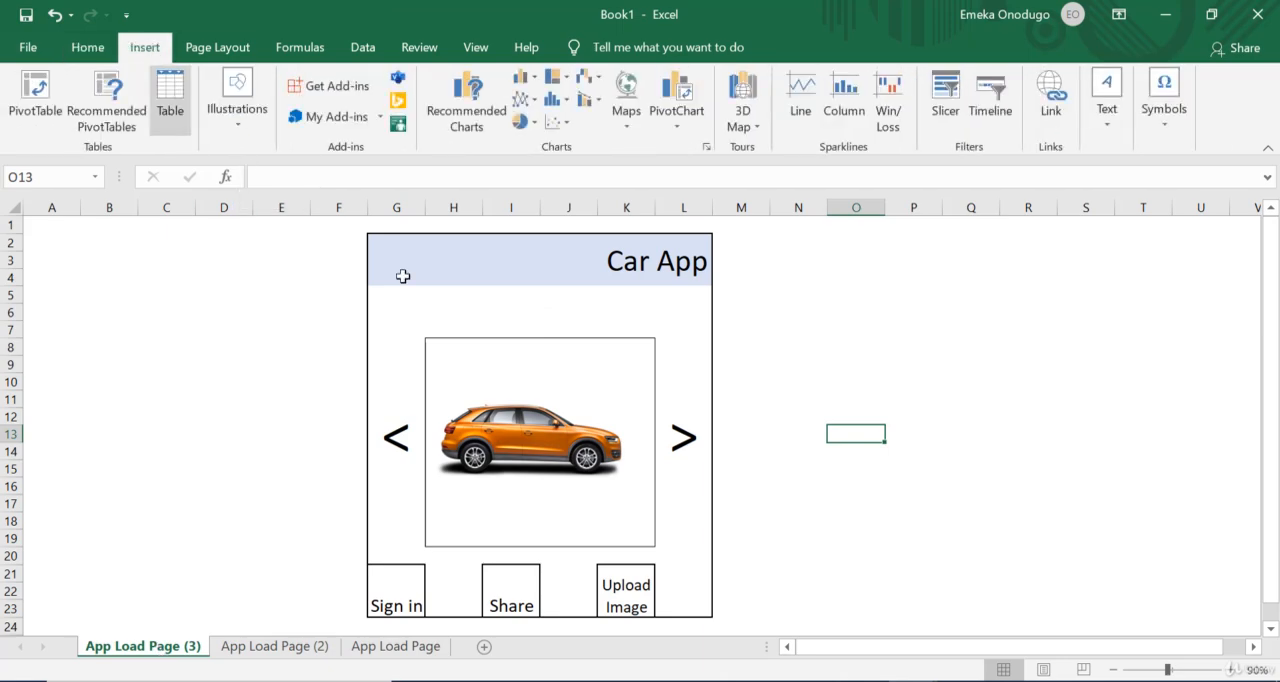
click(542, 416)
key(Delete)
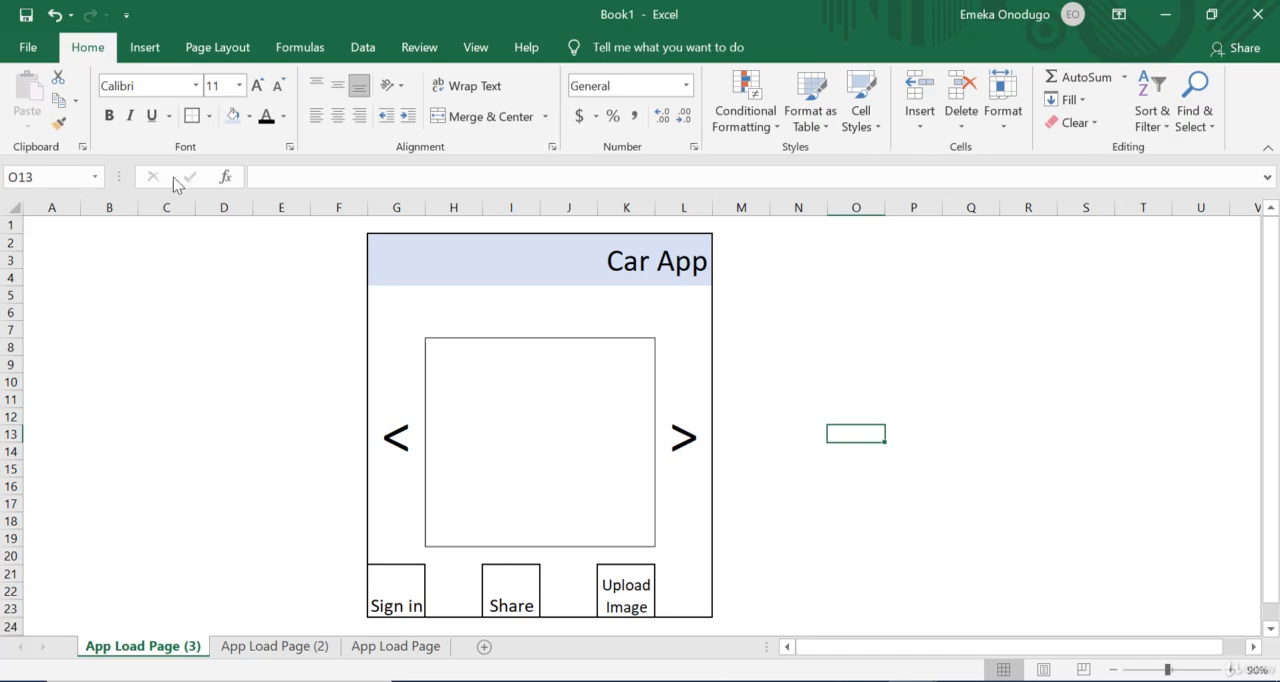
Step: Insert the picture cars2 from the device's Desktop folder into the App Load Page (3) sheet
click(146, 48)
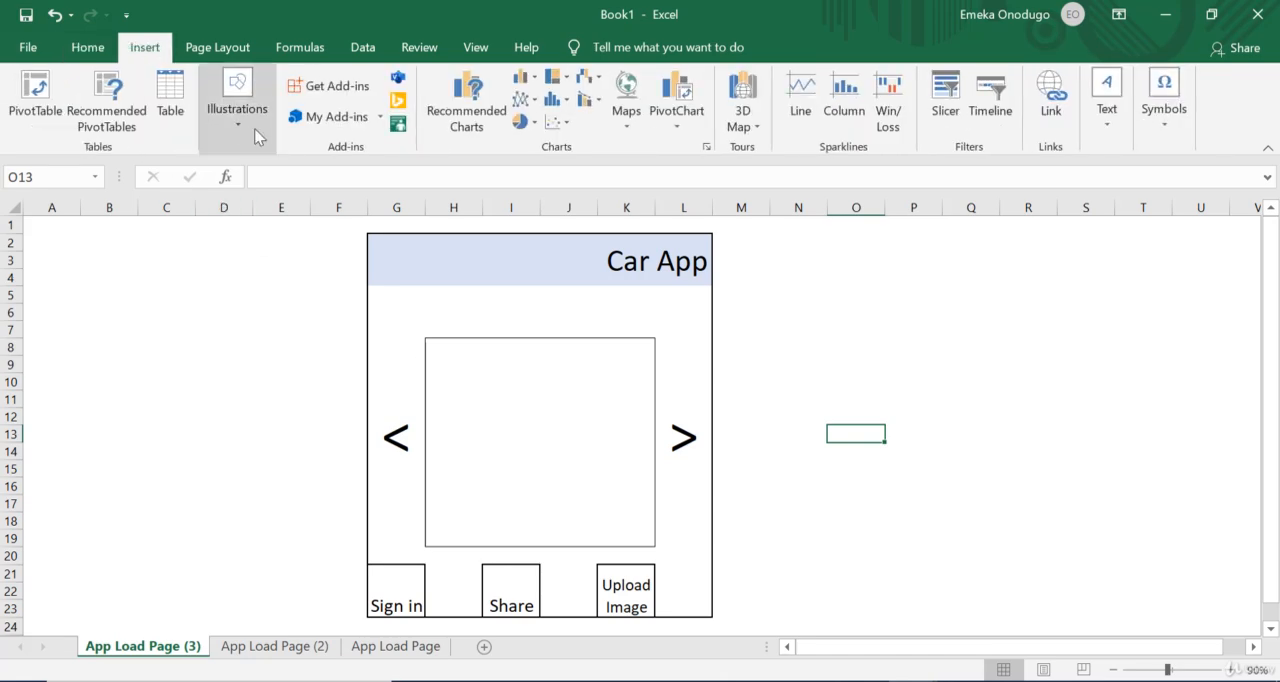
click(251, 128)
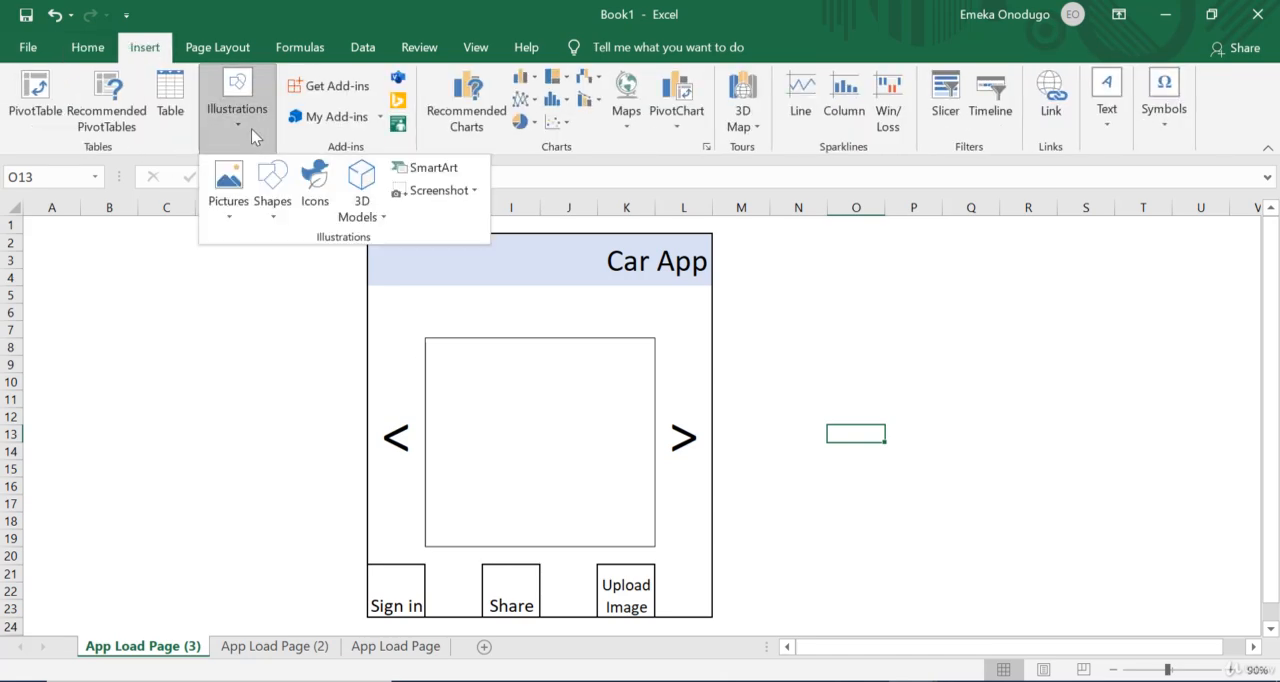
click(228, 192)
click(268, 266)
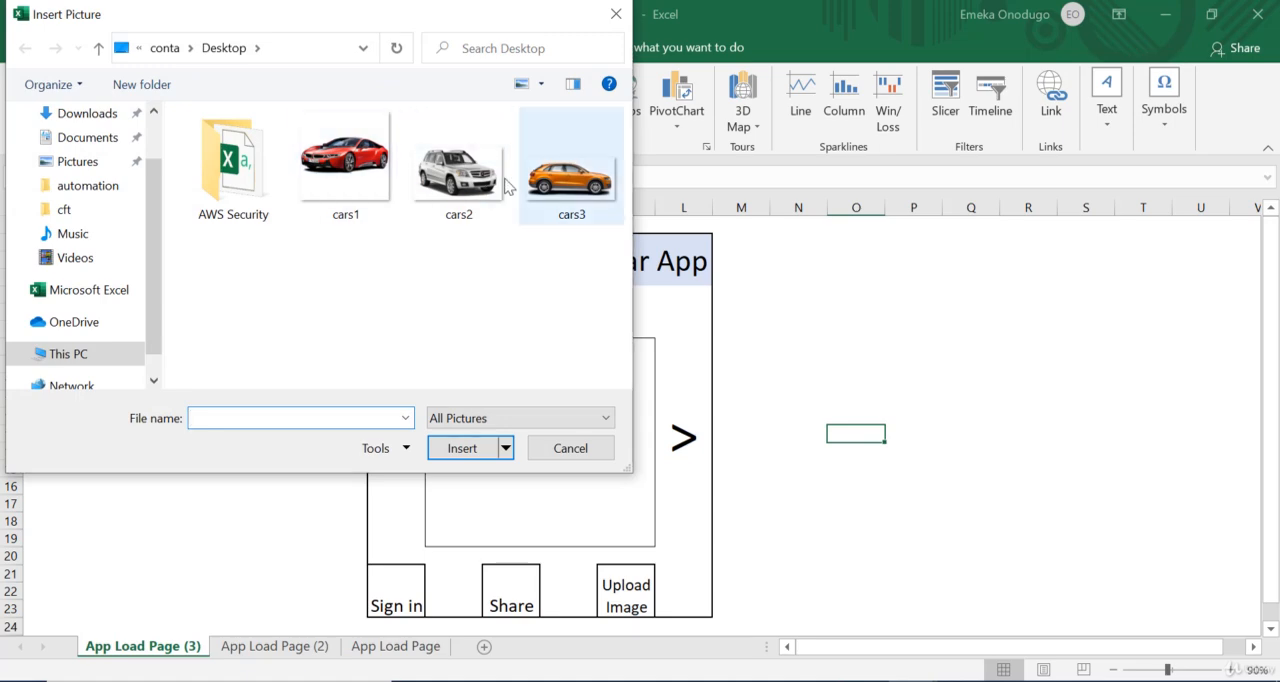
double_click(458, 172)
Step: Shrink the white car picture on the App Load Page (3) sheet and set its height to 1 inch
drag(952, 505, 447, 349)
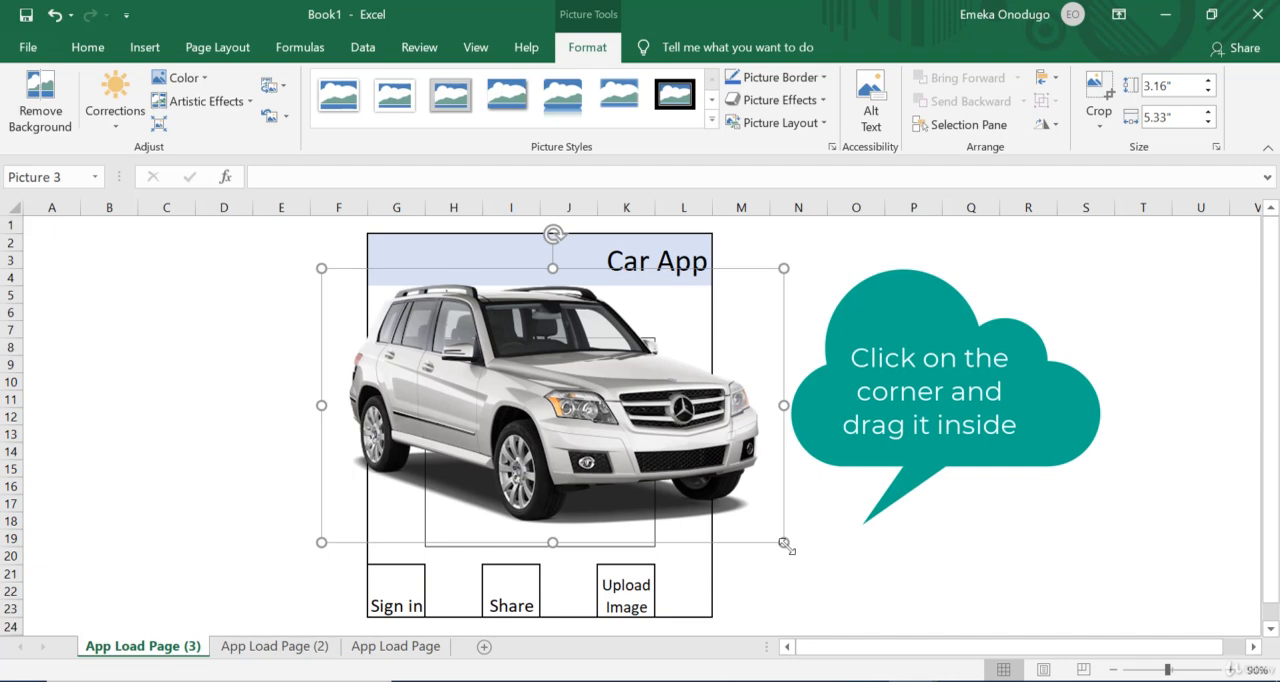
drag(786, 543, 612, 458)
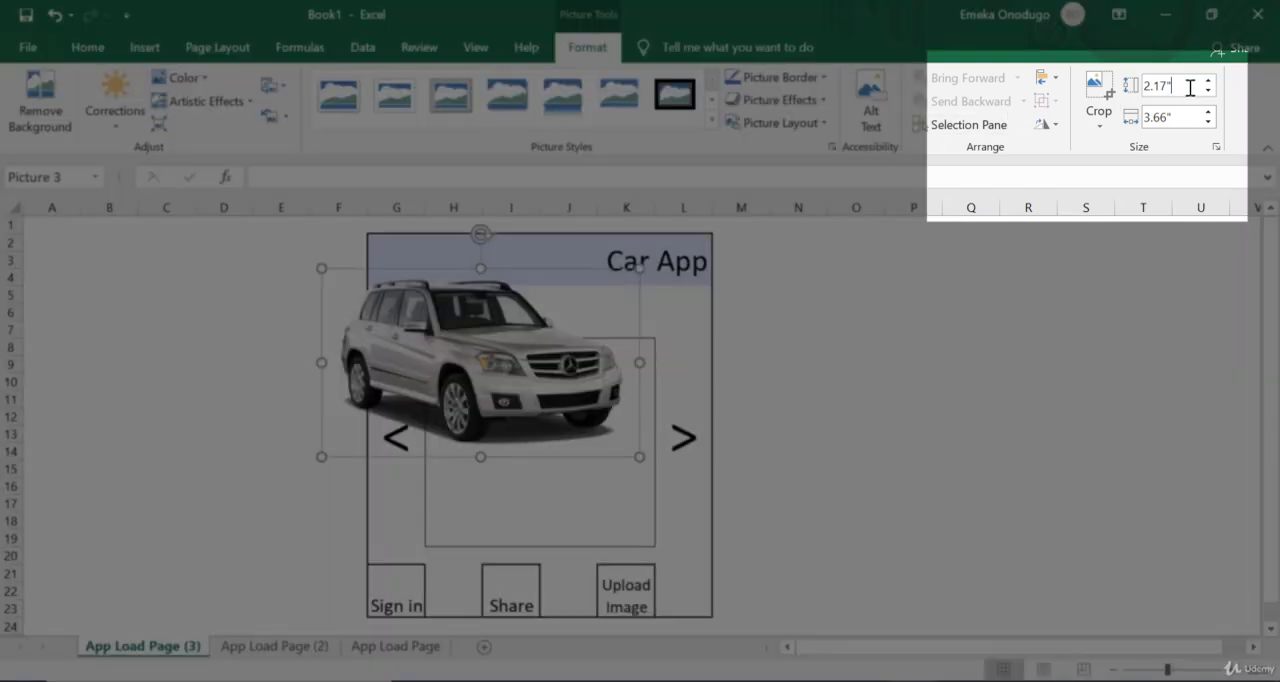
double_click(1190, 87)
text(1)
key(Return)
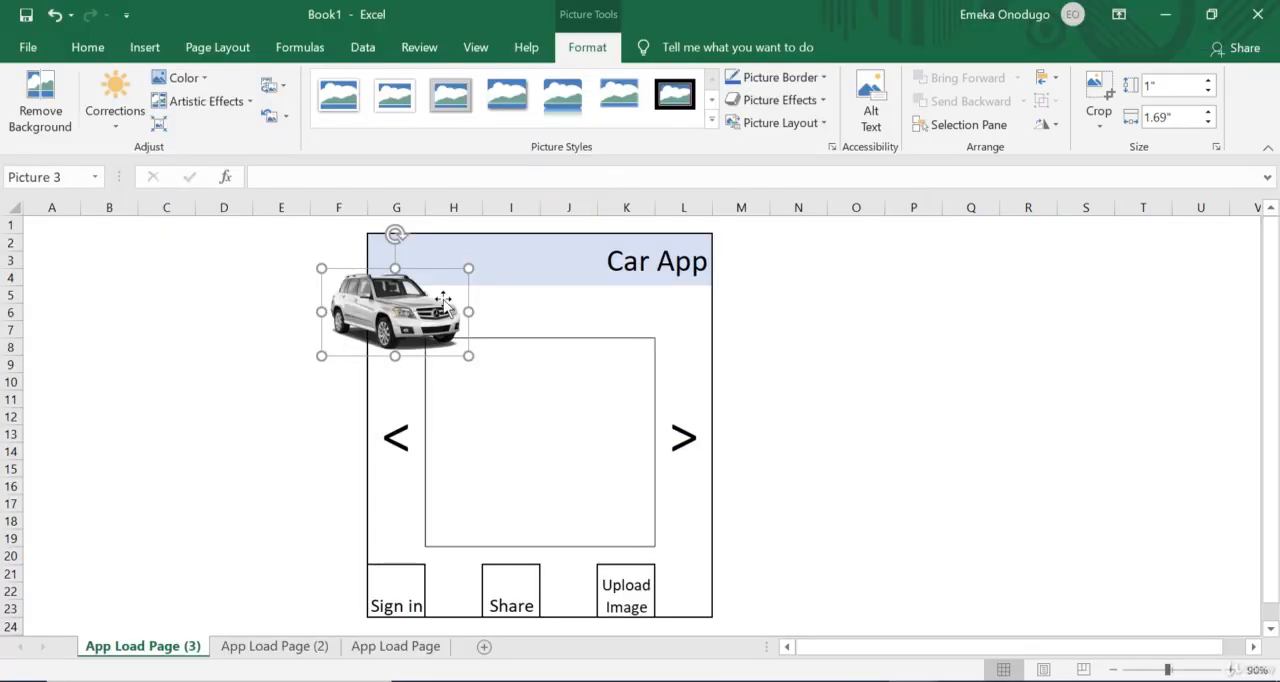
Step: Place the white car picture inside the inner box between the arrows and scale it up to fit
drag(428, 325, 656, 490)
drag(600, 430, 572, 428)
click(811, 472)
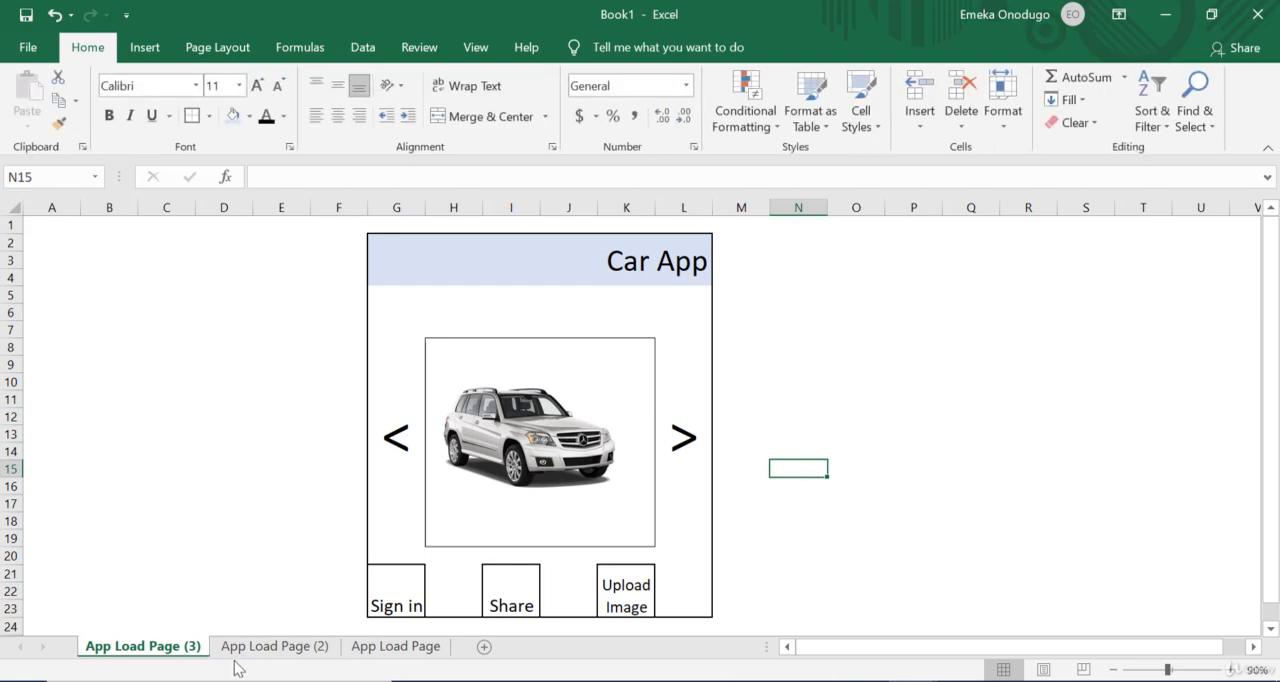
Step: Review the car pictures on the three App Load Page sheets and return to the original App Load Page
click(289, 650)
click(360, 648)
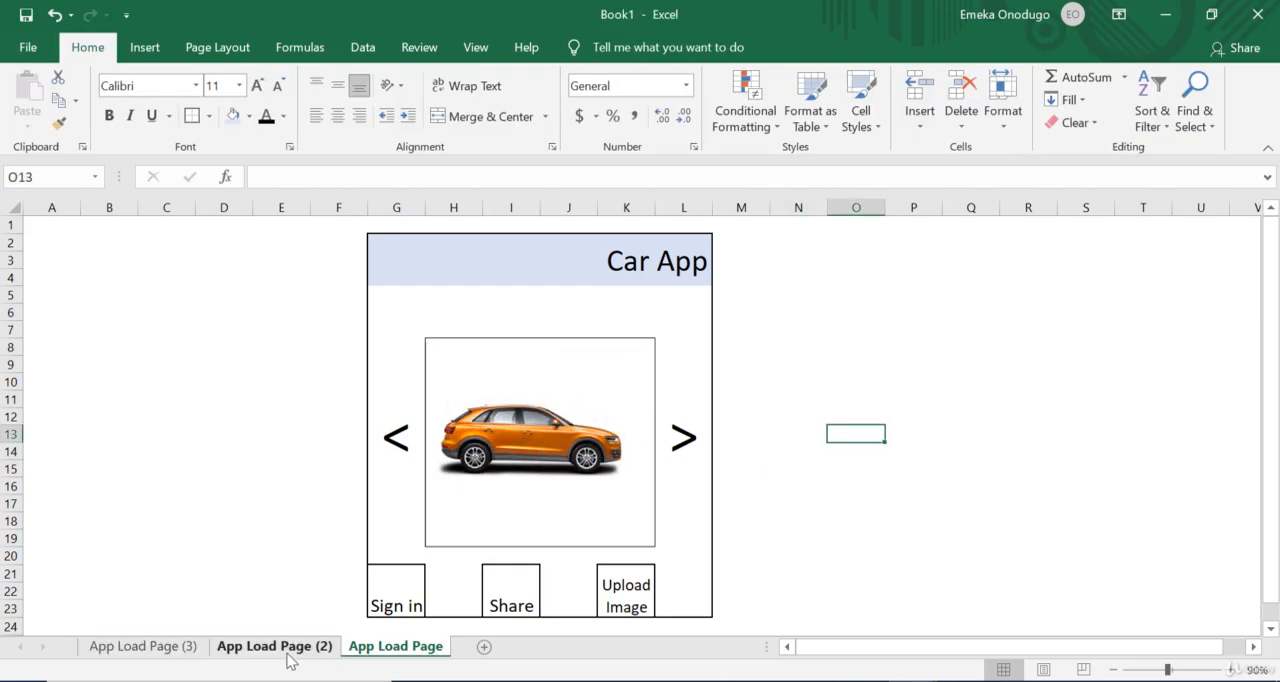
click(289, 650)
click(186, 647)
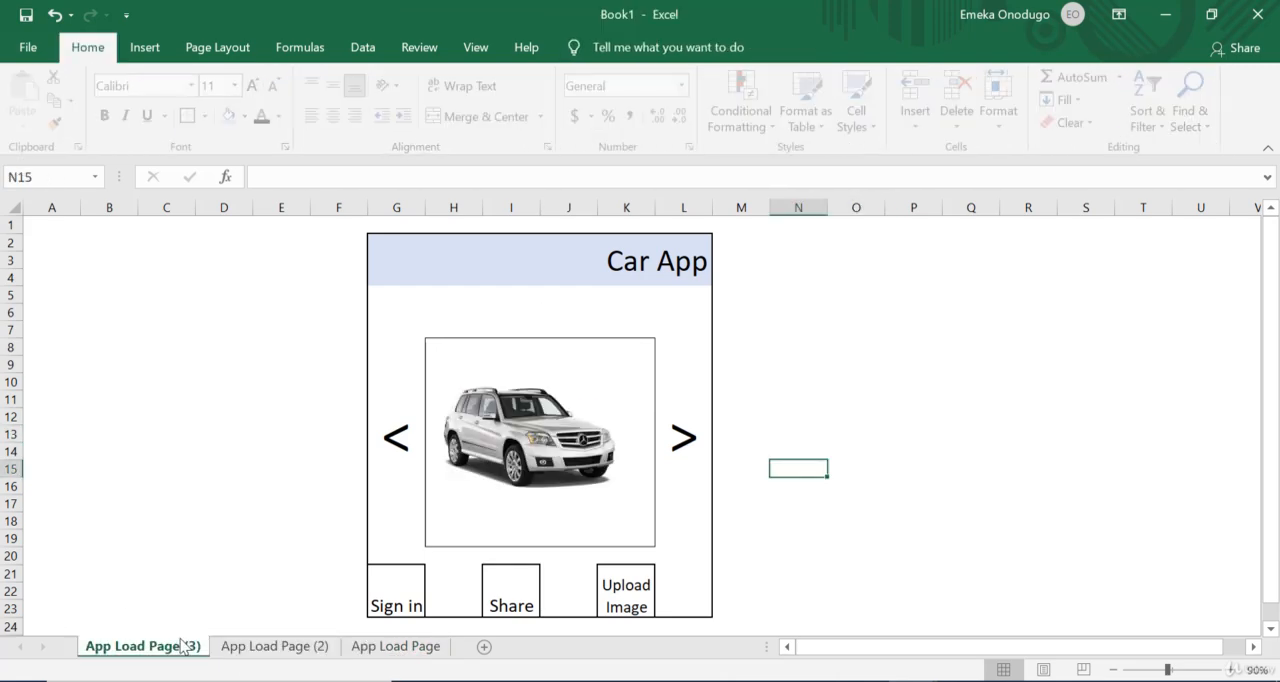
click(405, 648)
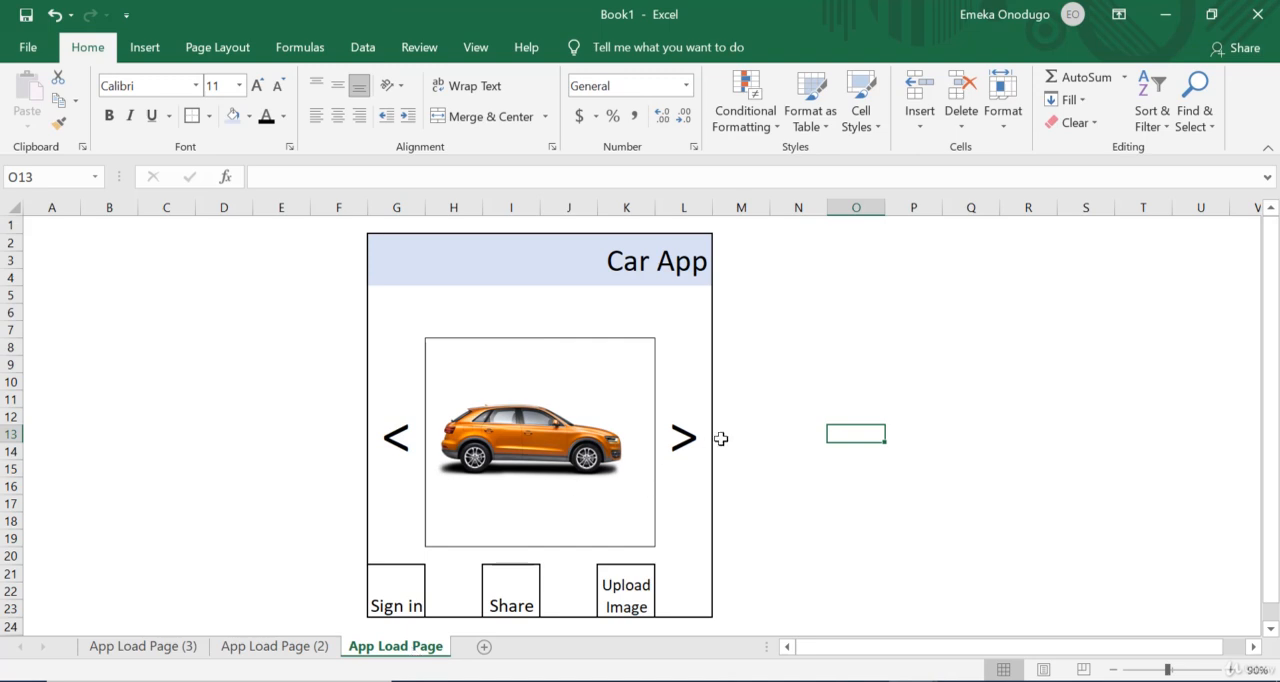
Step: Hyperlink the > arrow in cell L12 of App Load Page to cell A1 of App Load Page (2) and test the link
click(676, 437)
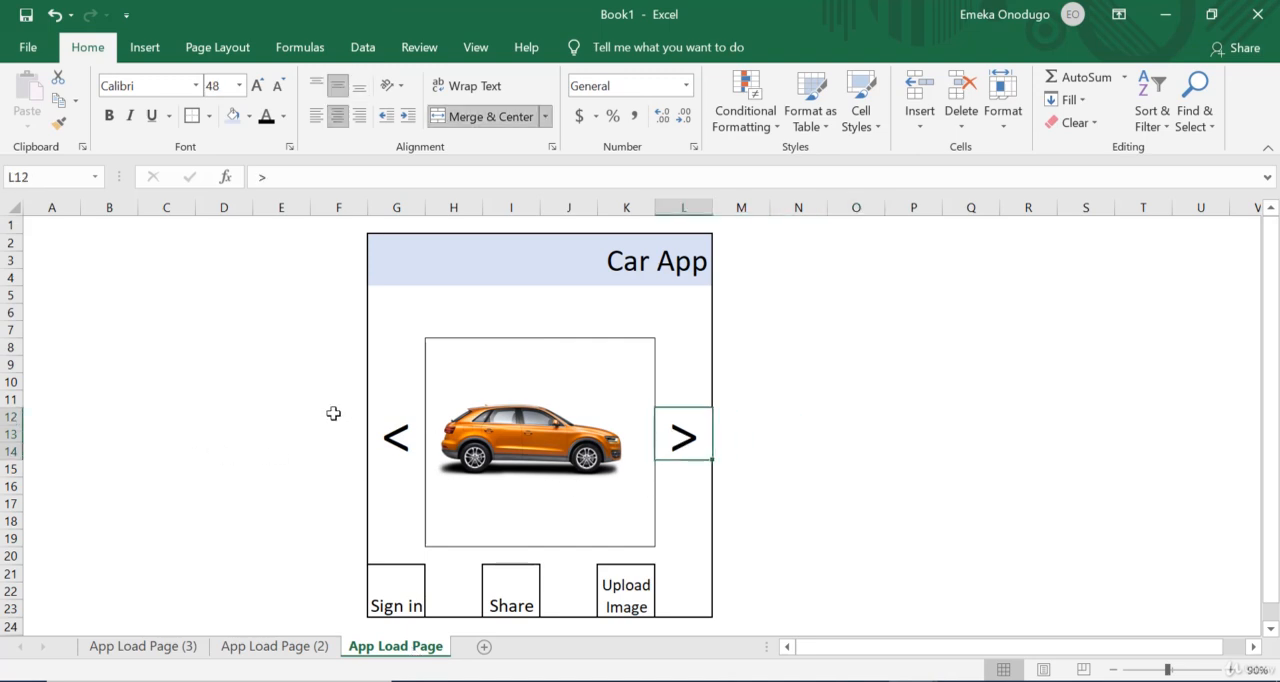
click(401, 430)
click(690, 443)
right_click(680, 440)
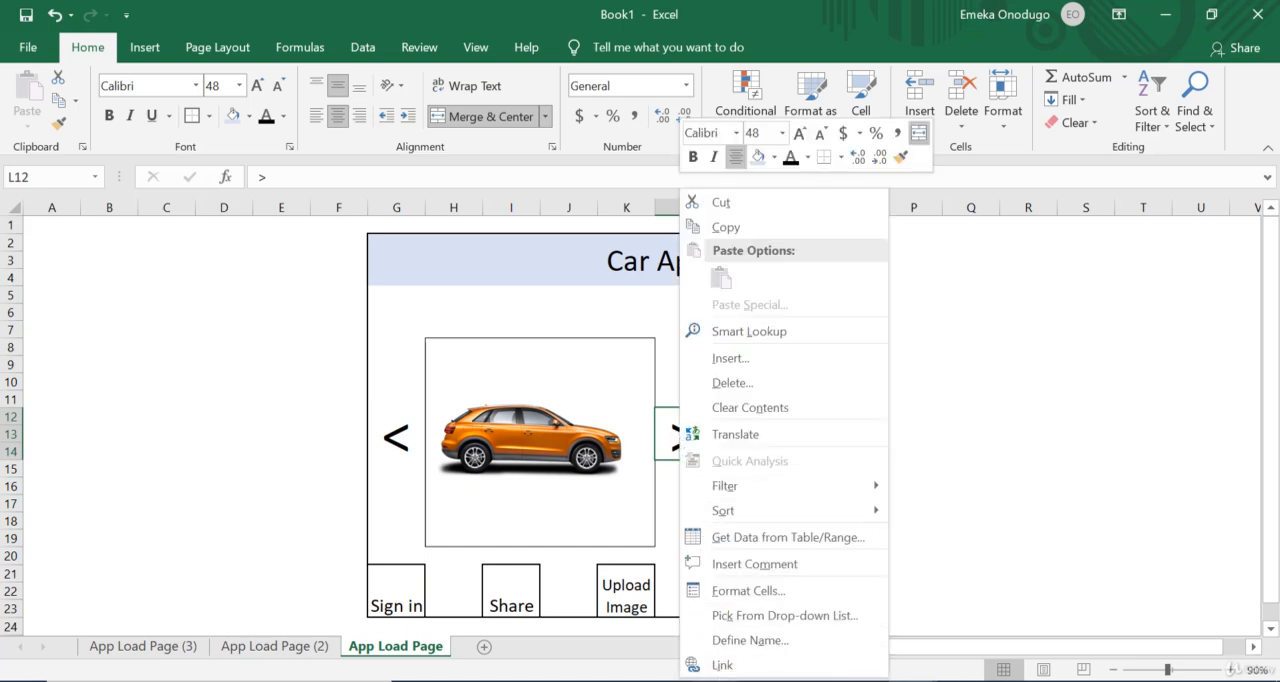
click(1026, 413)
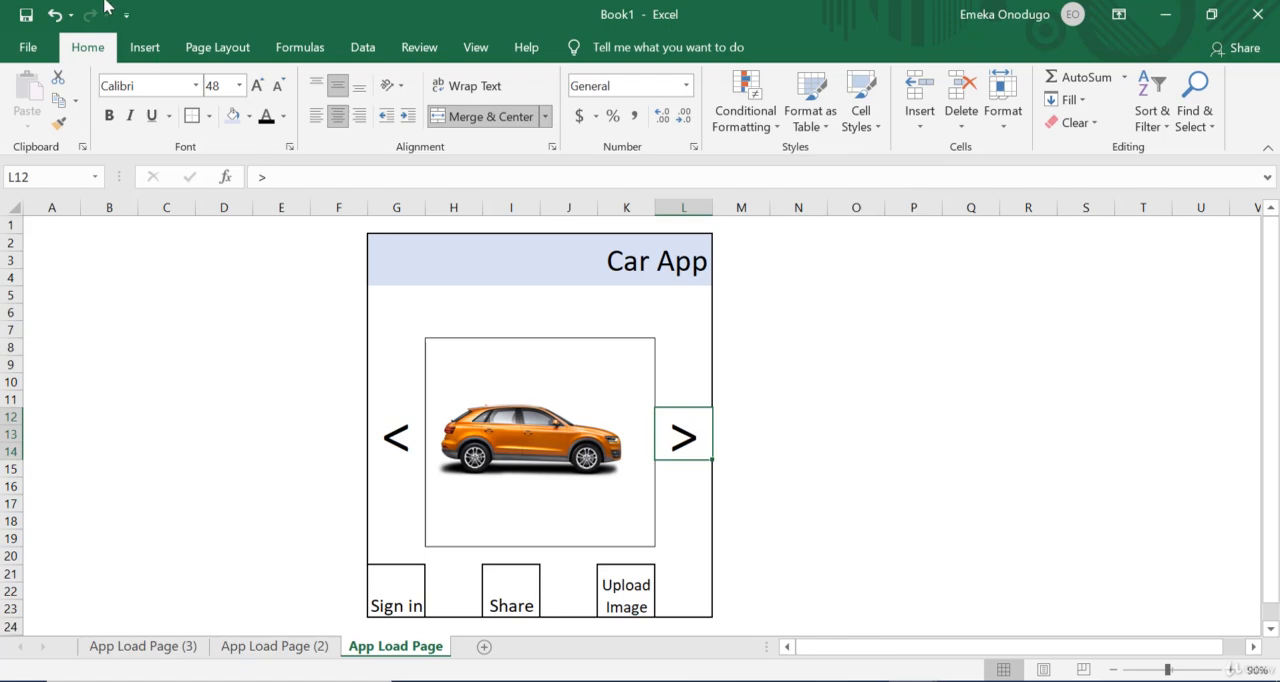
click(145, 47)
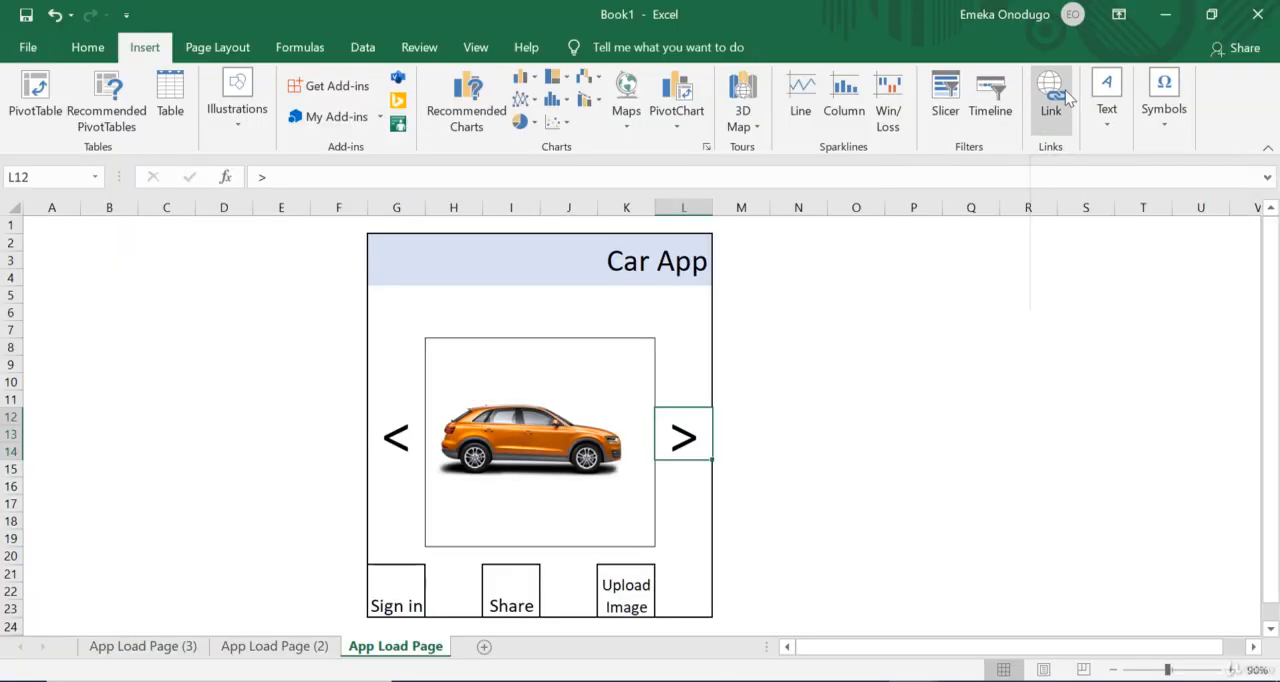
click(1065, 92)
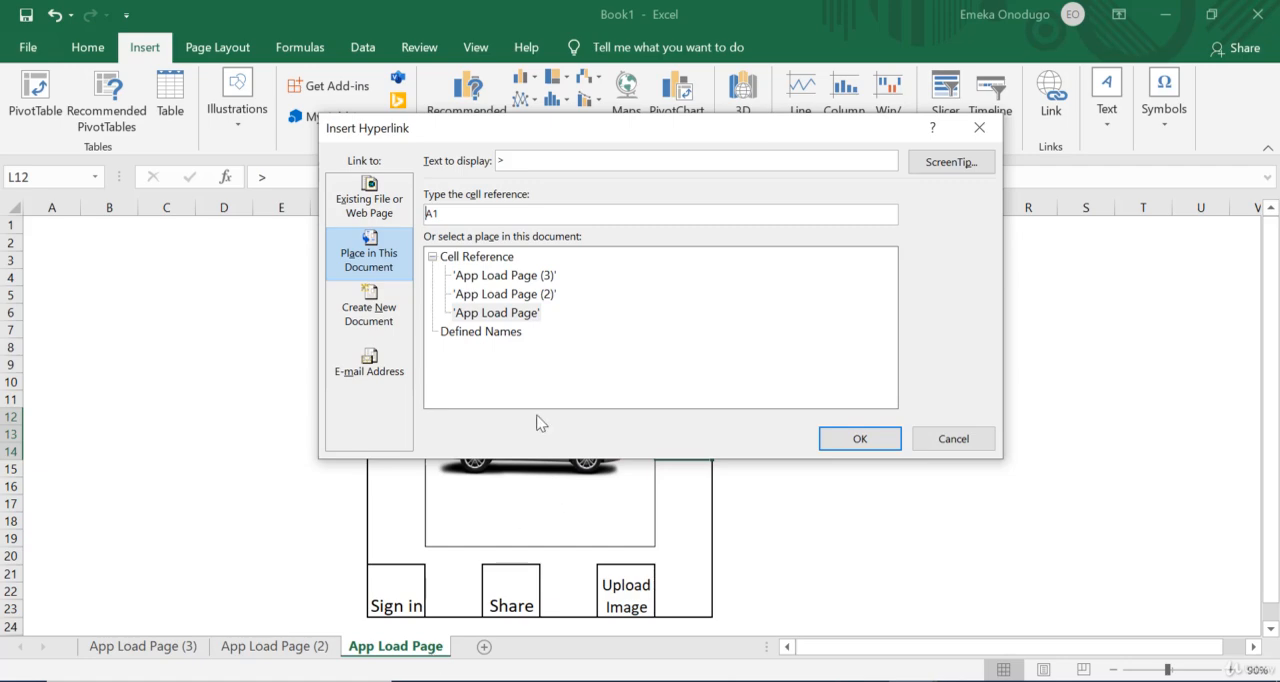
click(543, 295)
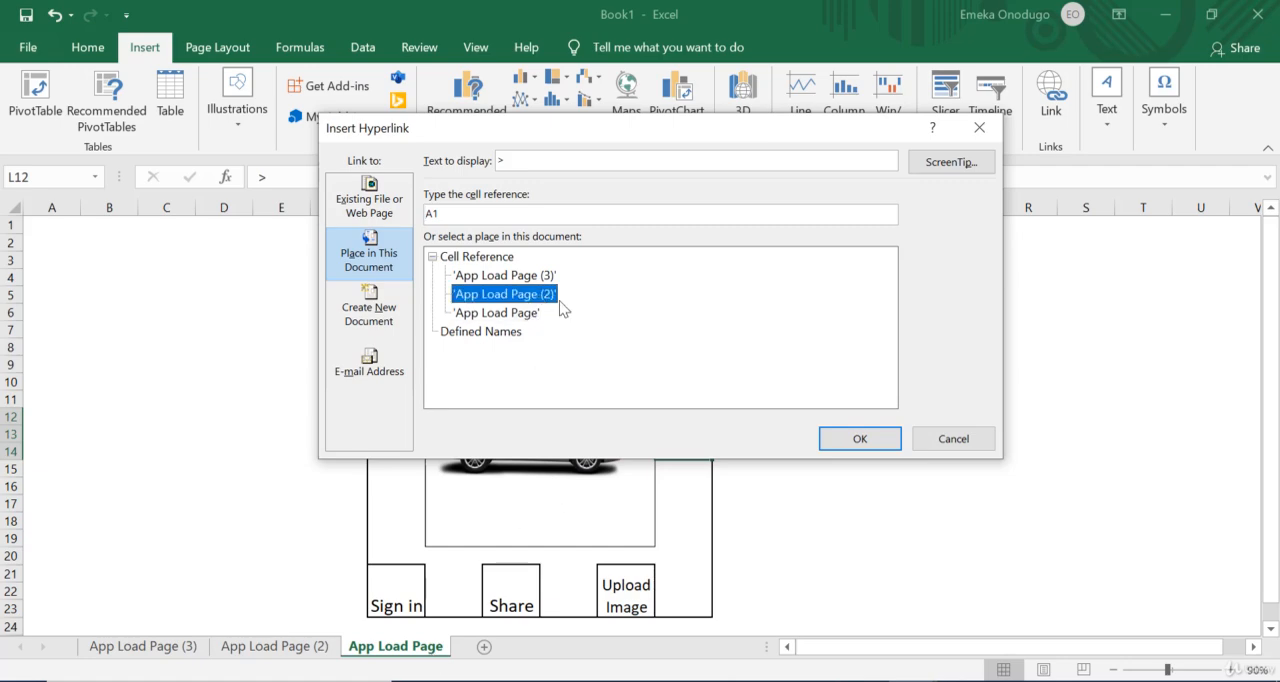
click(863, 439)
click(860, 466)
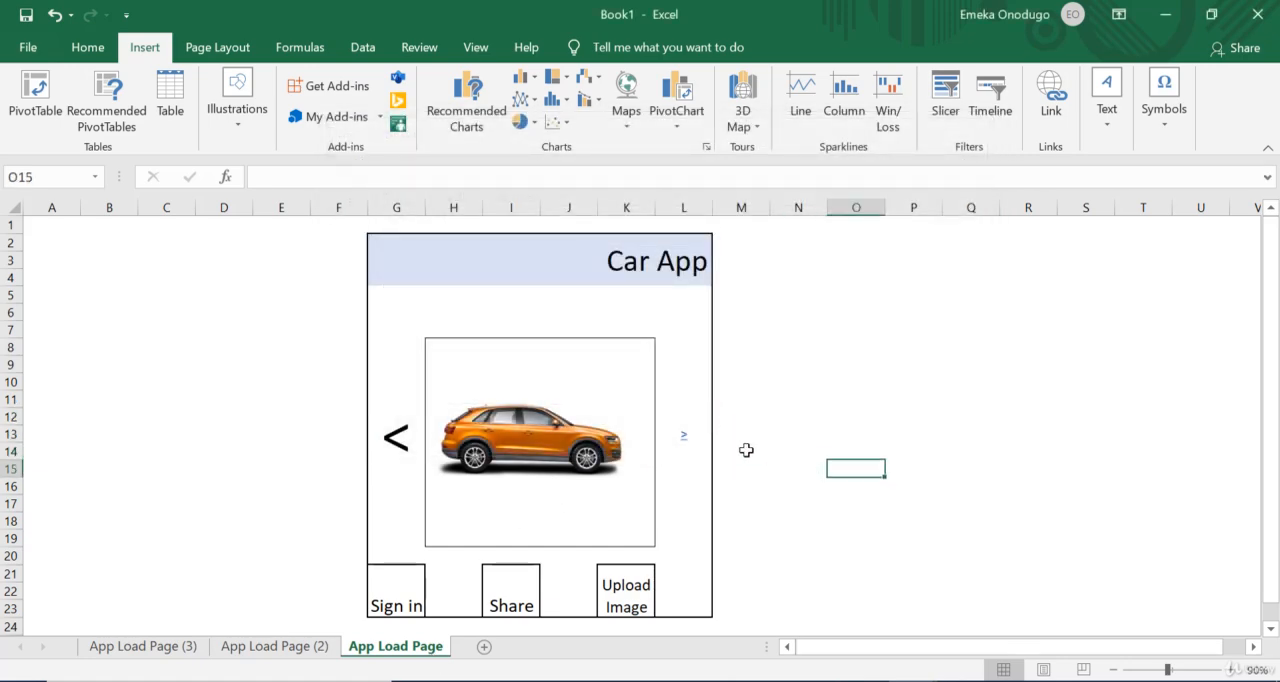
click(684, 441)
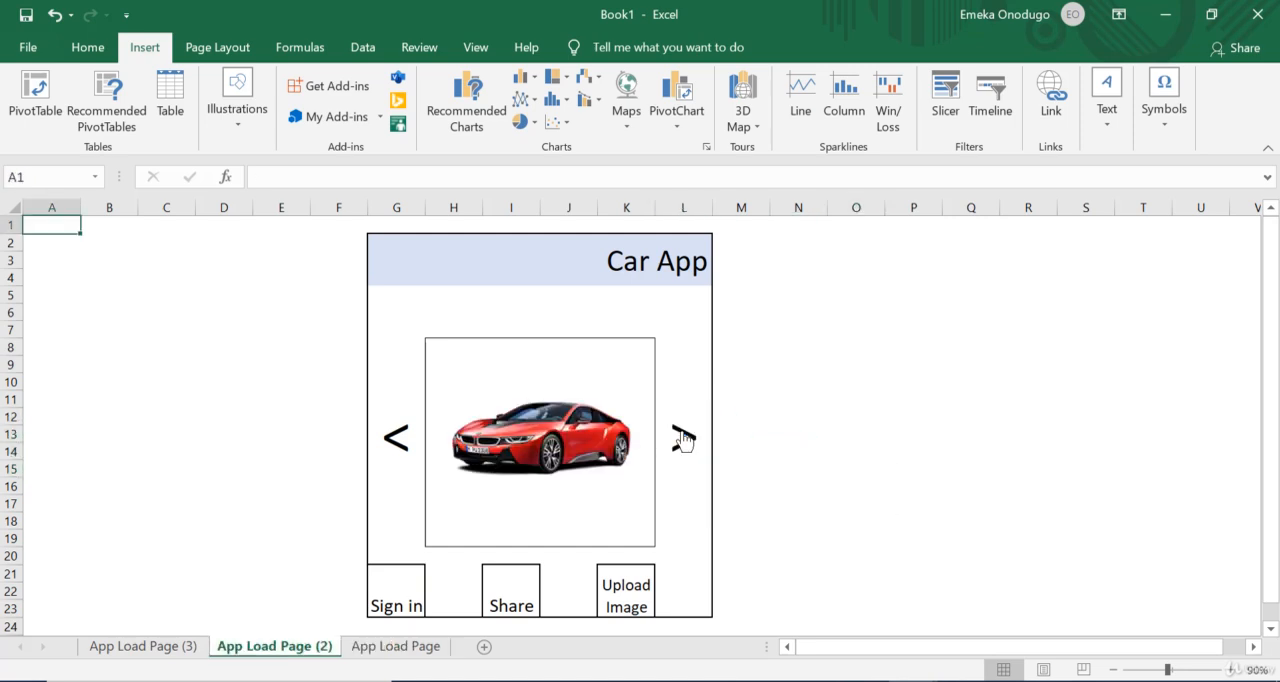
click(390, 646)
Step: Remove the underline from the linked > arrow in cell L12 and enlarge its font to size 36
click(773, 452)
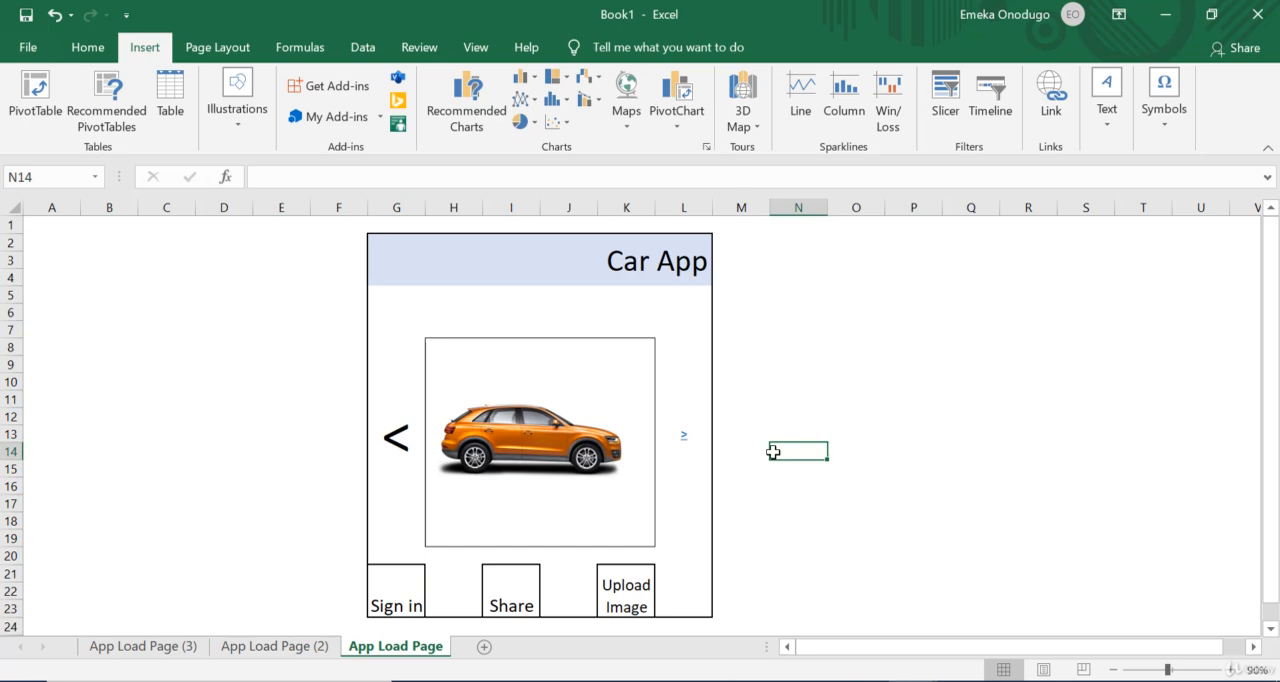
key(Left)
key(Left)
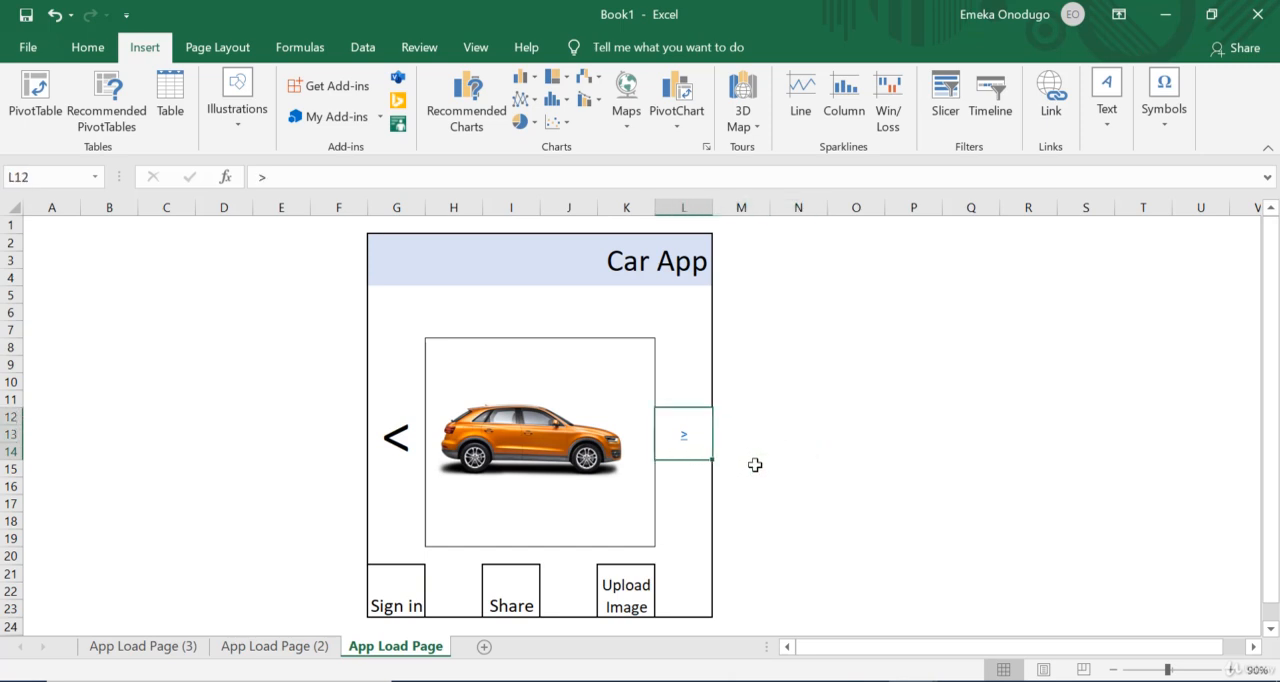
click(92, 47)
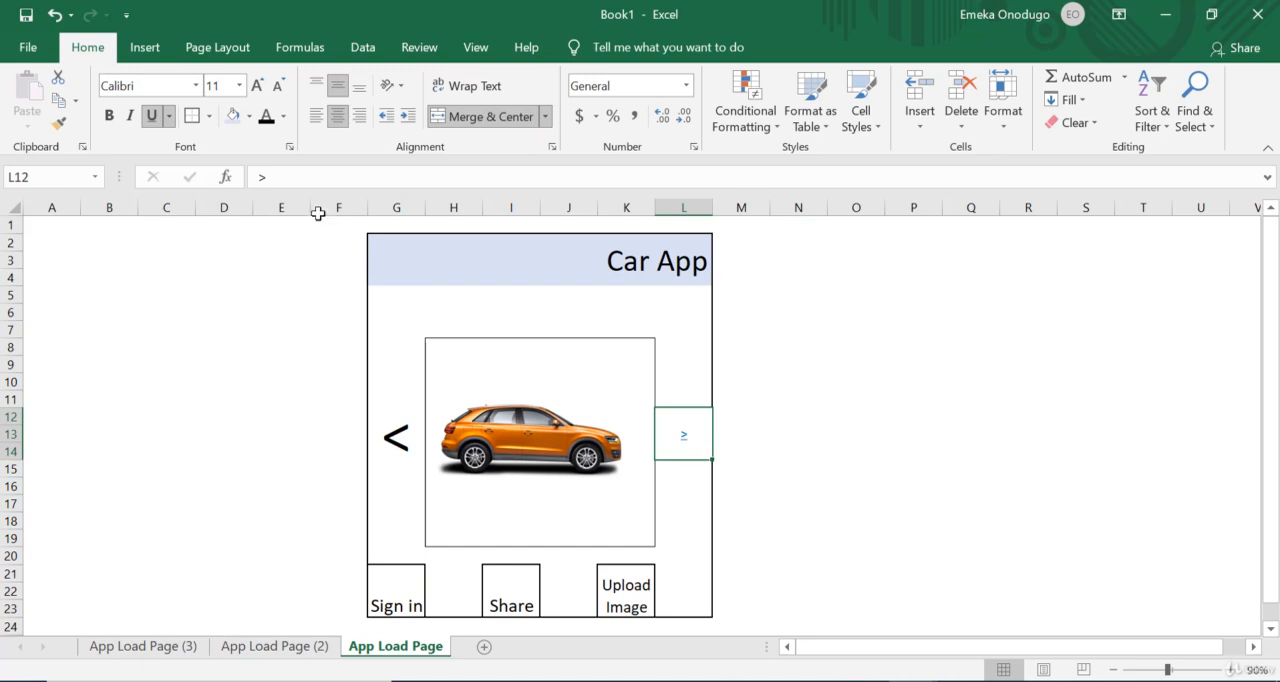
click(152, 116)
click(257, 86)
click(257, 86)
click(257, 86)
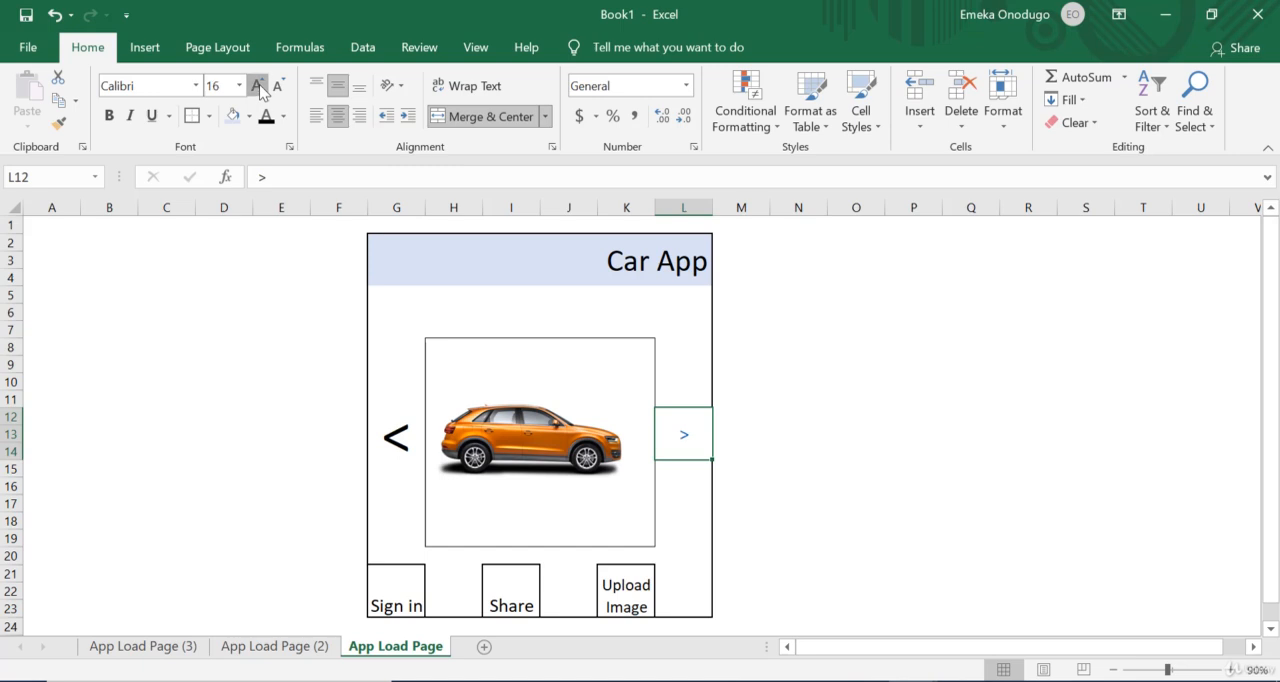
click(257, 86)
click(257, 86)
click(257, 86)
click(257, 86)
click(258, 87)
click(258, 87)
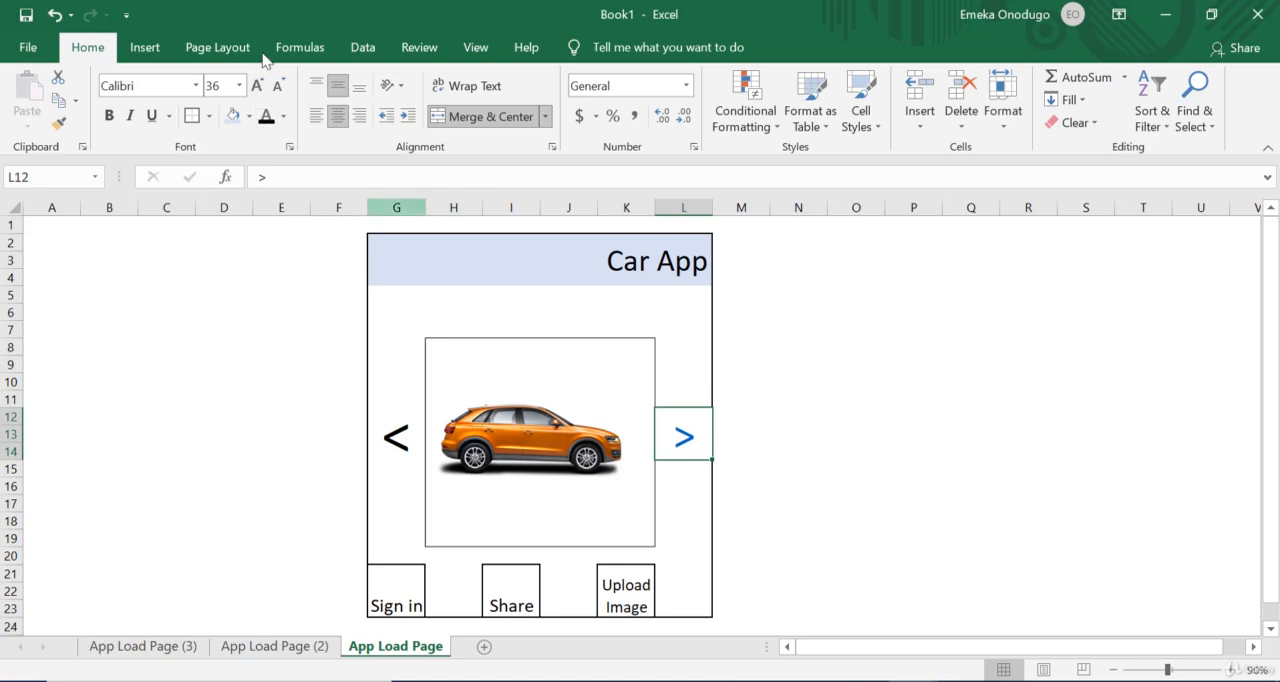
Step: Set the font color of the linked > arrow in cell L12 to black
click(285, 118)
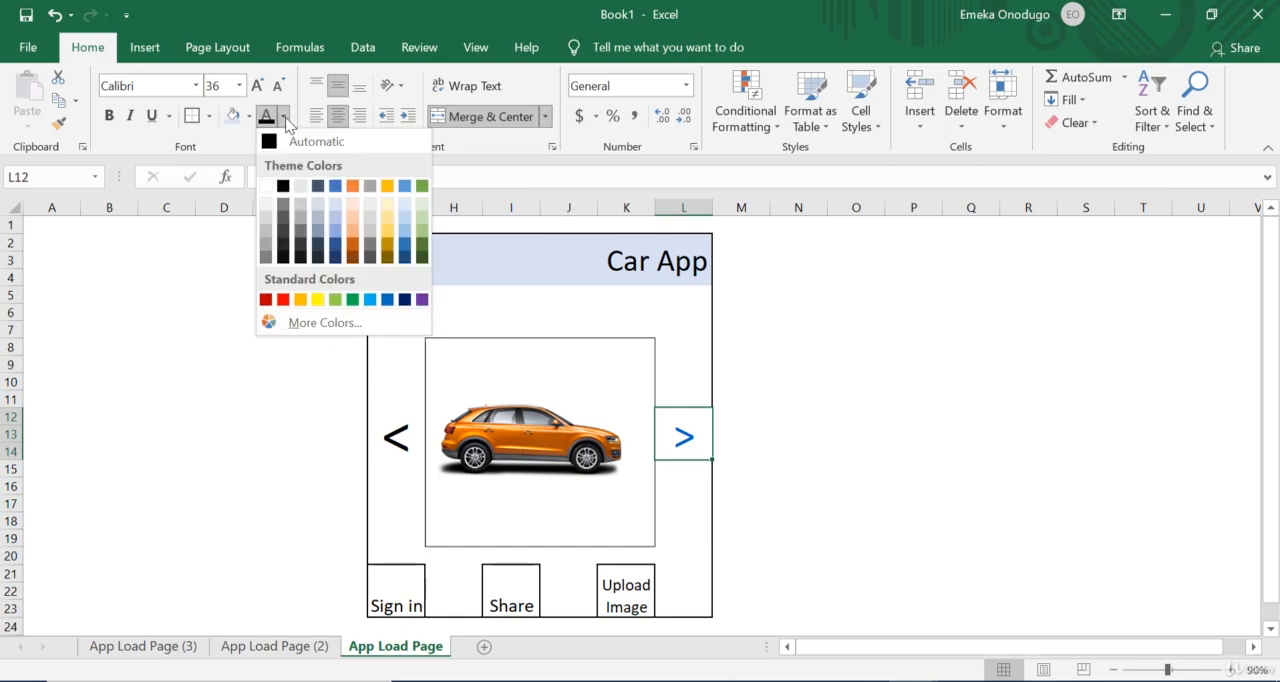
click(283, 187)
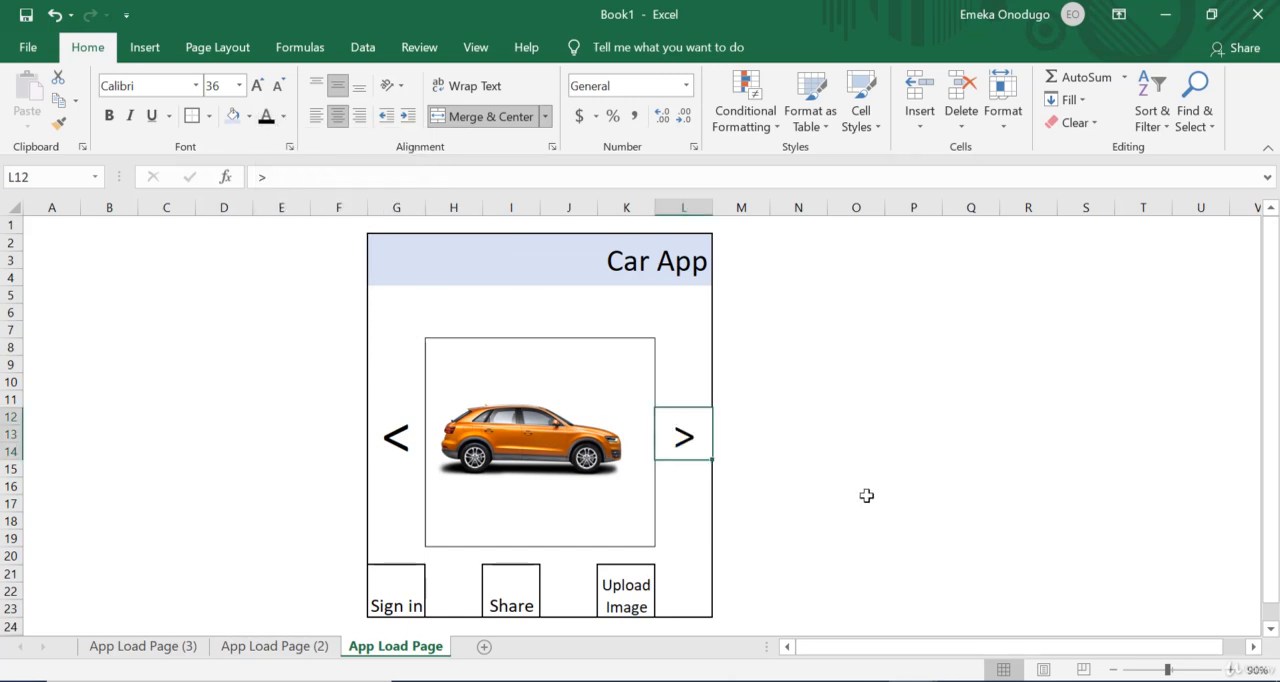
click(889, 515)
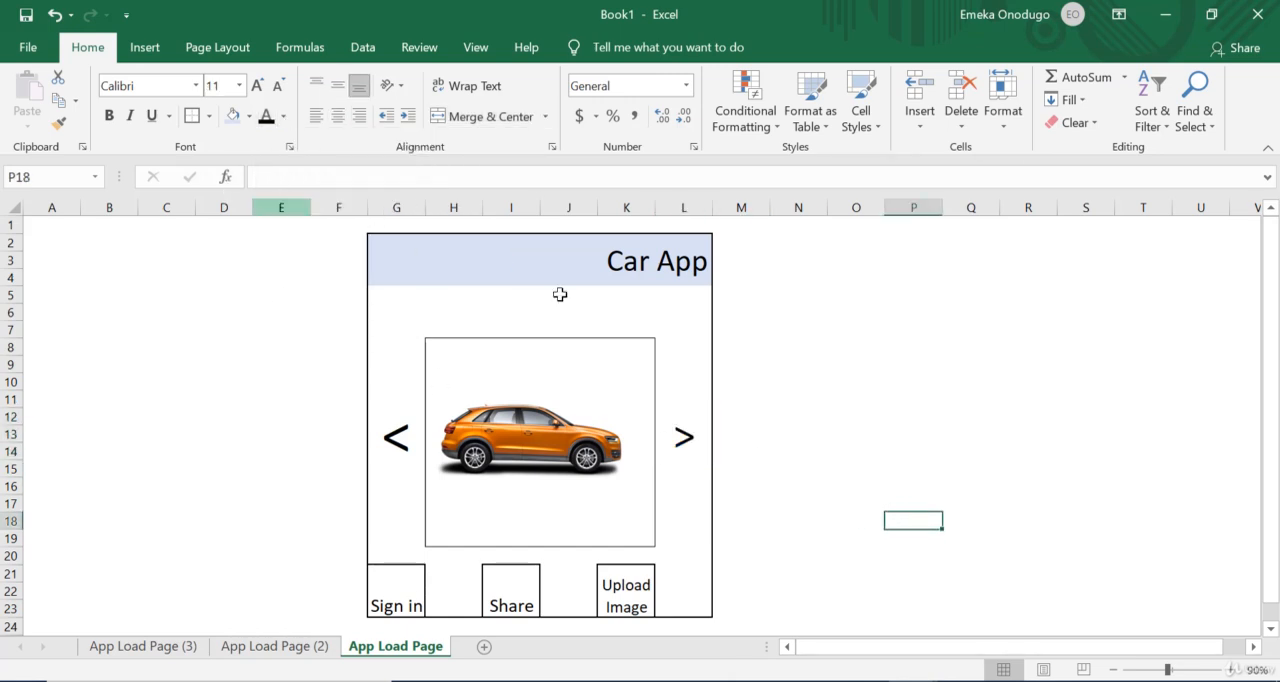
Step: Enlarge the > arrow's font by one more size to match the < arrow
click(744, 452)
key(Left)
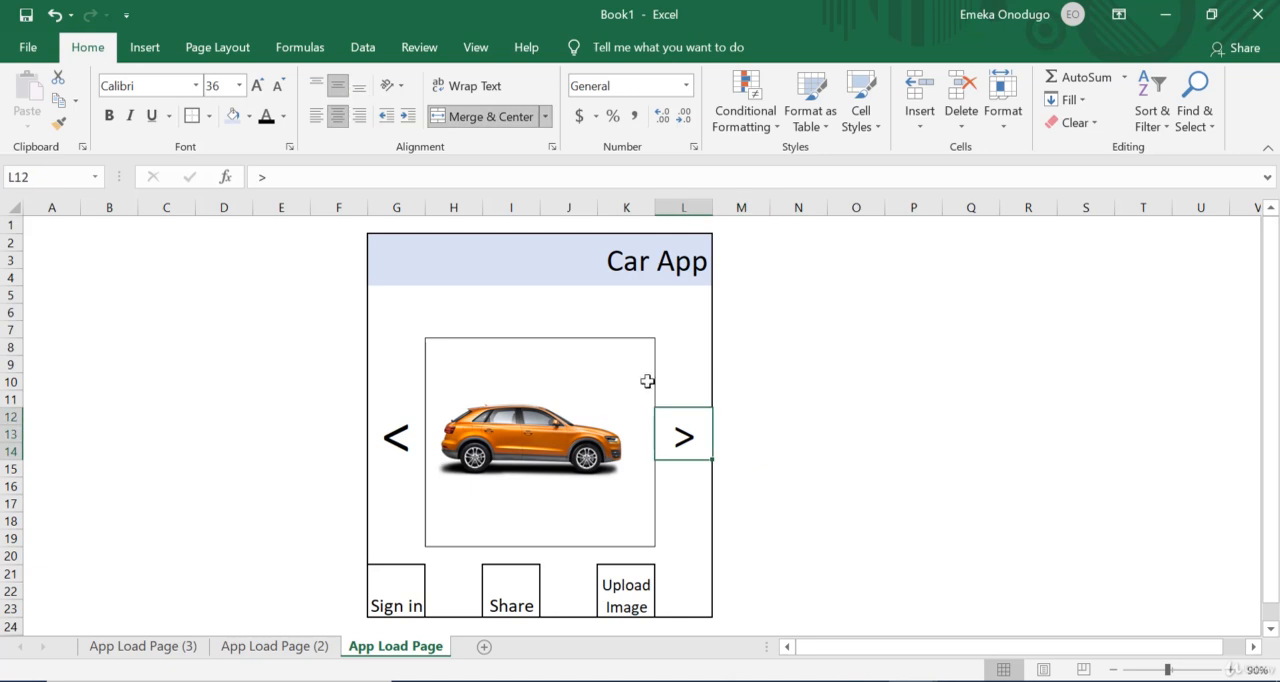
click(257, 85)
click(822, 424)
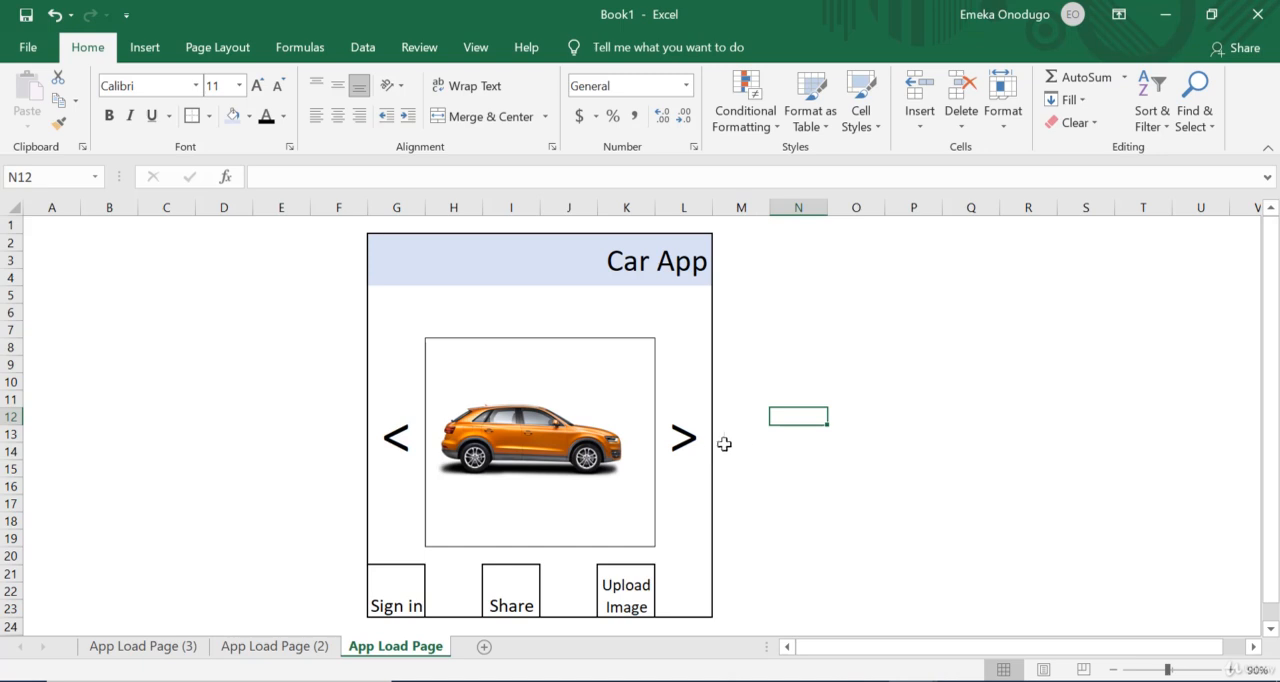
Step: Follow the > link to App Load Page (2) and hyperlink the < arrow in cell G12 to cell A1 of App Load Page
click(684, 448)
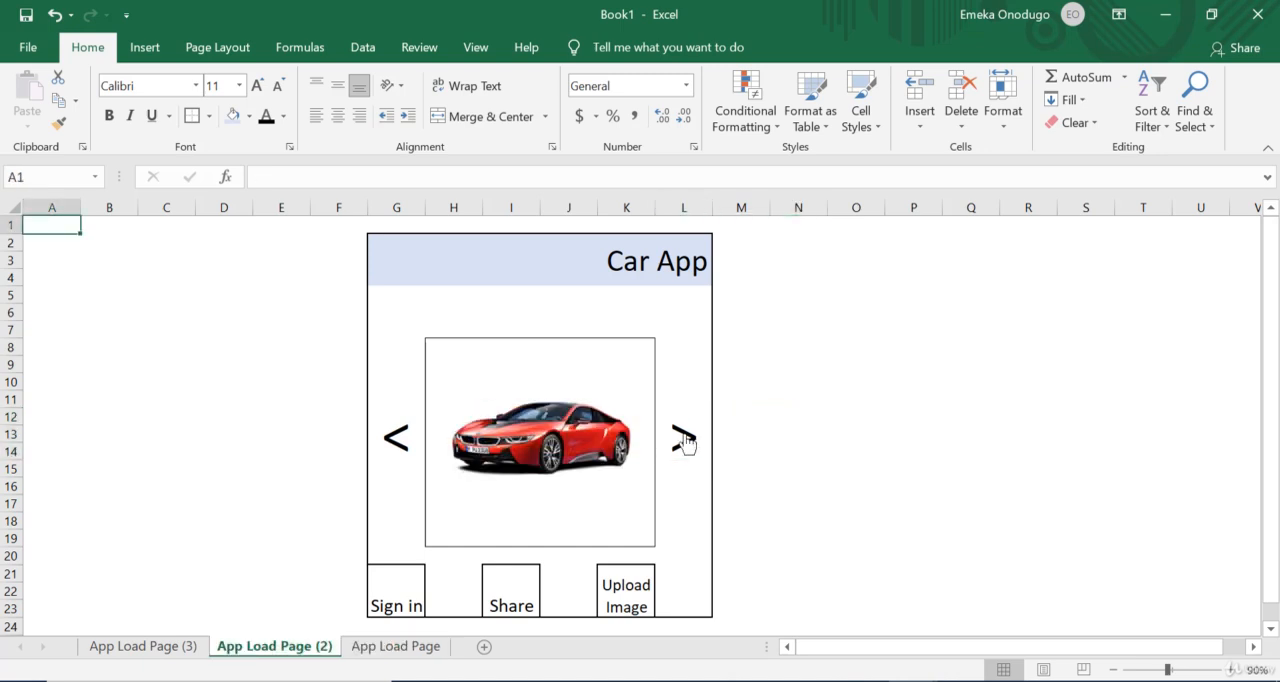
click(395, 432)
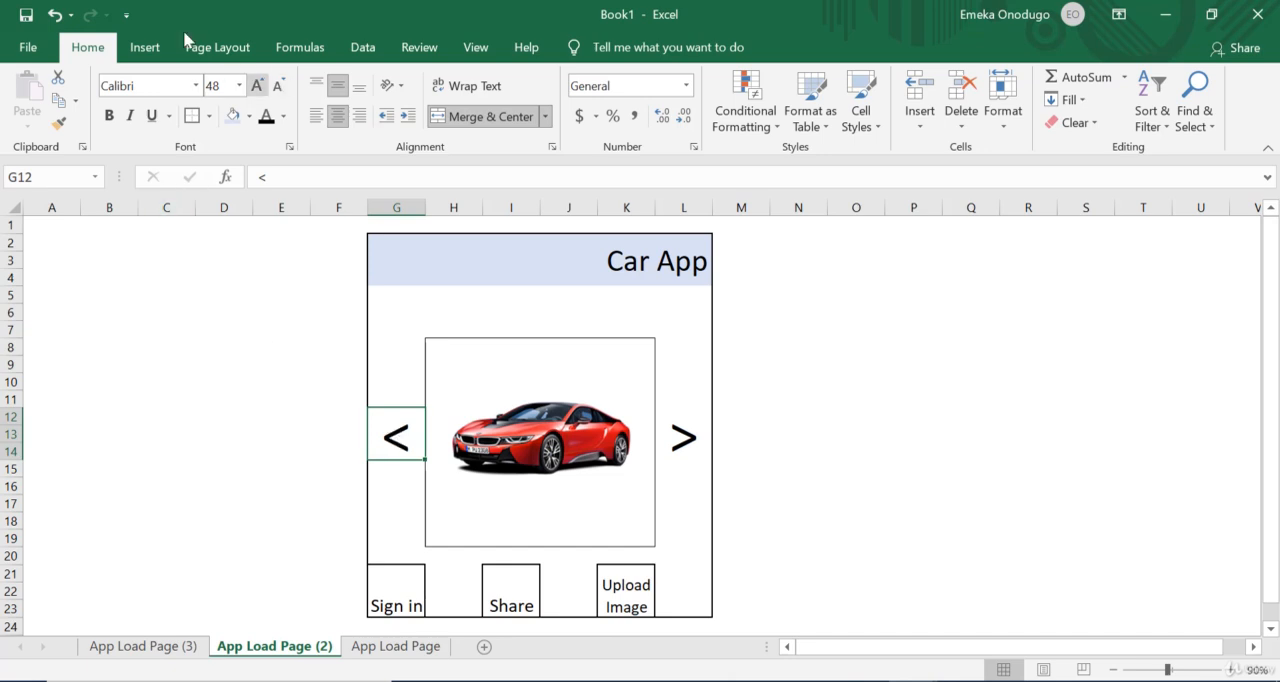
click(145, 48)
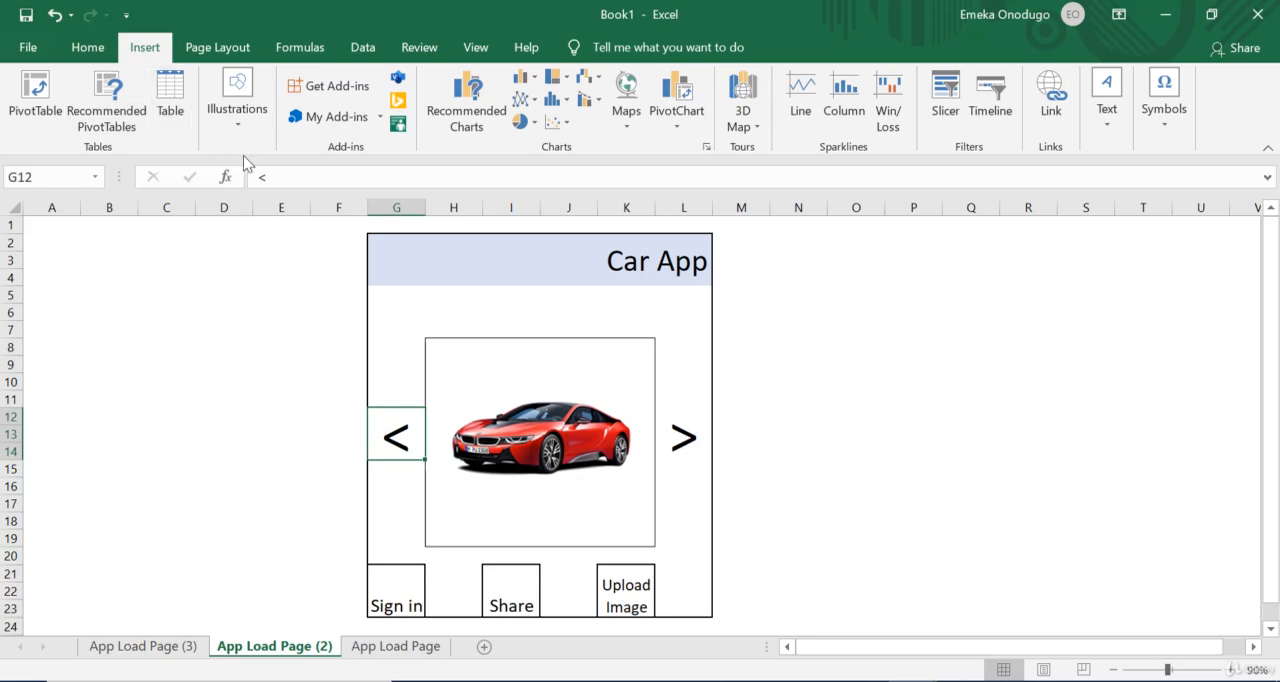
click(1055, 100)
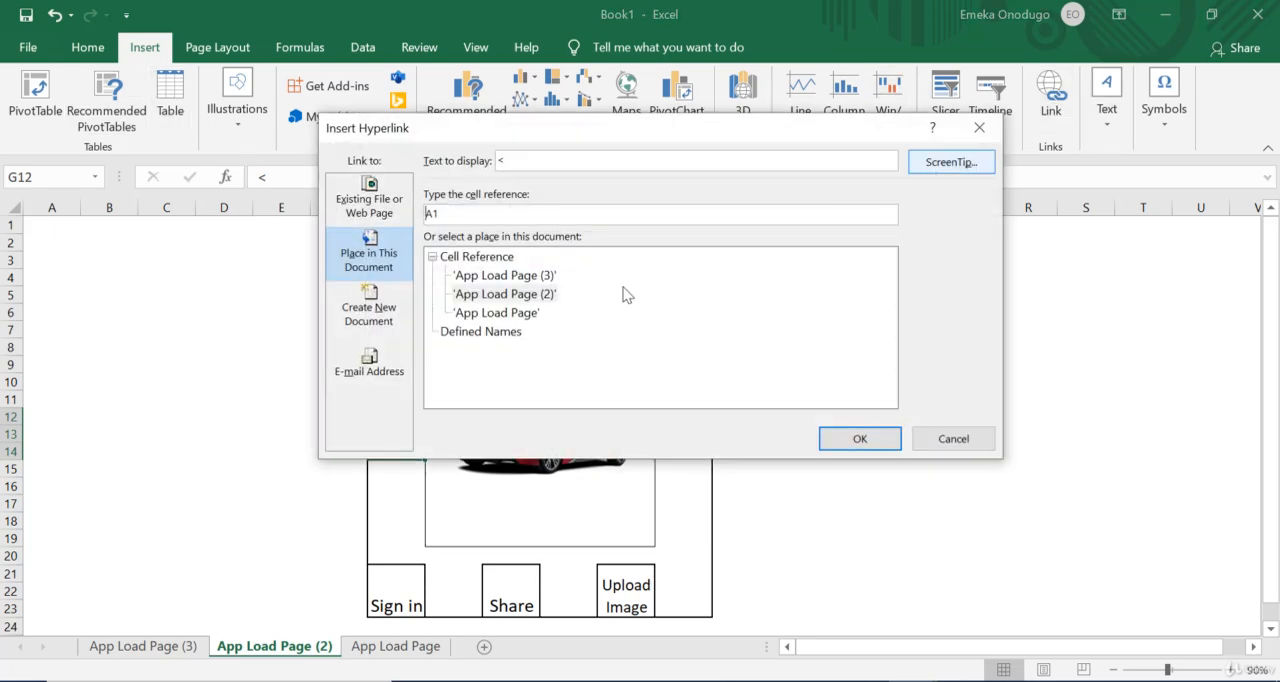
click(505, 314)
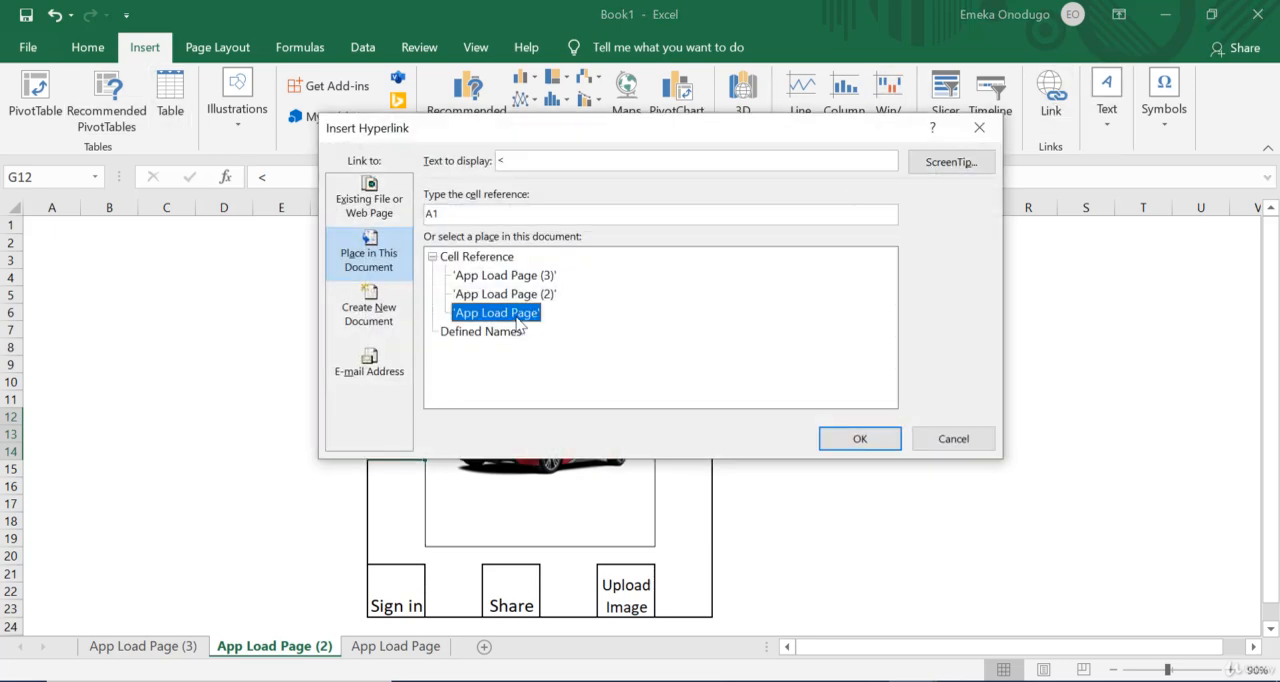
click(860, 439)
Step: Remove the underline from the linked < arrow in cell G12 and enlarge its font to size 72
click(90, 50)
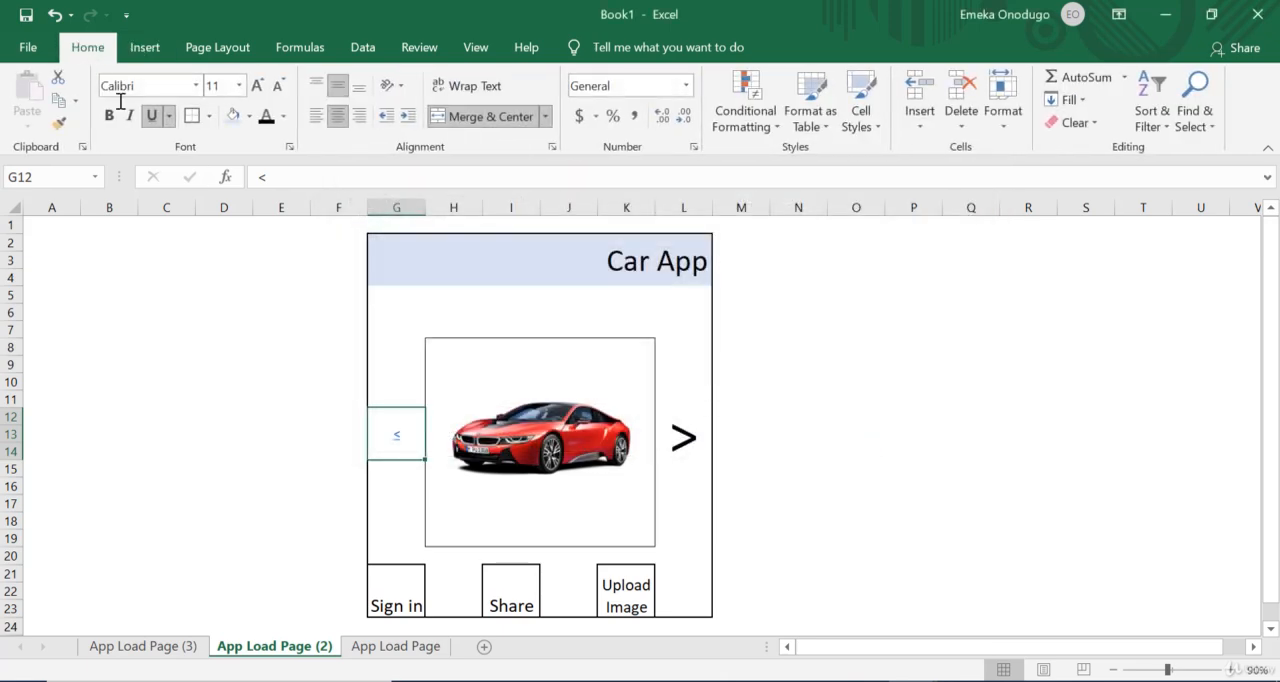
click(152, 117)
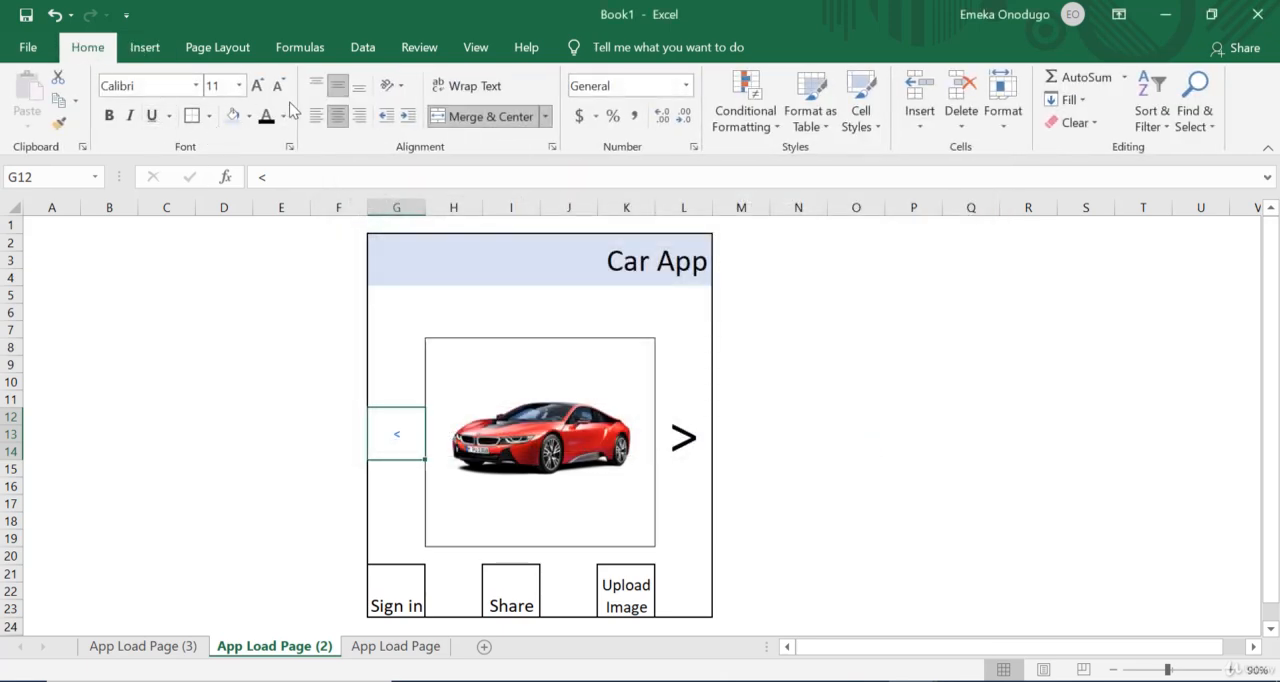
click(257, 87)
click(257, 87)
click(257, 87)
click(257, 87)
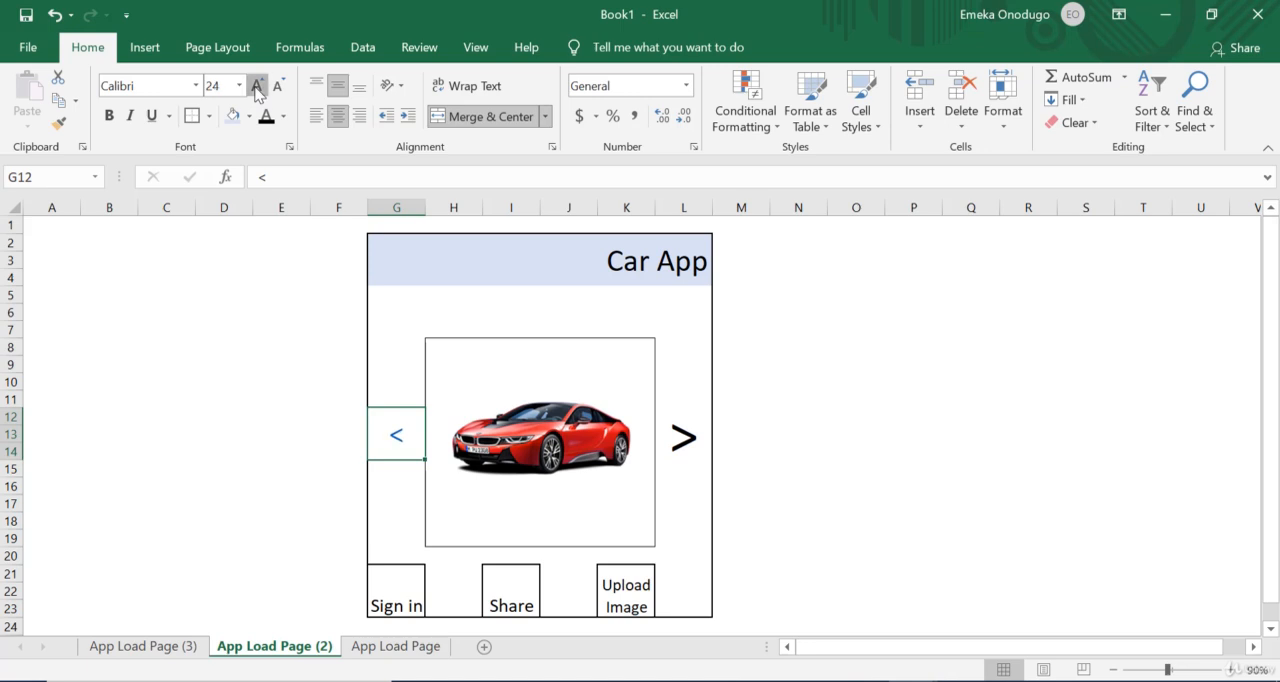
click(257, 87)
click(257, 87)
click(257, 87)
click(257, 87)
click(257, 87)
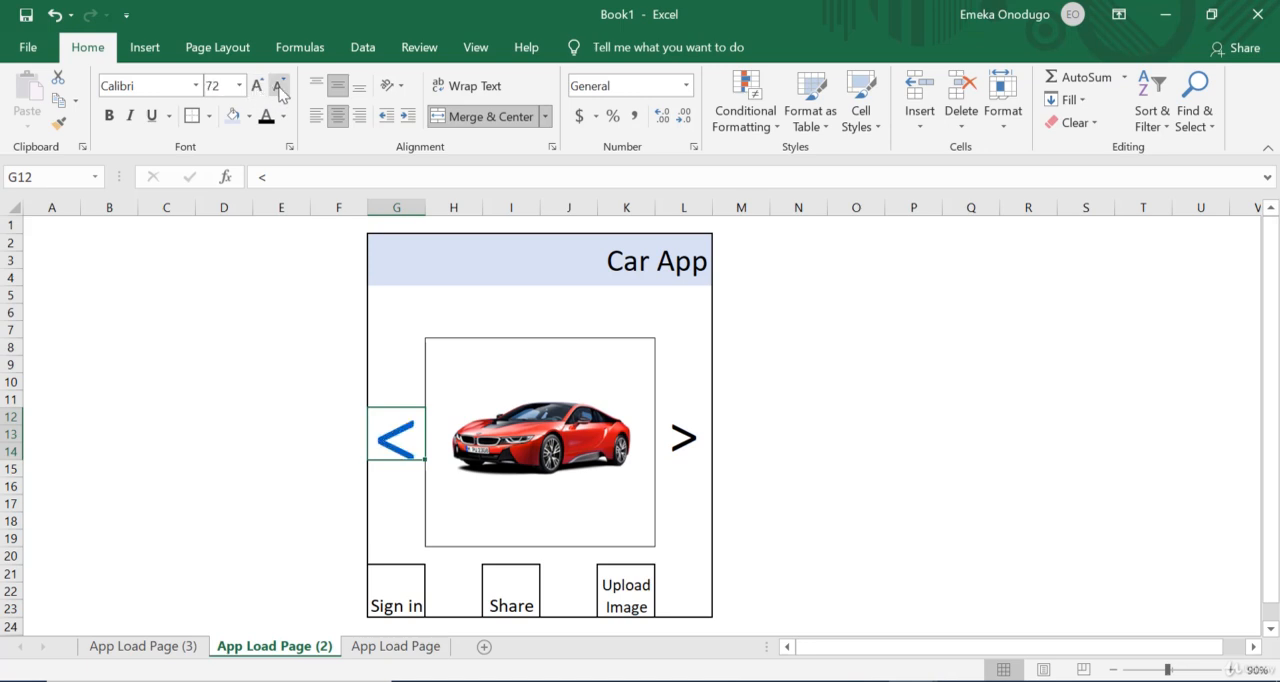
Step: Set the font size of the < arrow in cell G12 to 48
click(279, 87)
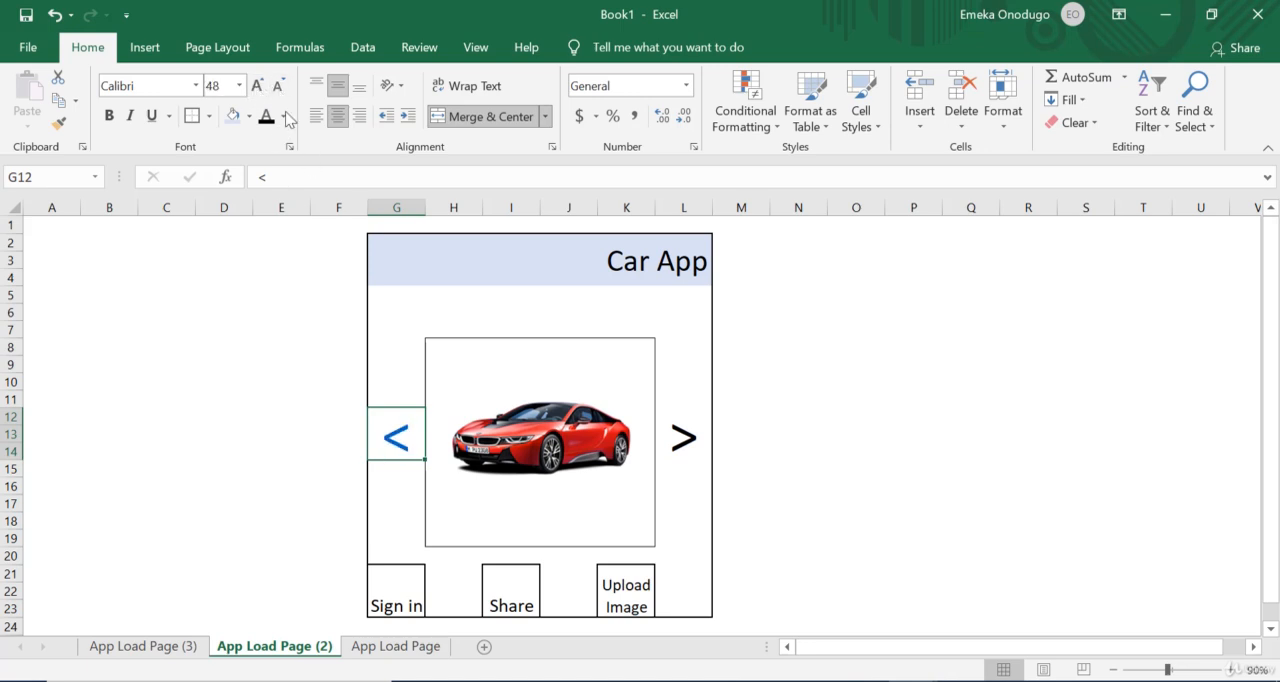
click(279, 87)
click(281, 90)
click(227, 91)
text(284)
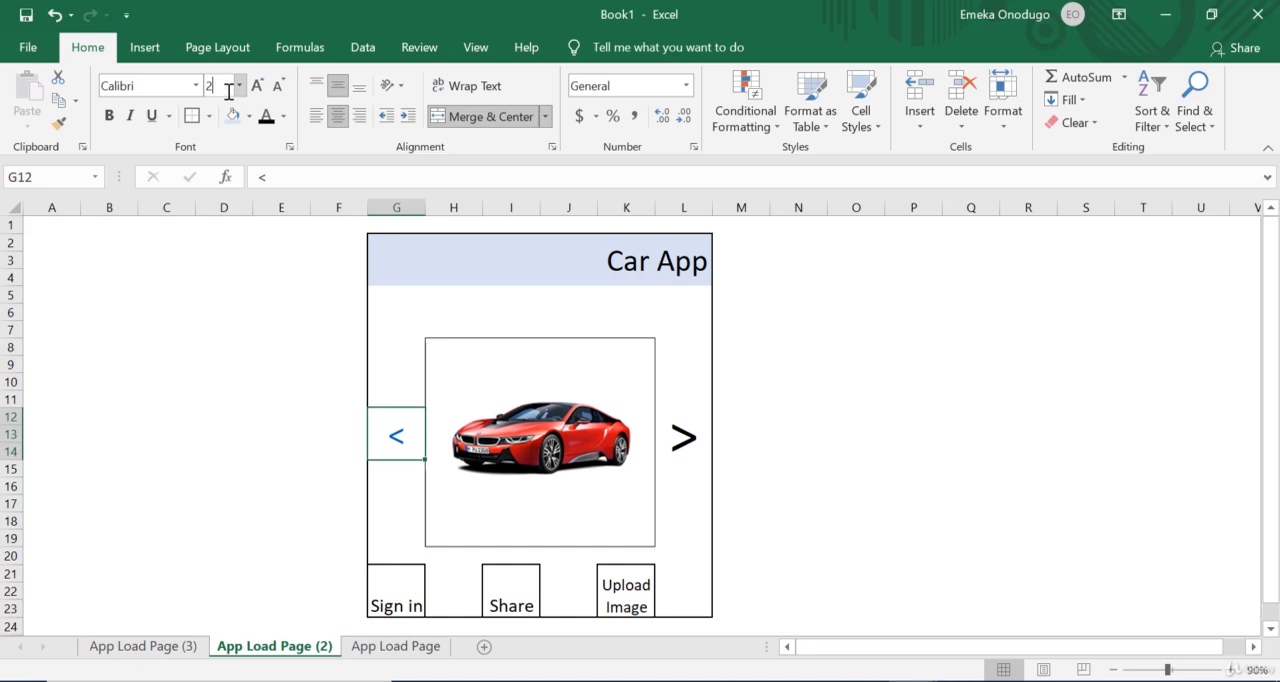
key(BackSpace)
text(48)
key(Return)
Step: Set the font color of the linked < arrow in cell G12 to black
click(333, 436)
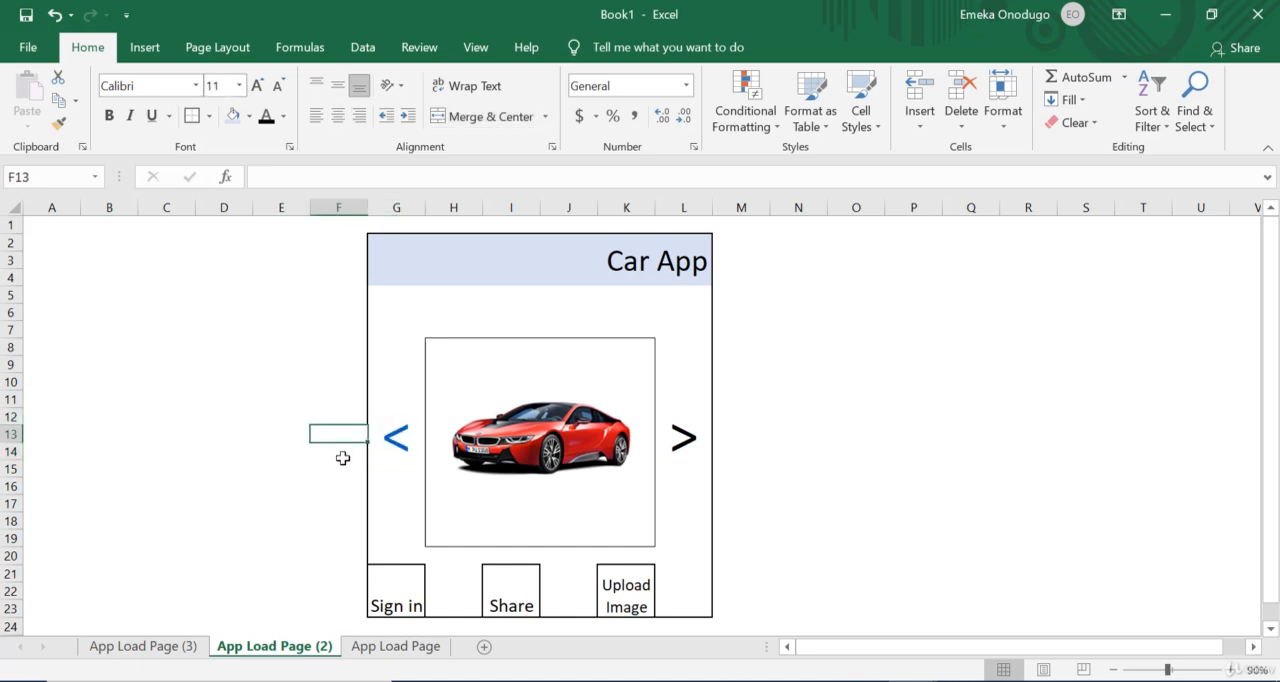
key(Right)
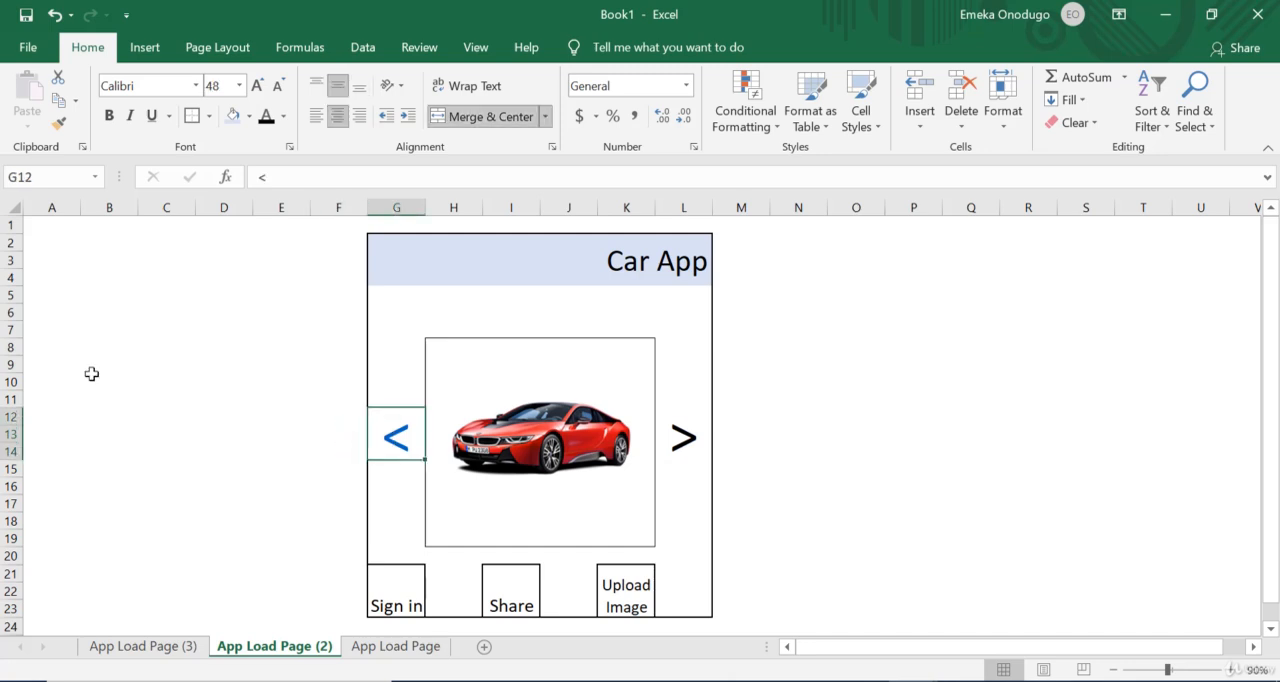
click(268, 122)
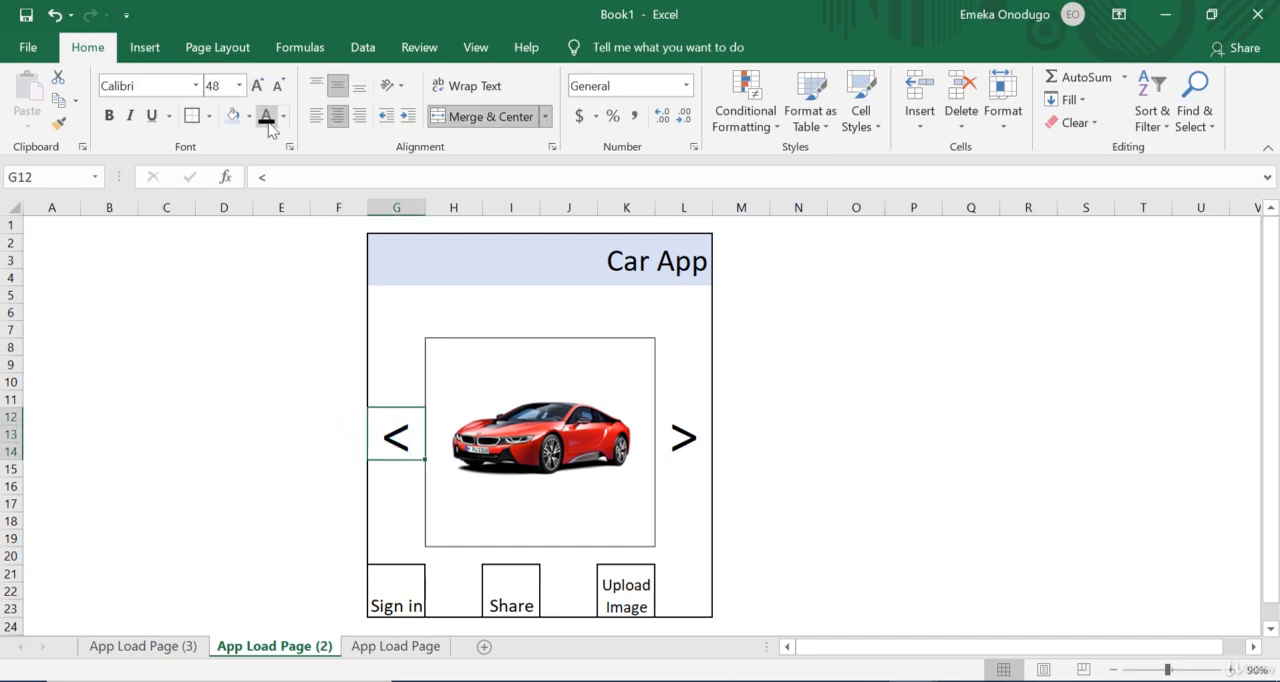
click(866, 345)
click(540, 402)
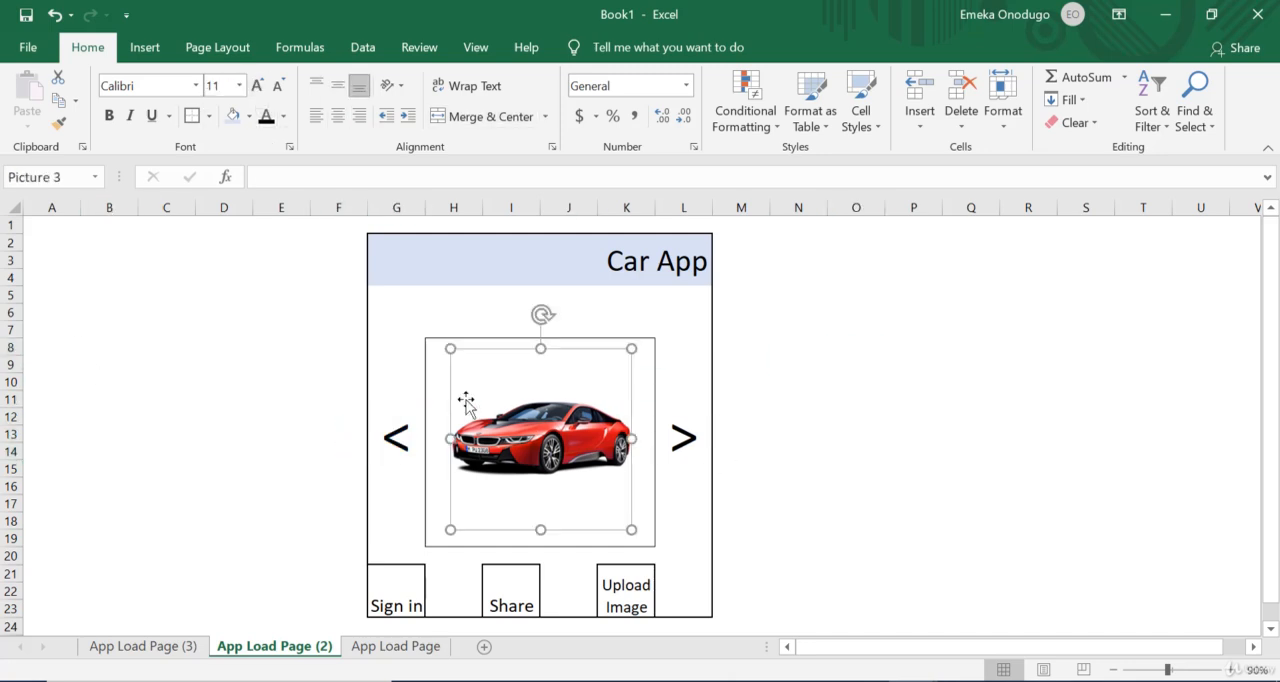
Step: Test the < and > arrow links by moving back and forth between App Load Page (2) and App Load Page
click(393, 438)
click(692, 443)
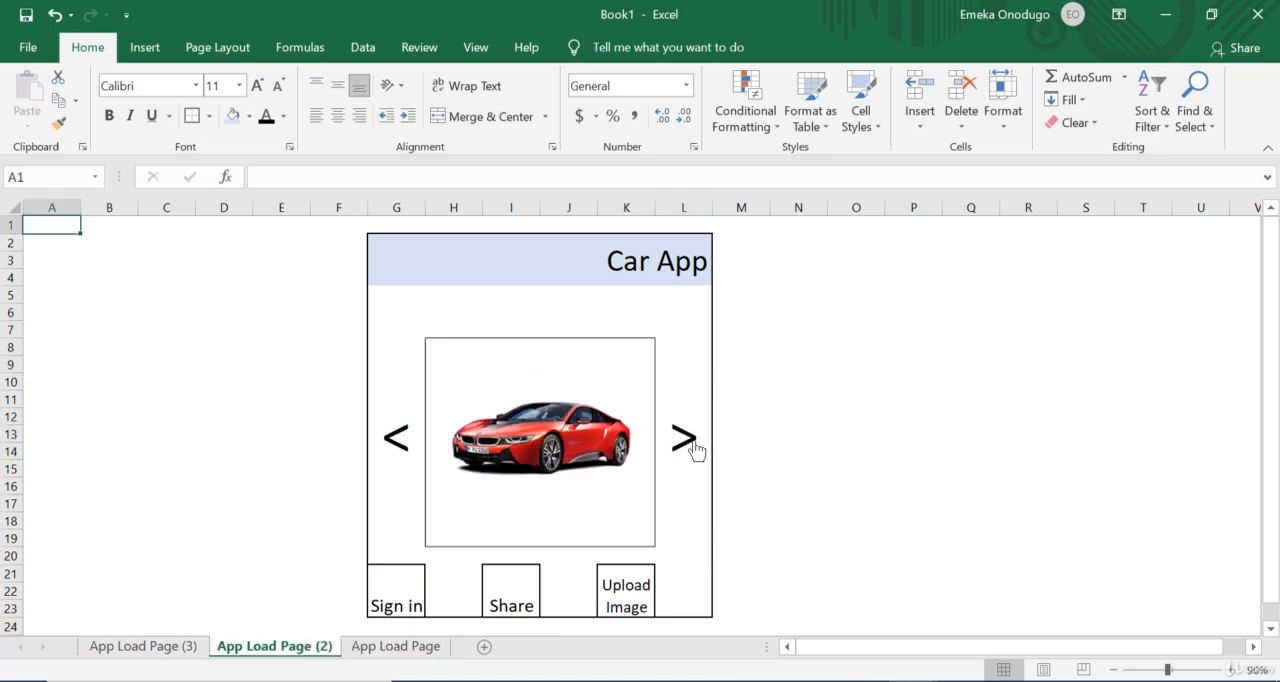
click(695, 450)
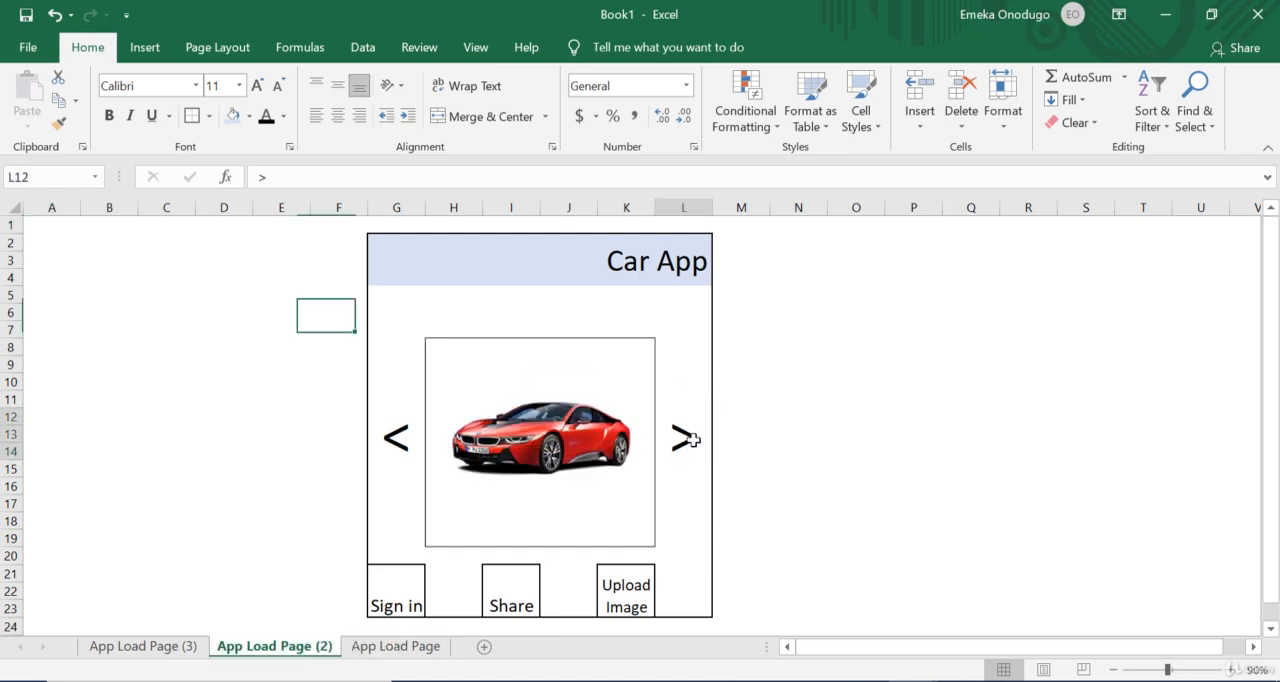
click(395, 438)
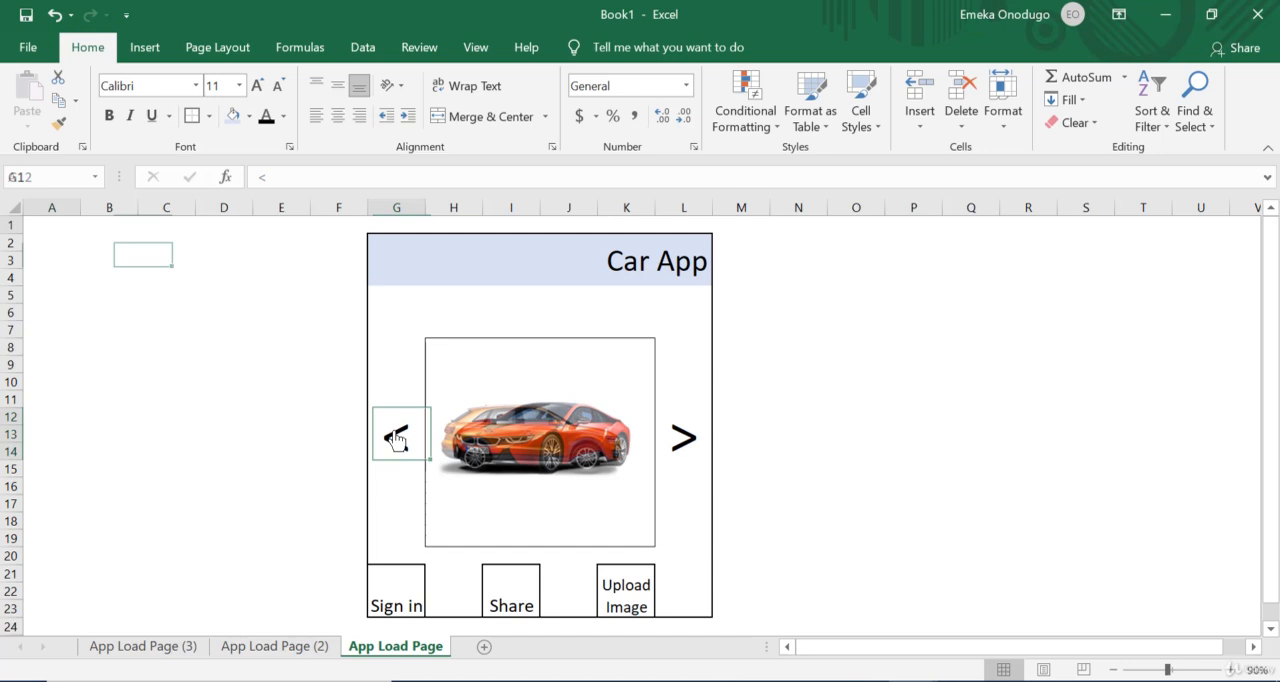
click(686, 457)
click(688, 455)
click(688, 455)
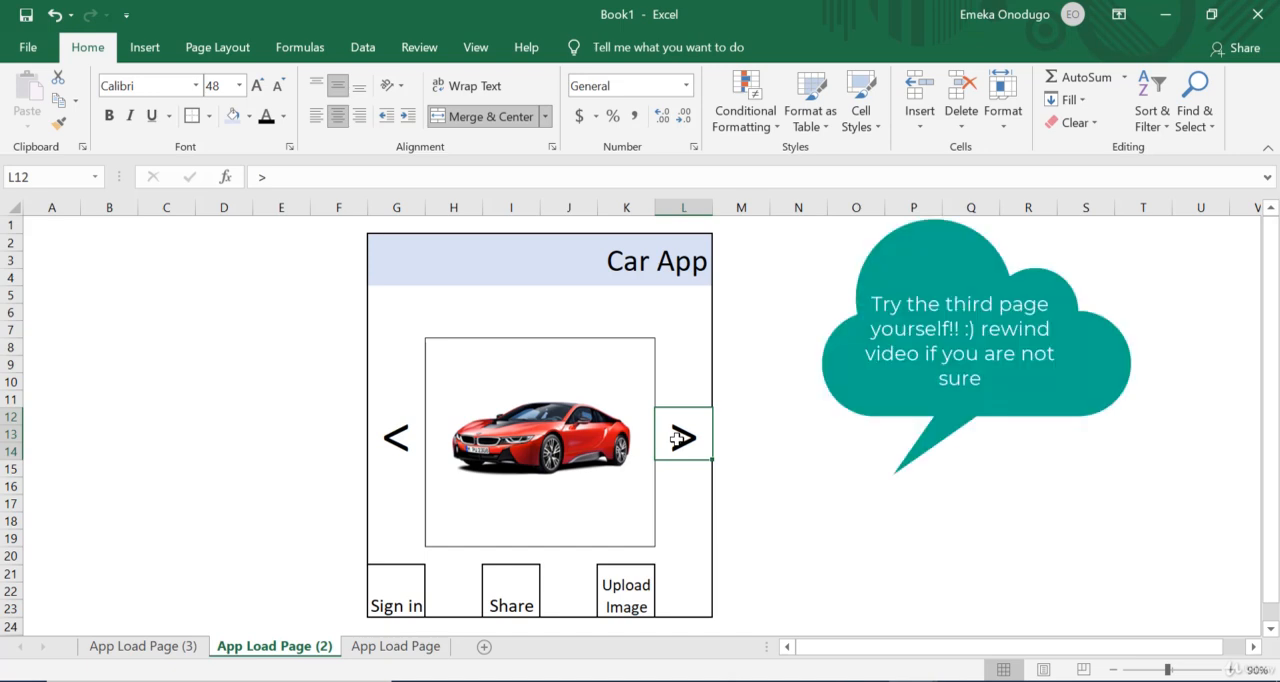
Step: Test the < and > arrow links across App Load Page (3), App Load Page (2) and App Load Page
click(700, 416)
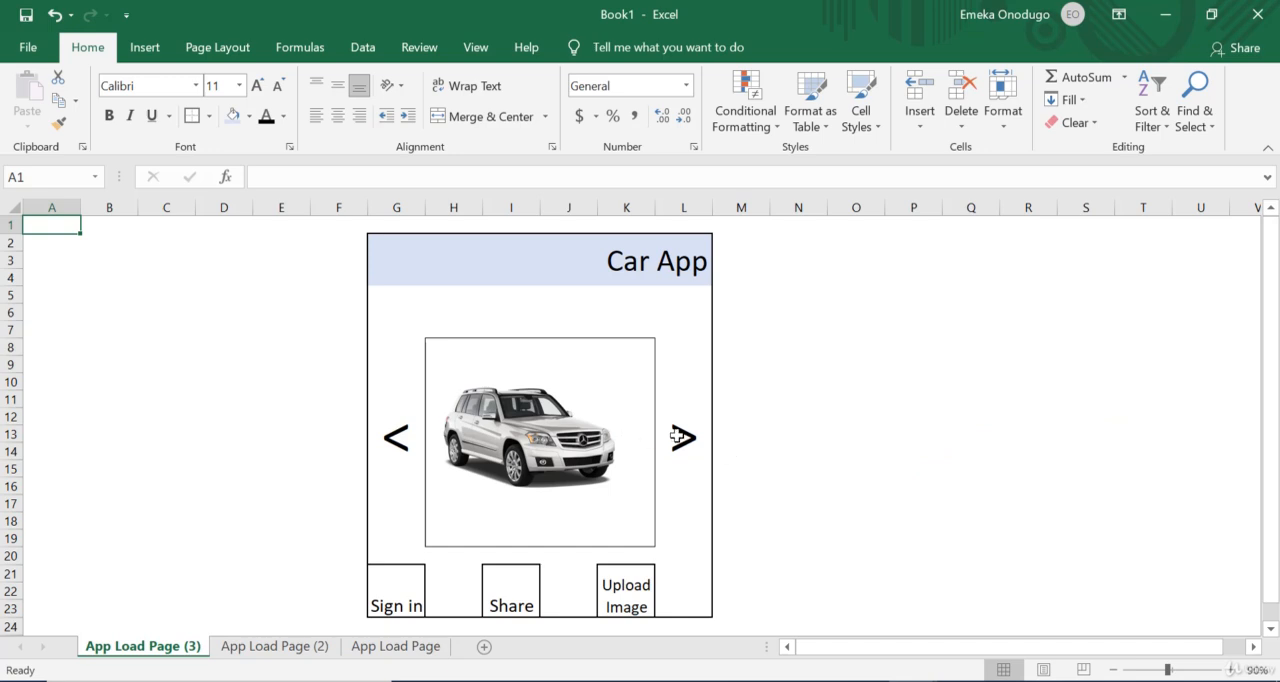
click(405, 445)
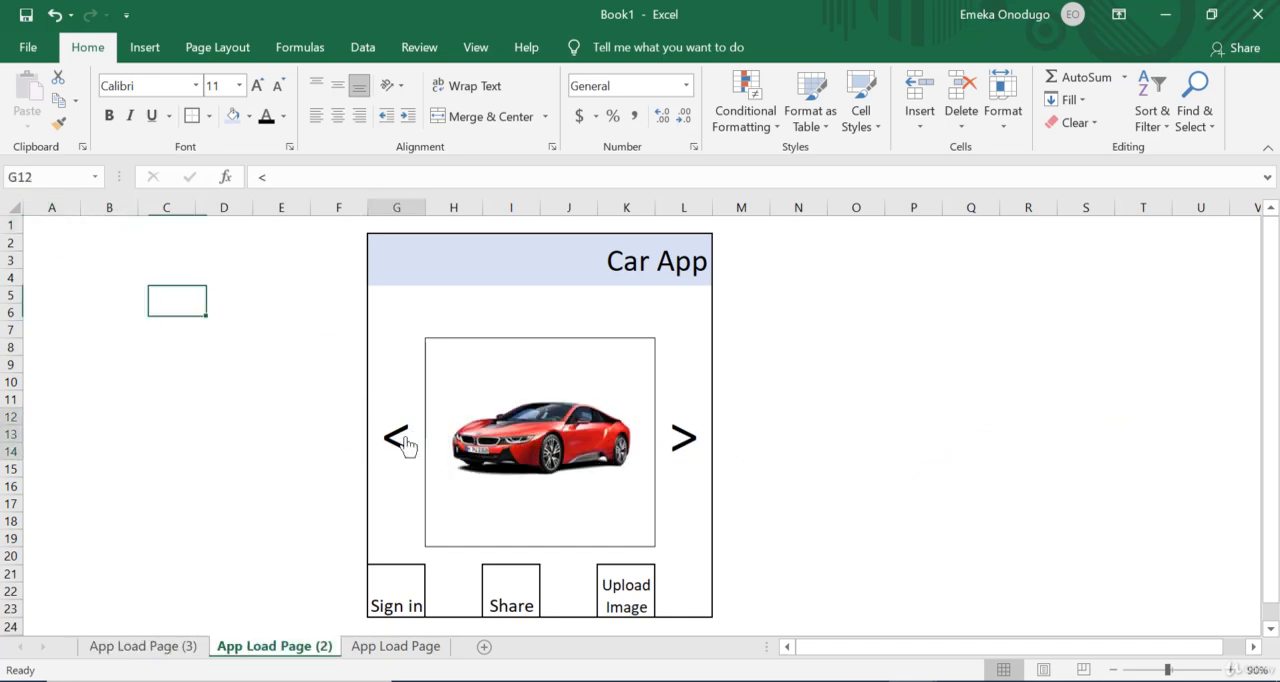
click(403, 443)
click(688, 445)
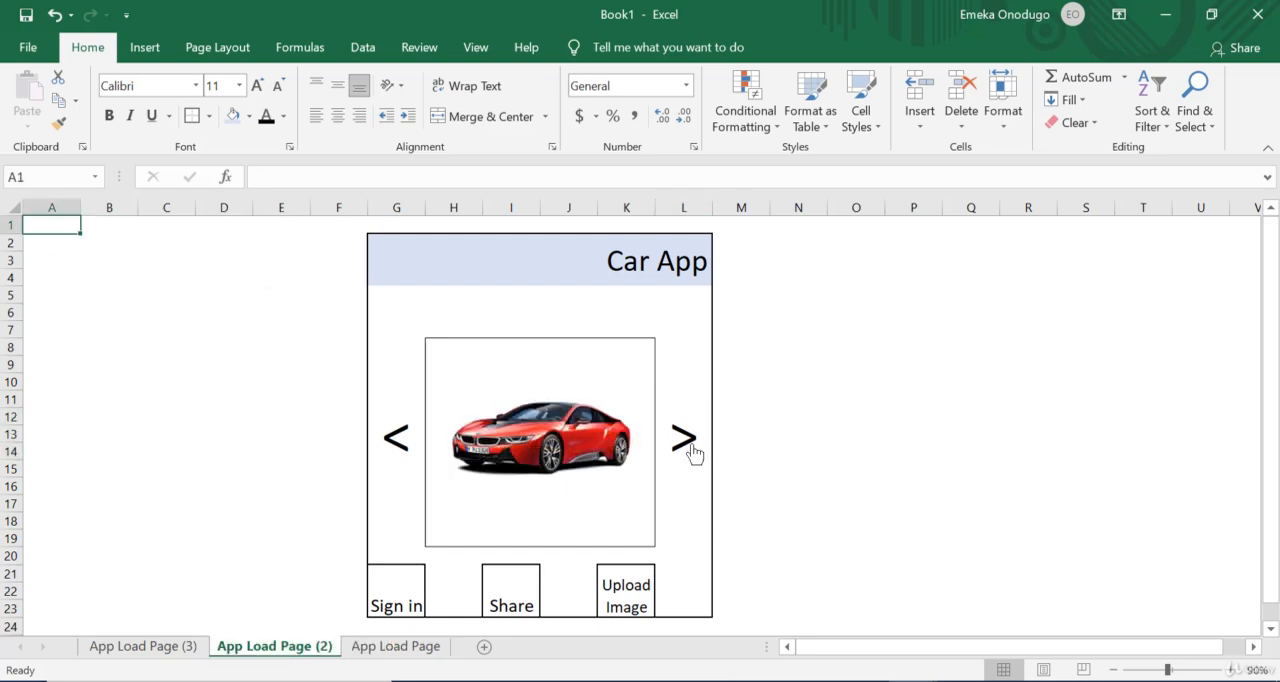
click(688, 447)
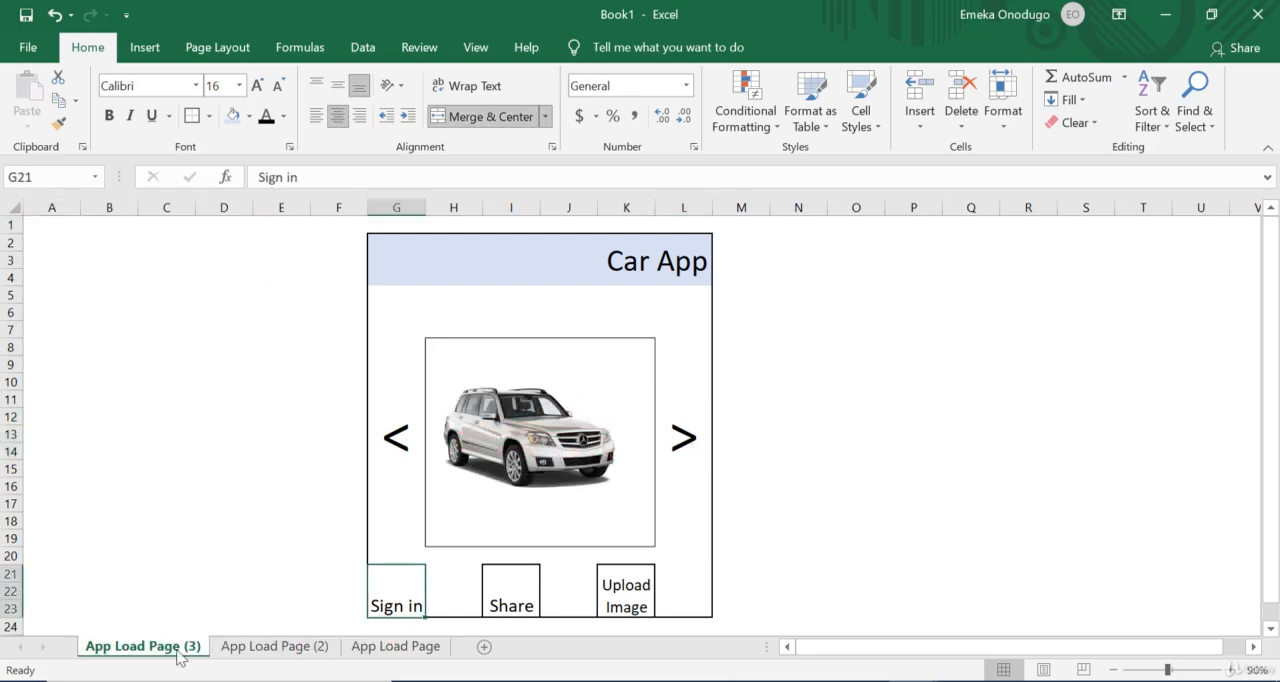
Step: Add a new worksheet and move it after the App Load Page sheet
click(487, 648)
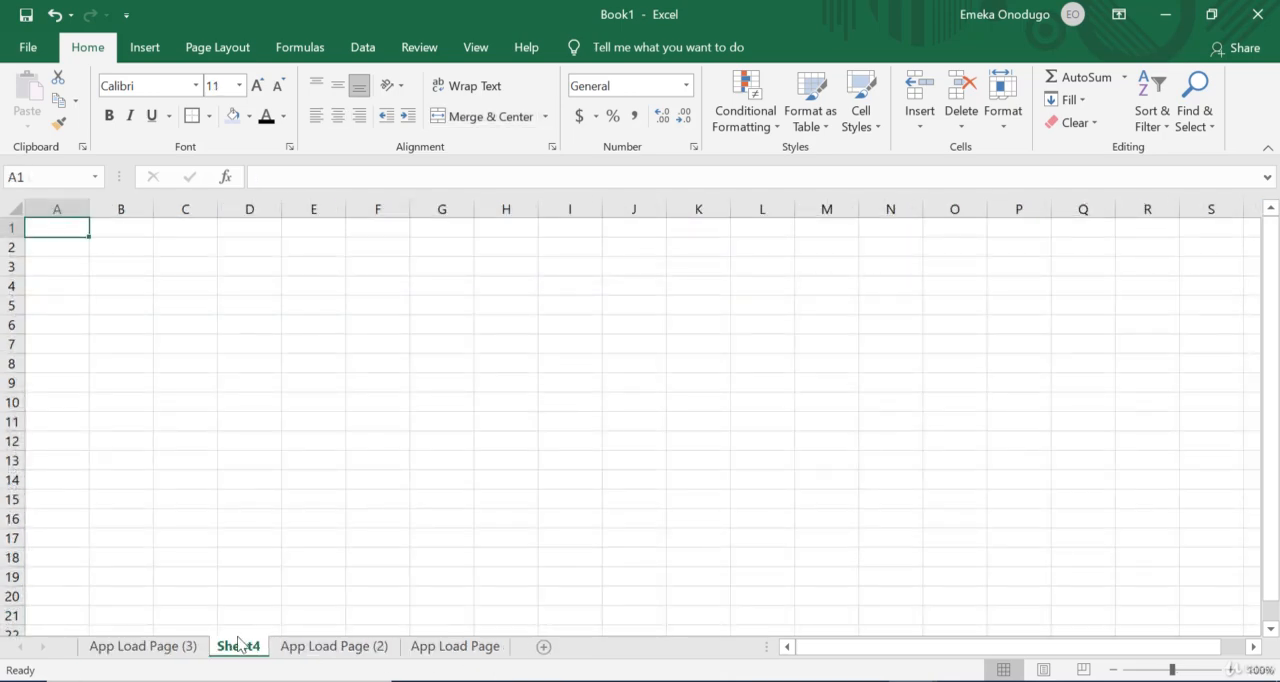
drag(238, 648, 515, 642)
Step: Copy the Car App wireframe in G1:L23 of App Load Page and paste it at cell A1 of Sheet4
click(405, 648)
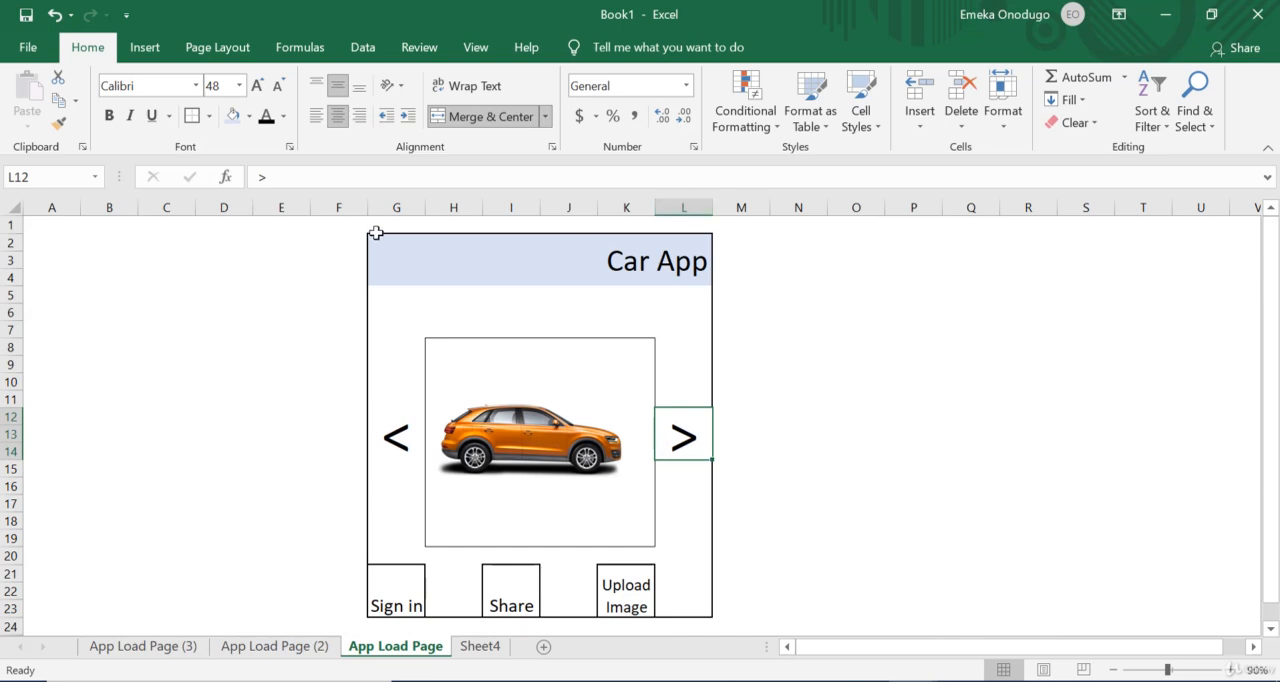
drag(376, 238, 600, 601)
key(ctrl+c)
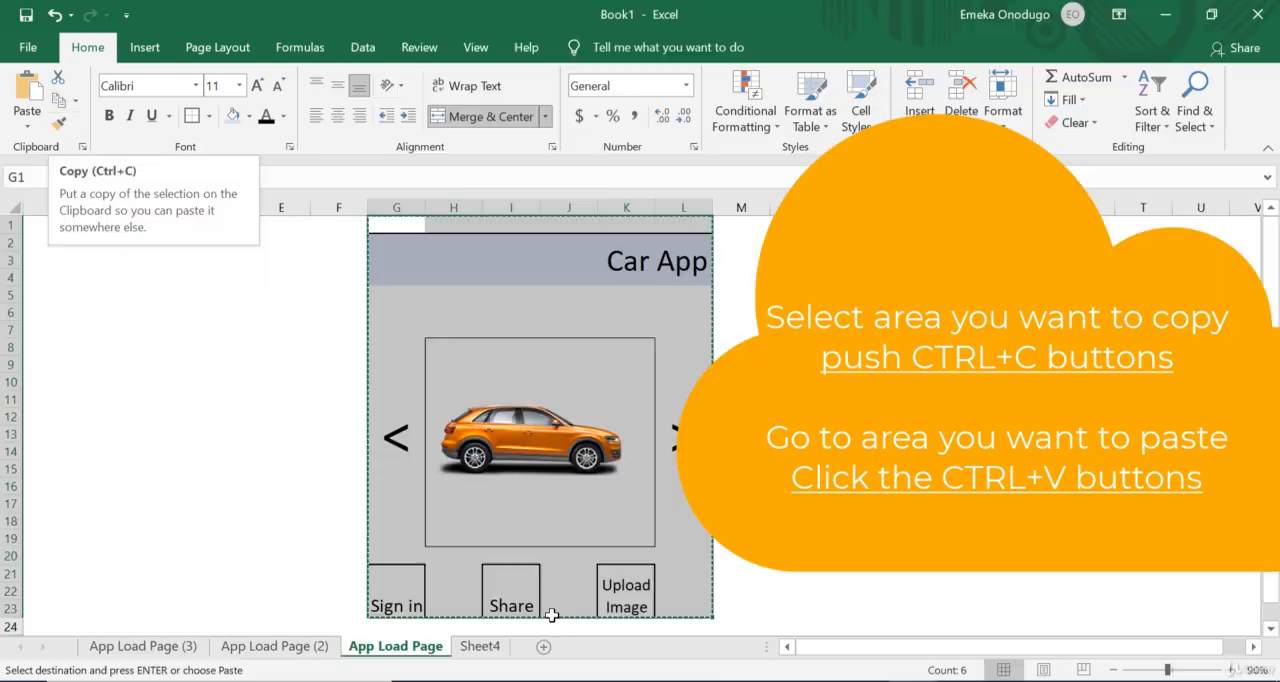
click(480, 646)
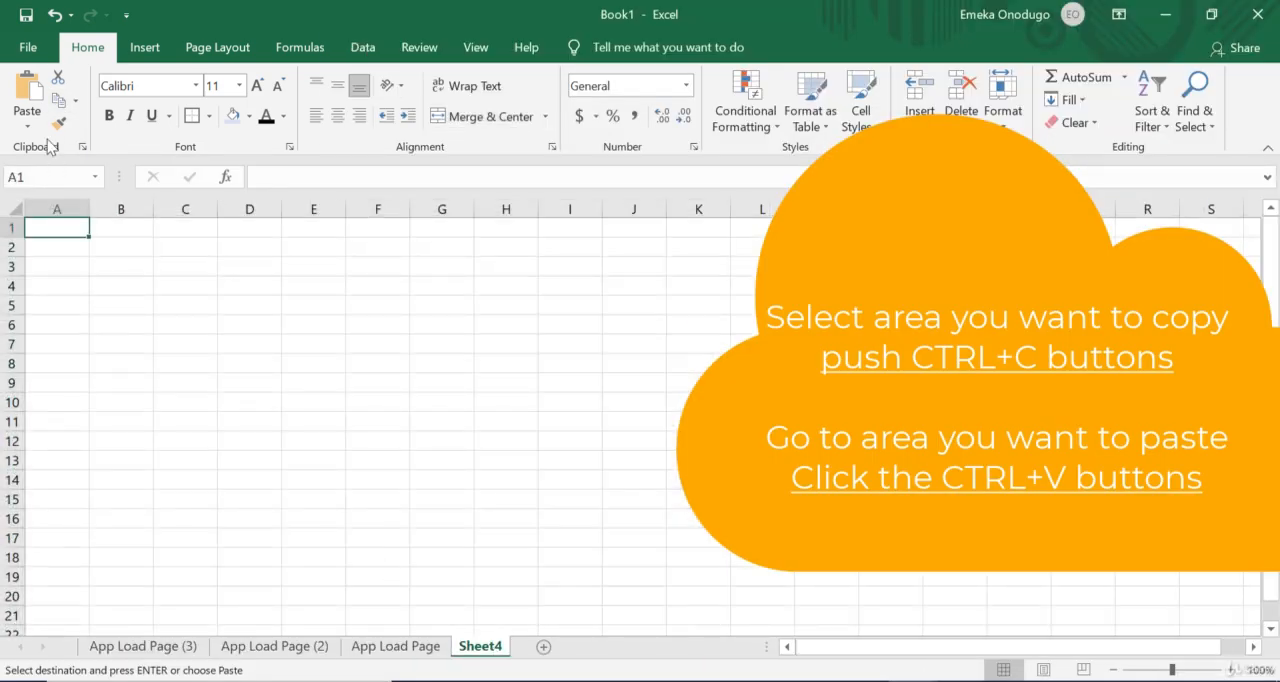
click(27, 92)
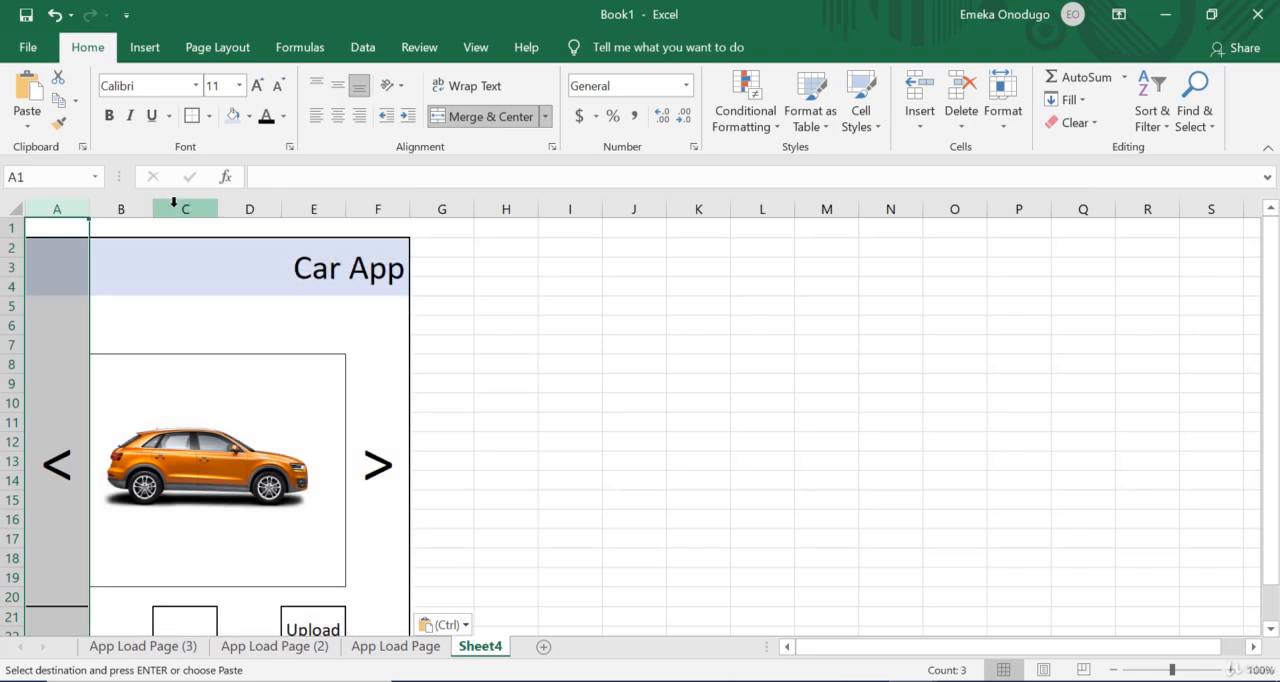
Step: Insert three blank columns and two more in front of the pasted wireframe on Sheet4 so that it starts at column F
drag(174, 202, 63, 201)
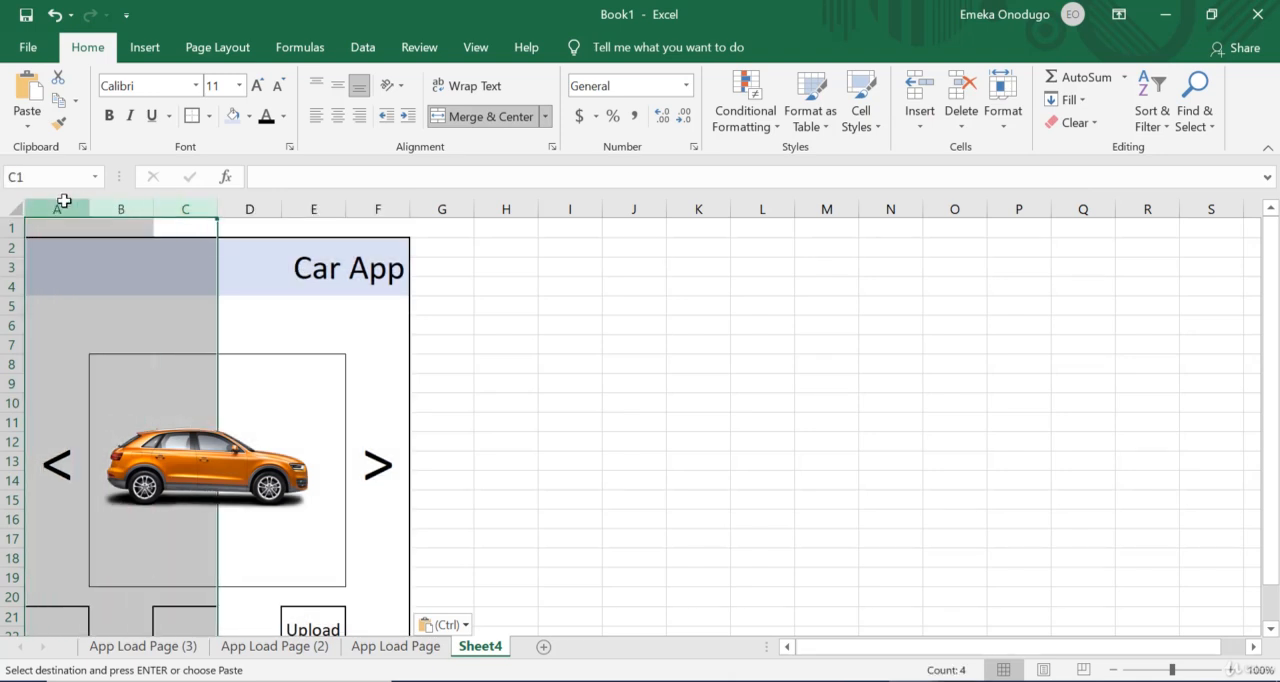
right_click(65, 205)
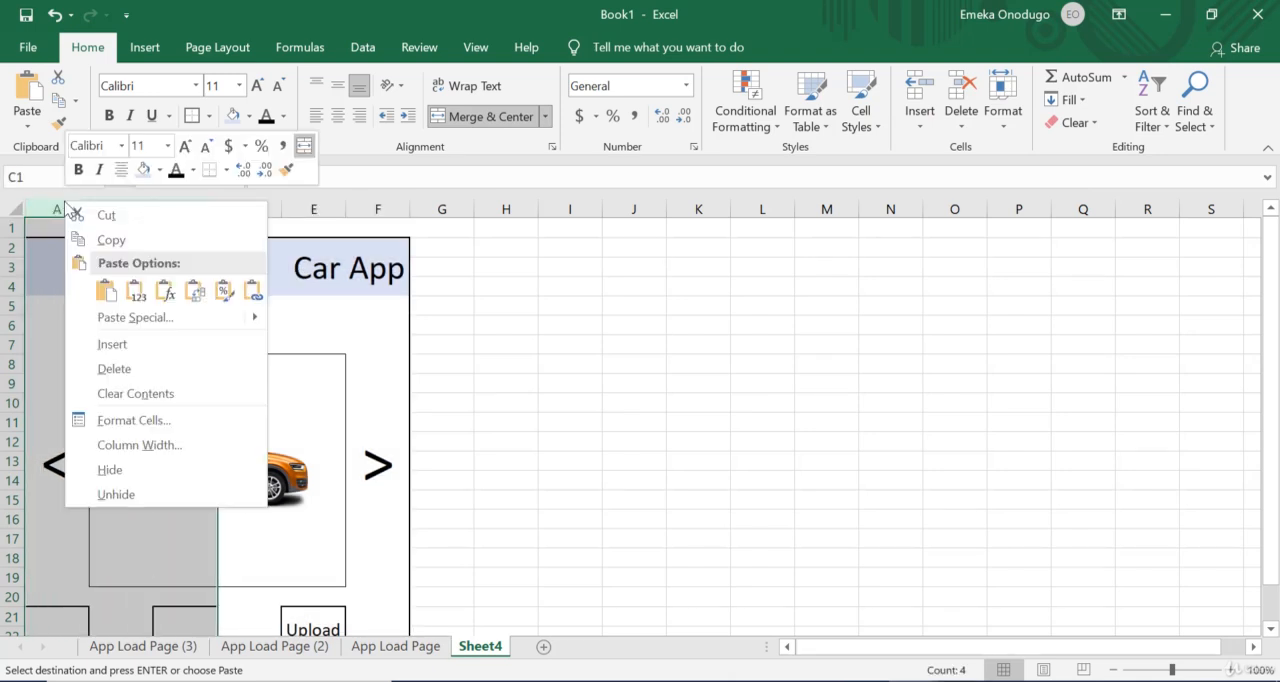
click(113, 344)
click(125, 344)
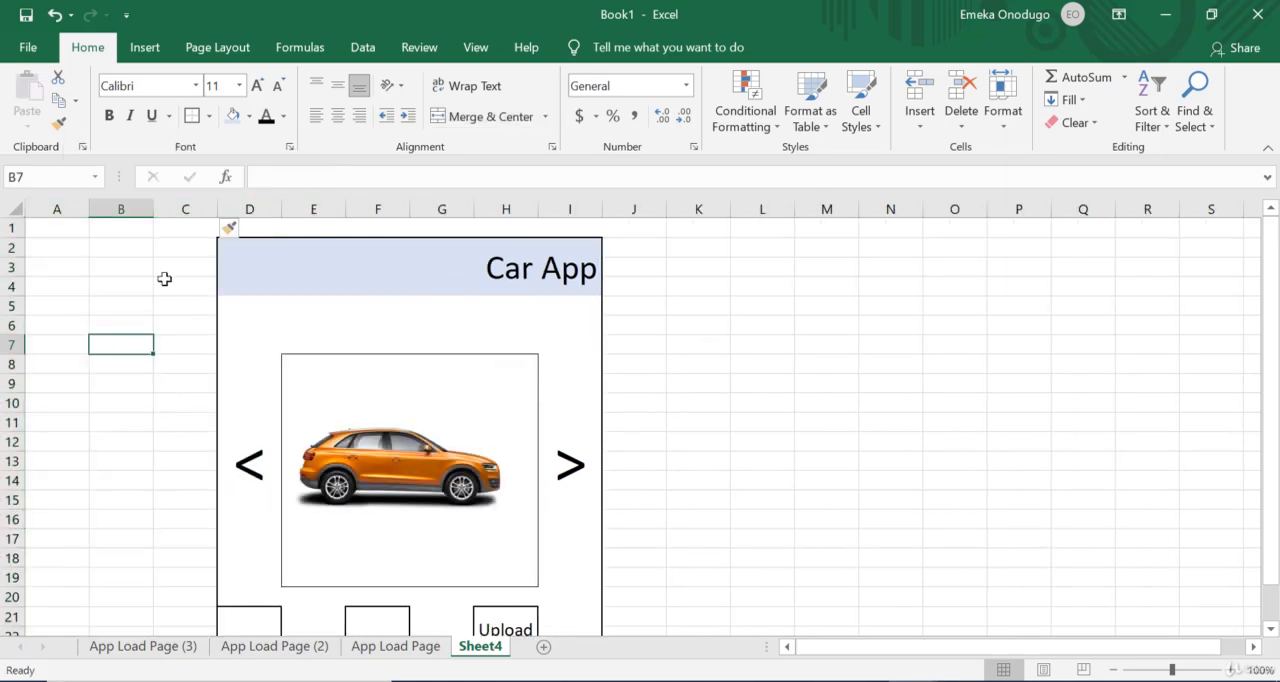
click(128, 226)
drag(131, 208, 59, 205)
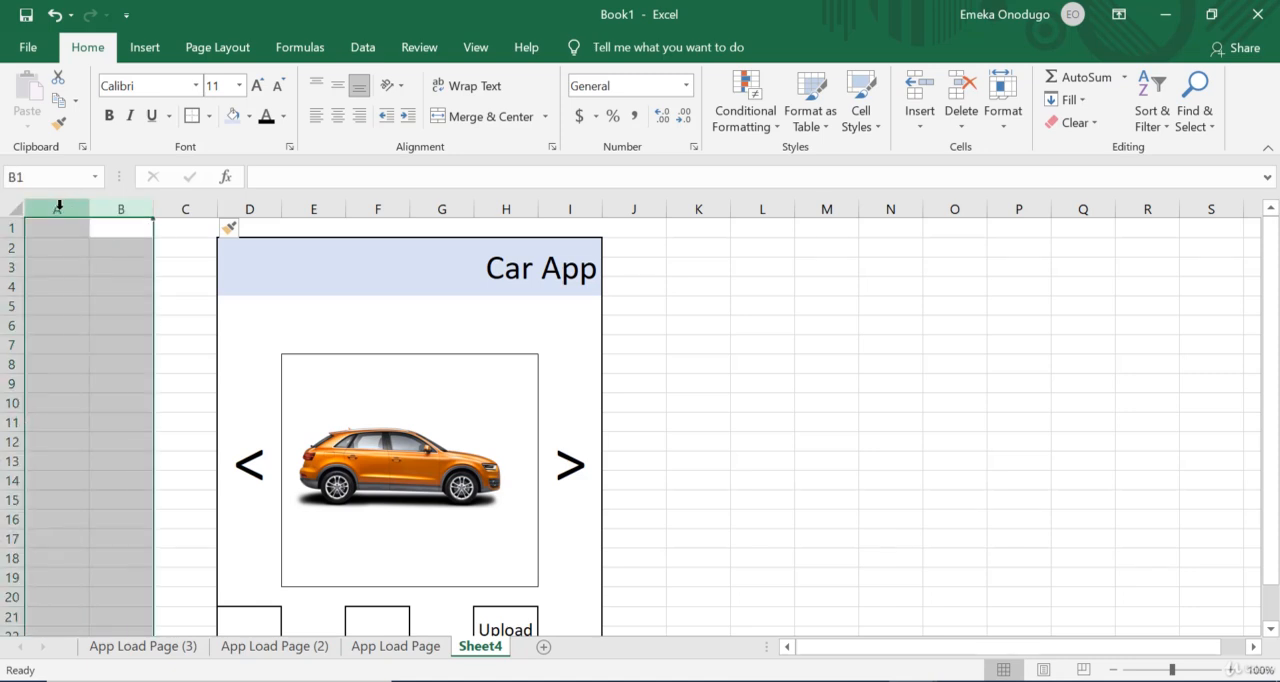
right_click(60, 206)
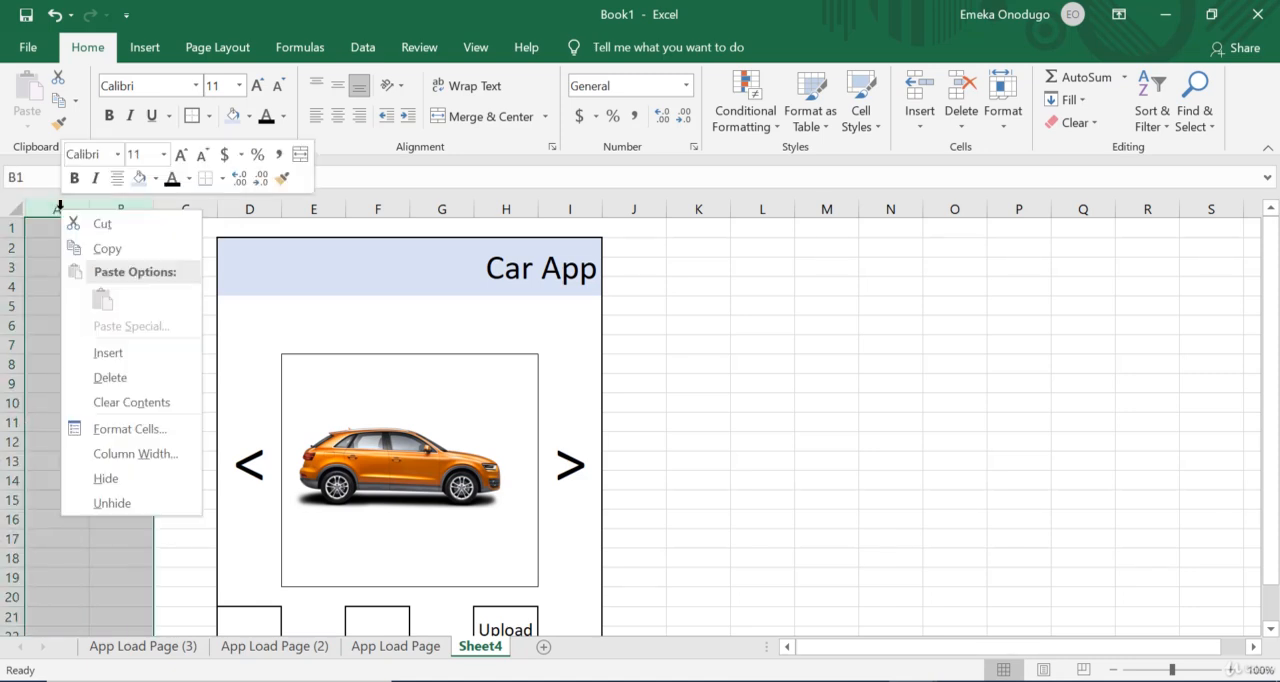
click(141, 355)
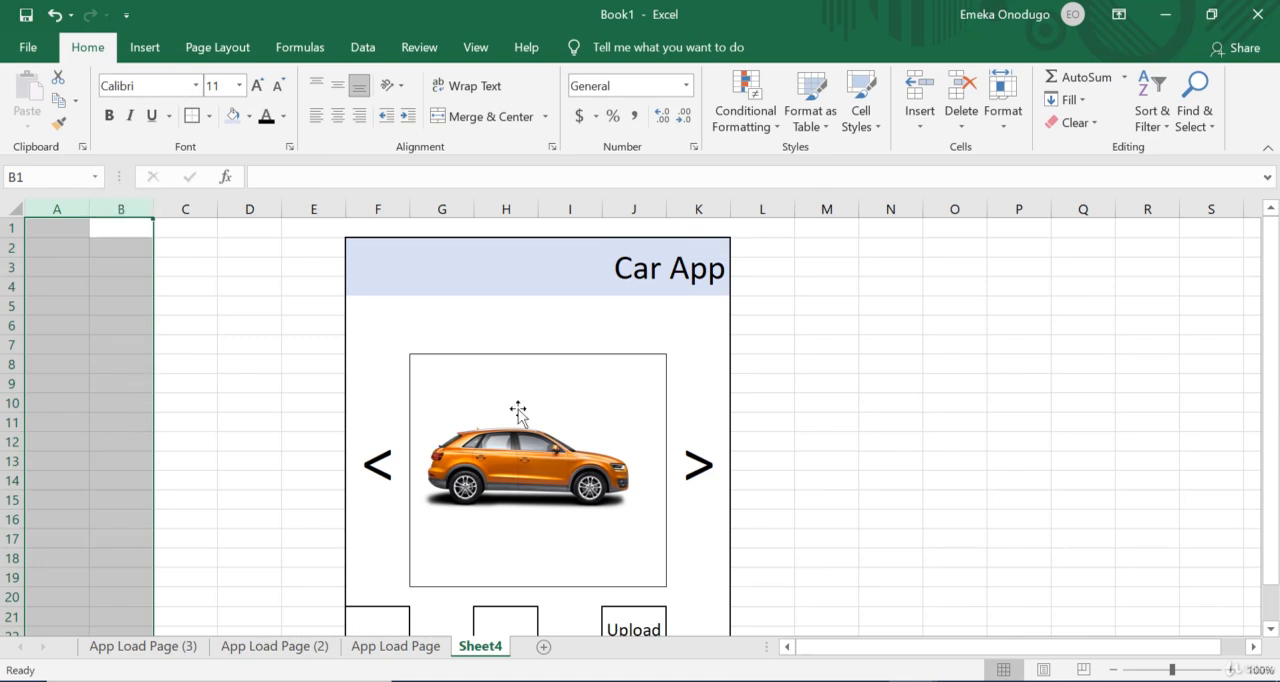
Step: Delete the orange car picture from the wireframe on Sheet4
click(539, 455)
key(Delete)
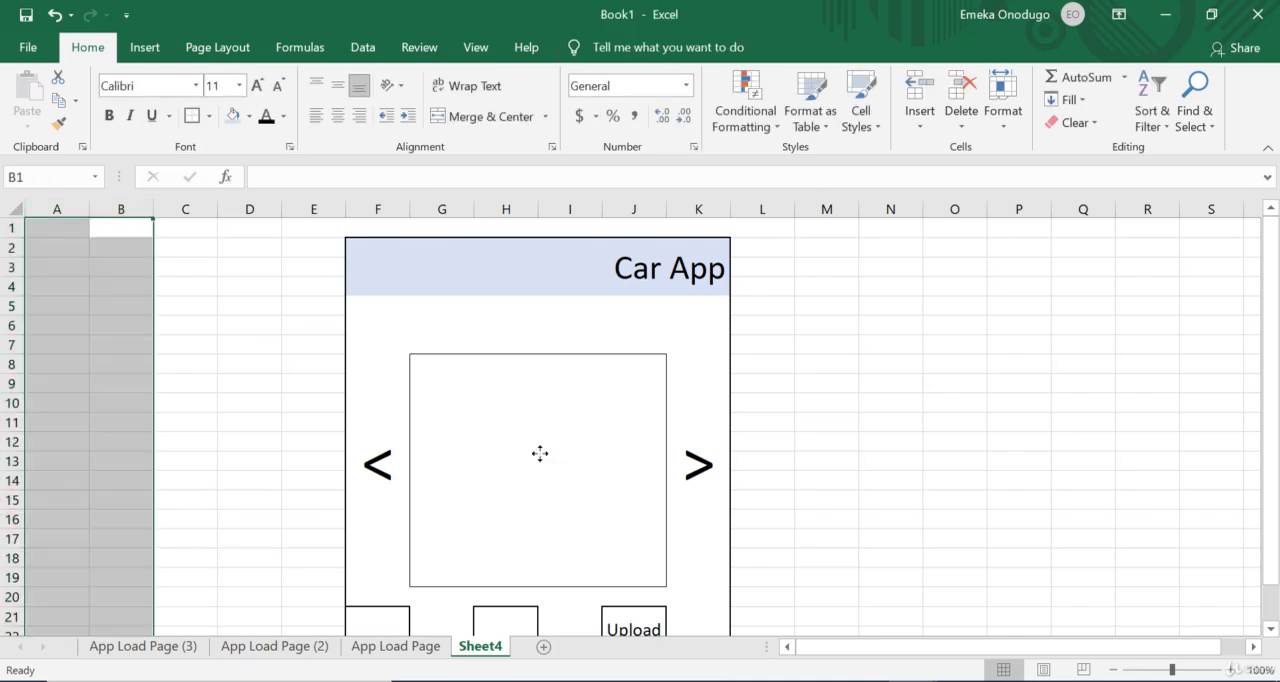
Step: Enter the label Username in cell H10 and the label Password in cell H14 inside the empty picture frame
click(533, 405)
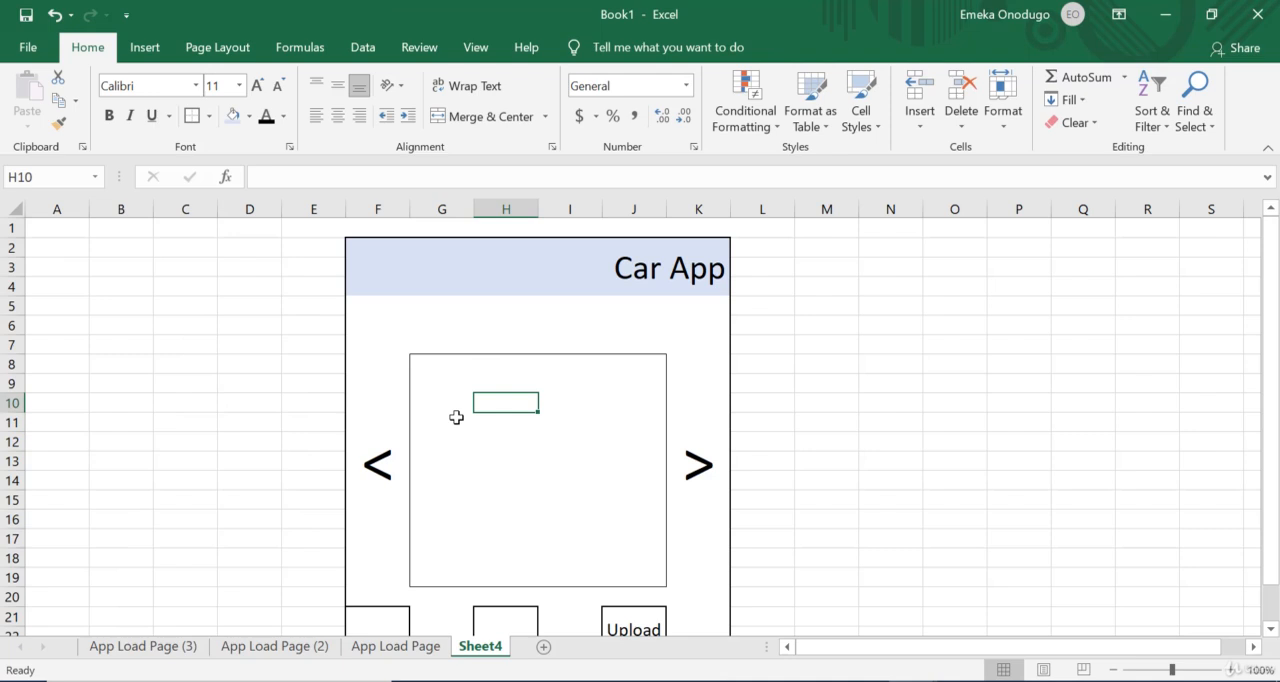
key(Left)
key(Right)
text(Us)
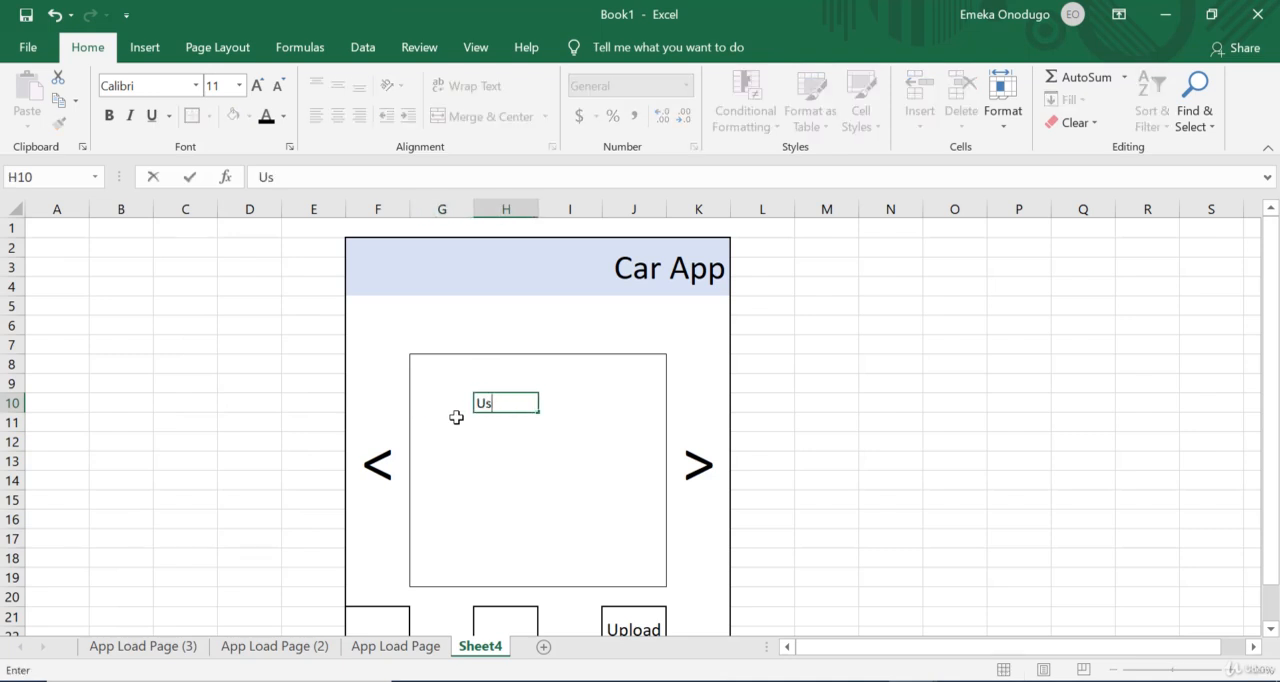
text(ername)
key(Return)
key(Down)
key(Down)
key(Down)
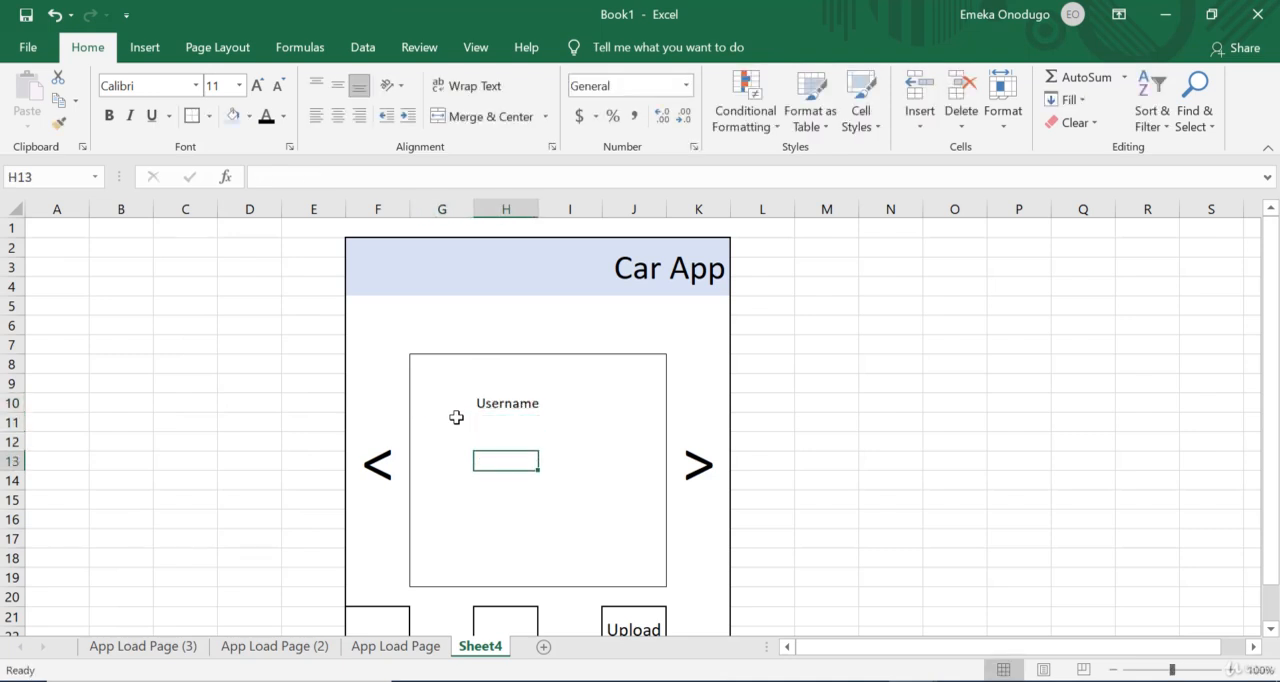
text(PA)
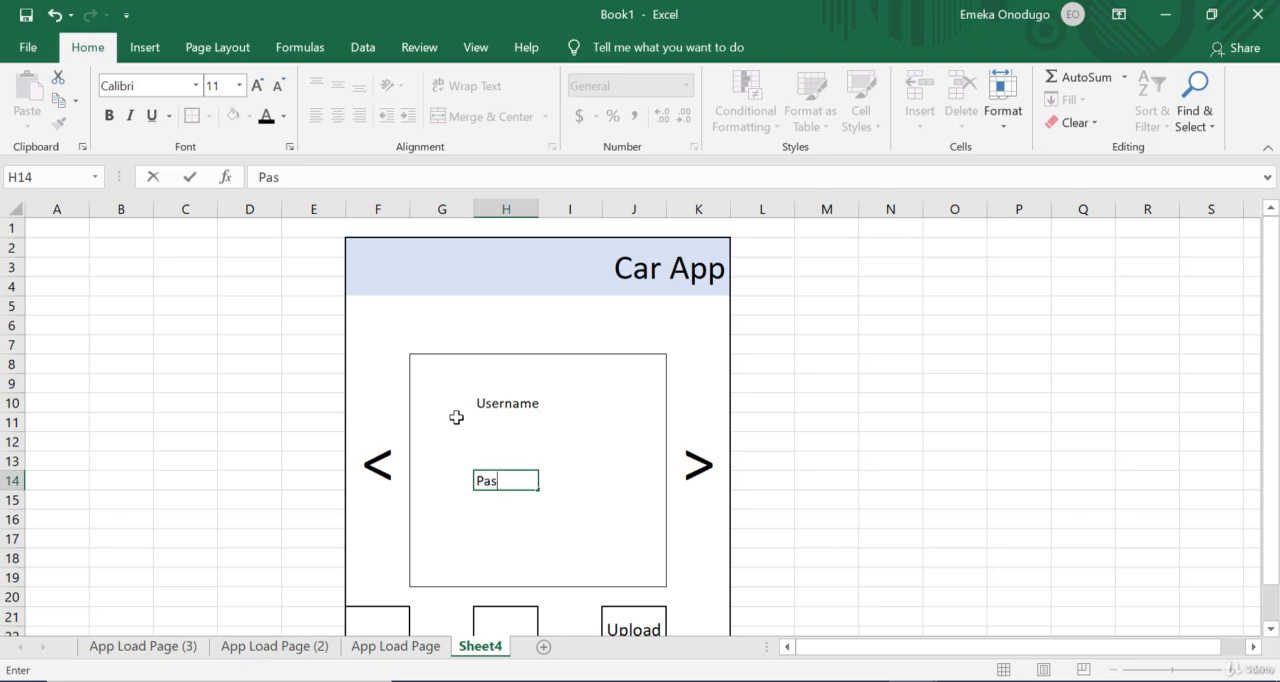
text(ssword)
key(Return)
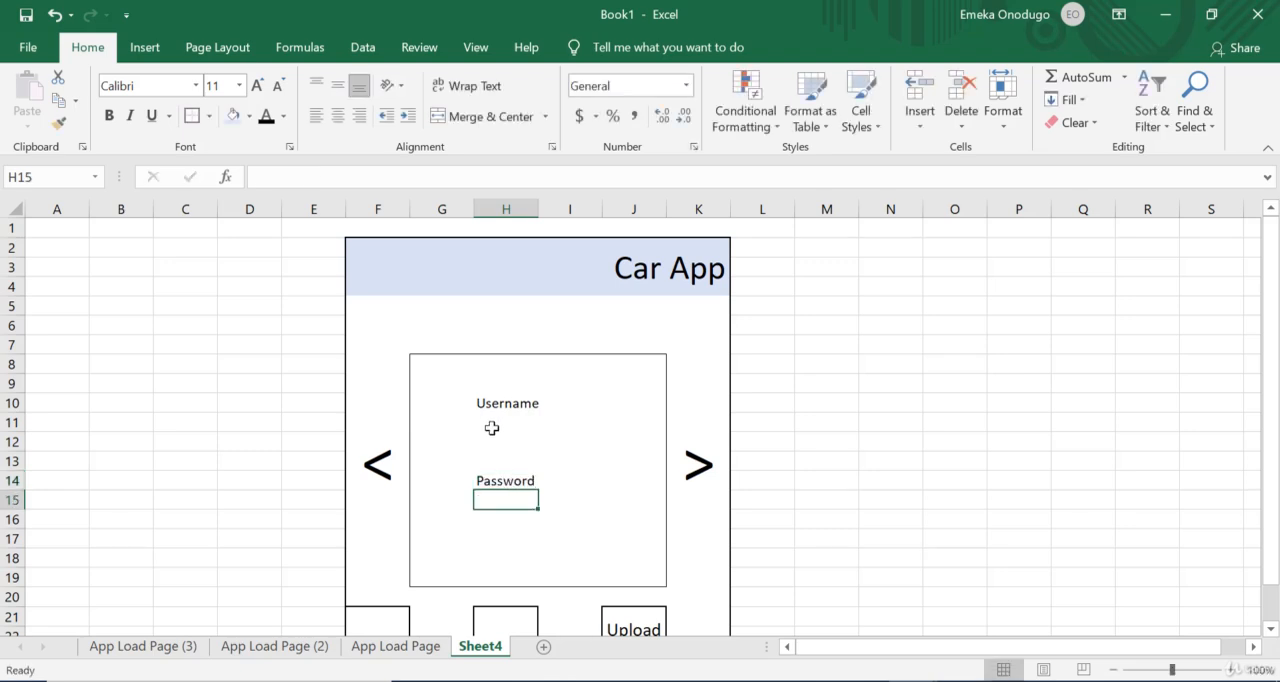
Step: Merge cells H11:I11 below the Username label on Sheet4 and outline them with an outside border as an input box
drag(497, 411, 580, 436)
click(580, 436)
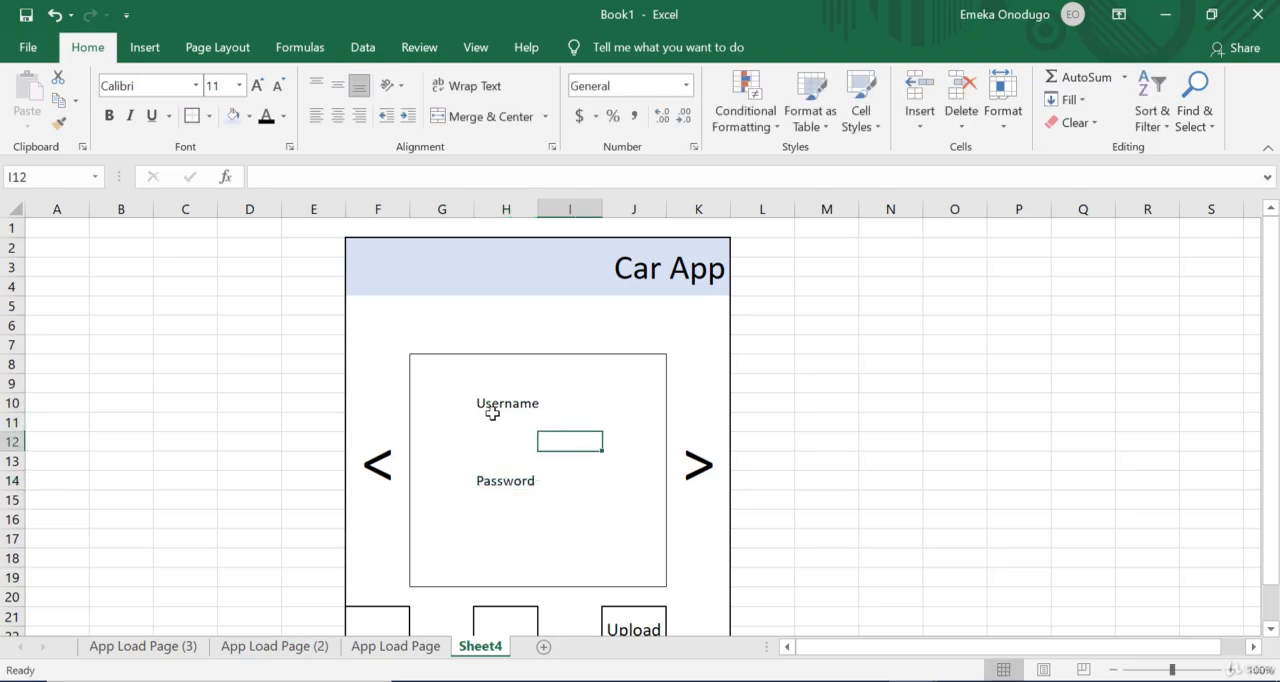
click(488, 413)
drag(488, 413, 589, 418)
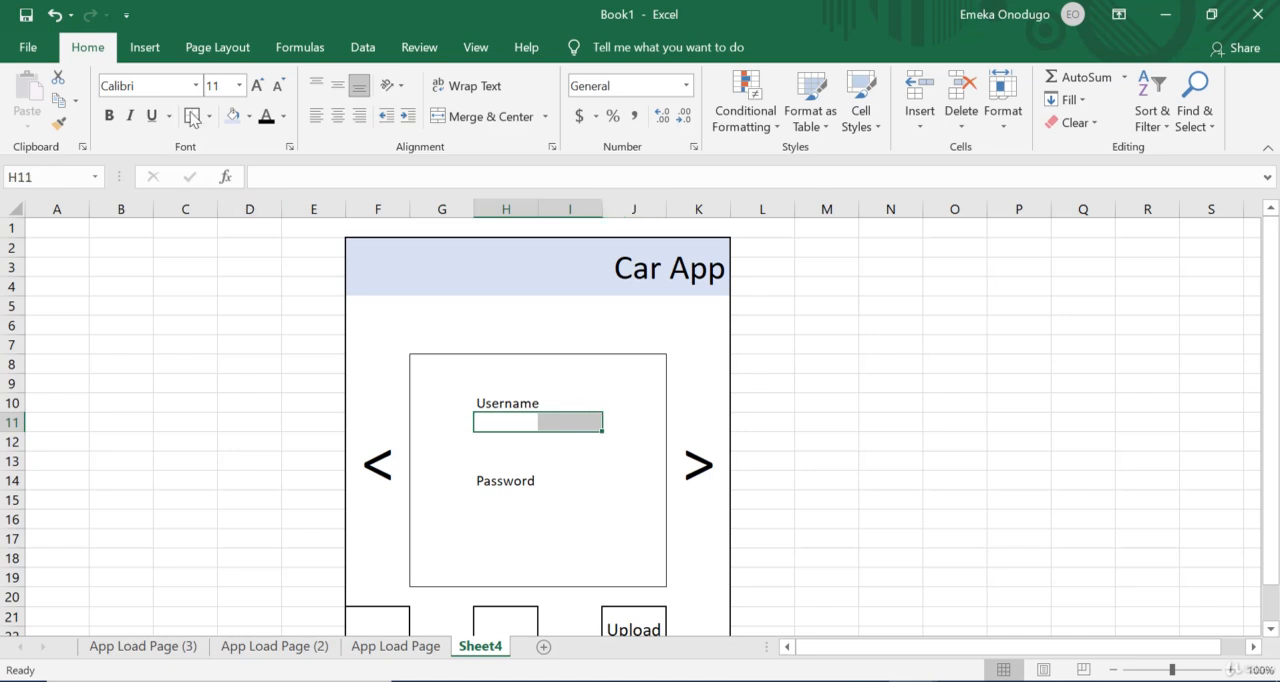
click(505, 117)
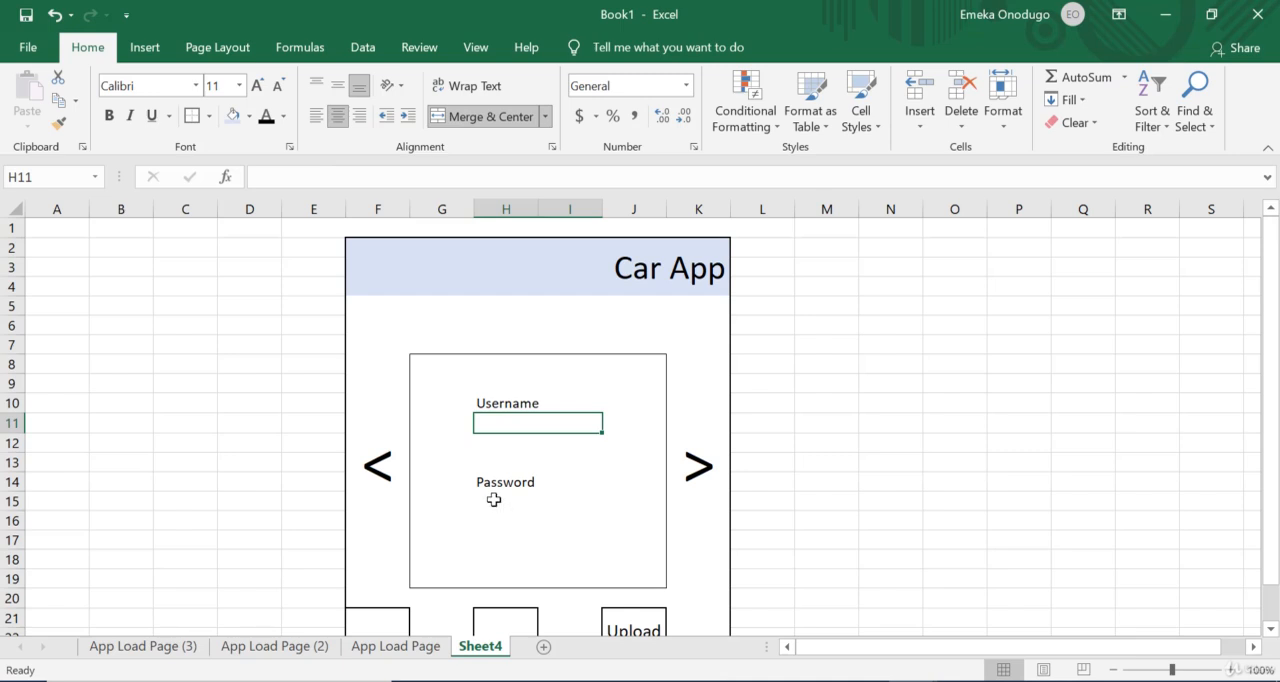
Step: Merge cells H15:I15 below the Password label and give them the same outside border
drag(493, 499, 566, 497)
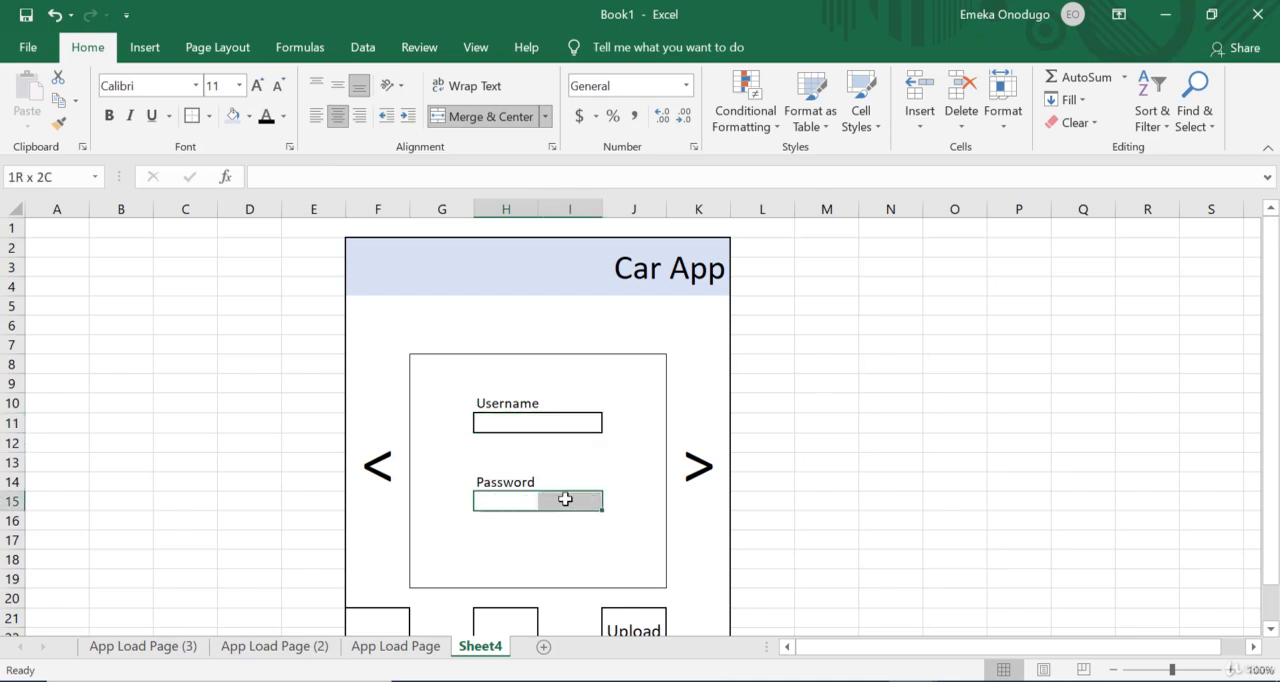
click(452, 118)
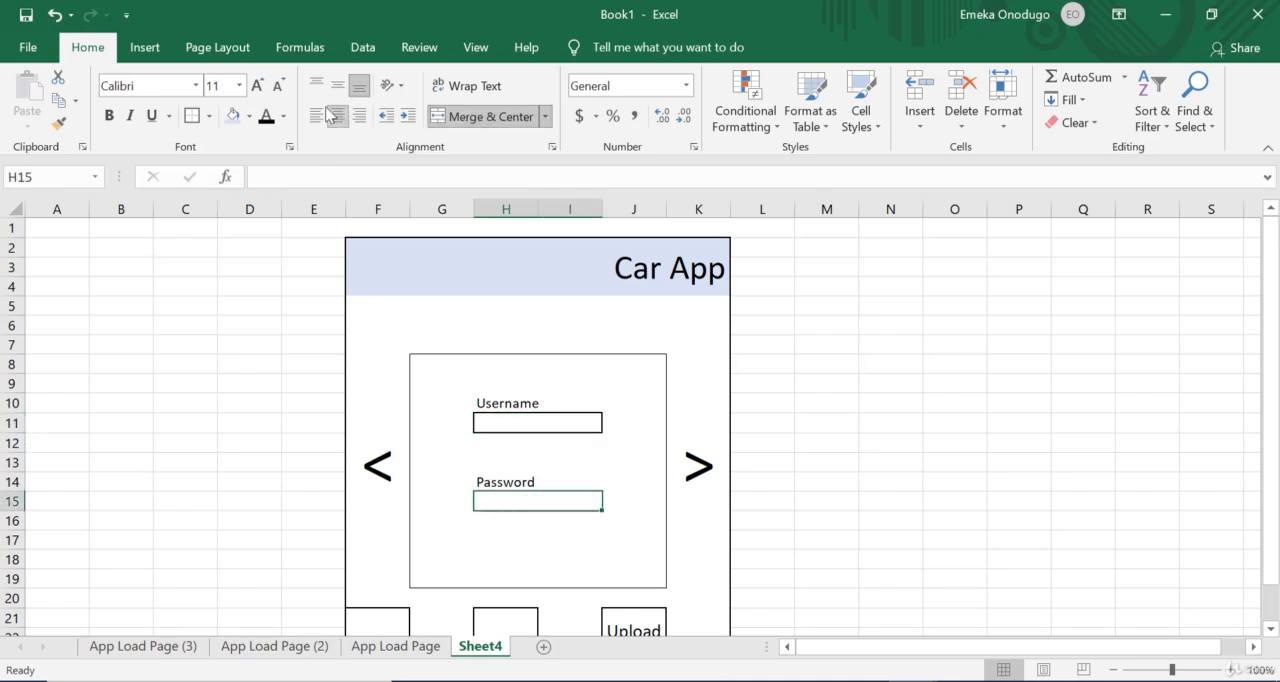
click(191, 116)
click(1030, 455)
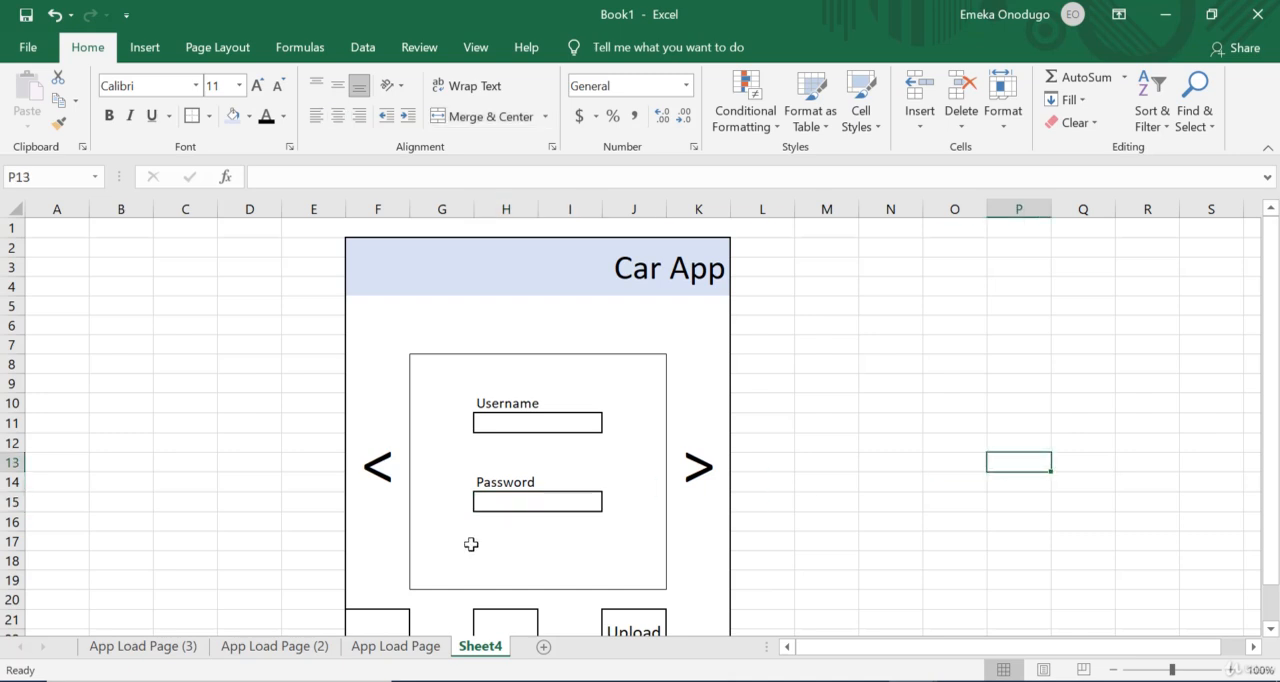
Step: Merge cells H17:H18 below the password box, outline them with a border and fill them with standard red
mouse_move(486, 546)
mouse_down()
mouse_move(571, 566)
mouse_move(508, 557)
mouse_up()
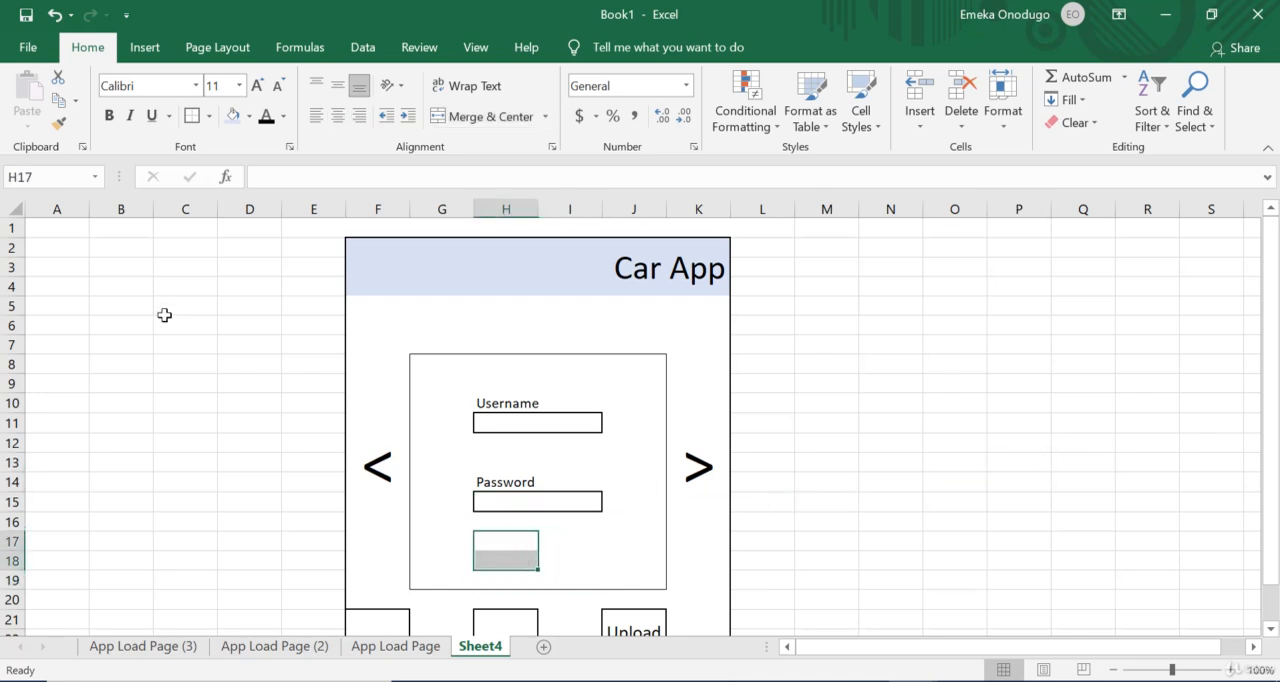
click(467, 122)
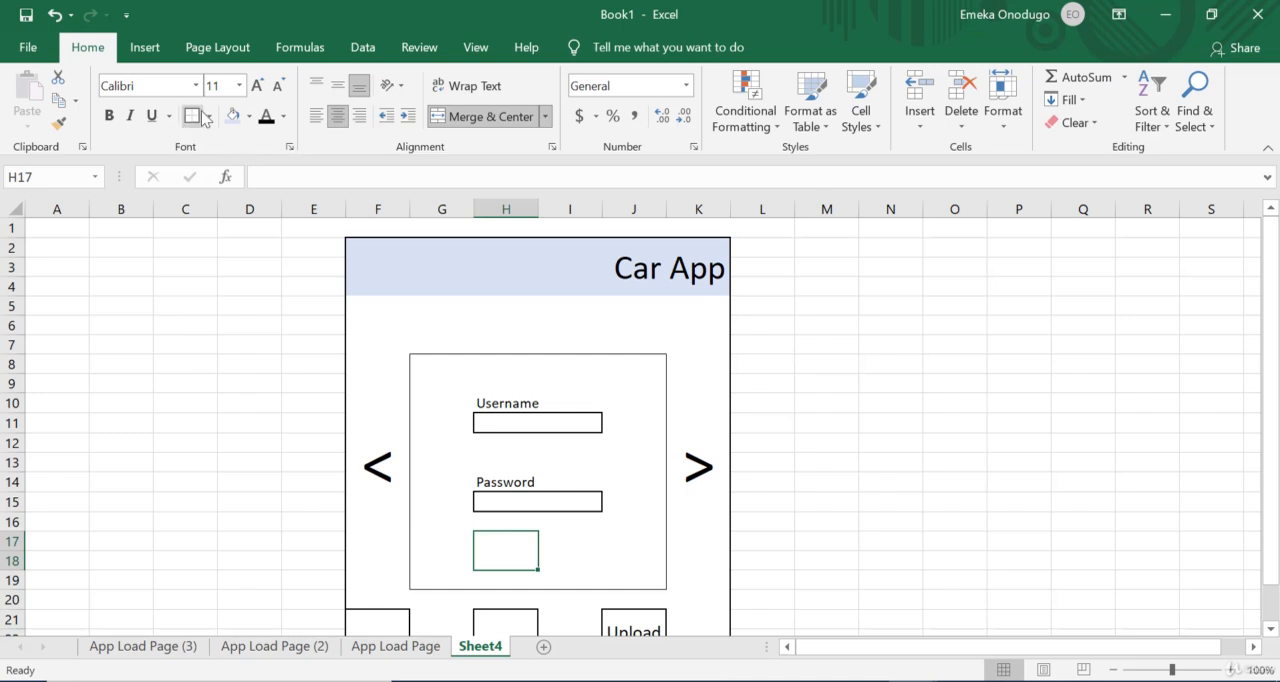
click(249, 116)
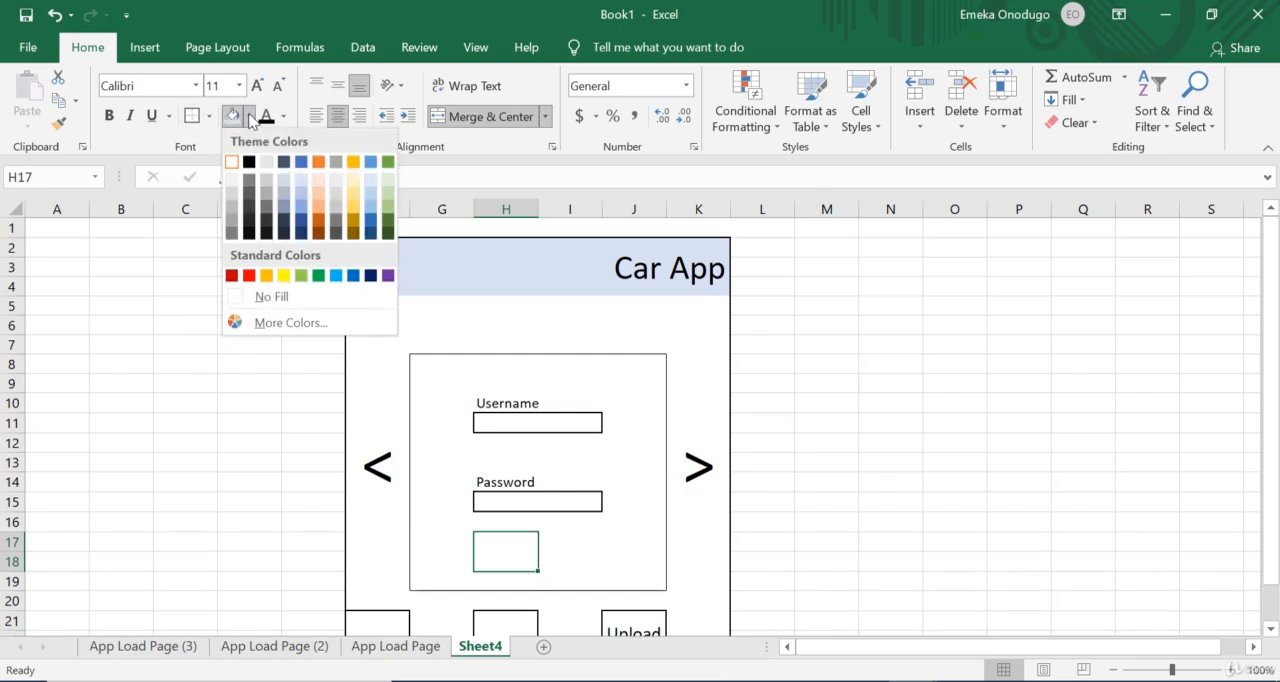
click(249, 275)
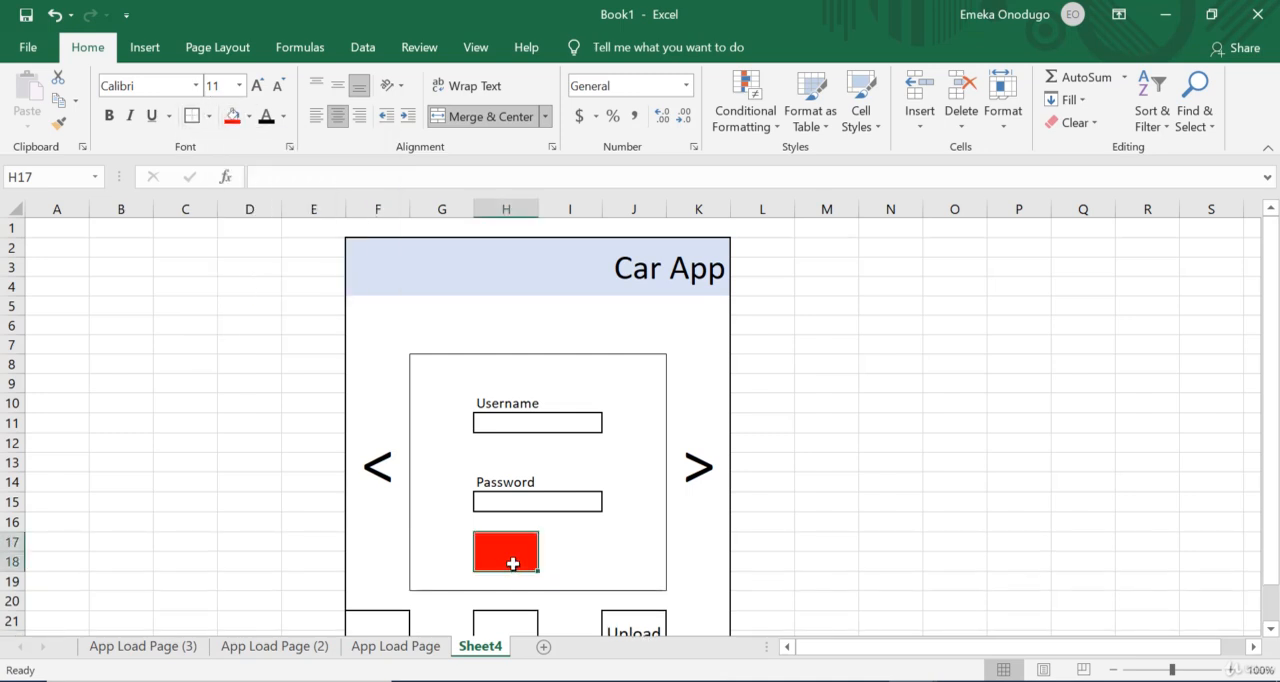
Step: Enter the text Submit in the red button cell H17
text(Subb)
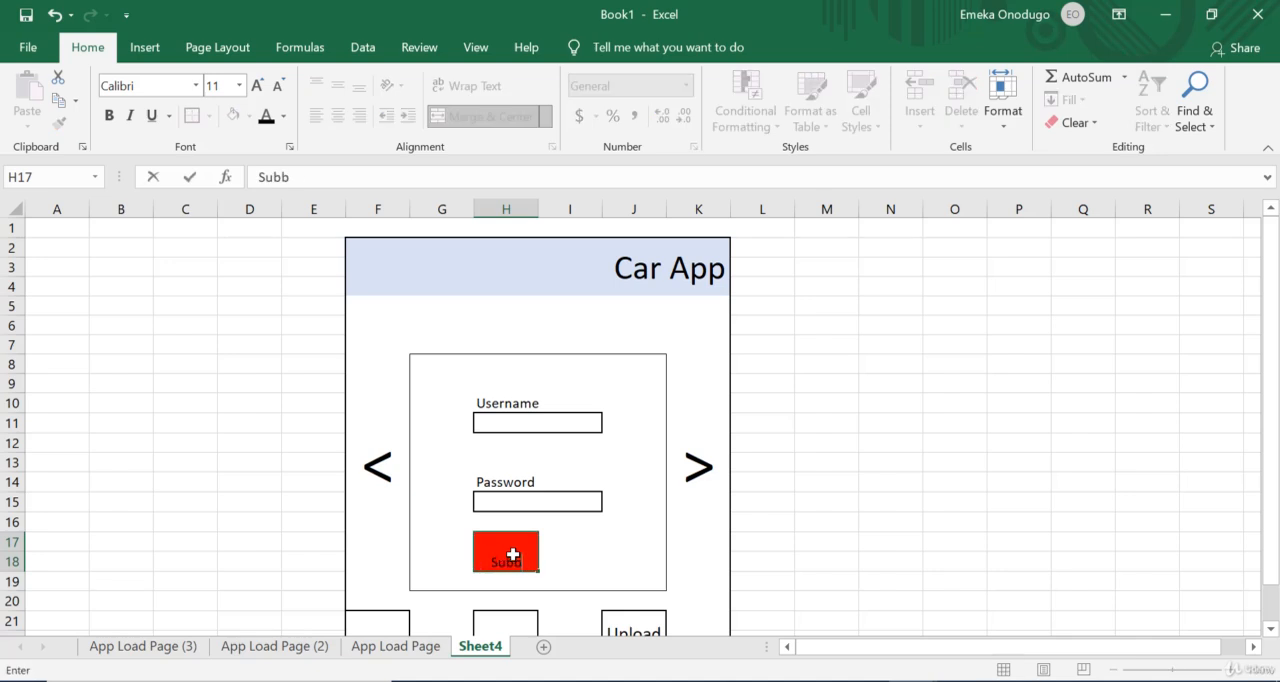
key(BackSpace)
text(mit)
key(Return)
click(830, 546)
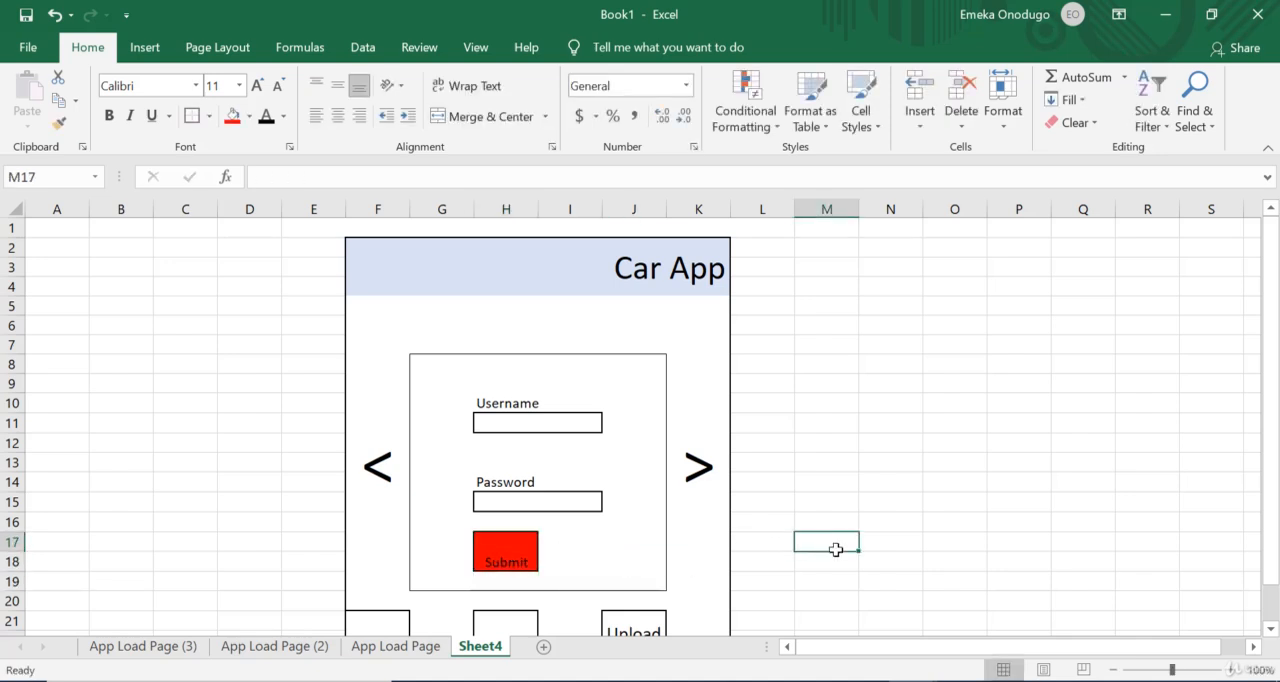
scroll(875, 529, down, 1)
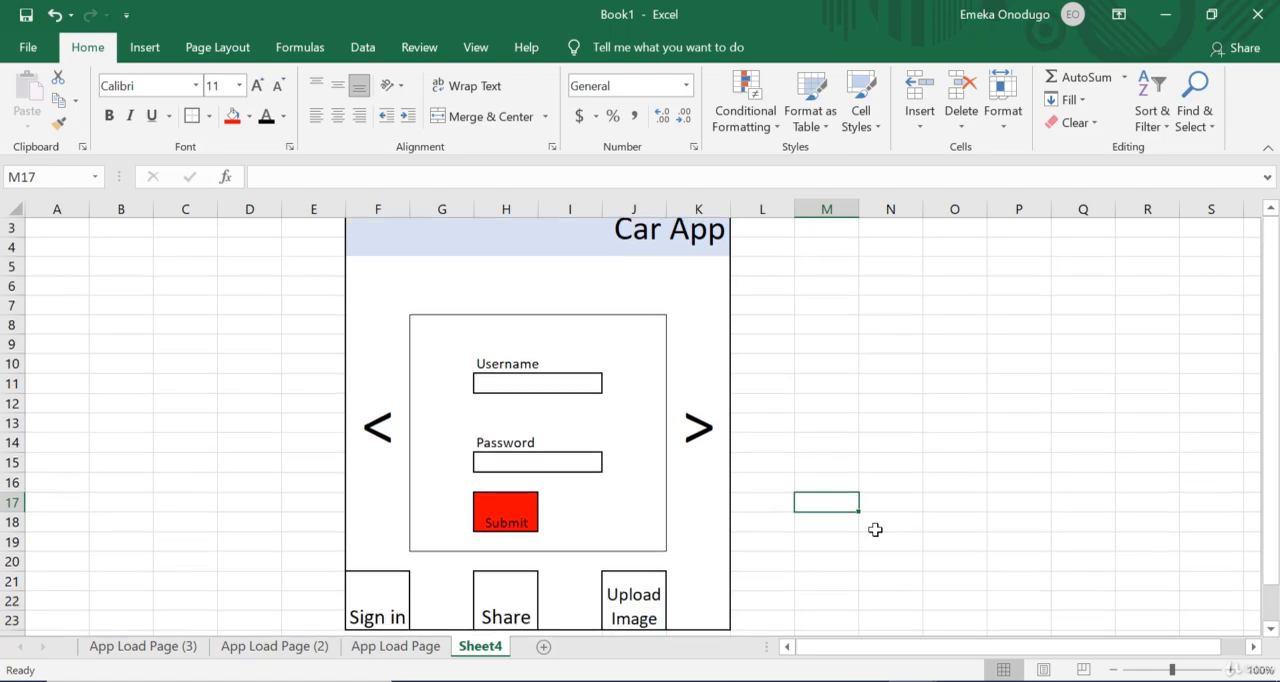
scroll(875, 529, down, 2)
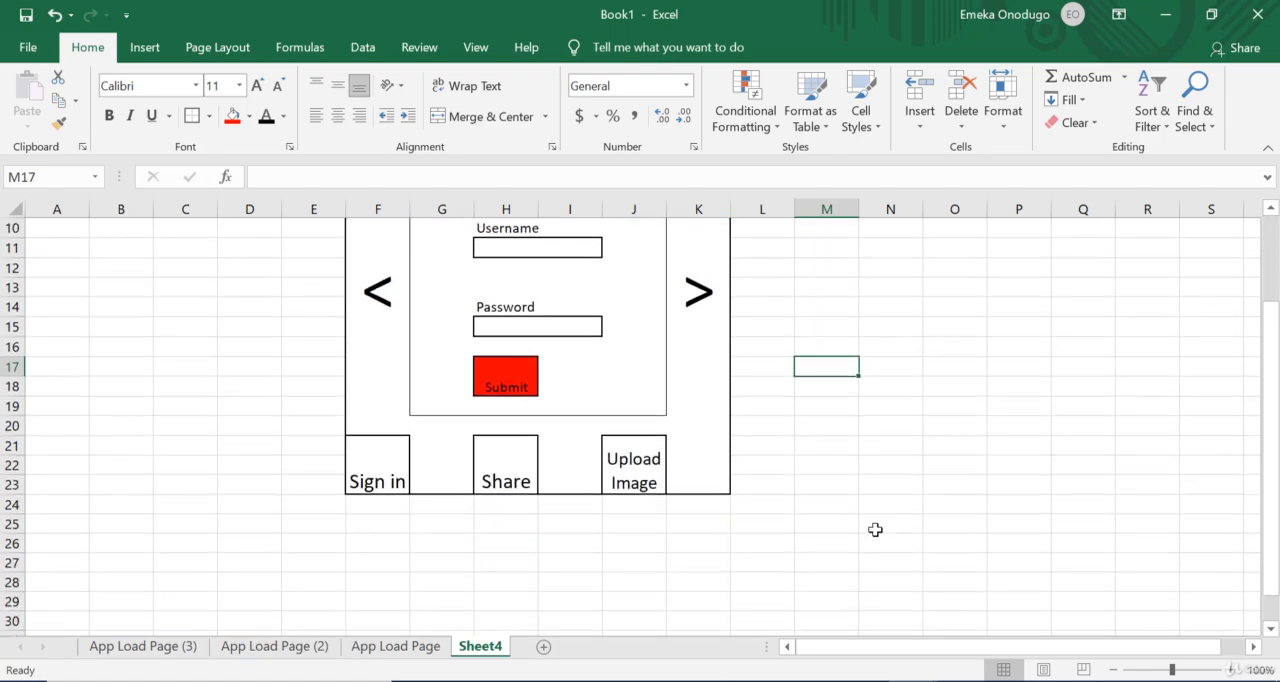
scroll(875, 529, up, 3)
scroll(875, 529, down, 2)
scroll(875, 529, up, 2)
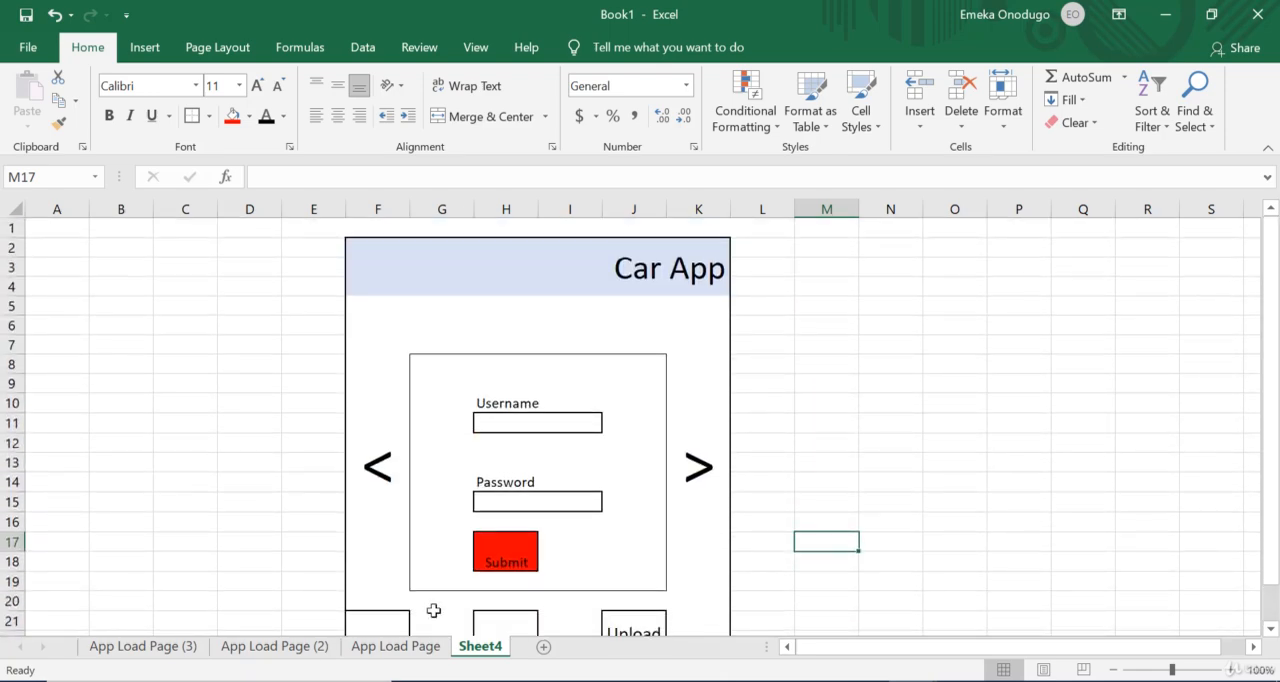
Step: Hyperlink the Sign in cell G21 on App Load Page to cell A1 of Sheet4 in this document
click(396, 646)
click(396, 565)
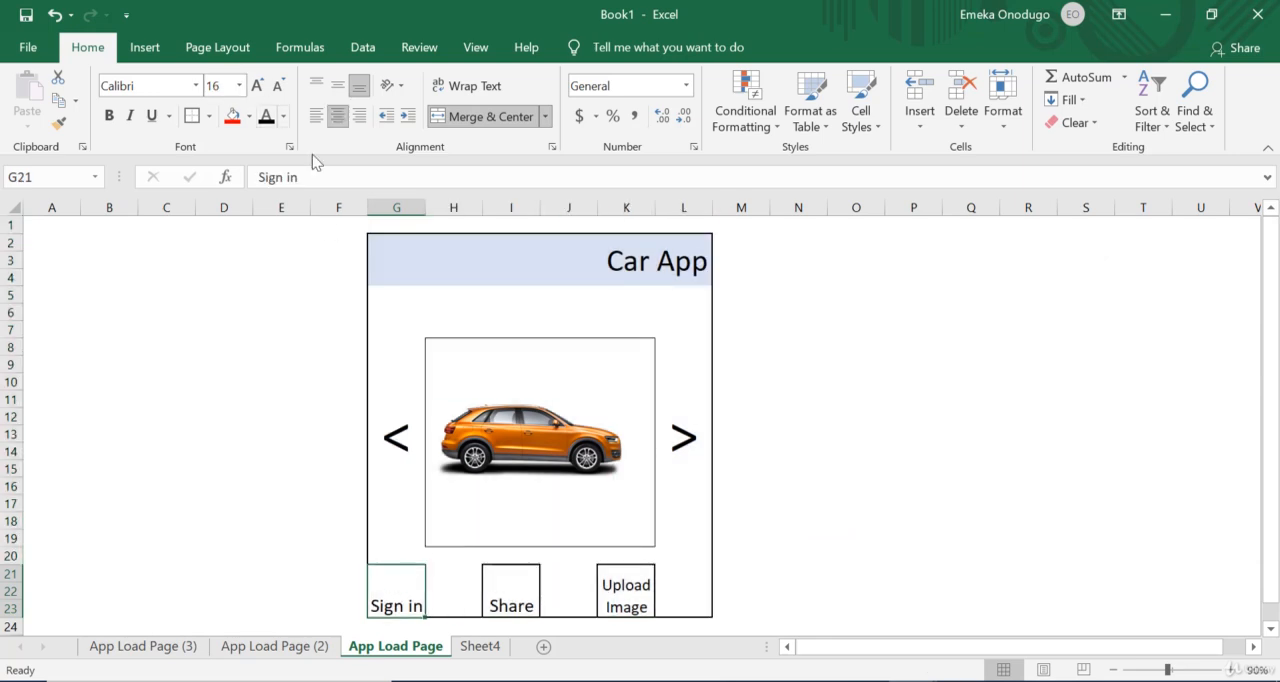
click(145, 53)
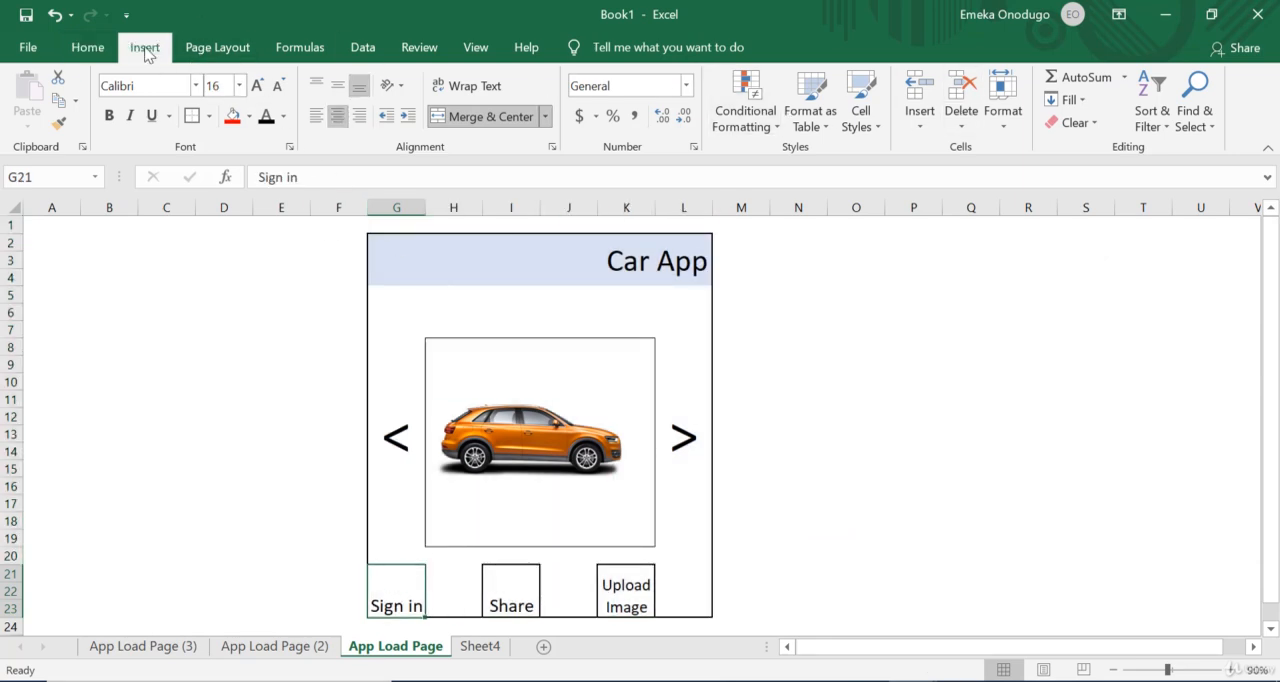
click(1052, 112)
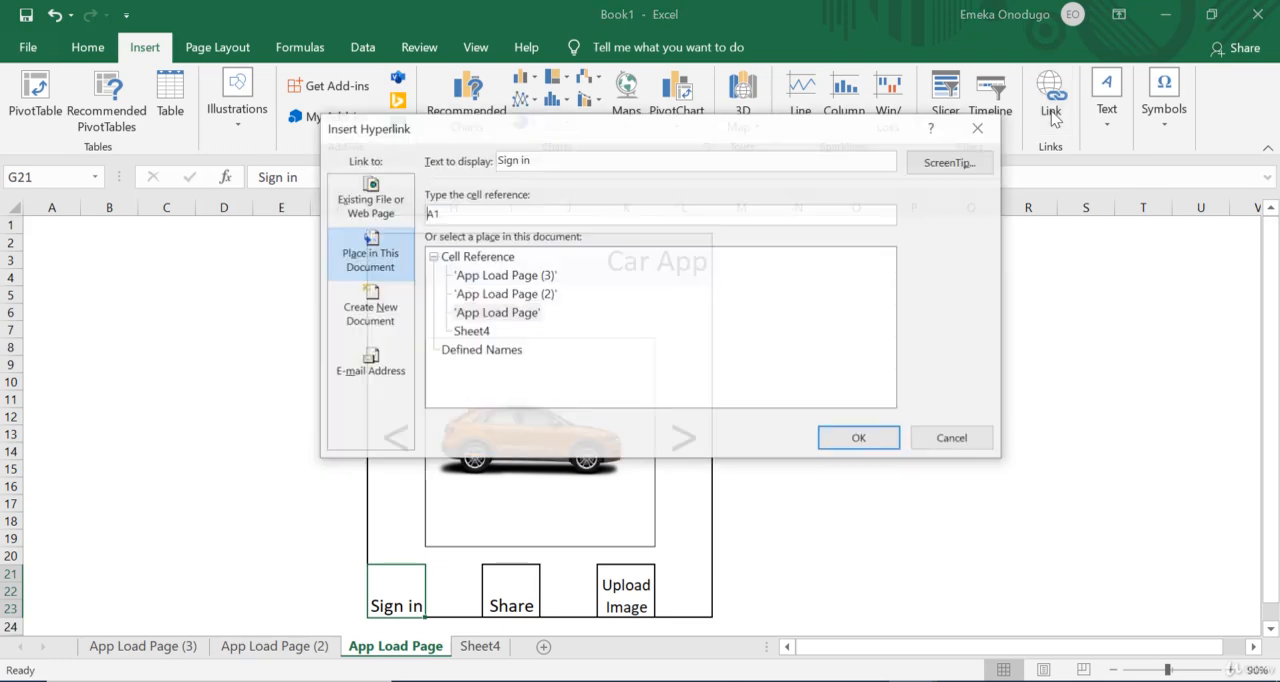
click(470, 332)
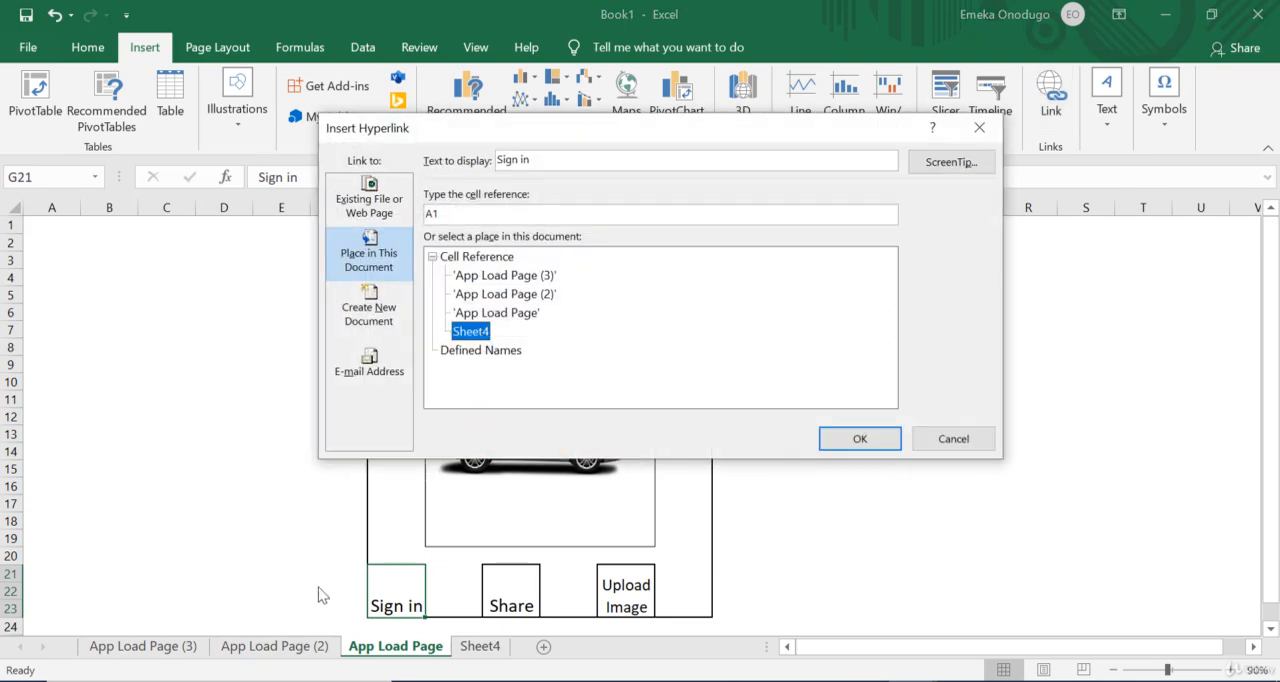
click(858, 440)
click(852, 436)
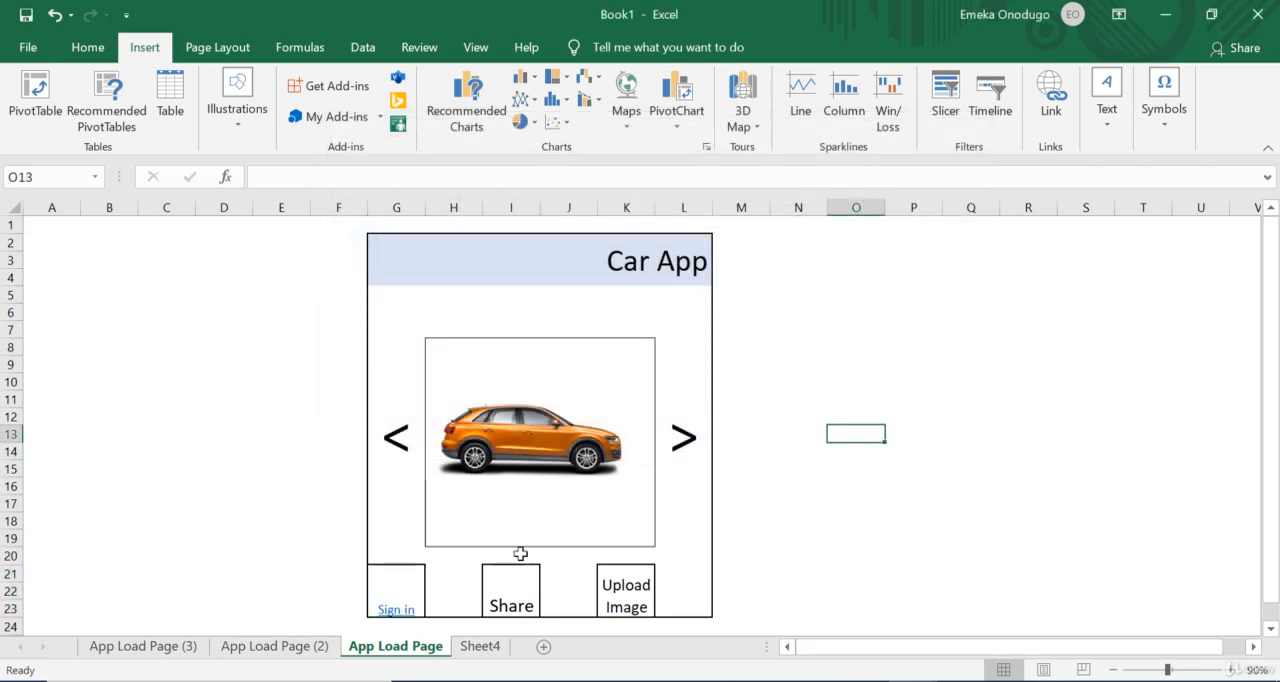
Step: Test the Sign in link on App Load Page and look over the sign-in page it leads to
click(400, 610)
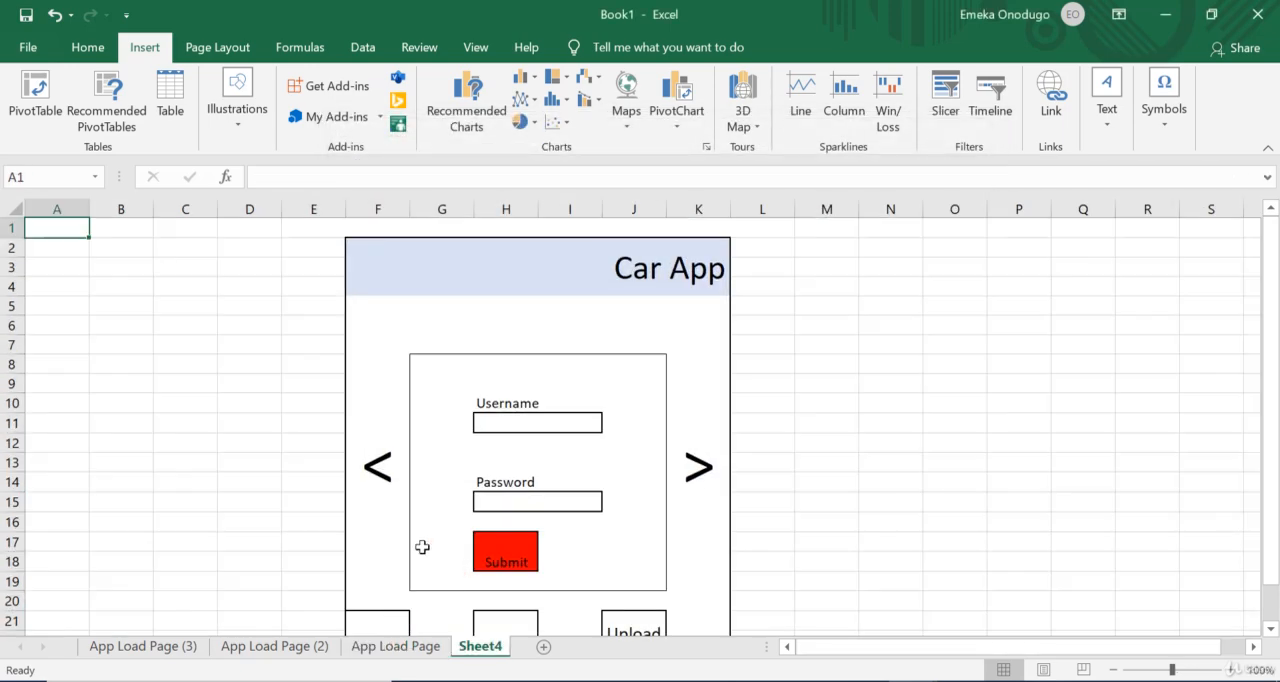
scroll(422, 547, down, 1)
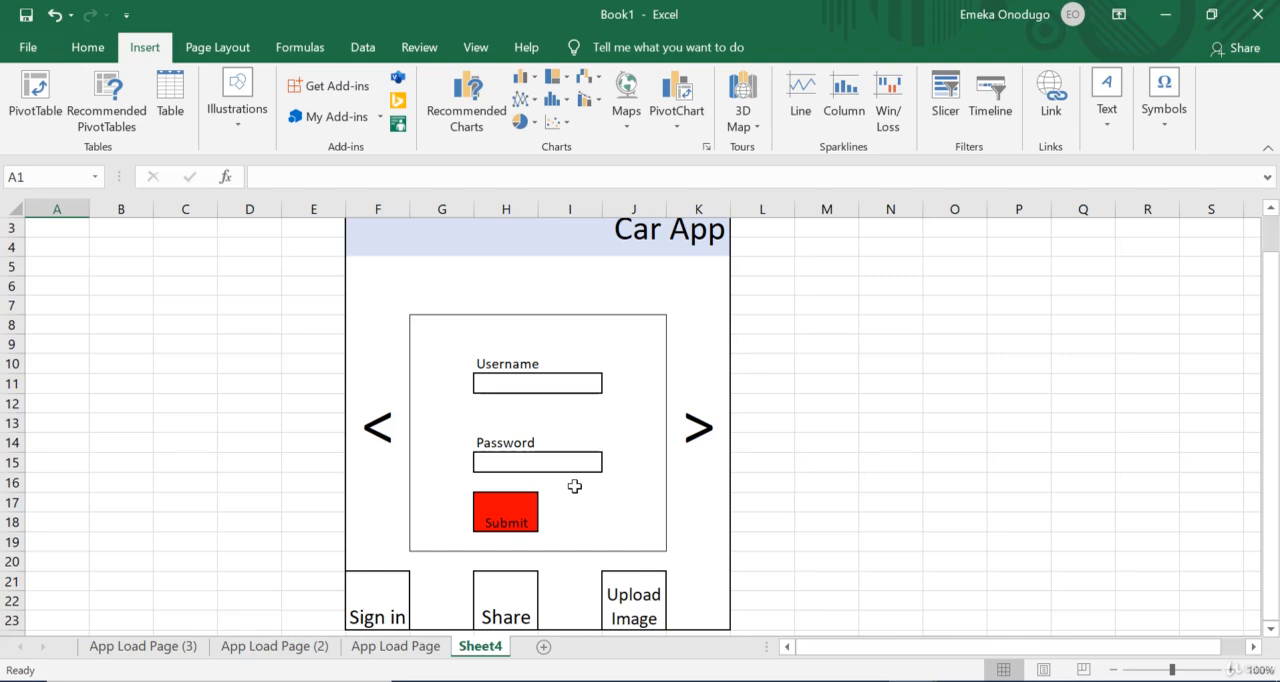
scroll(575, 486, down, 2)
Step: Copy the linked Sign in cell G21 of App Load Page onto cell G21 of App Load Page (2) and App Load Page (3)
click(395, 646)
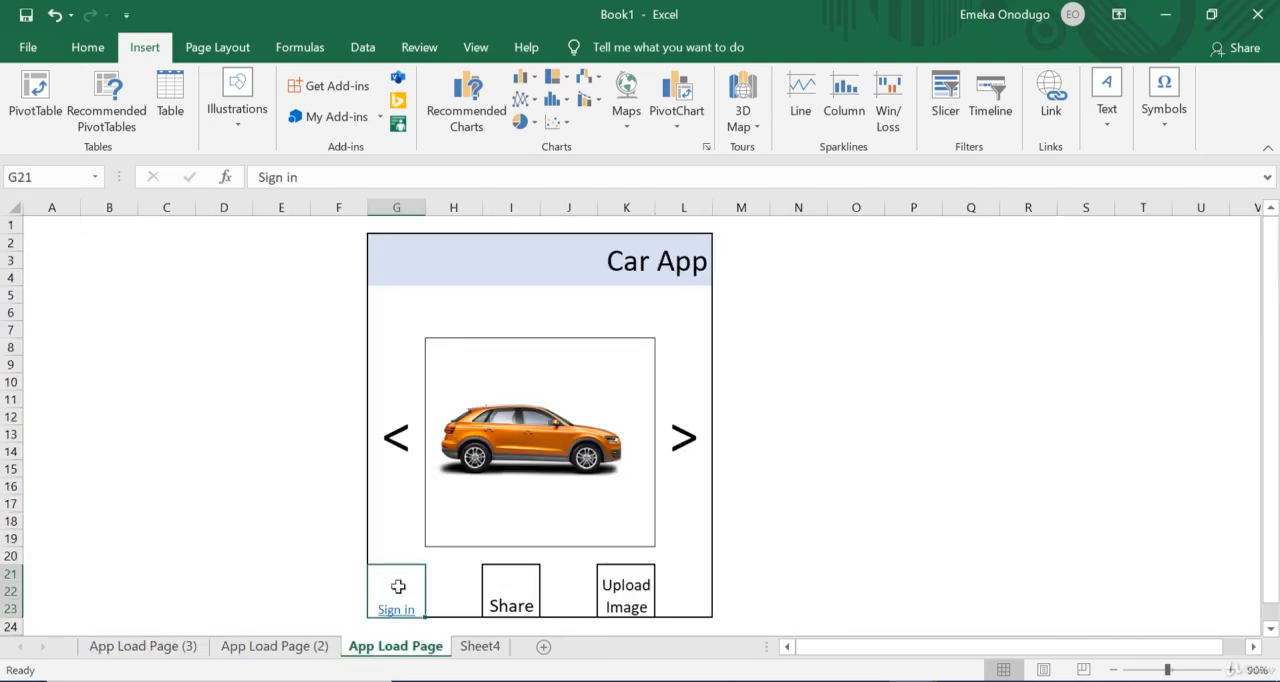
click(80, 47)
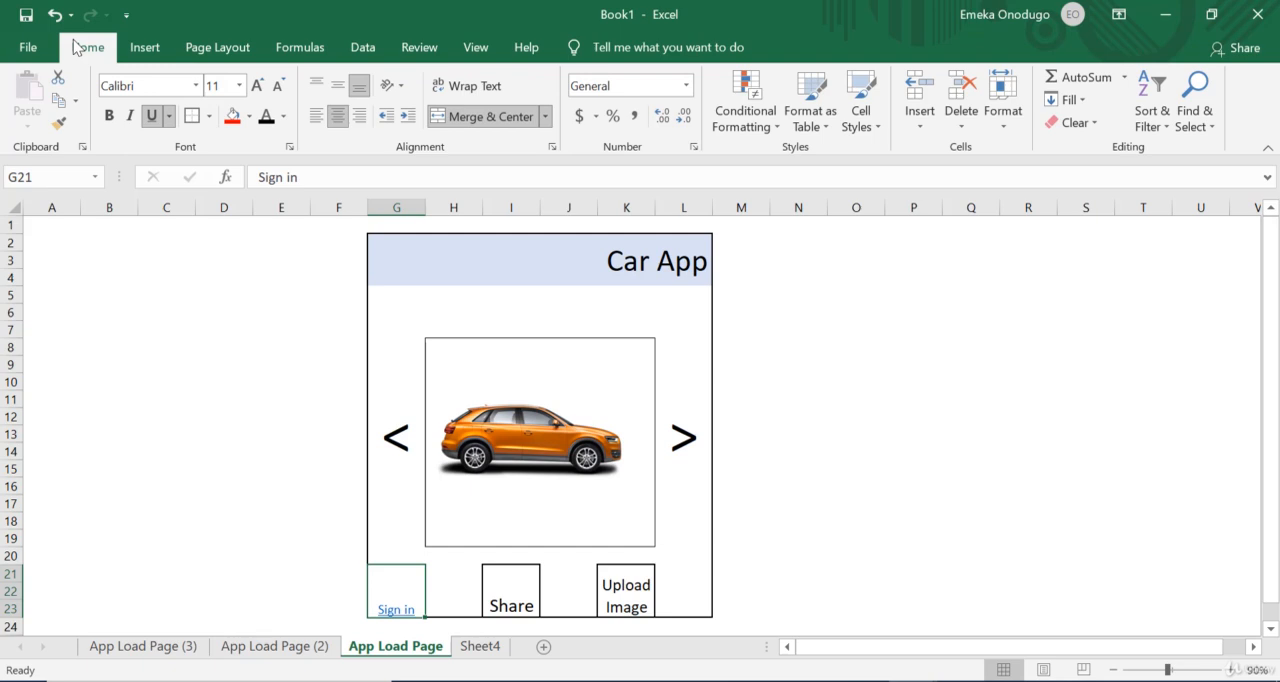
click(59, 100)
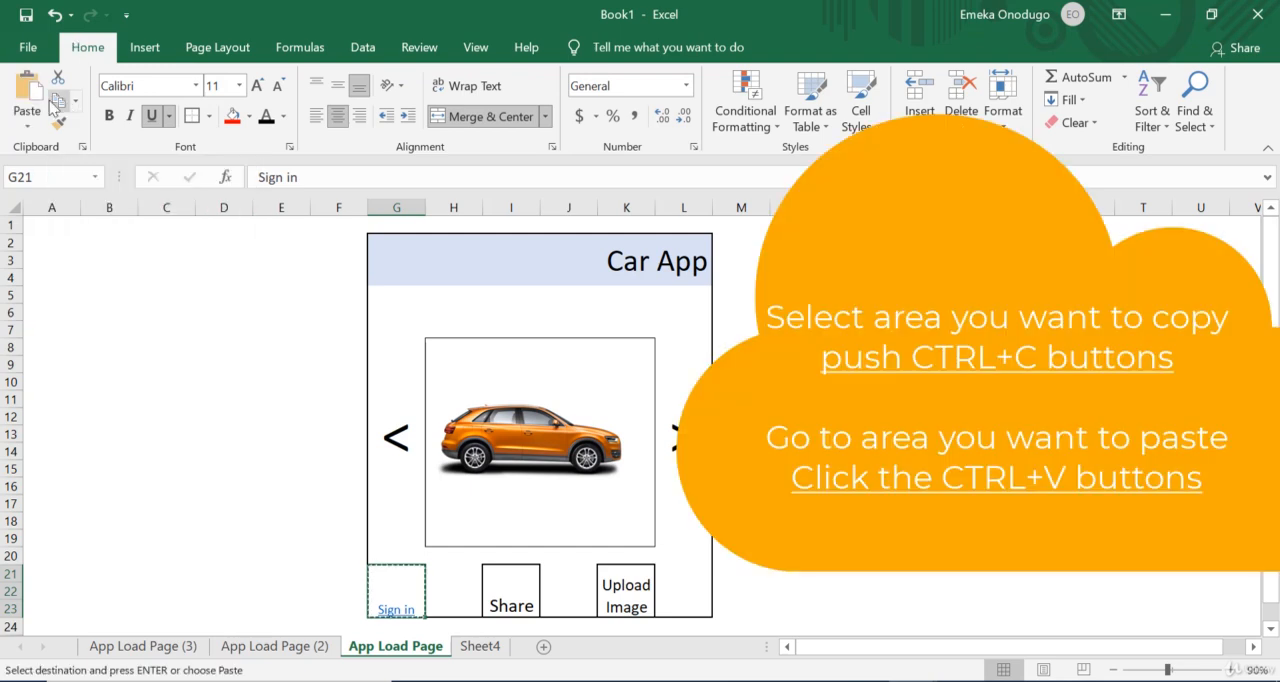
click(285, 647)
click(411, 586)
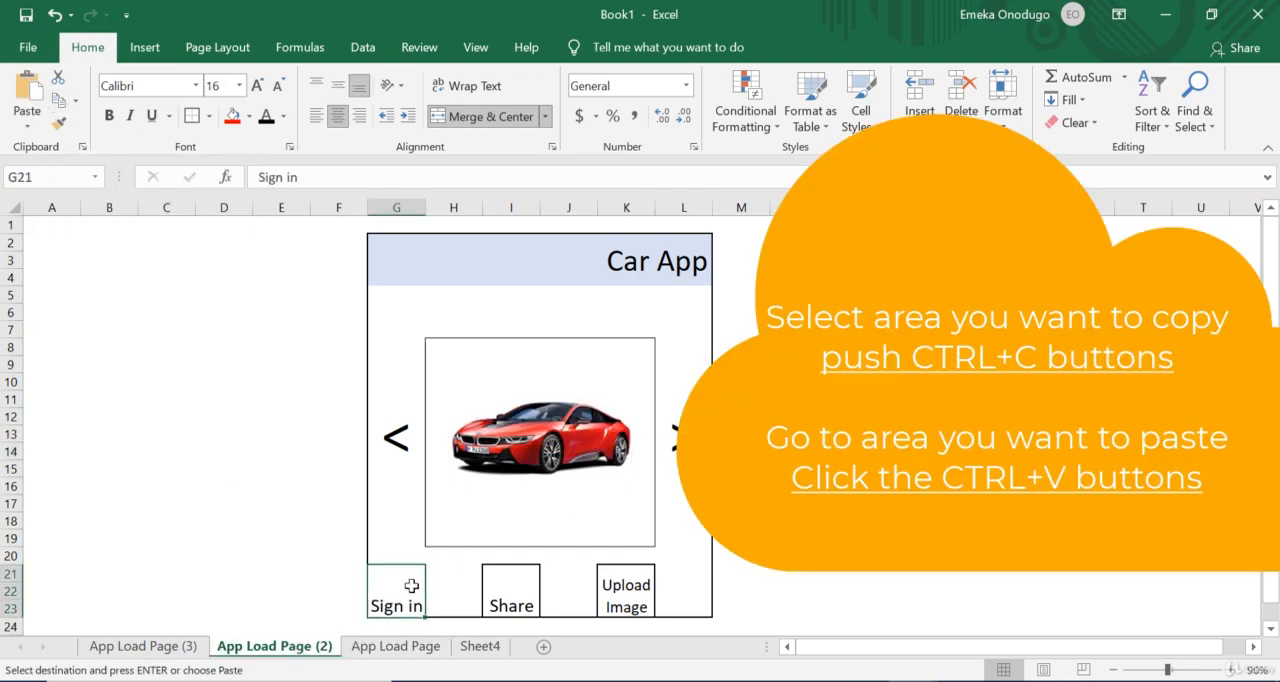
key(ctrl+v)
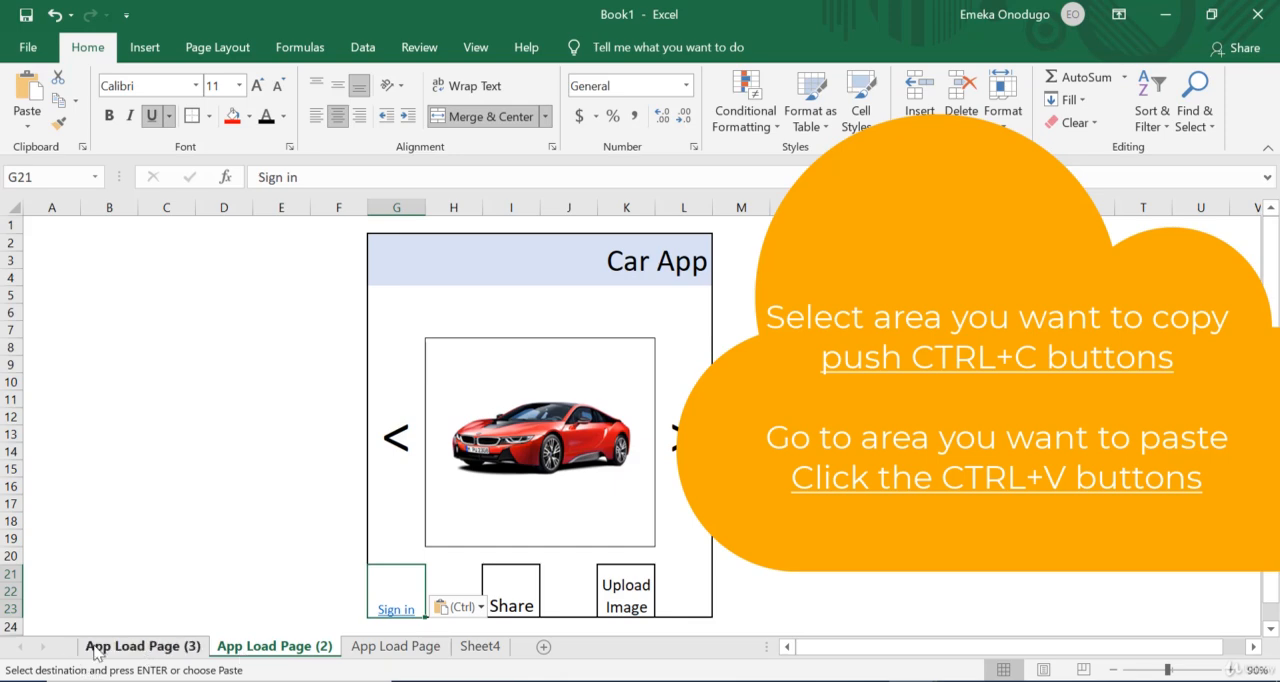
click(136, 647)
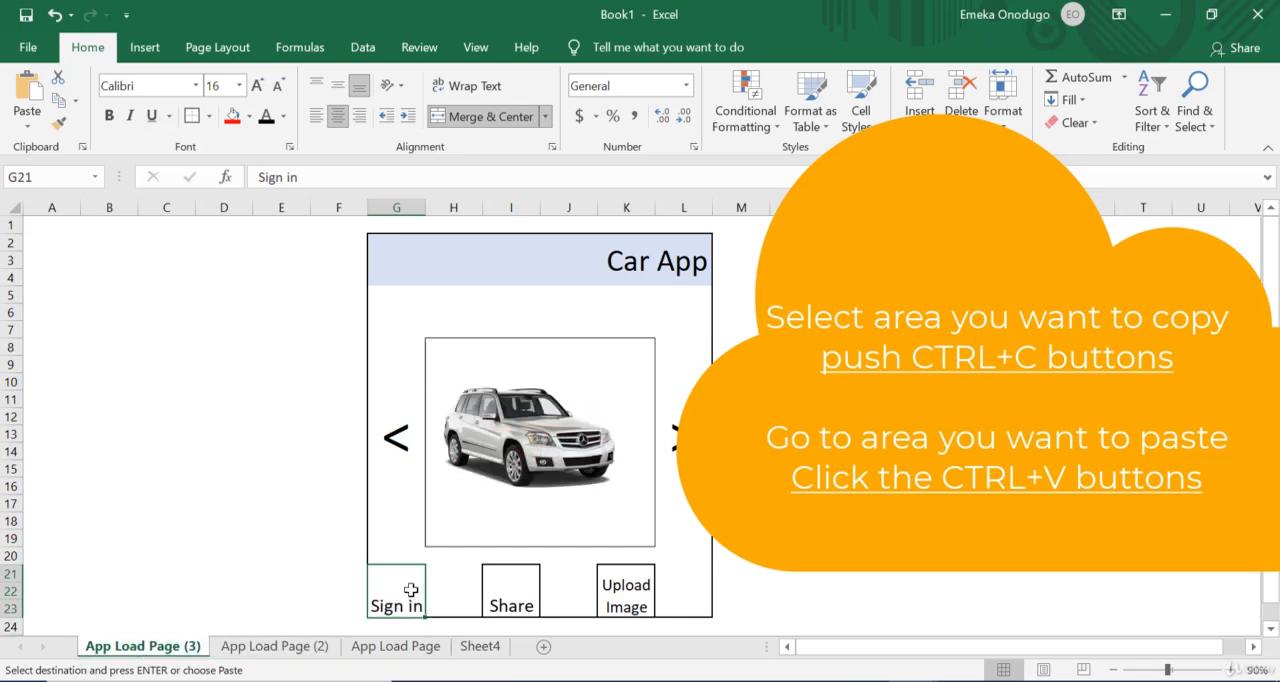
key(ctrl+v)
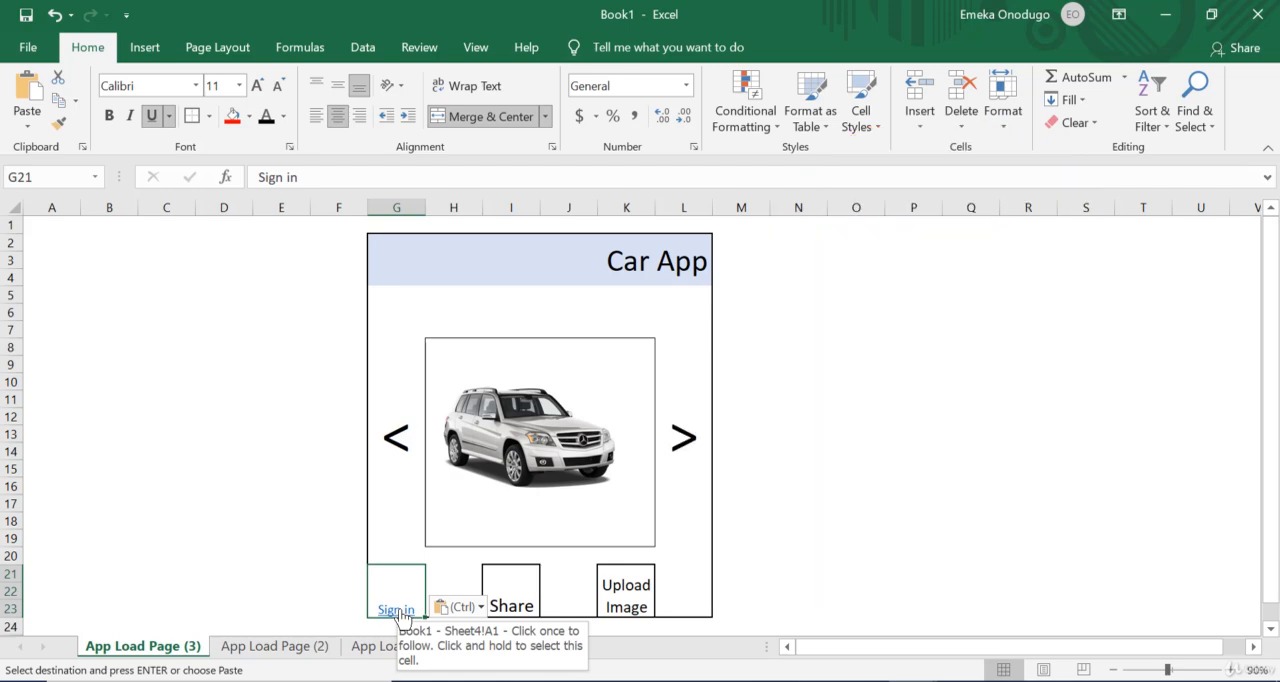
Step: Test the Sign in links on App Load Page (3) and App Load Page (2)
click(397, 610)
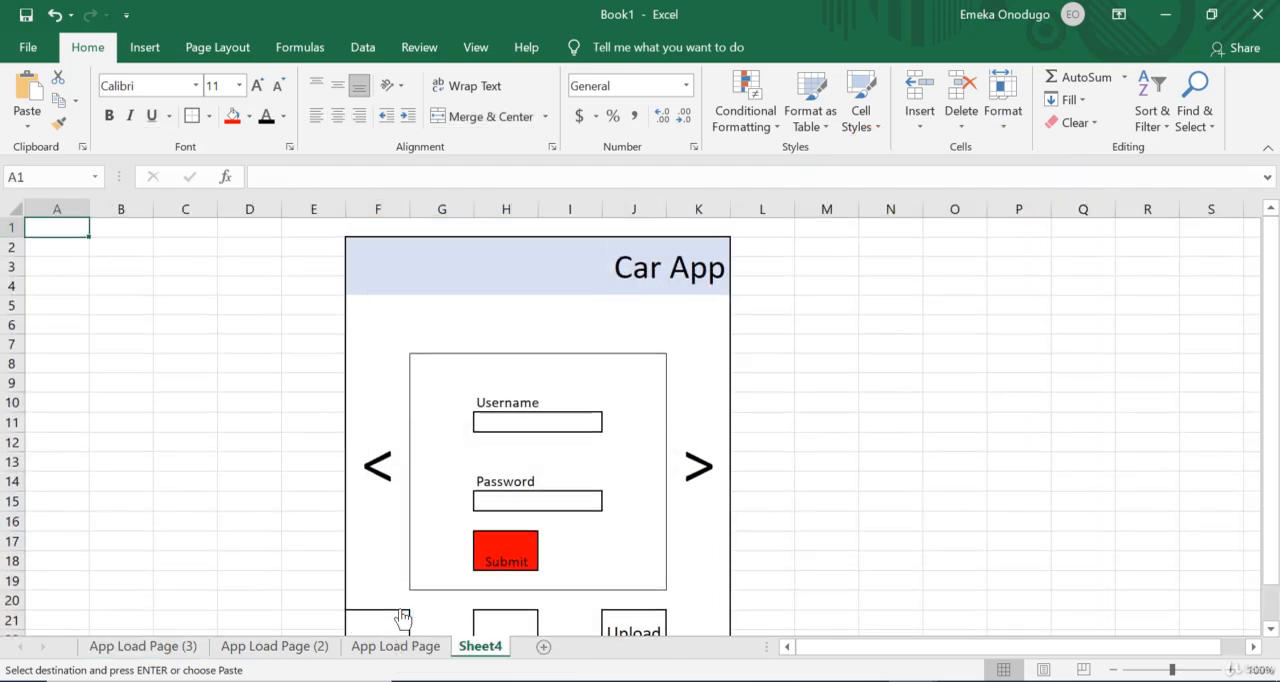
click(281, 650)
click(405, 610)
click(226, 436)
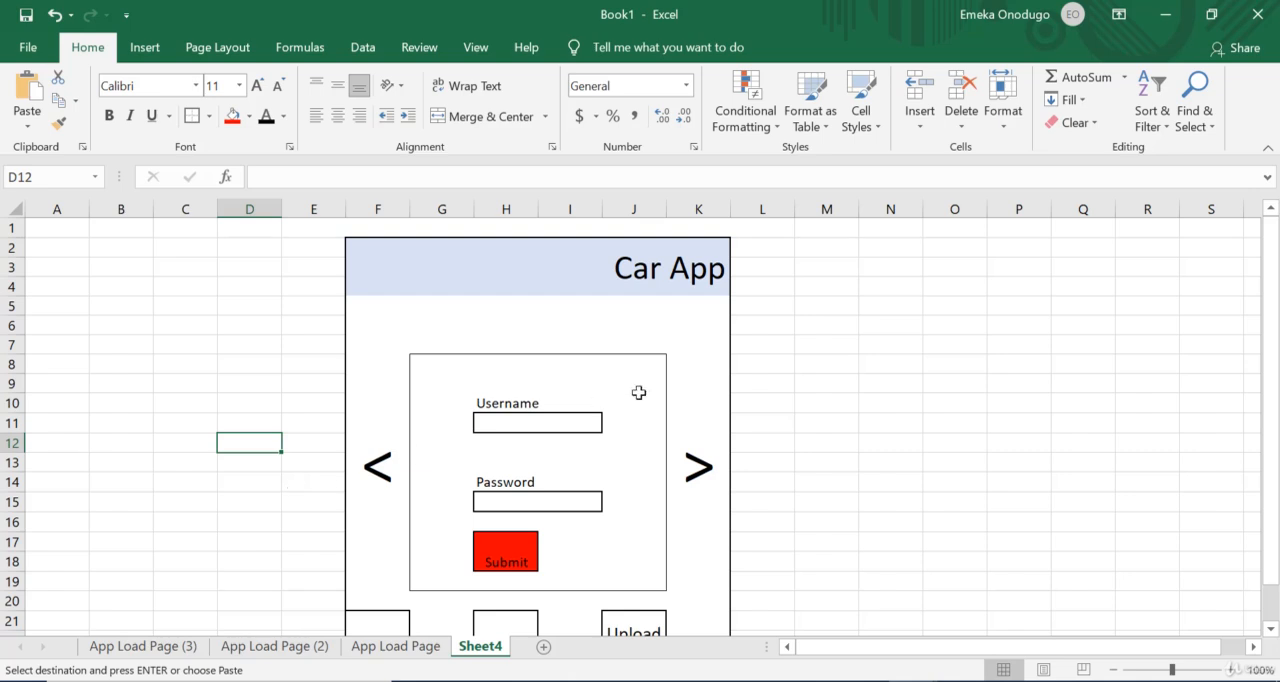
click(684, 265)
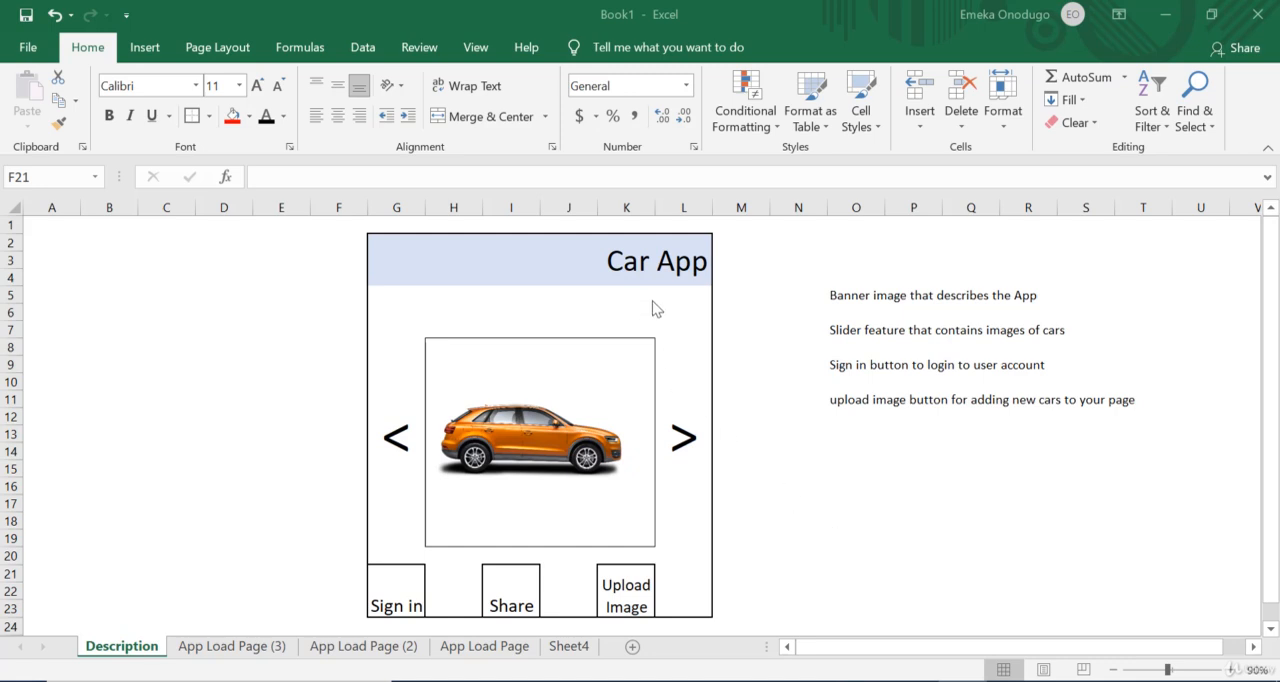
Step: Compare the Car App banner on the Description sheet with its explanatory note in cell O5
click(666, 262)
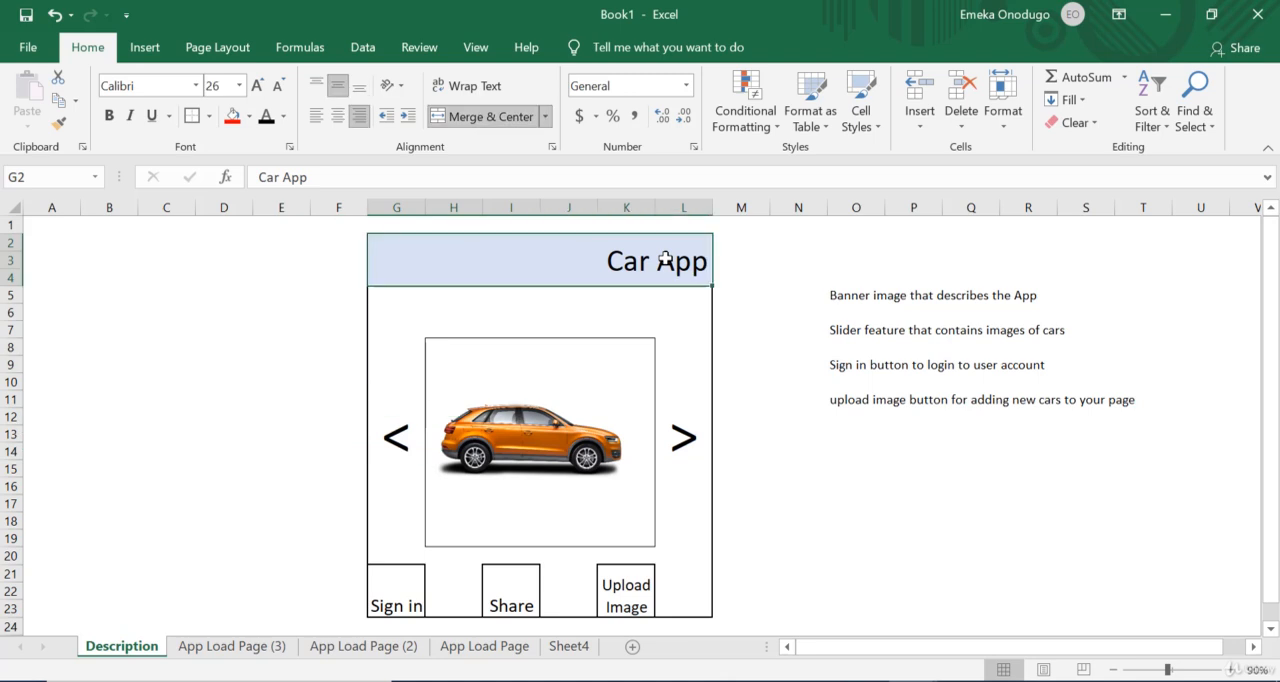
click(851, 295)
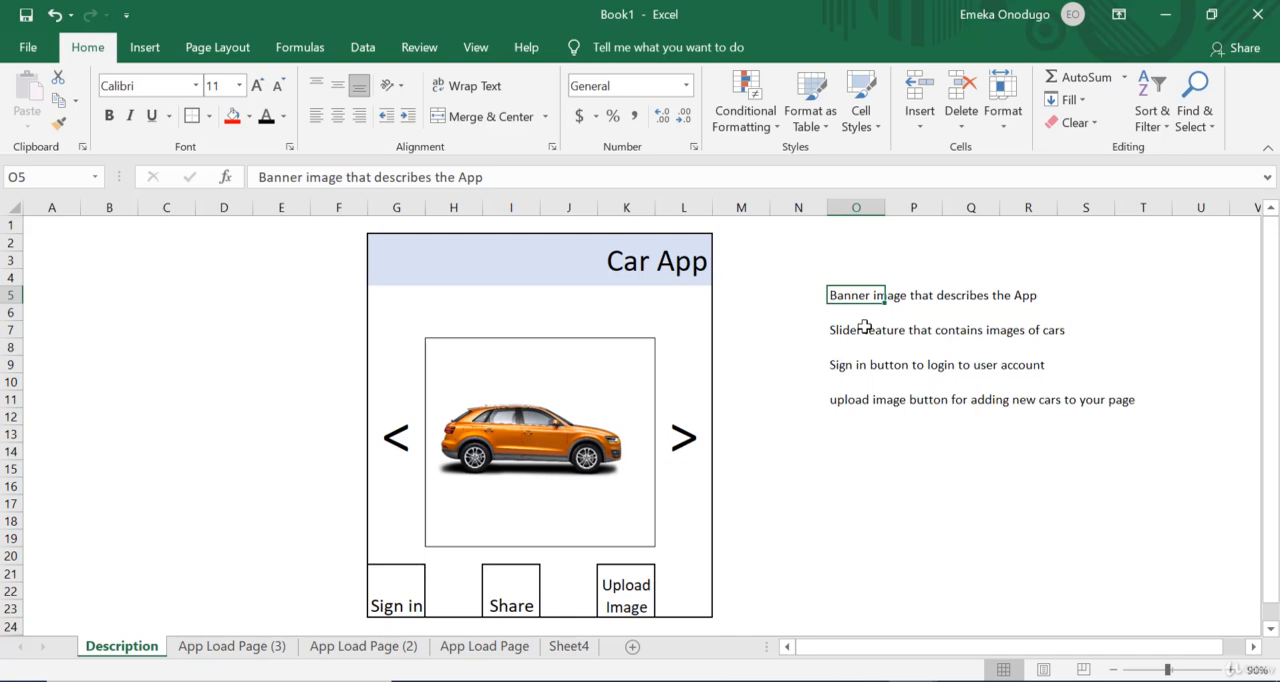
click(655, 260)
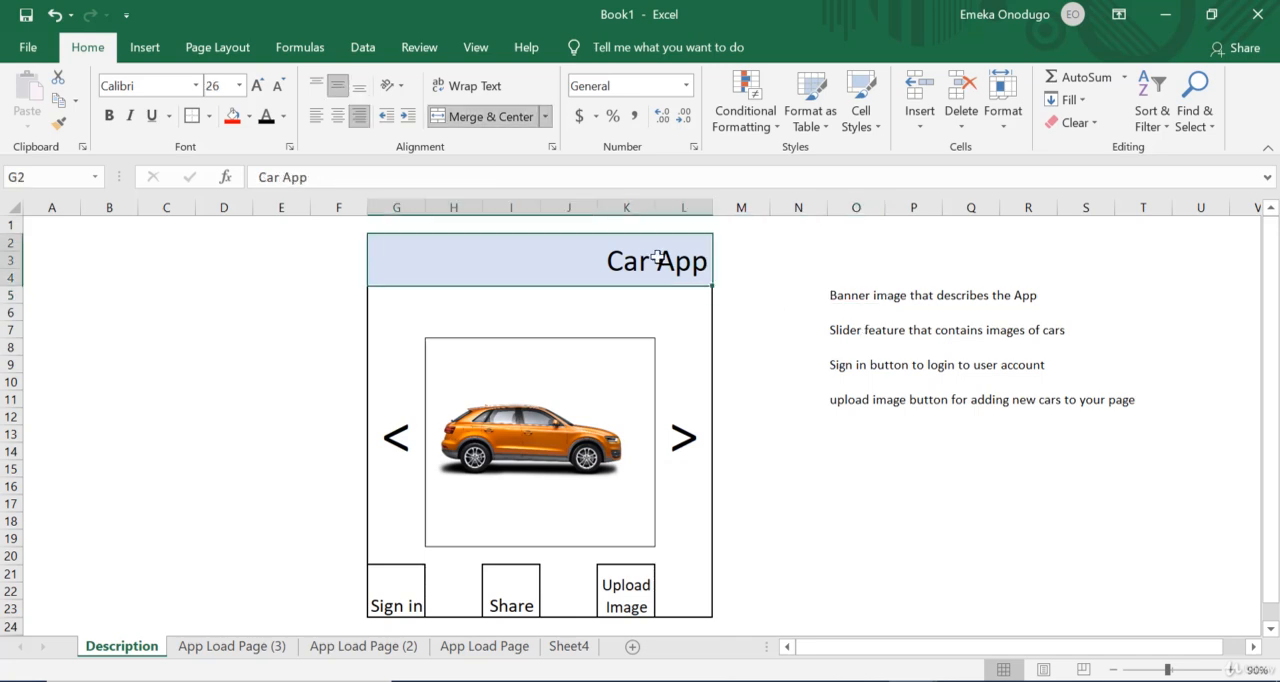
Step: Hyperlink the Car App banner in G2 of the Description sheet to its note in cell O5 and test the link
click(853, 294)
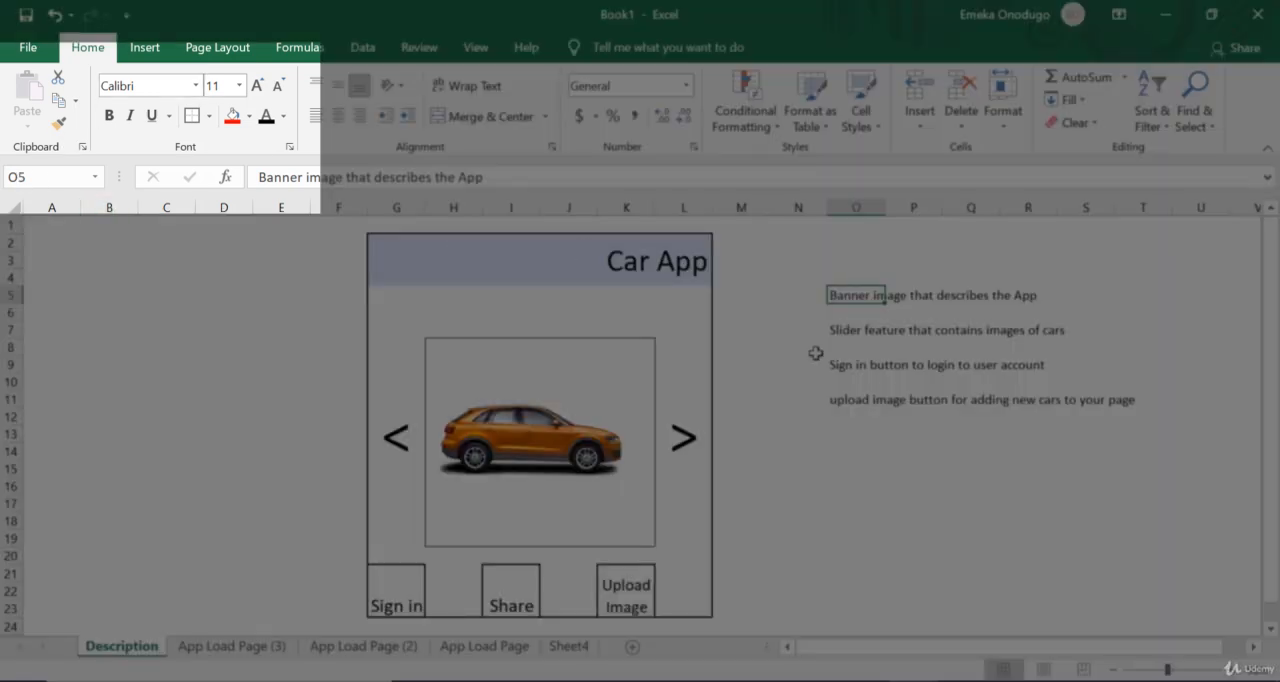
click(660, 267)
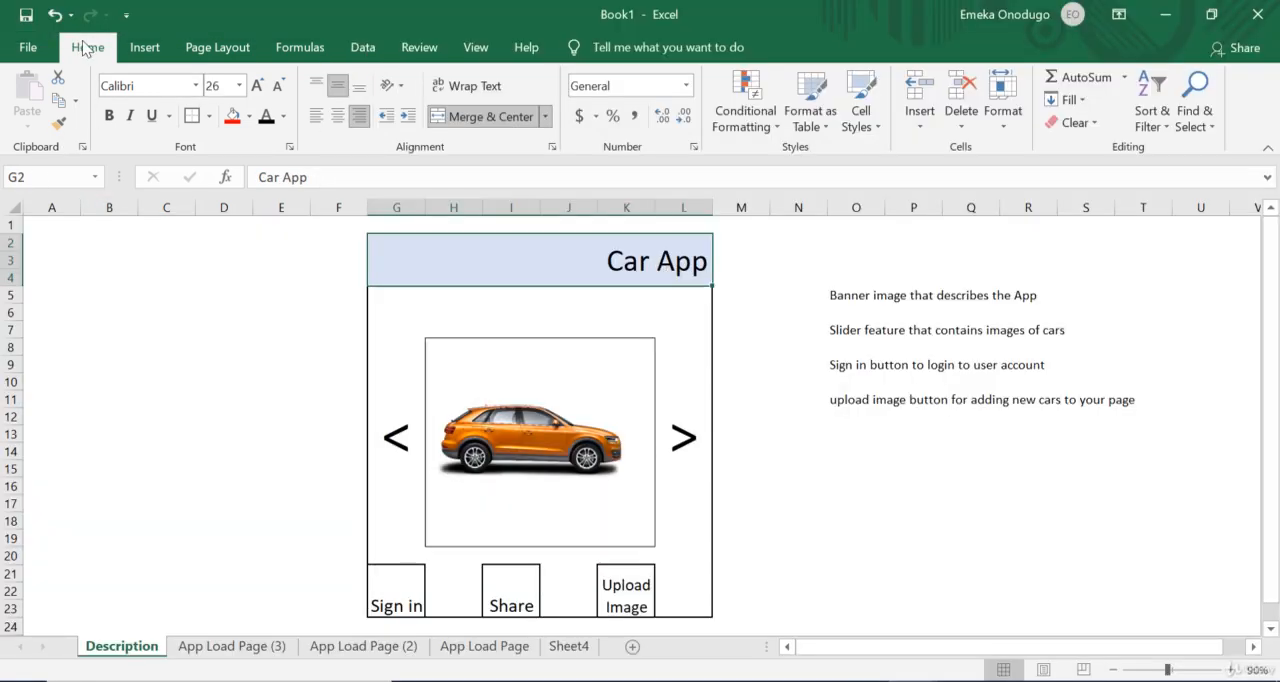
click(144, 47)
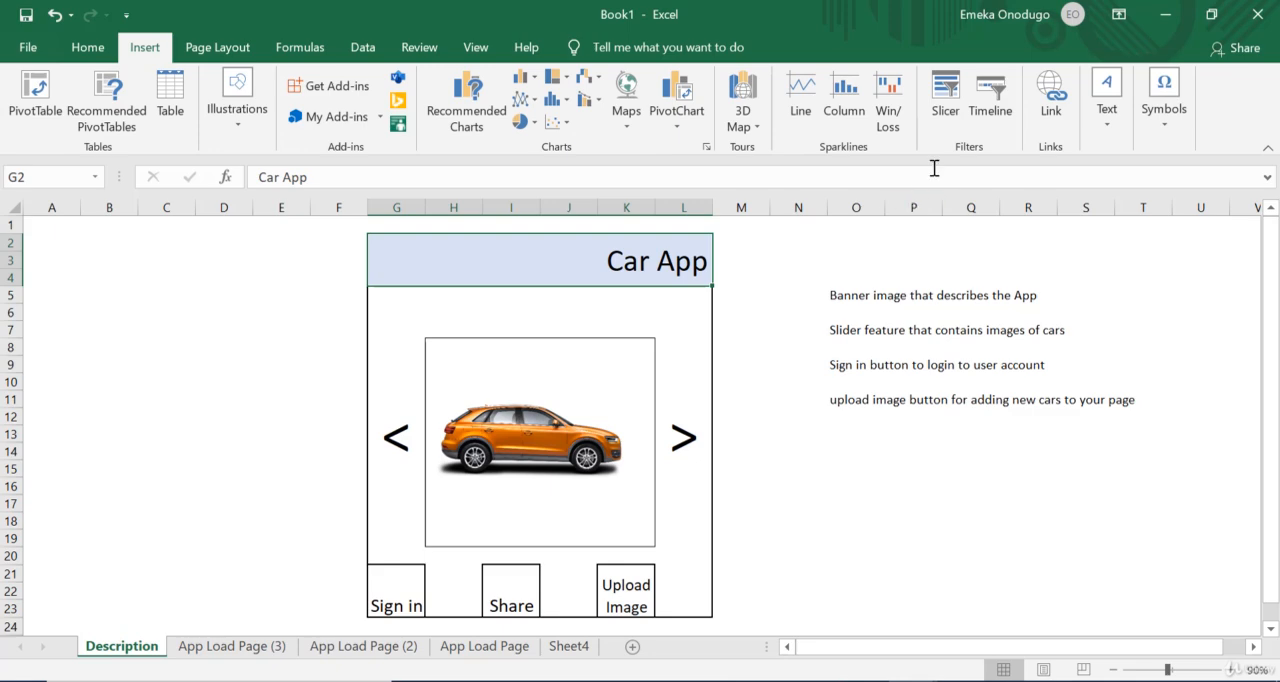
click(1051, 95)
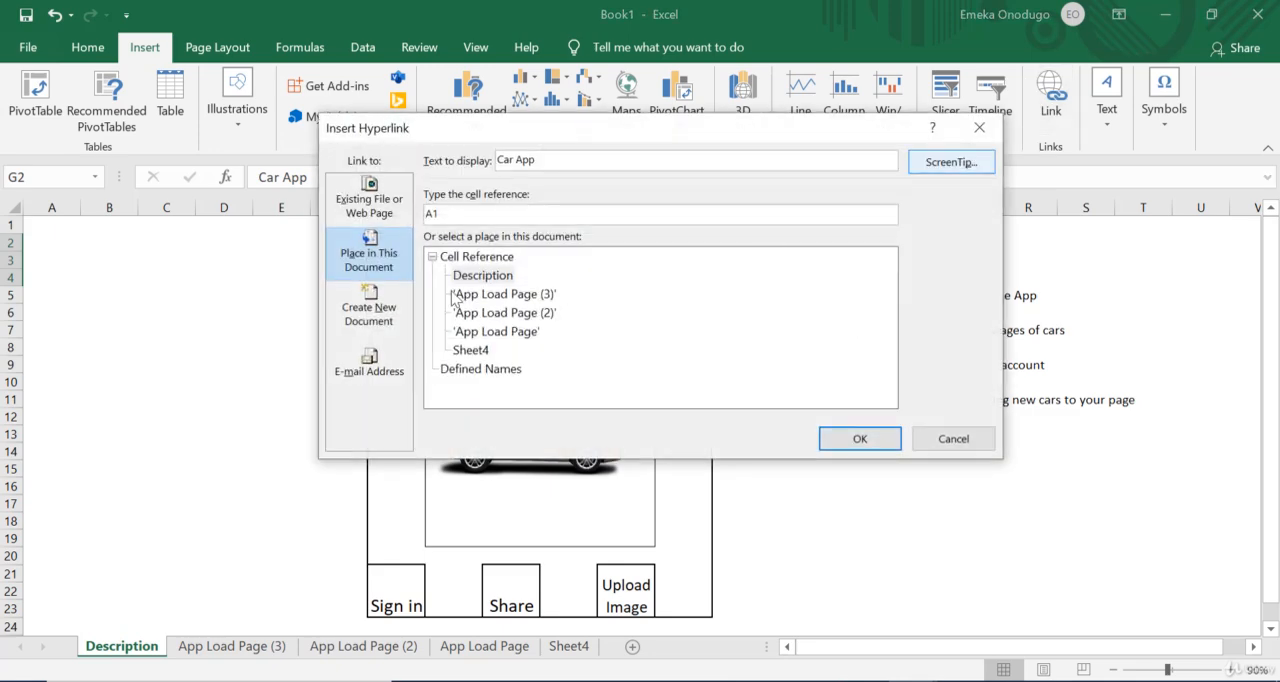
click(473, 213)
key(BackSpace)
key(BackSpace)
click(860, 440)
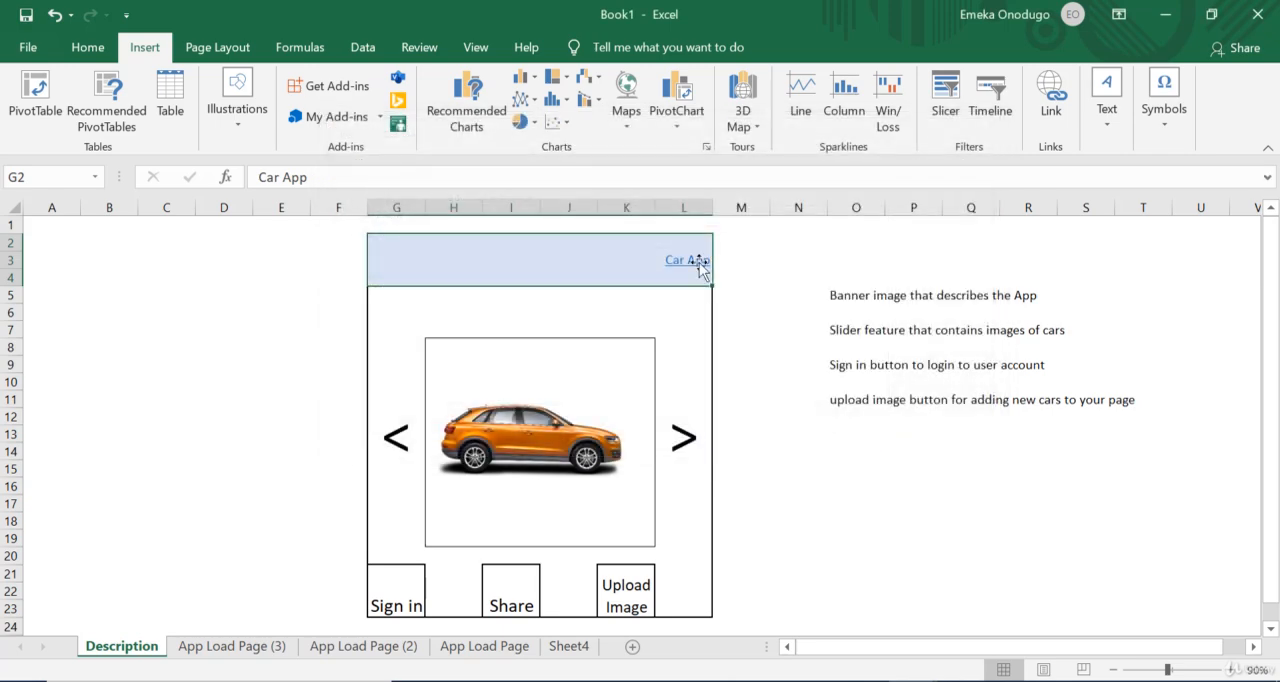
click(694, 264)
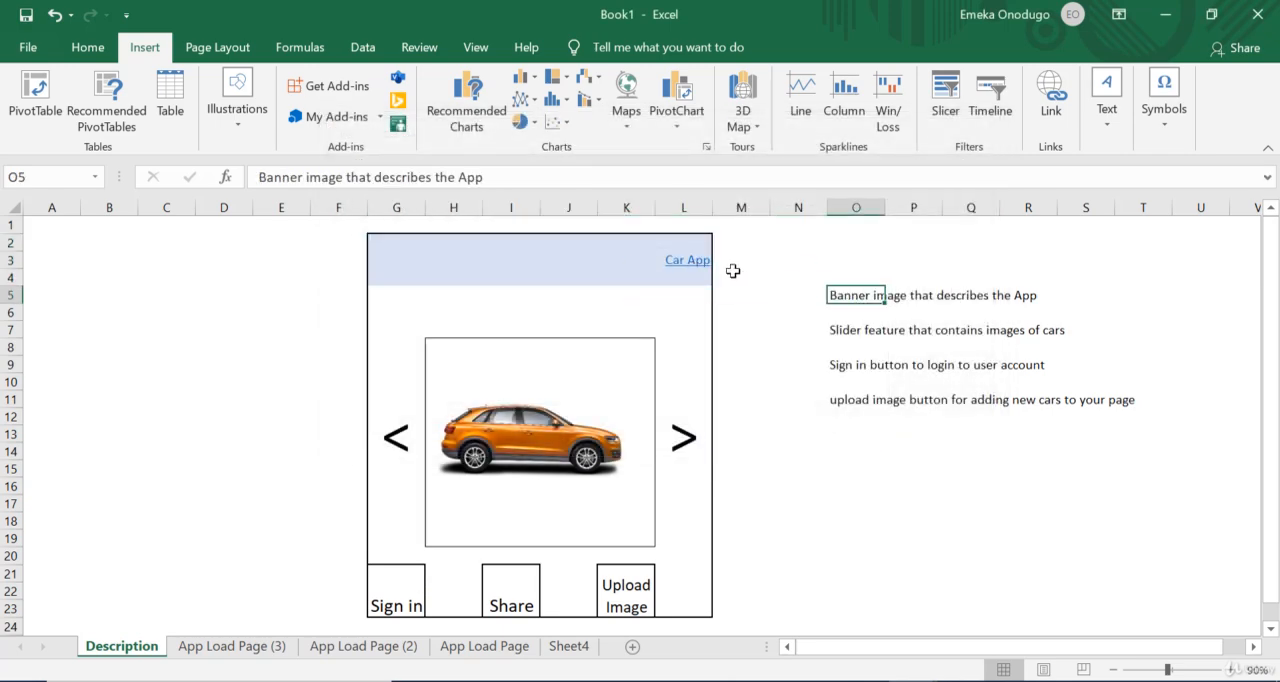
Step: Restore the linked Car App banner text to black without underline and enlarge it to one size step above 20 pt
click(602, 257)
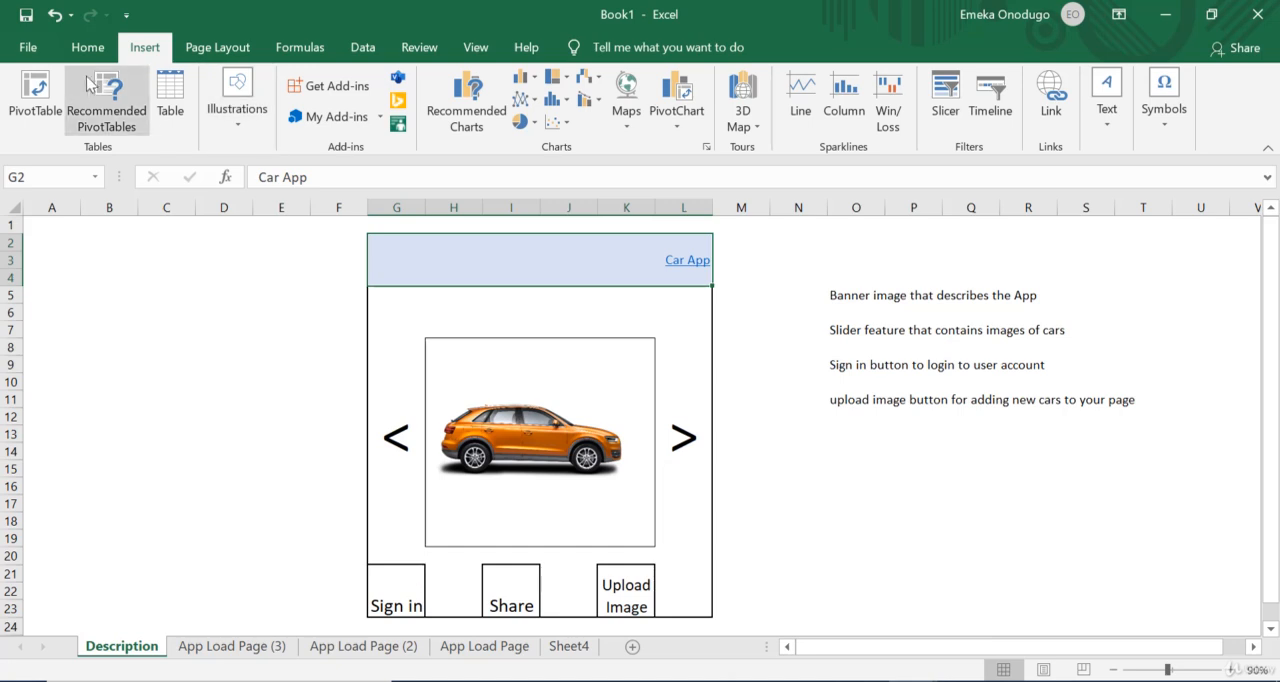
click(87, 47)
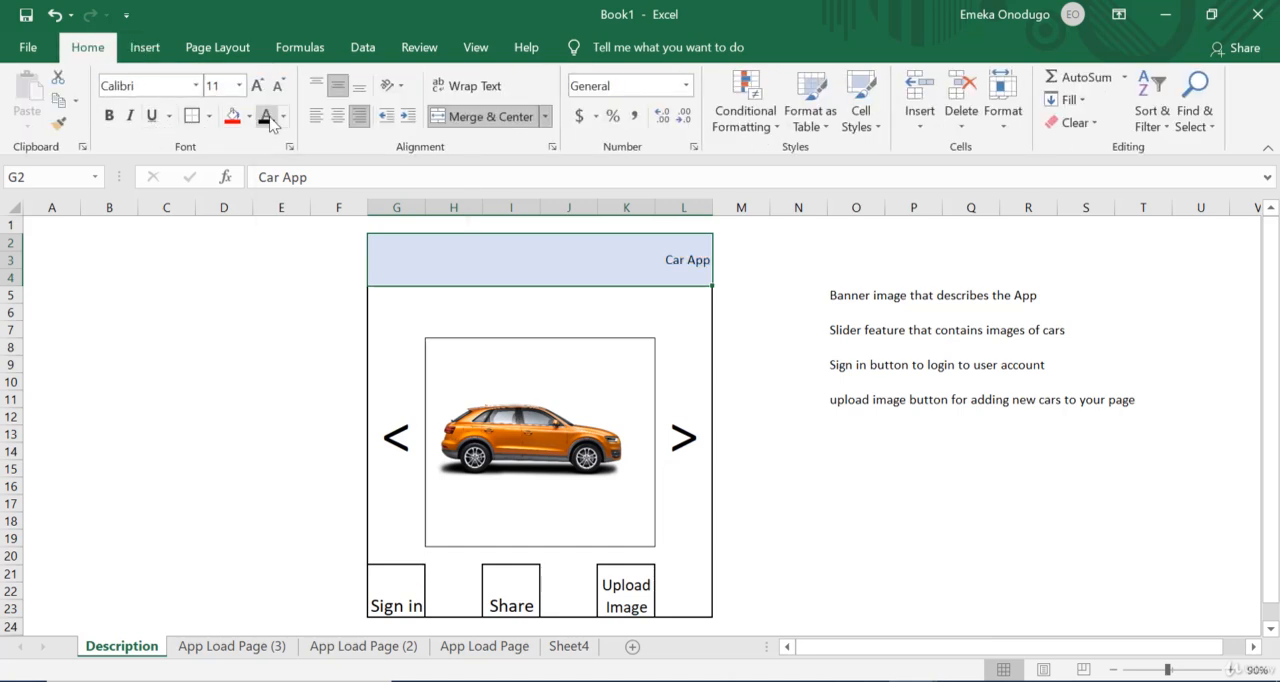
click(256, 86)
click(256, 86)
click(256, 86)
click(256, 86)
click(256, 86)
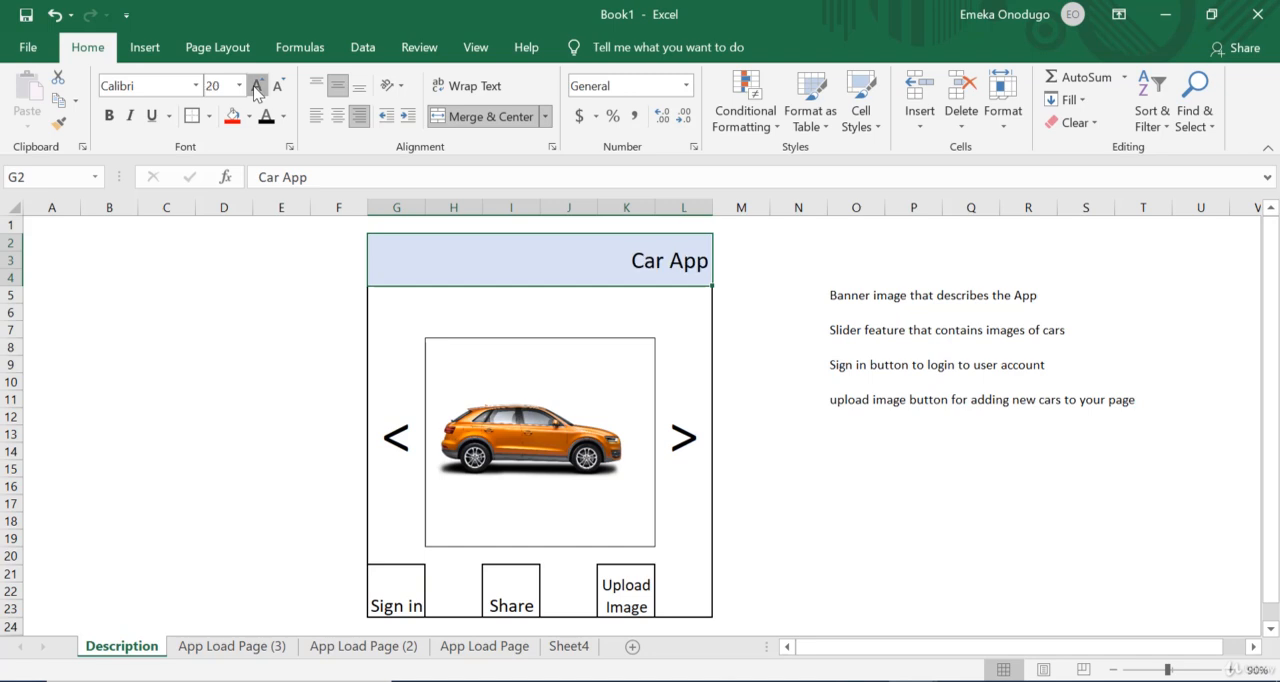
click(256, 86)
click(828, 510)
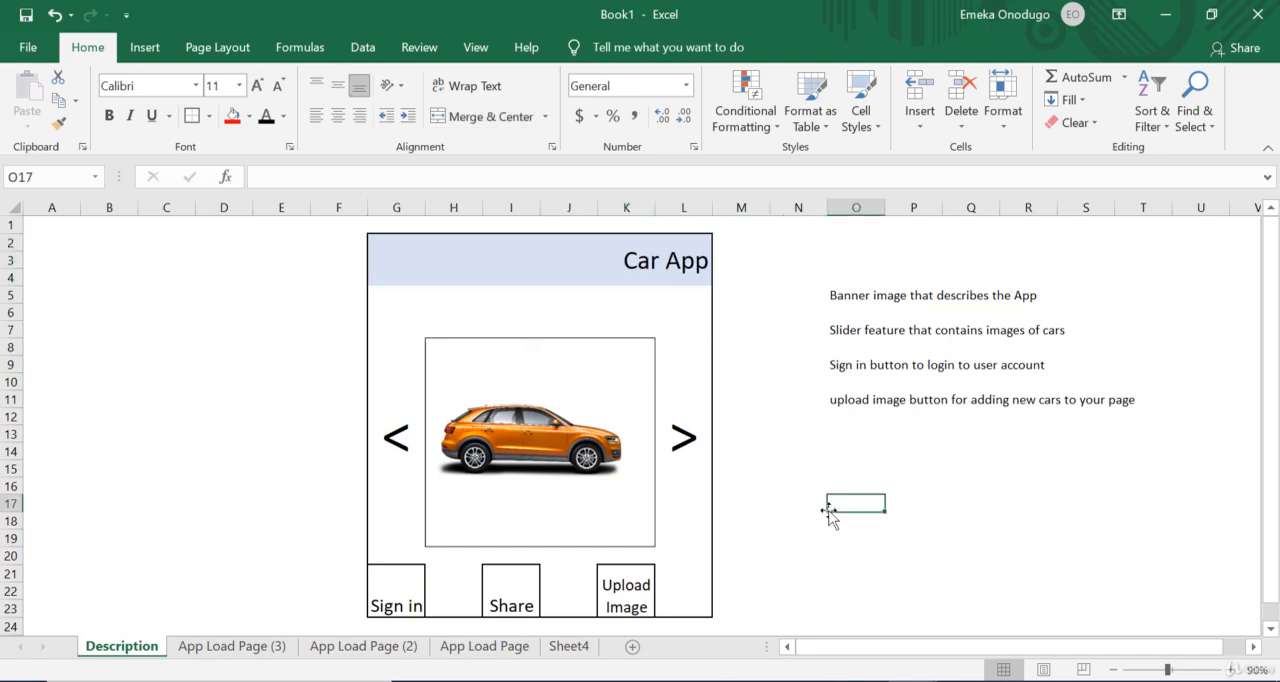
Step: Hyperlink the Sign in cell G21 on the Description sheet to its note in cell O9 and test the link
click(850, 368)
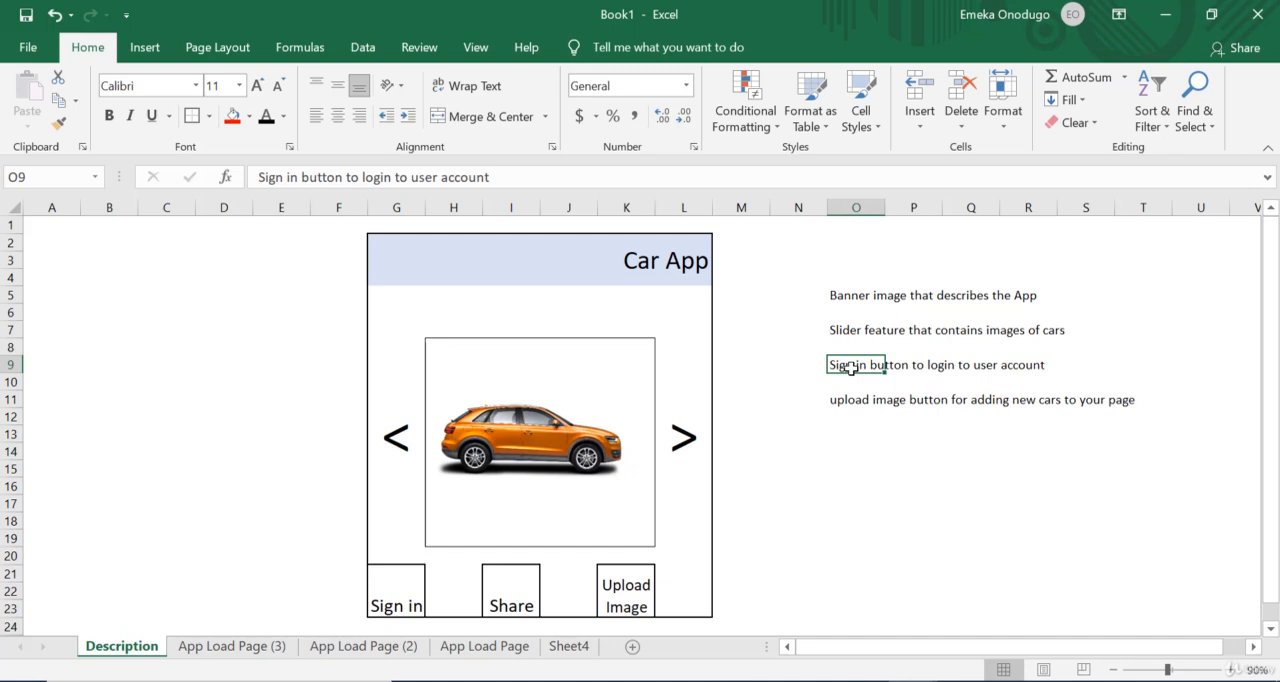
click(396, 586)
double_click(397, 589)
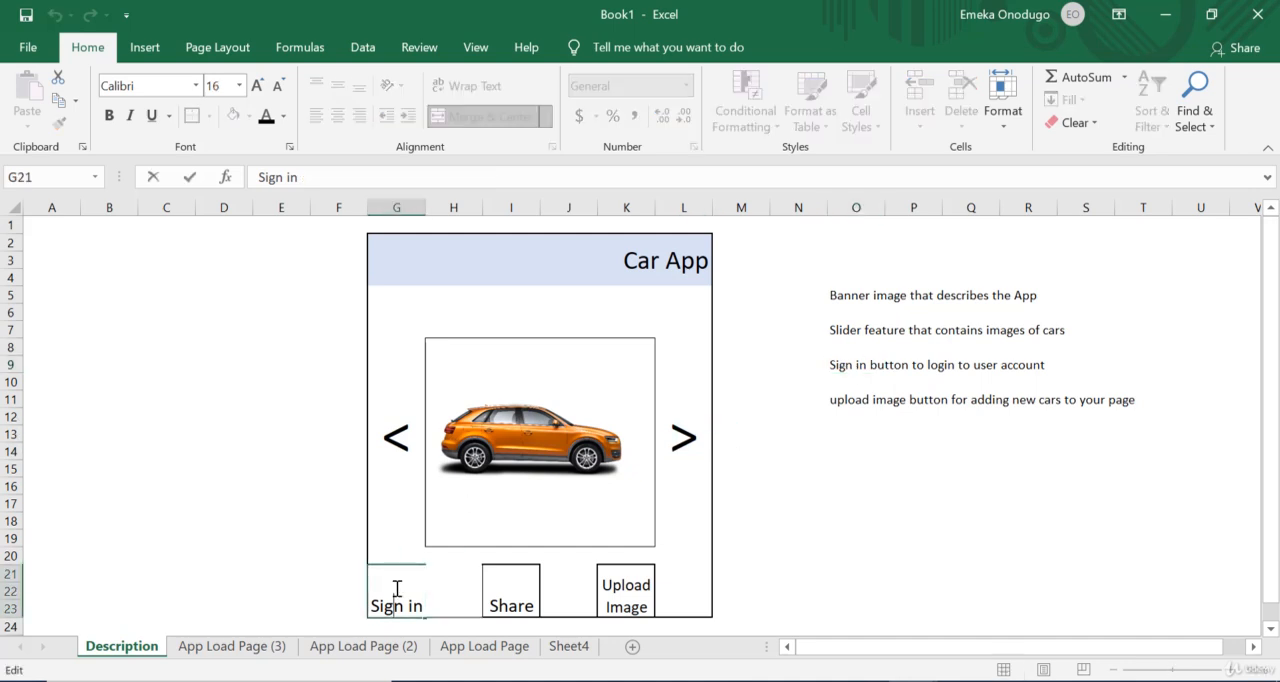
click(283, 591)
click(400, 592)
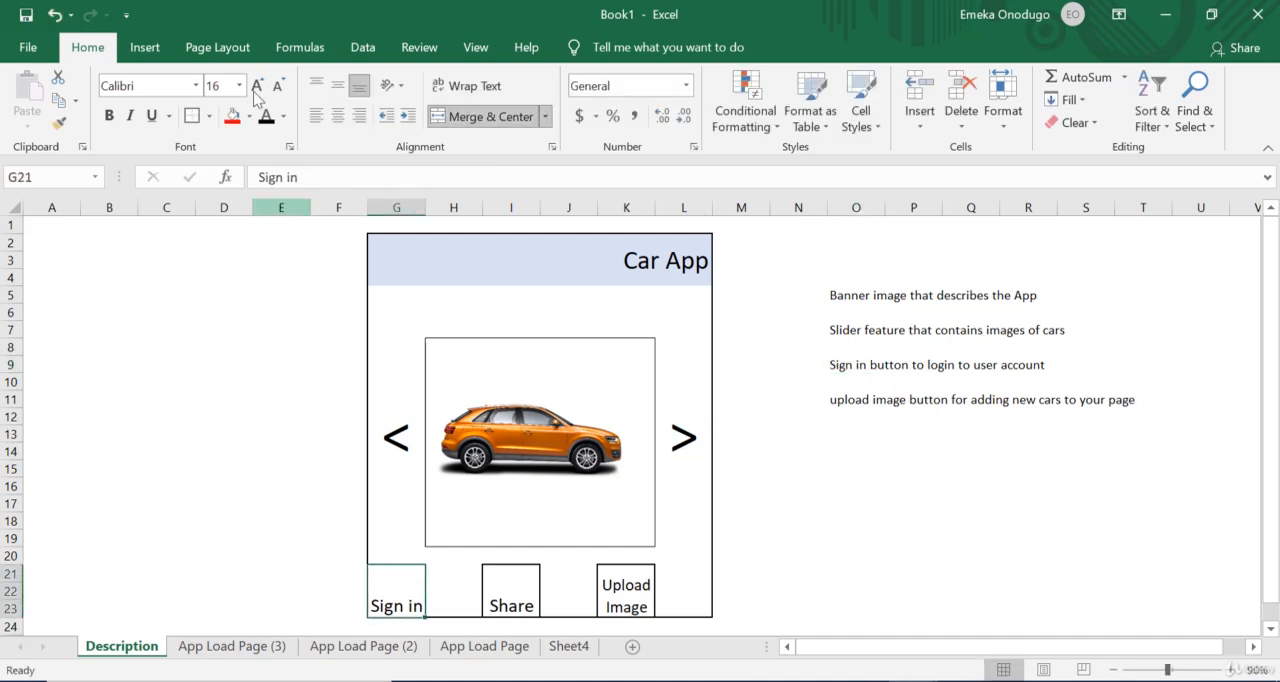
click(164, 55)
click(1051, 95)
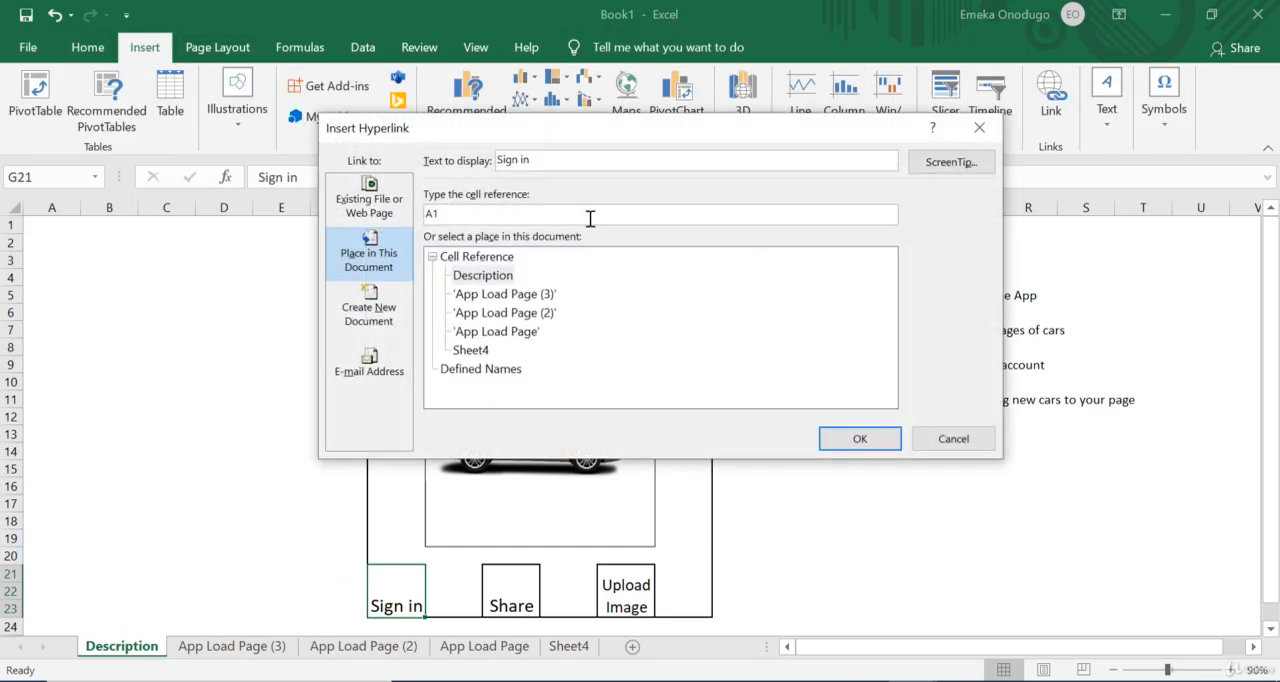
text(O9)
click(860, 440)
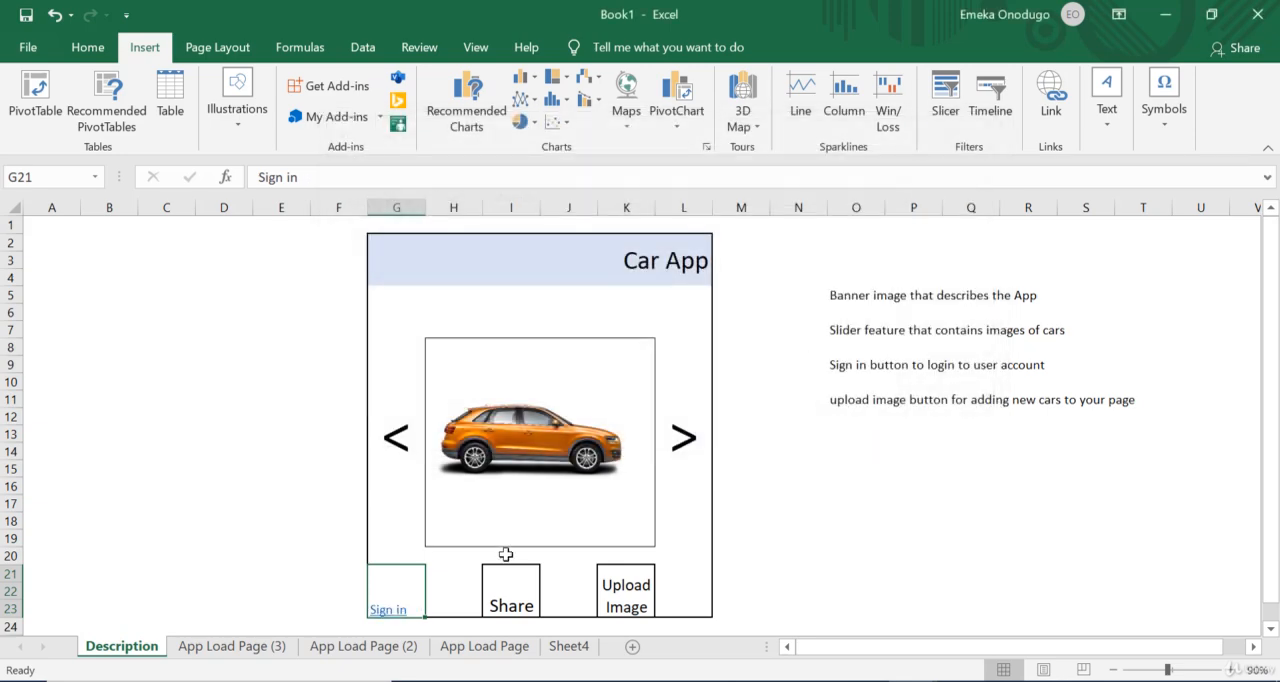
click(389, 610)
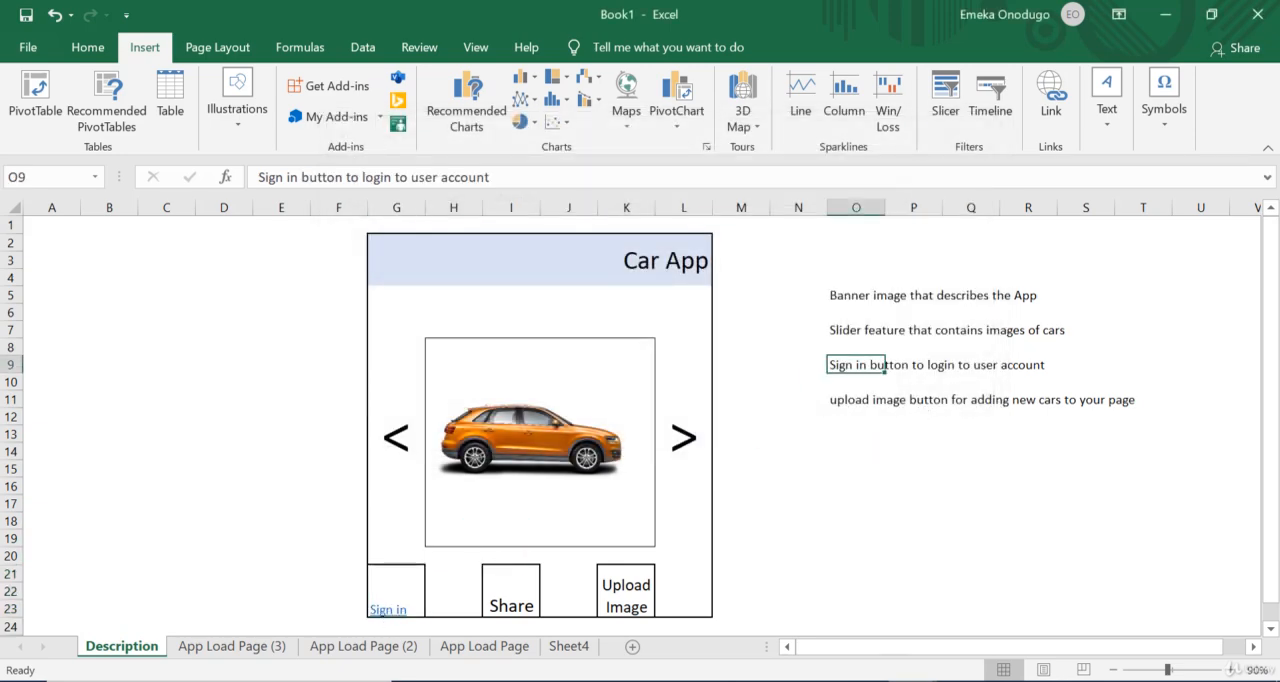
Step: Test the slider arrows and the Car App banner link on the Description sheet
mouse_move(912, 681)
click(683, 437)
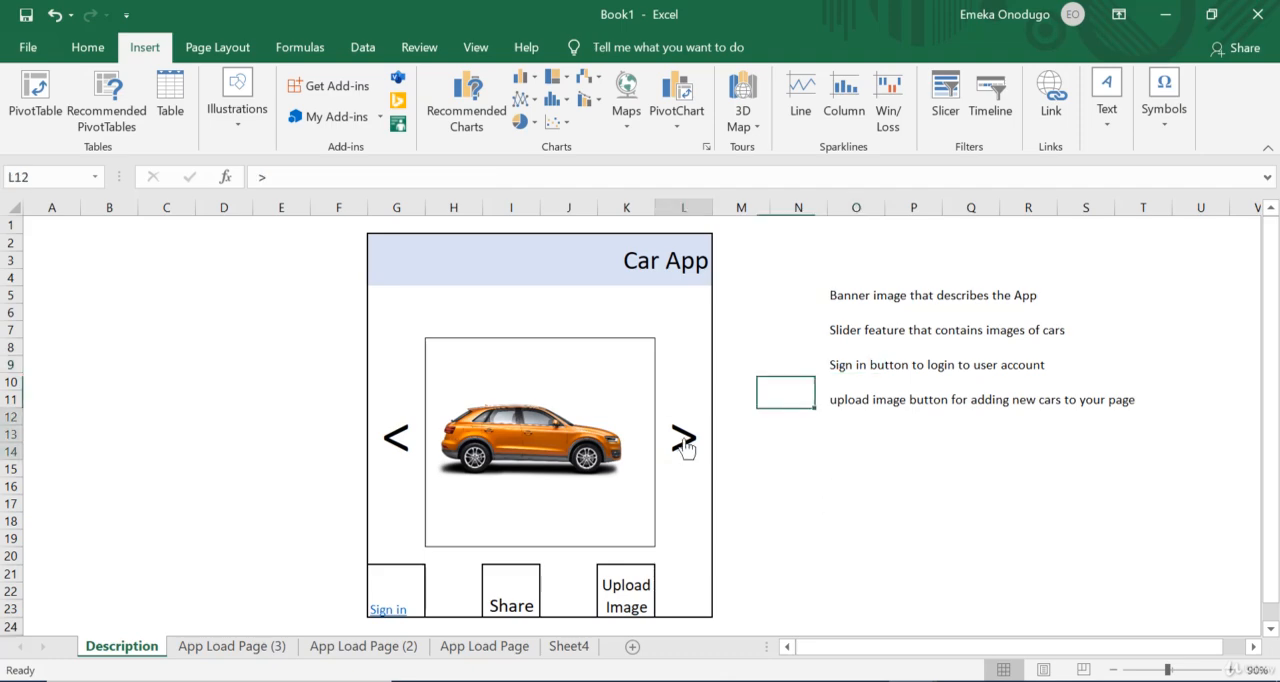
click(396, 437)
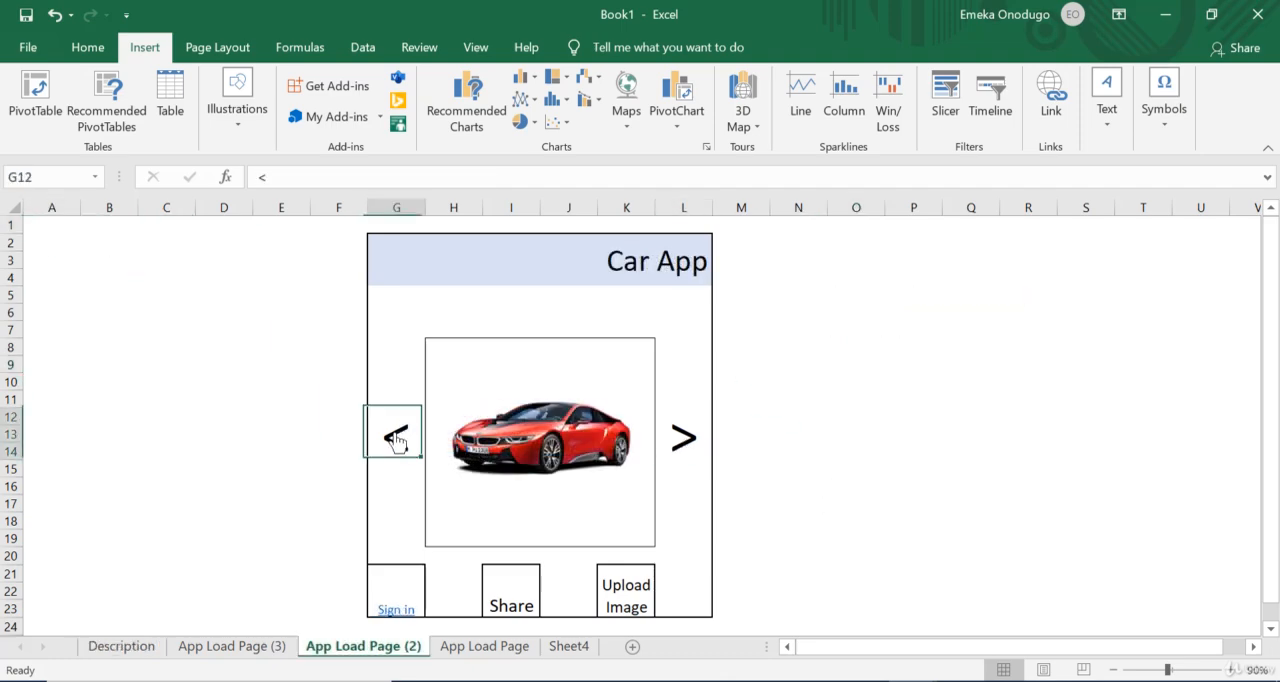
click(124, 648)
click(682, 268)
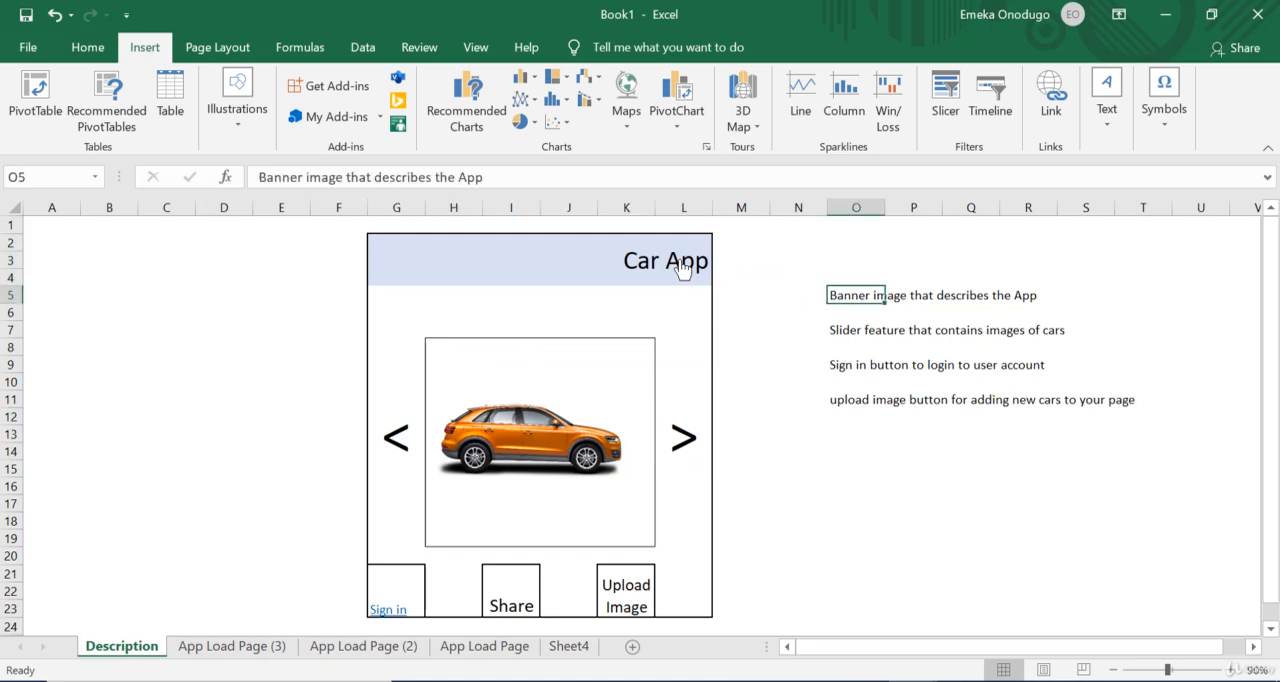
Step: Restyle the linked Sign in text in cell G21 of the Description sheet
click(399, 597)
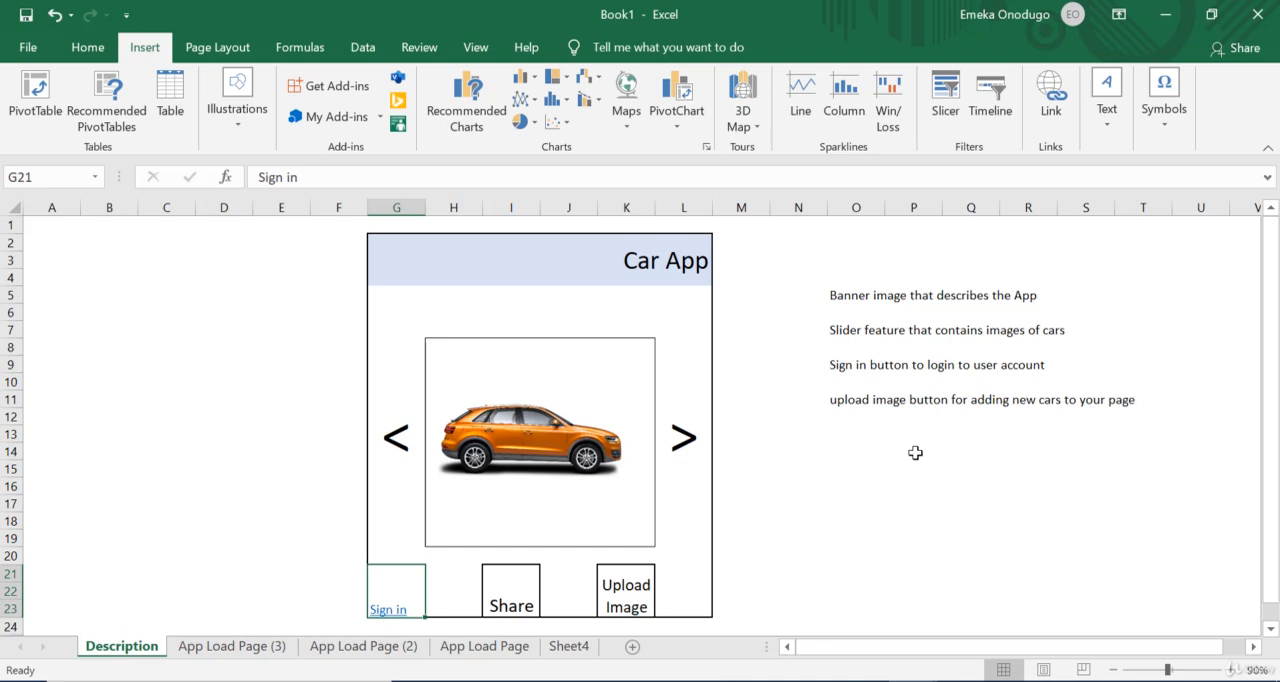
click(87, 47)
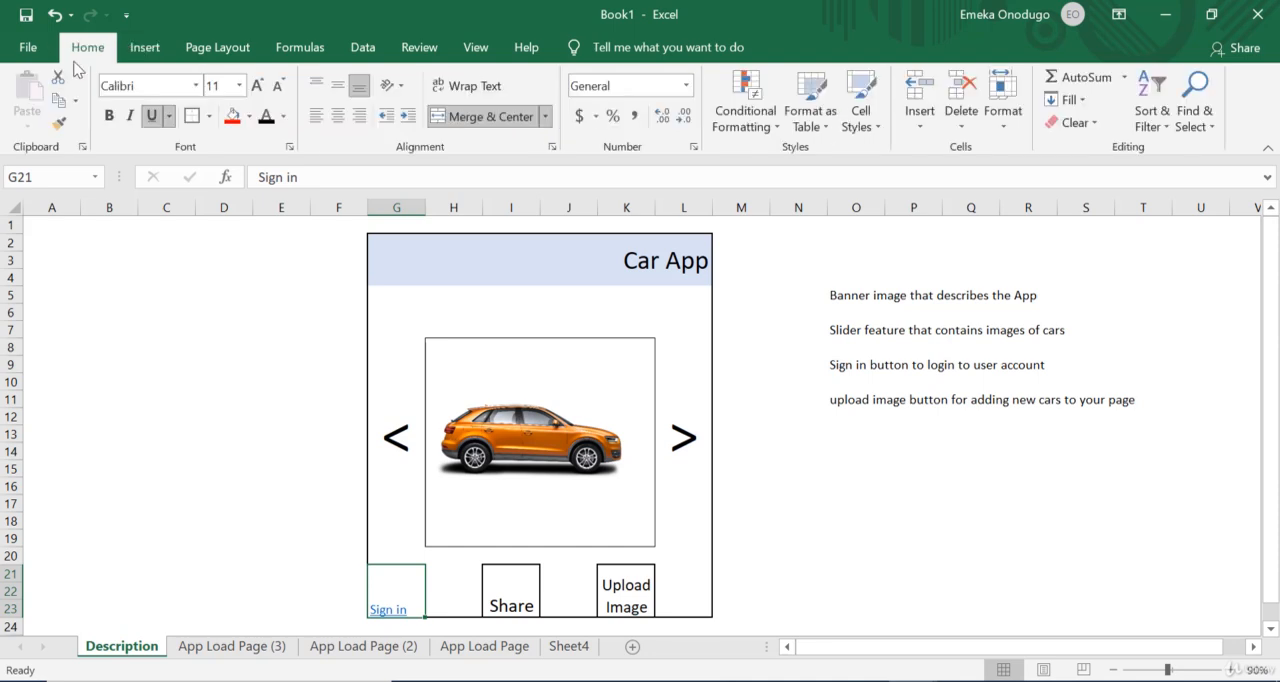